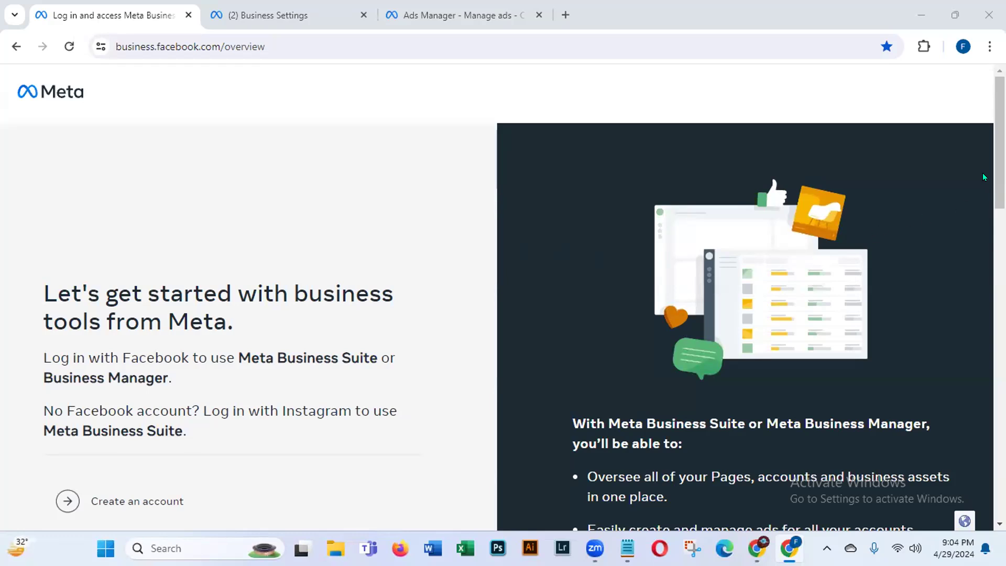
# Step: Highlight the feature list heading and its three feature bullets on the Meta page
pyautogui.scroll(-3, 987, 199)
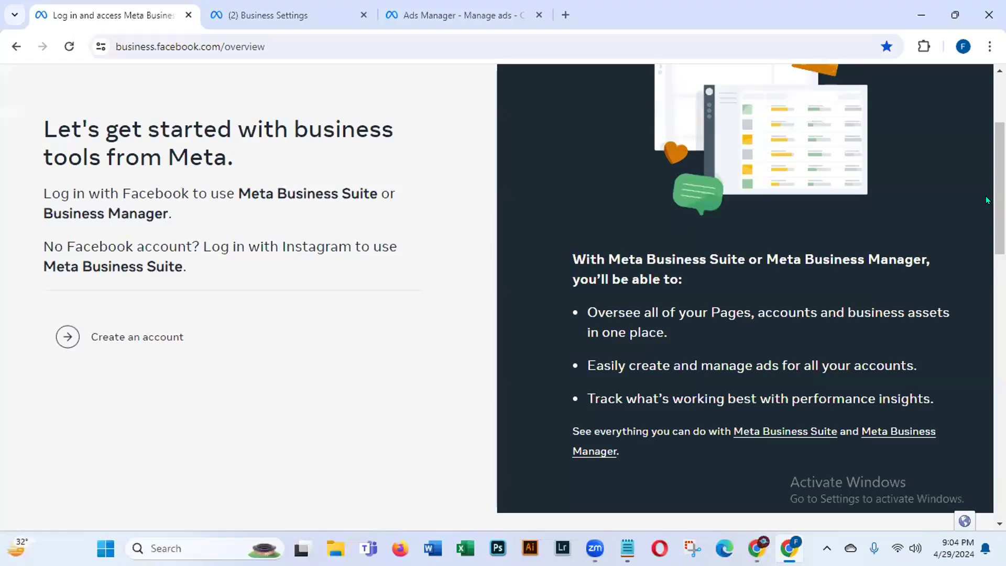
pyautogui.moveTo(571, 257); pyautogui.dragTo(702, 275)
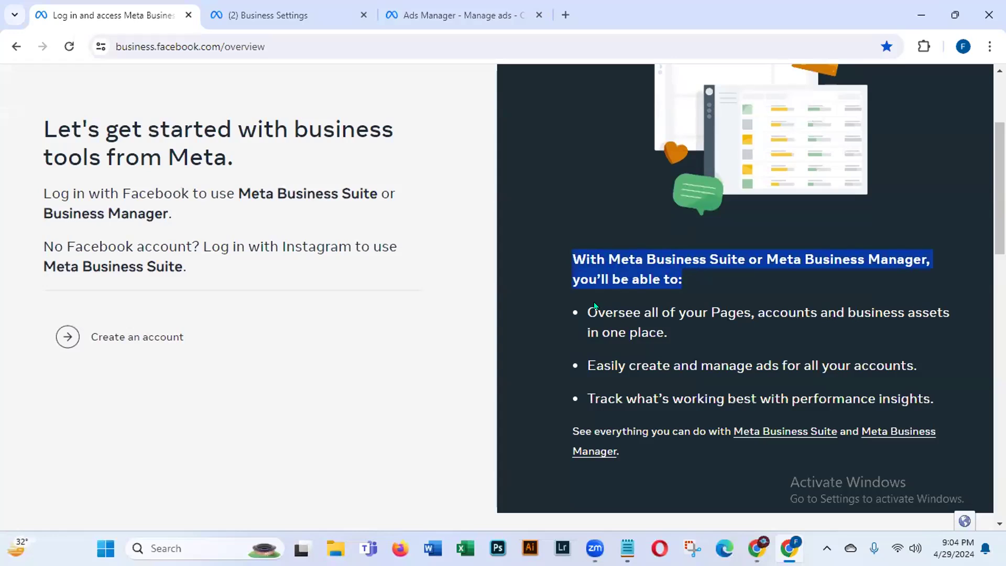
pyautogui.moveTo(587, 303); pyautogui.dragTo(674, 324)
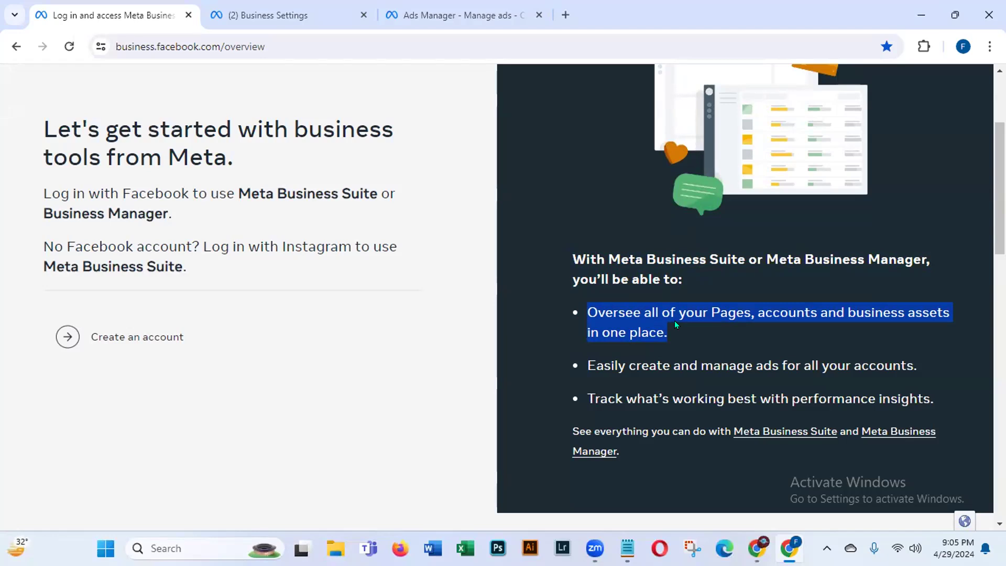
pyautogui.moveTo(587, 365); pyautogui.dragTo(894, 366)
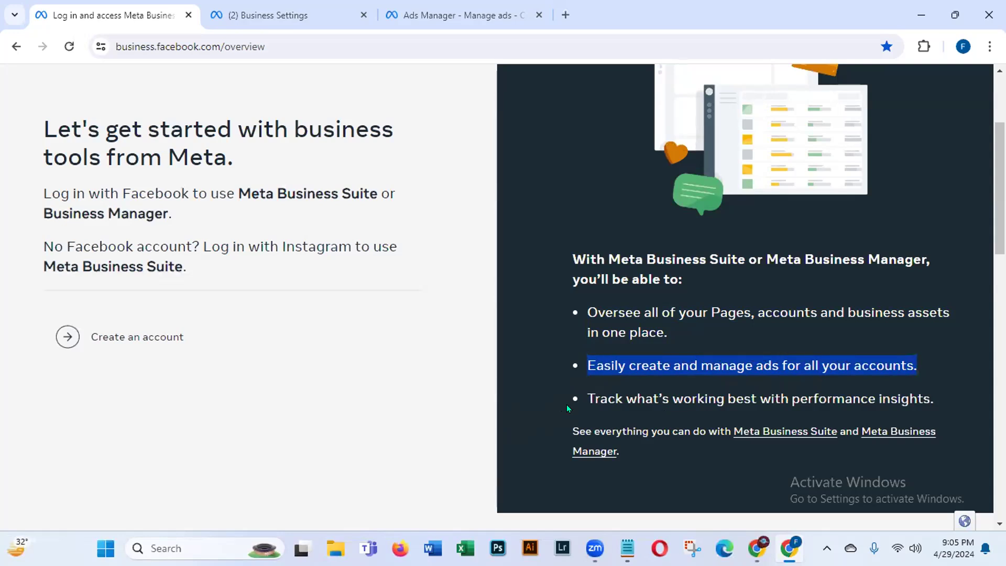
pyautogui.moveTo(582, 393); pyautogui.dragTo(916, 389)
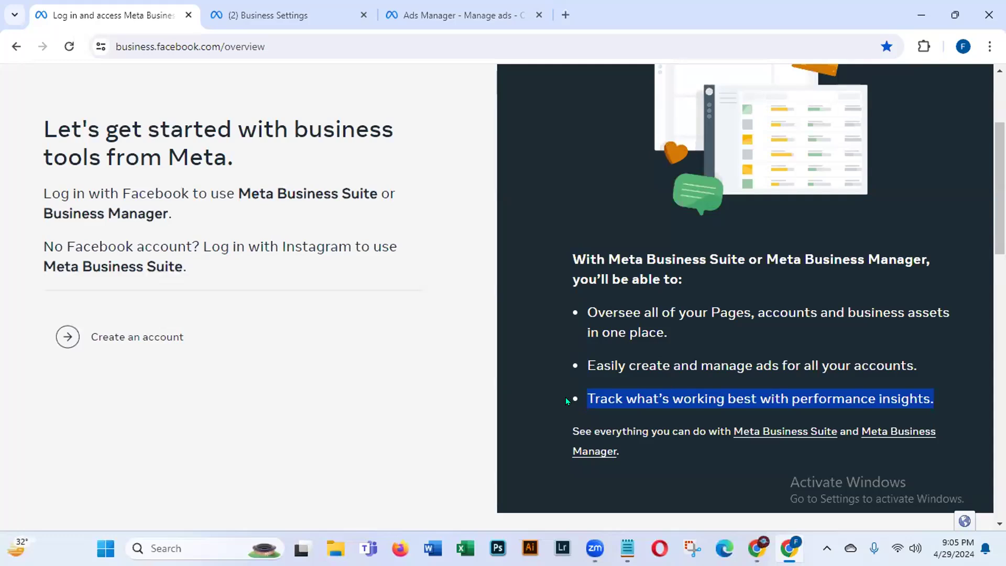
pyautogui.scroll(3, 503, 293)
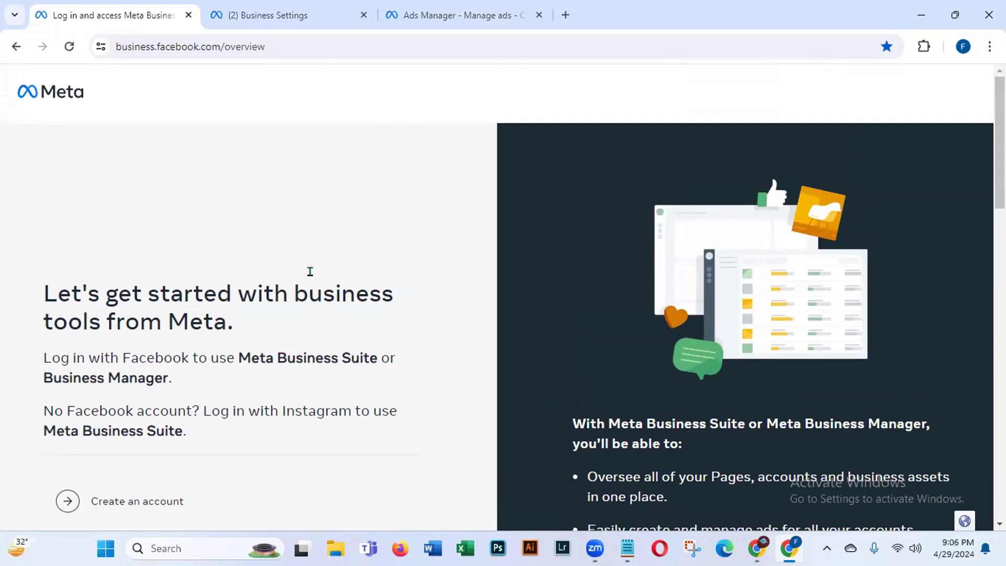
# Step: Scroll down the page and choose Create an account to start a new business account
pyautogui.click(567, 18)
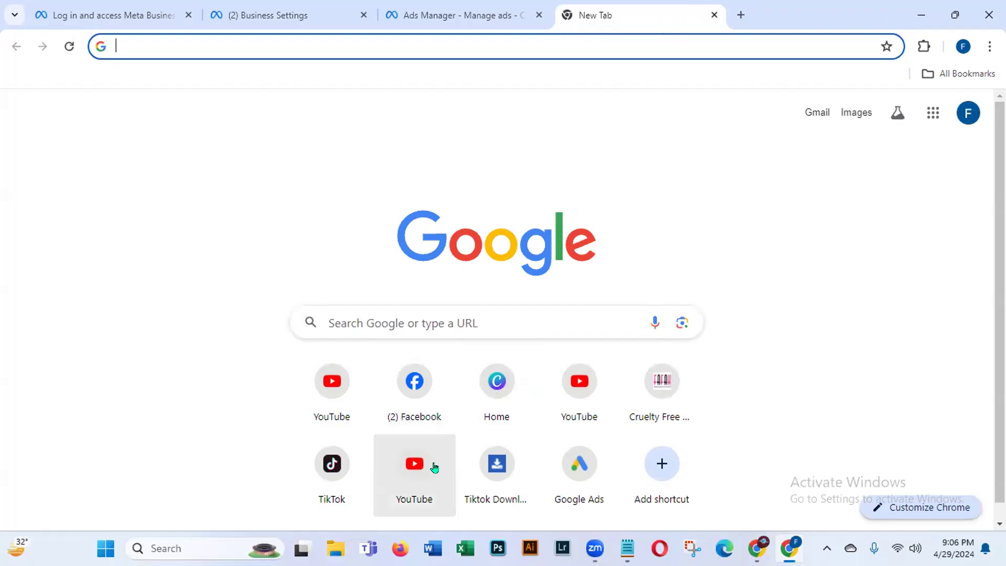
pyautogui.click(714, 15)
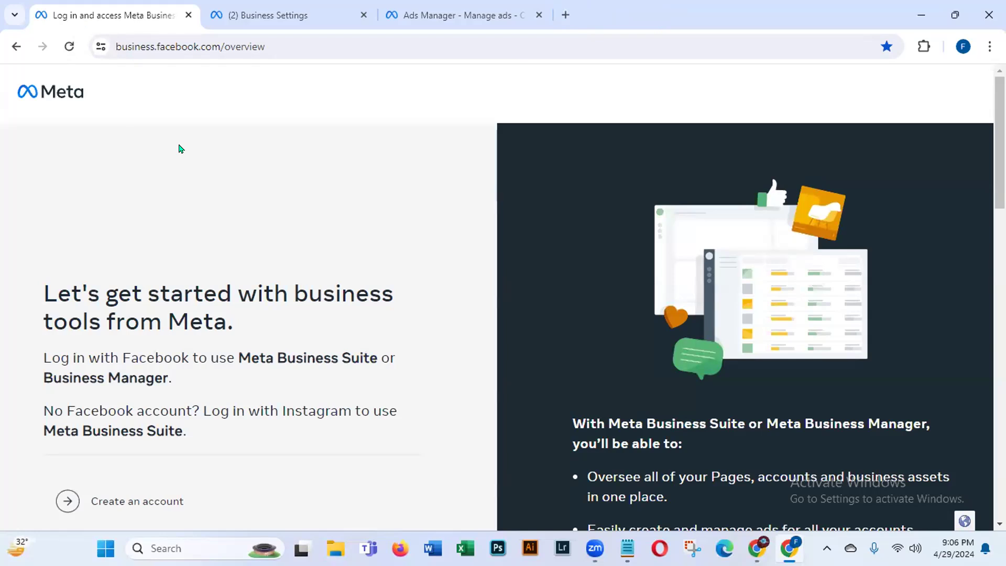
pyautogui.click(116, 45)
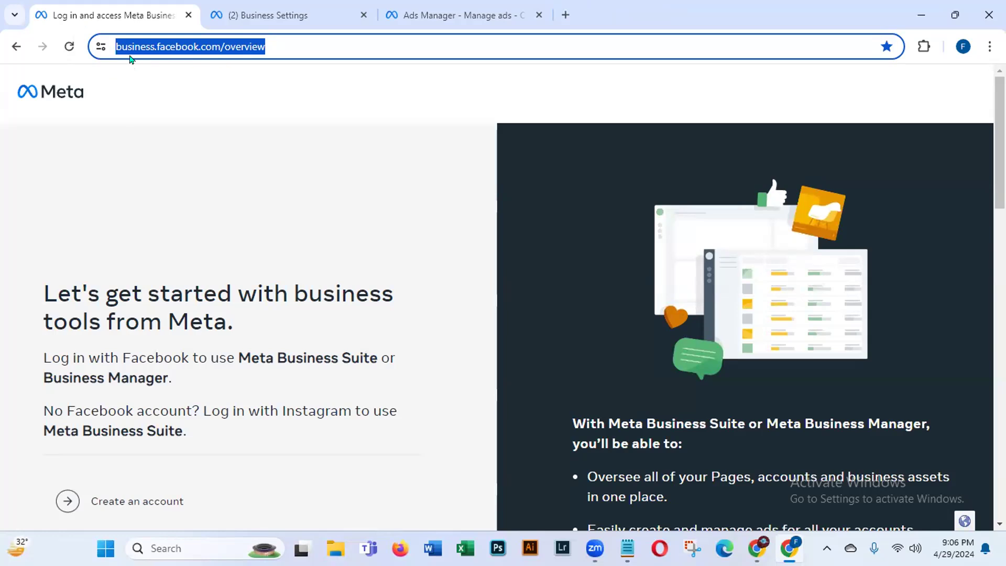
pyautogui.click(438, 502)
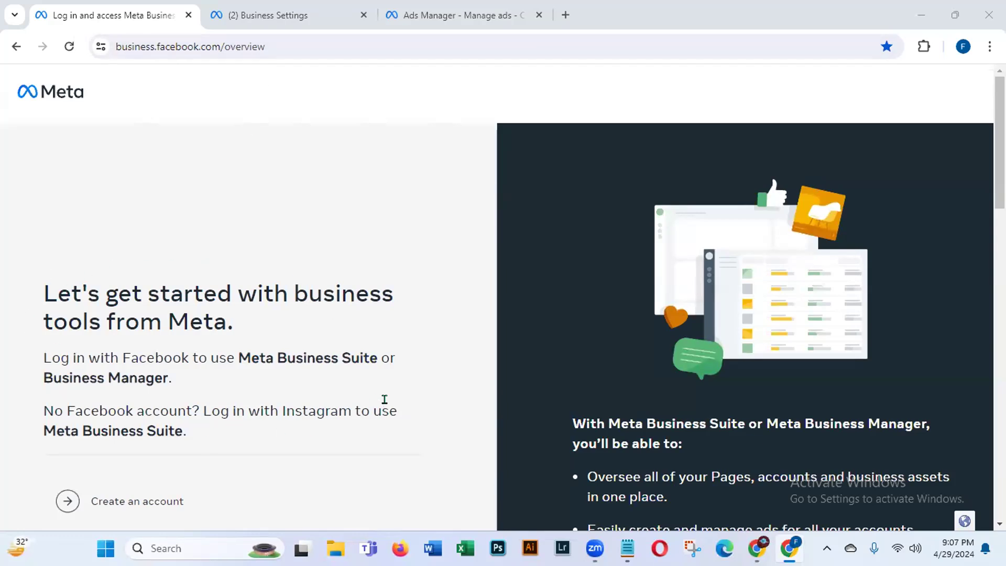
pyautogui.moveTo(999, 156); pyautogui.dragTo(978, 206)
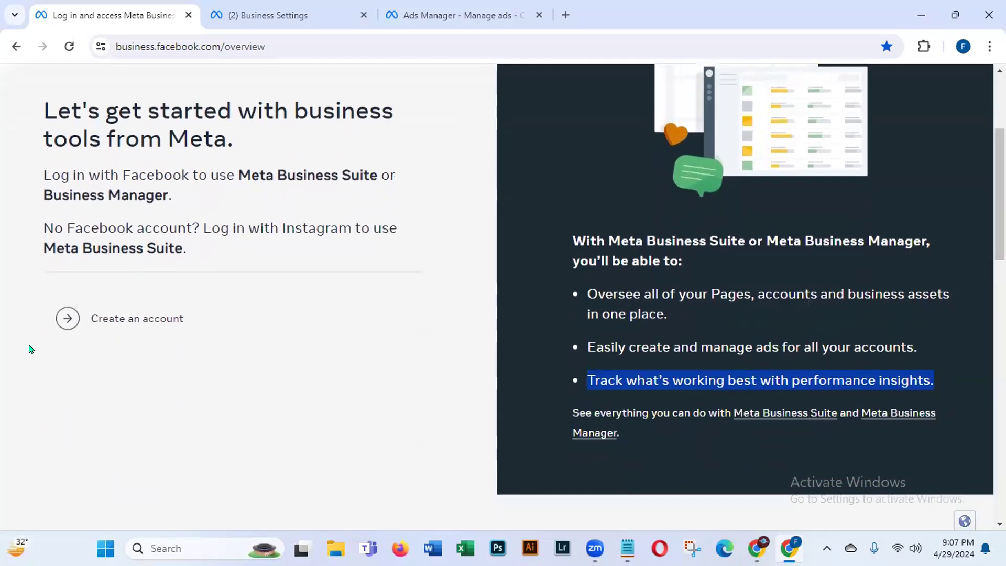
pyautogui.click(138, 325)
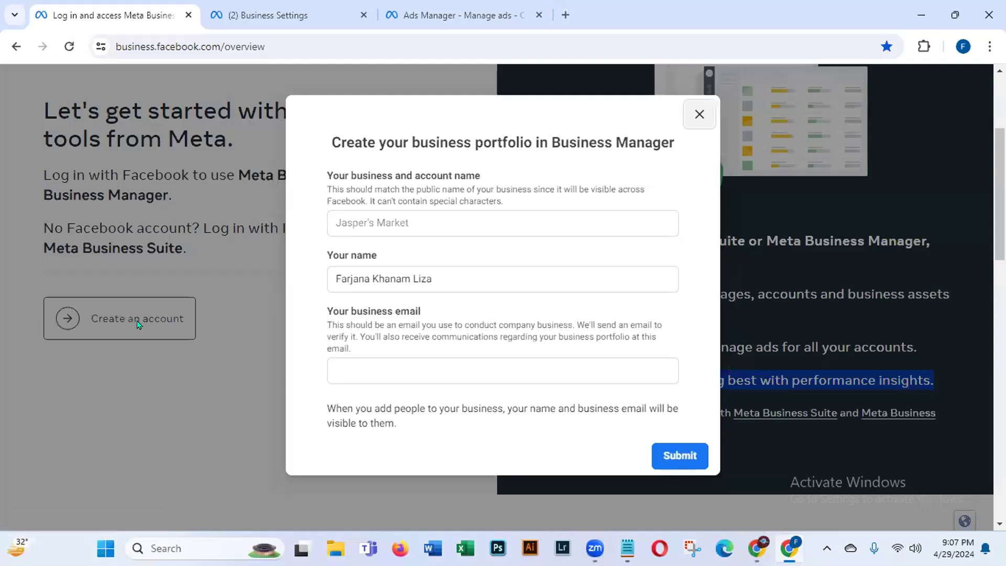
pyautogui.moveTo(330, 137); pyautogui.dragTo(675, 147)
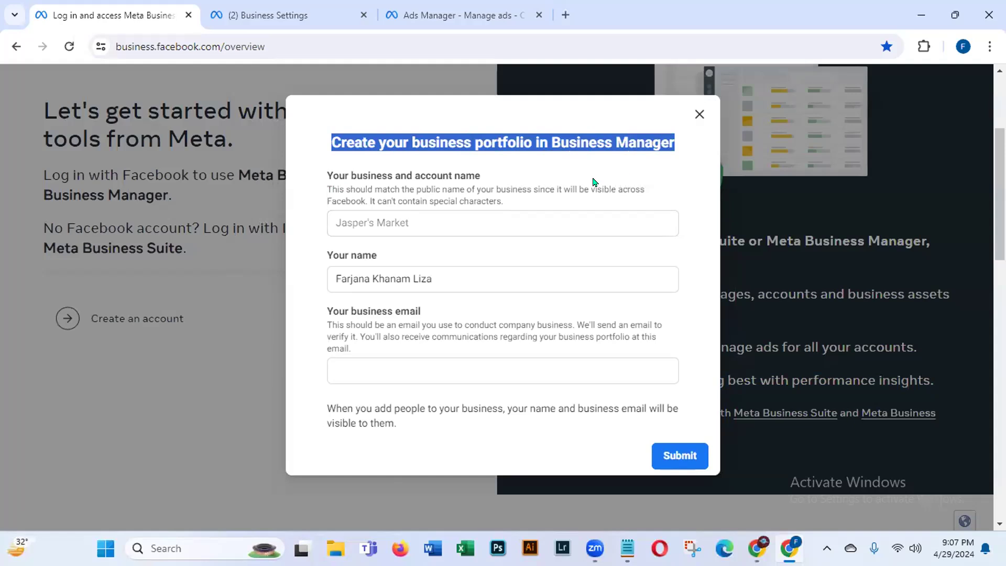
pyautogui.click(351, 216)
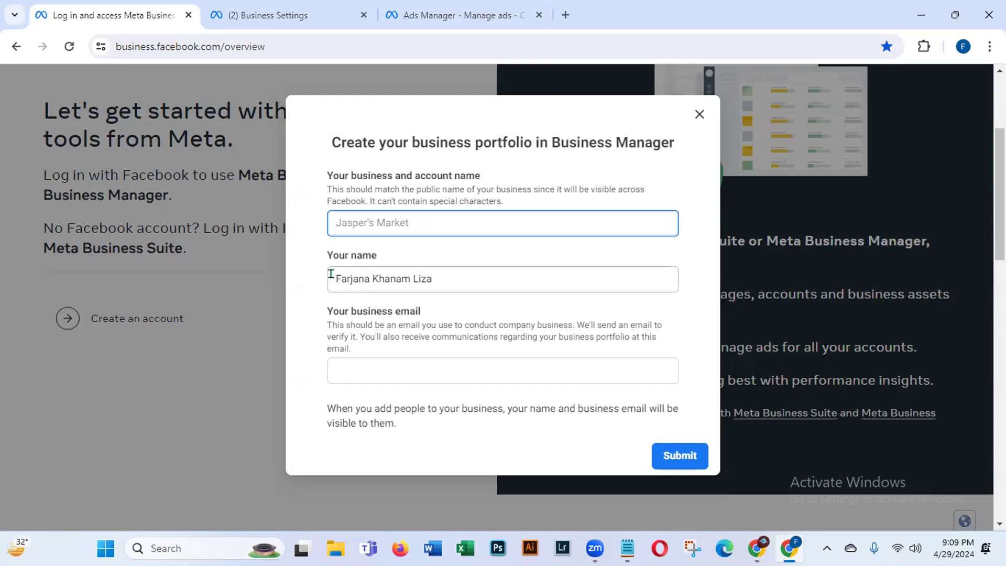
# Step: Highlight the 'business portfolio' and 'Business Manager' wording in the creation form heading
pyautogui.moveTo(442, 278); pyautogui.dragTo(286, 278)
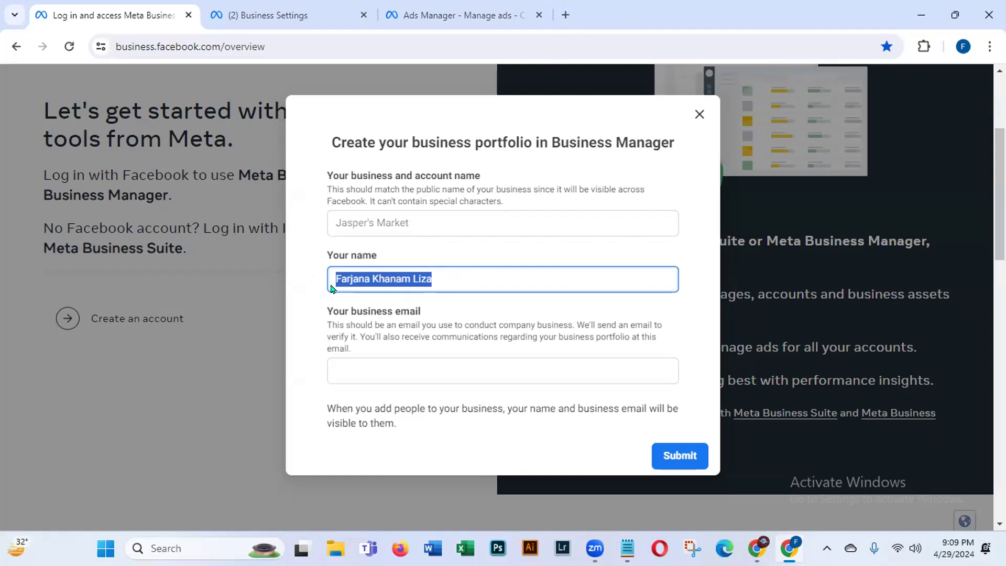
pyautogui.click(356, 369)
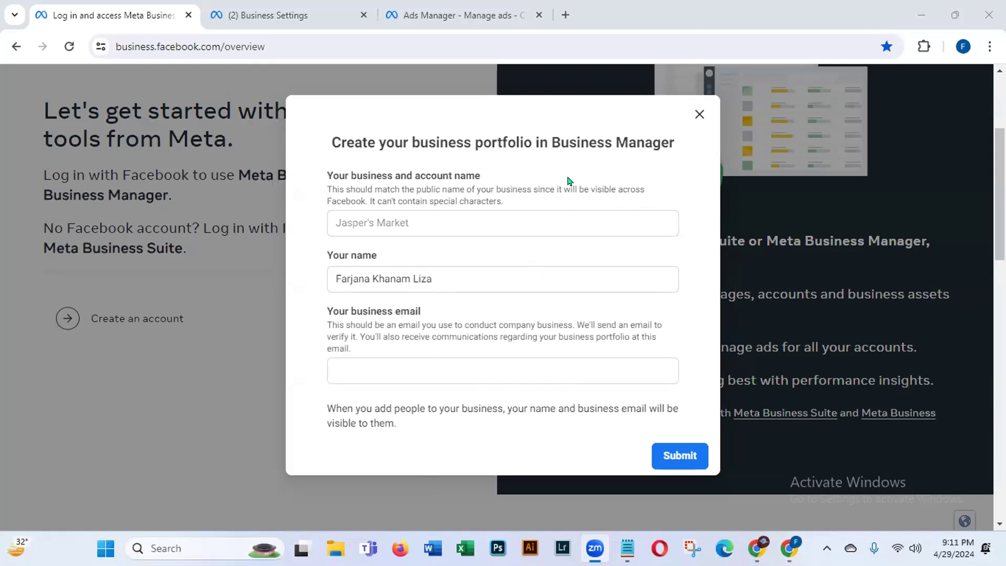
pyautogui.moveTo(551, 141); pyautogui.dragTo(686, 151)
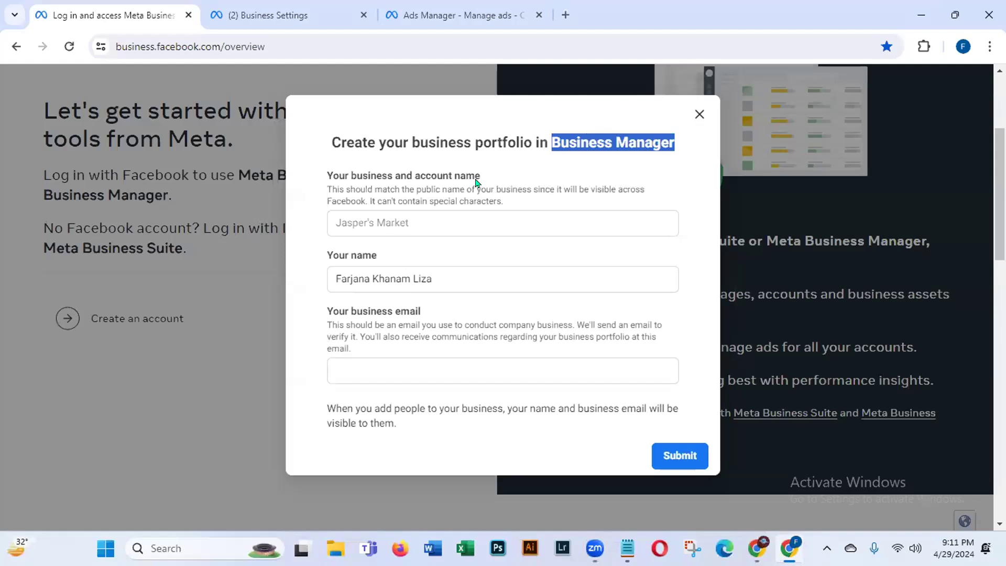
pyautogui.moveTo(407, 134); pyautogui.dragTo(534, 142)
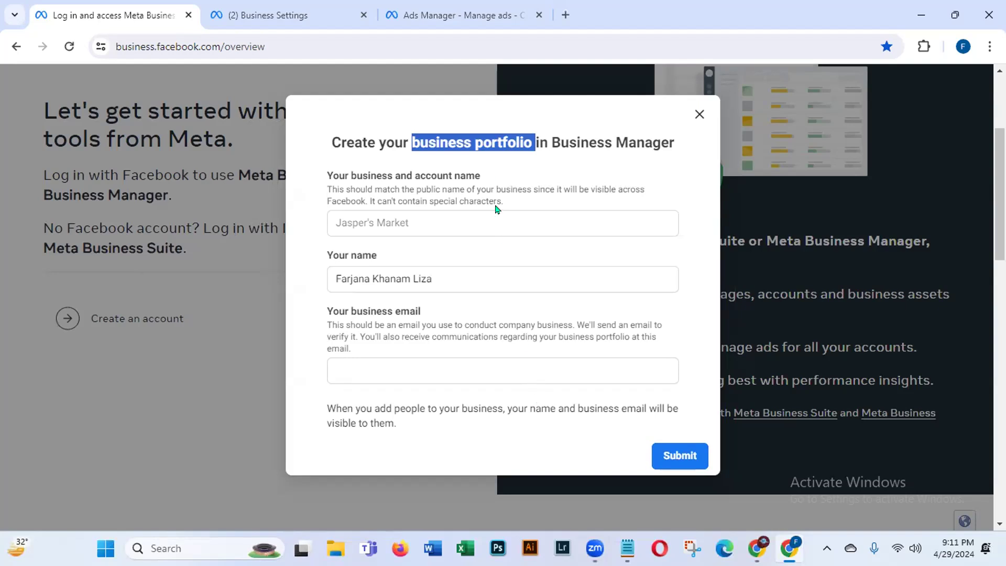
pyautogui.moveTo(550, 142); pyautogui.dragTo(670, 135)
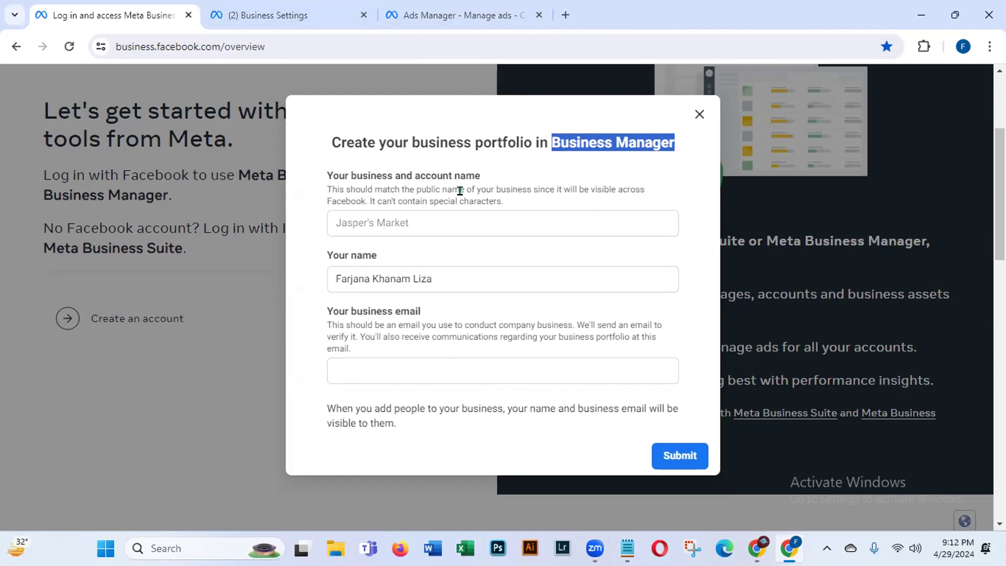
# Step: Close the portfolio creation form and switch to the '(2) Business Settings' People page
pyautogui.click(691, 118)
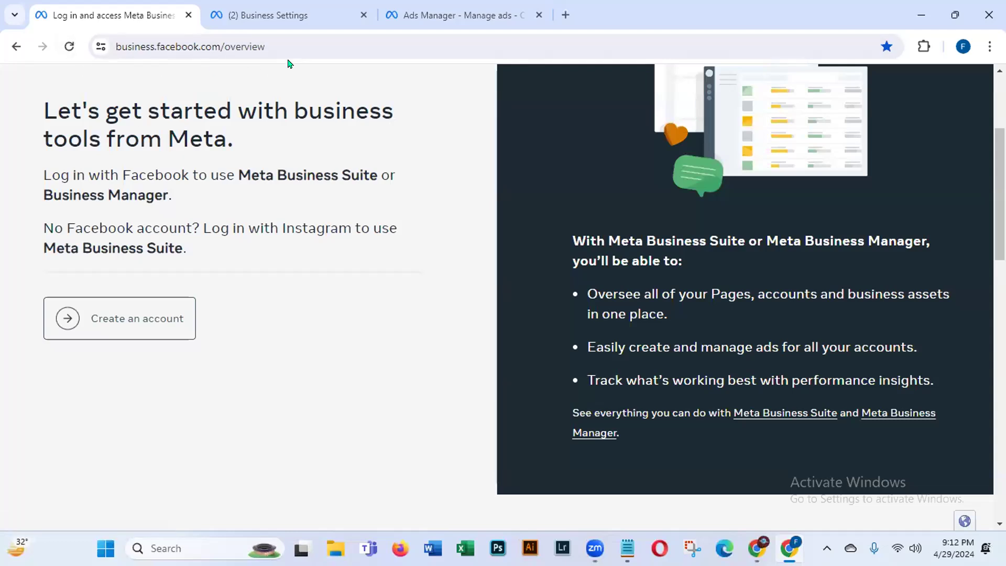
pyautogui.click(277, 17)
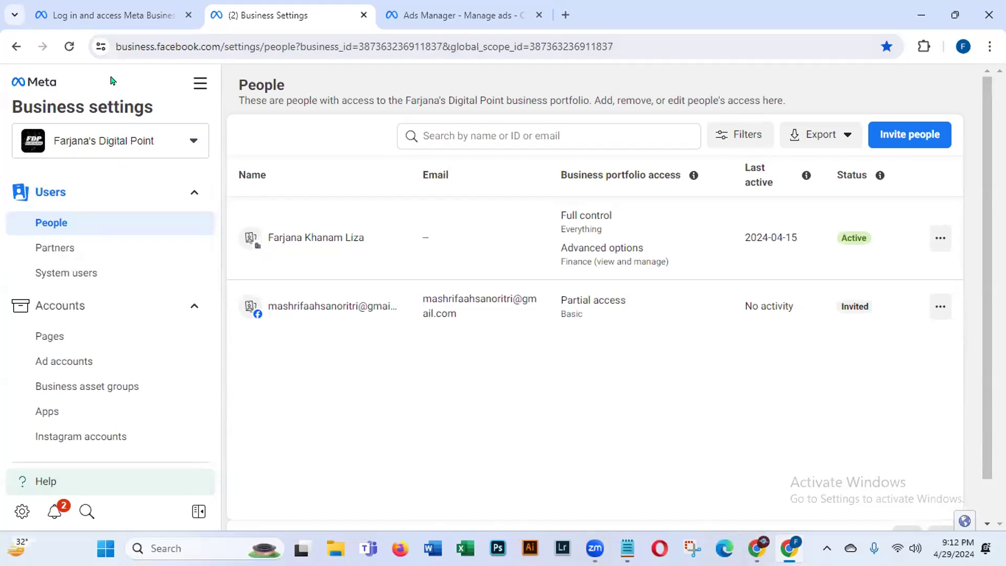
# Step: Open the portfolio selector dropdown showing the business portfolio and personal account
pyautogui.click(114, 45)
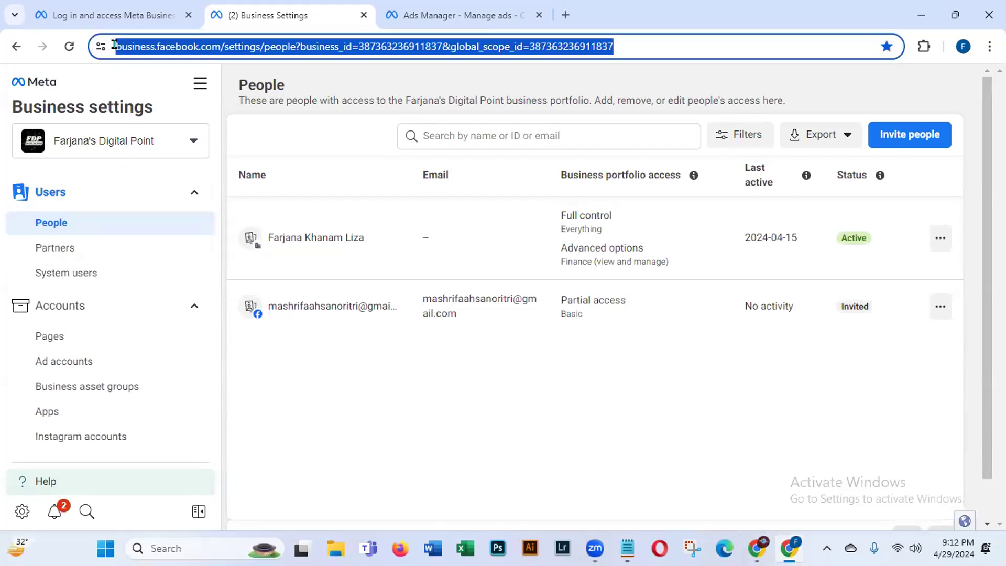
pyautogui.click(115, 45)
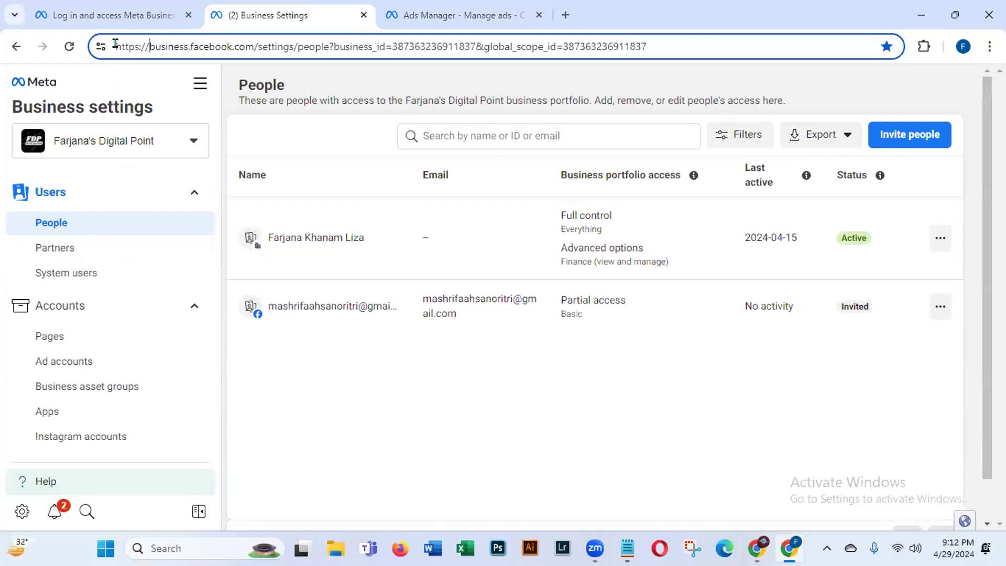
pyautogui.moveTo(116, 45); pyautogui.dragTo(293, 37)
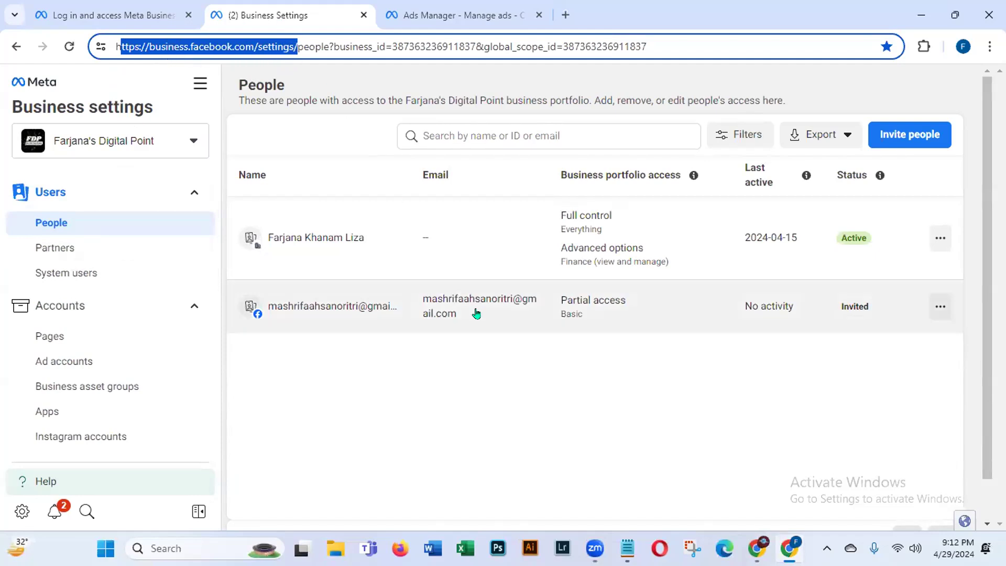
pyautogui.click(452, 470)
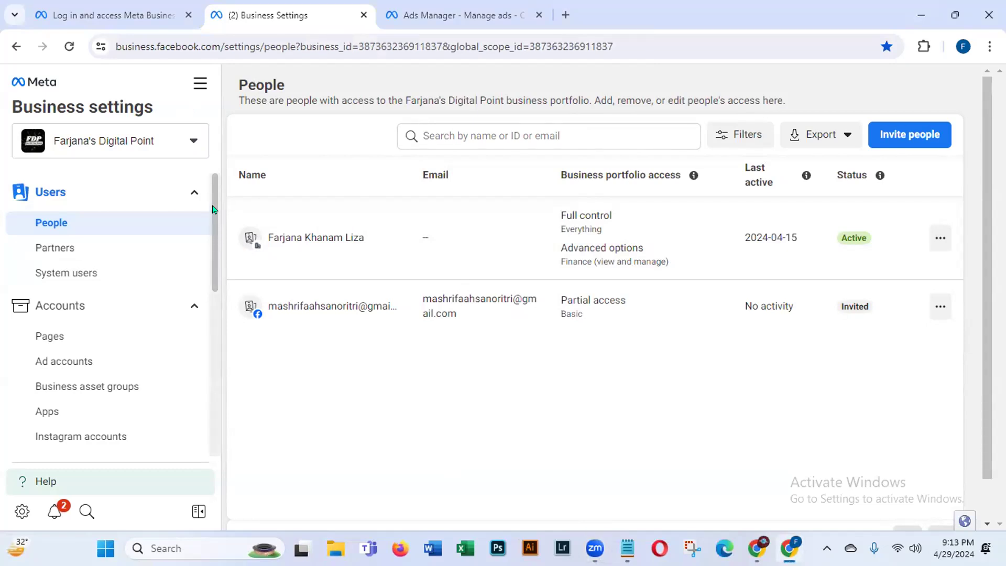
pyautogui.click(193, 140)
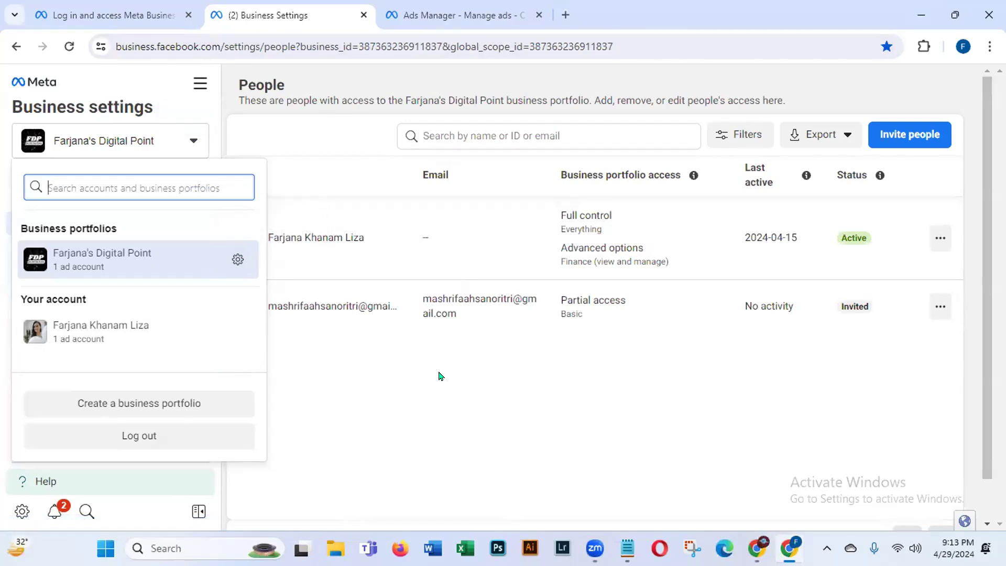
# Step: Close the portfolio dropdown, leaving the People page with its two users visible
pyautogui.click(303, 417)
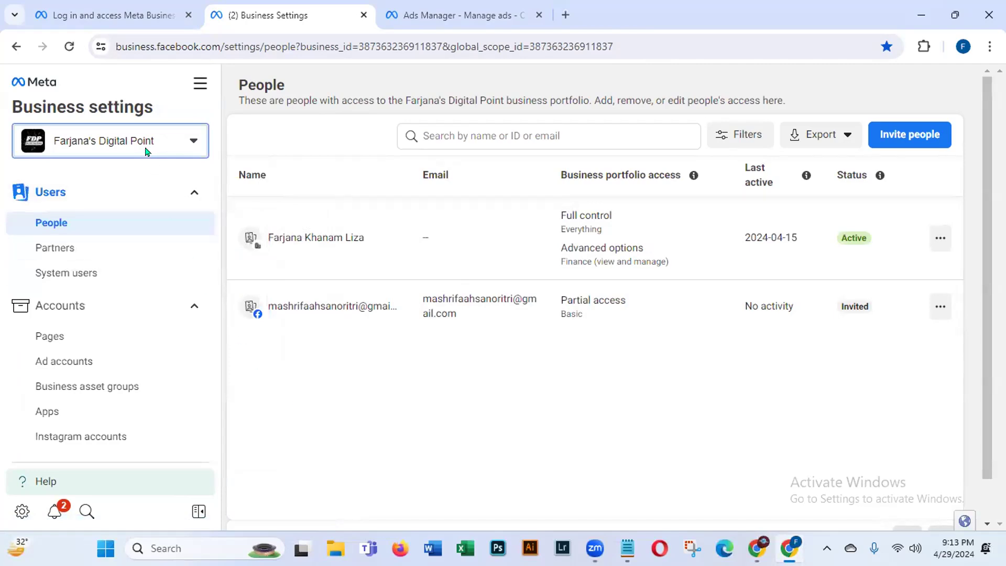
pyautogui.click(64, 224)
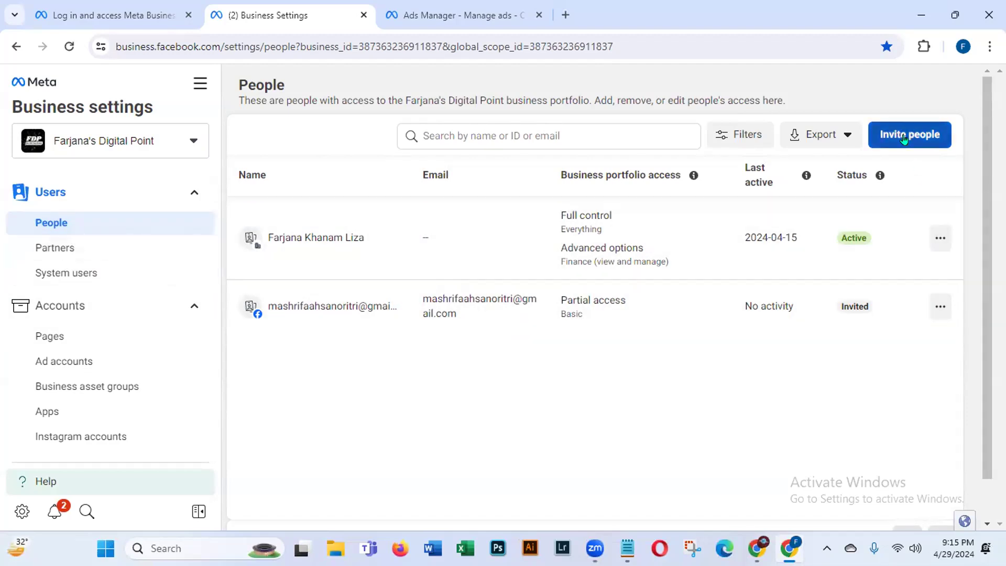
# Step: Start an invitation and add the invitee's e-mail address from the suggestion
pyautogui.click(908, 135)
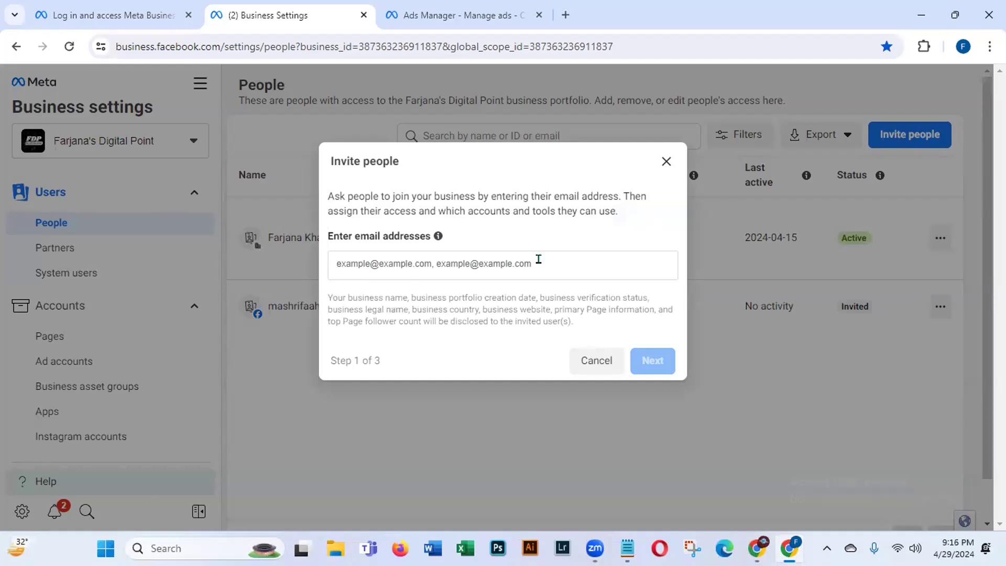
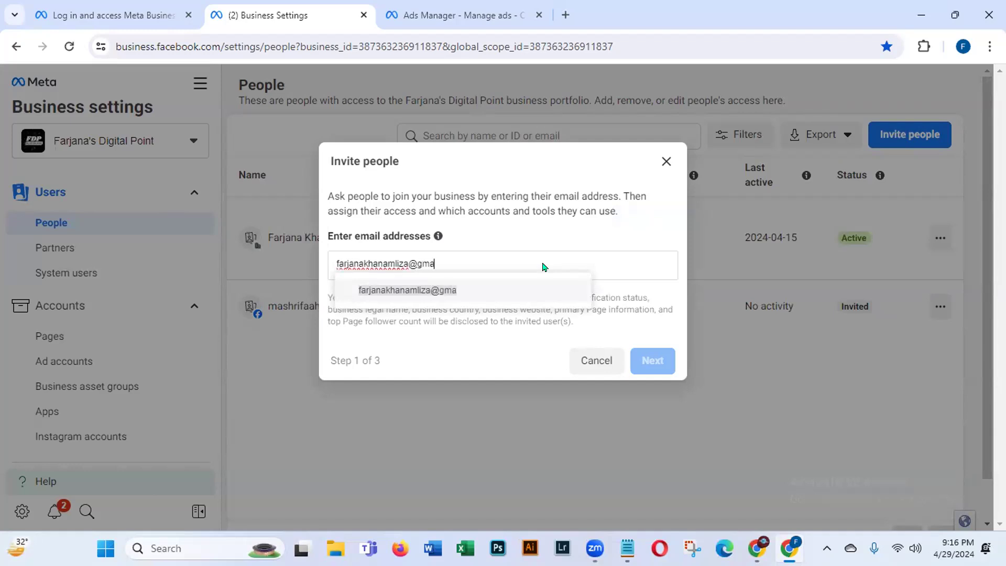
pyautogui.click(451, 291)
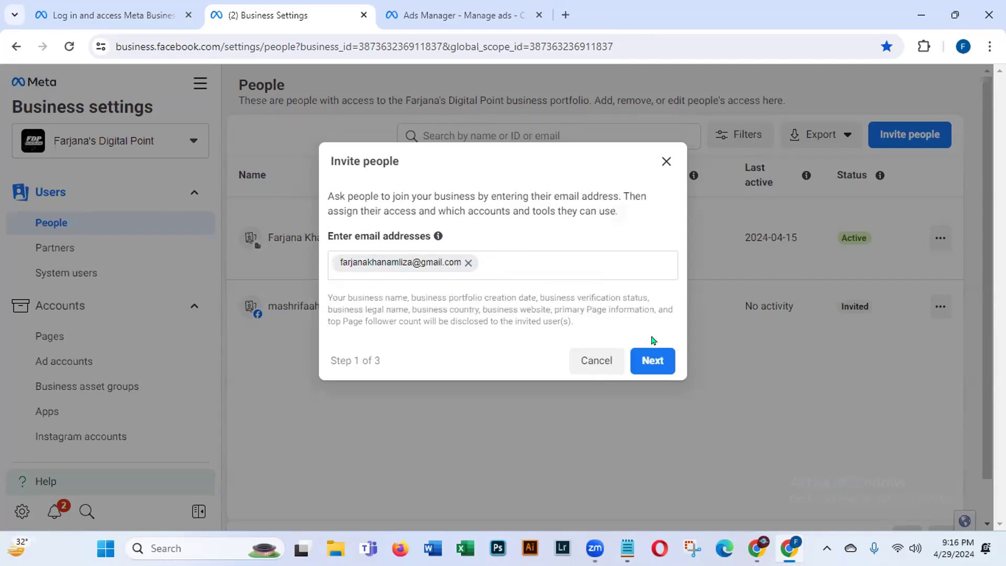
# Step: Go to step 2 of 3, highlight the Partial access and Full control headings, and expand advanced options
pyautogui.click(652, 363)
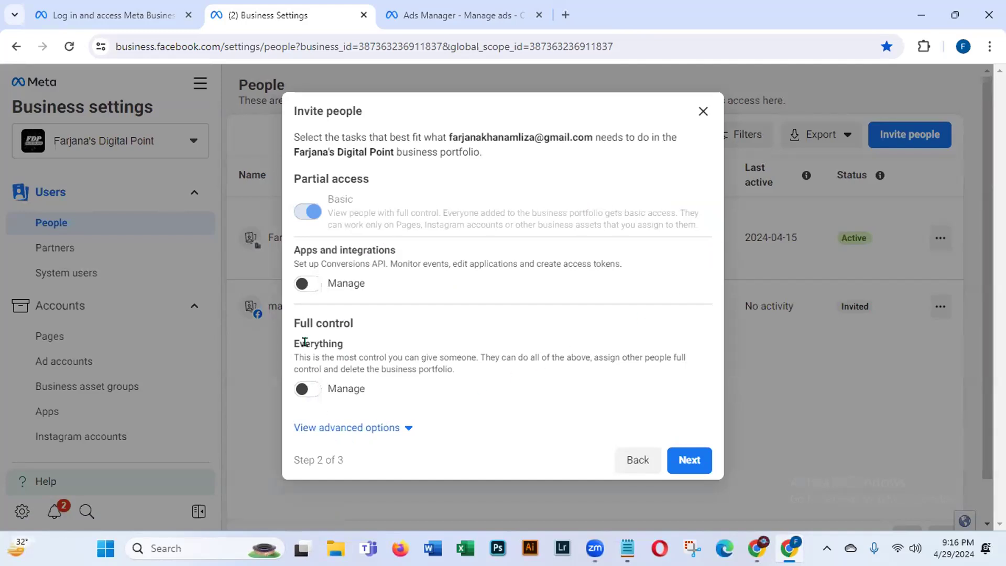
pyautogui.moveTo(291, 323); pyautogui.dragTo(381, 325)
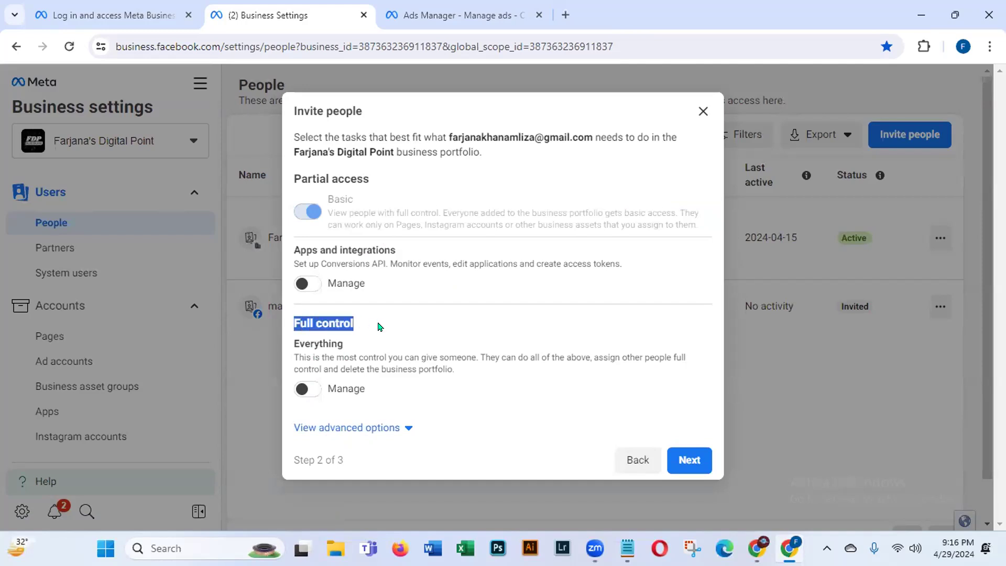
pyautogui.moveTo(291, 169); pyautogui.dragTo(403, 180)
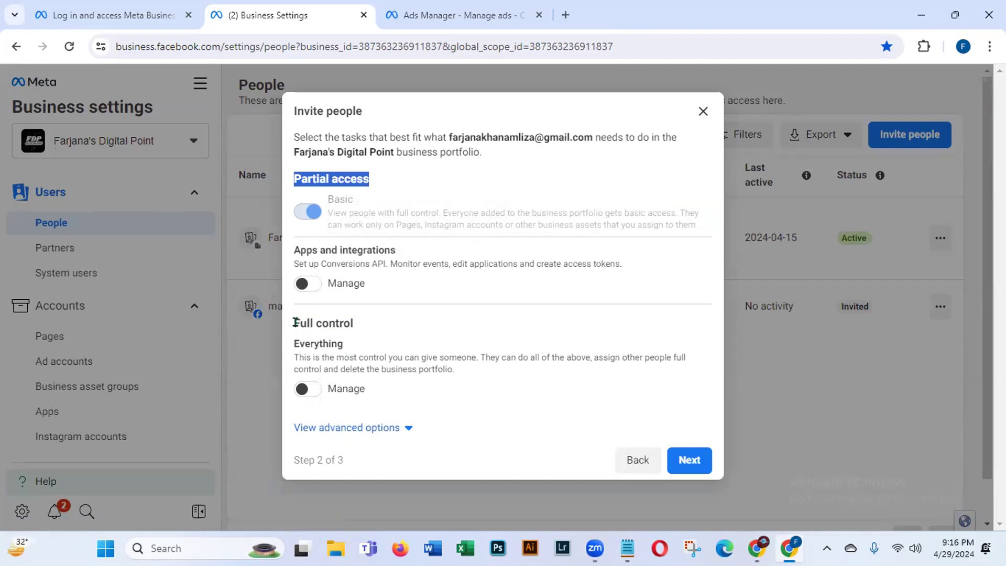
pyautogui.moveTo(289, 319); pyautogui.dragTo(395, 325)
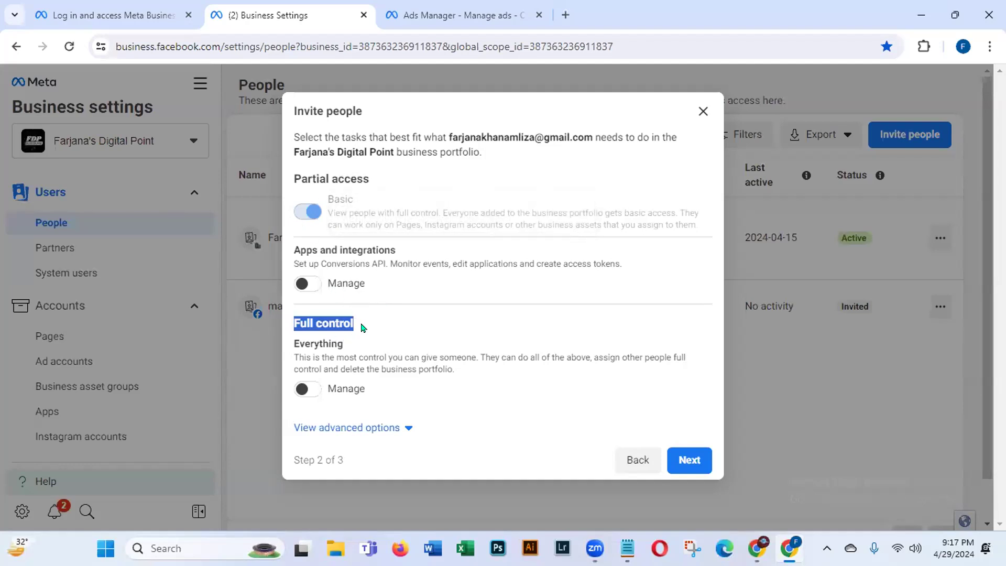
pyautogui.click(363, 327)
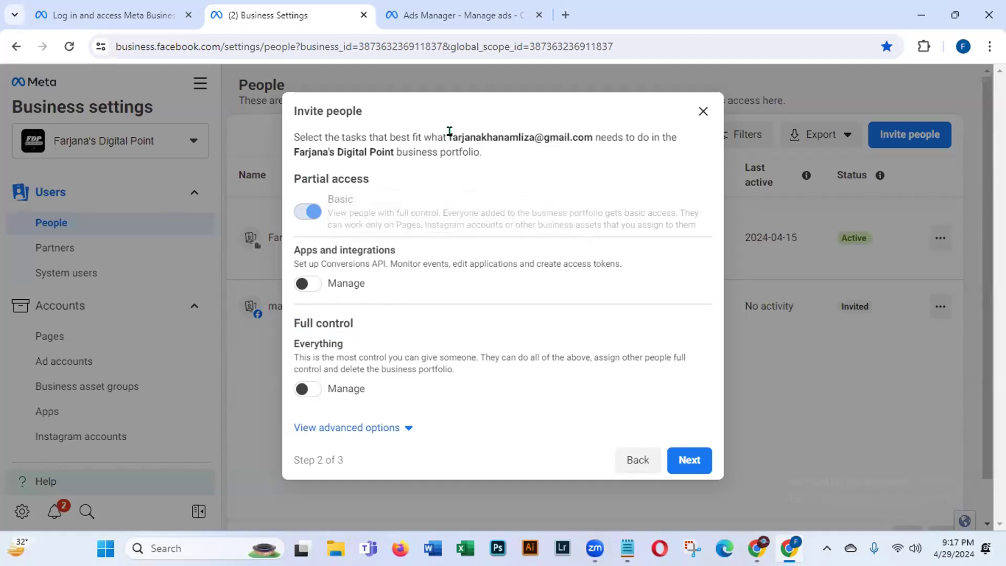
pyautogui.moveTo(446, 131); pyautogui.dragTo(642, 137)
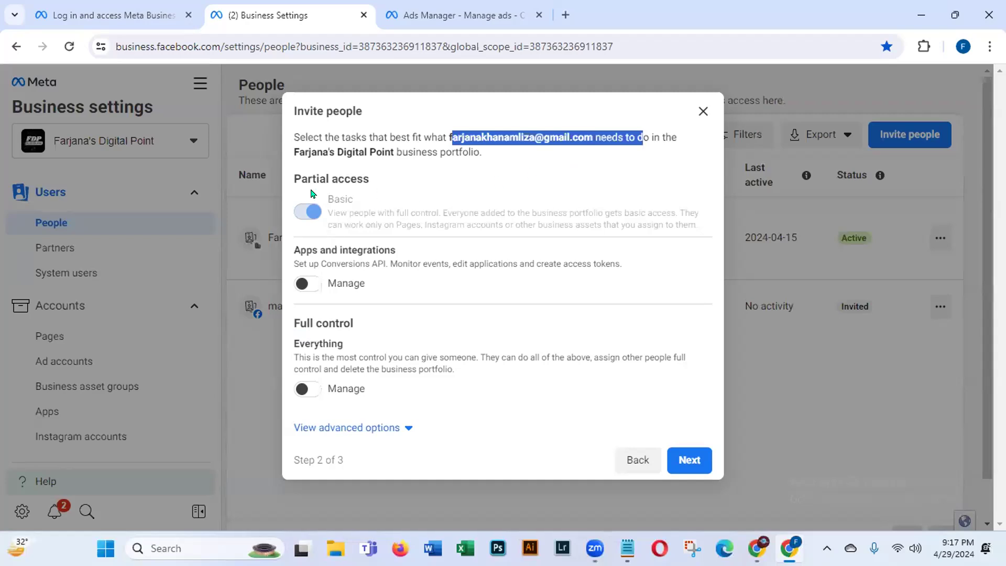
pyautogui.click(406, 428)
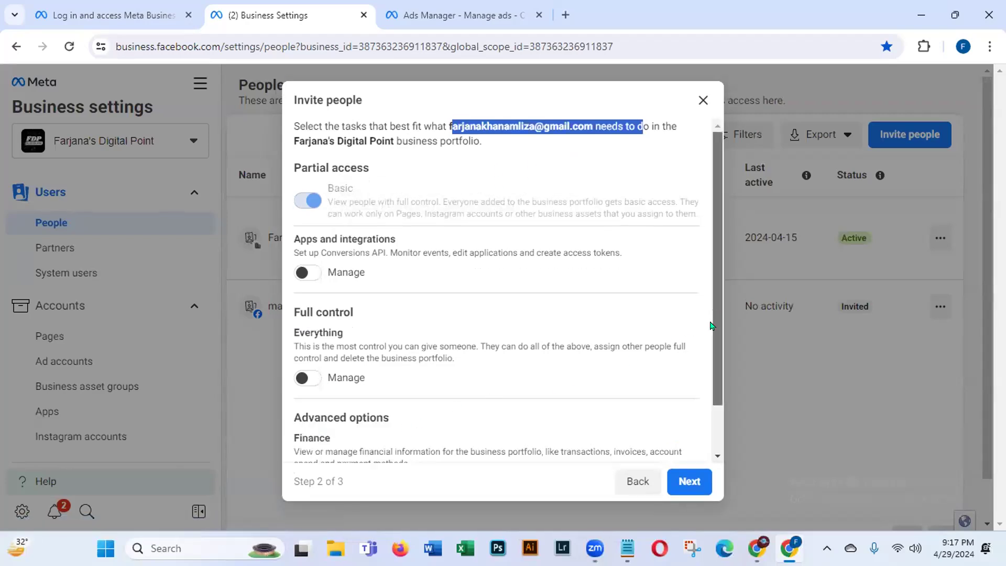
# Step: Turn on Finance Manage access for the invitee
pyautogui.scroll(-2, 714, 326)
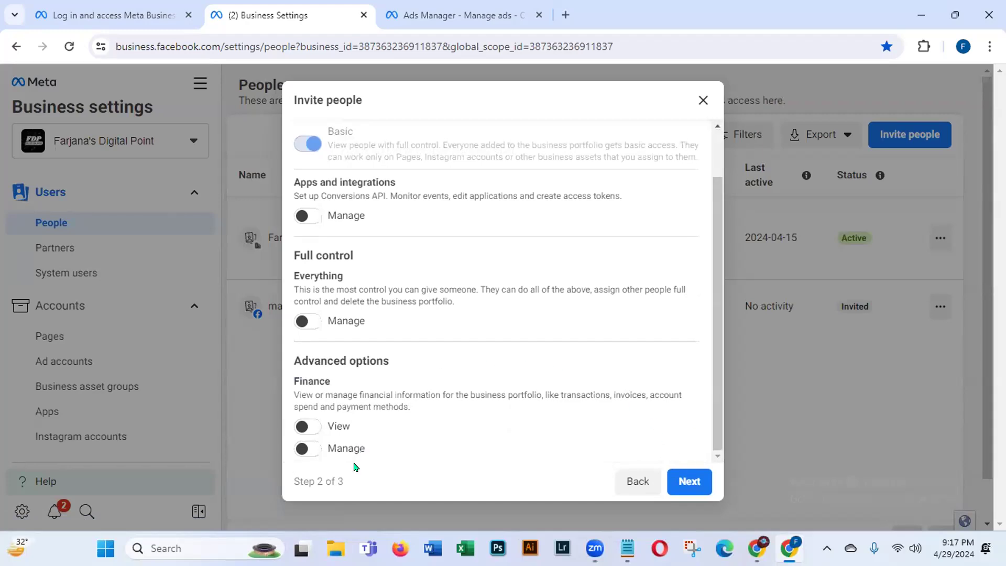
pyautogui.click(313, 448)
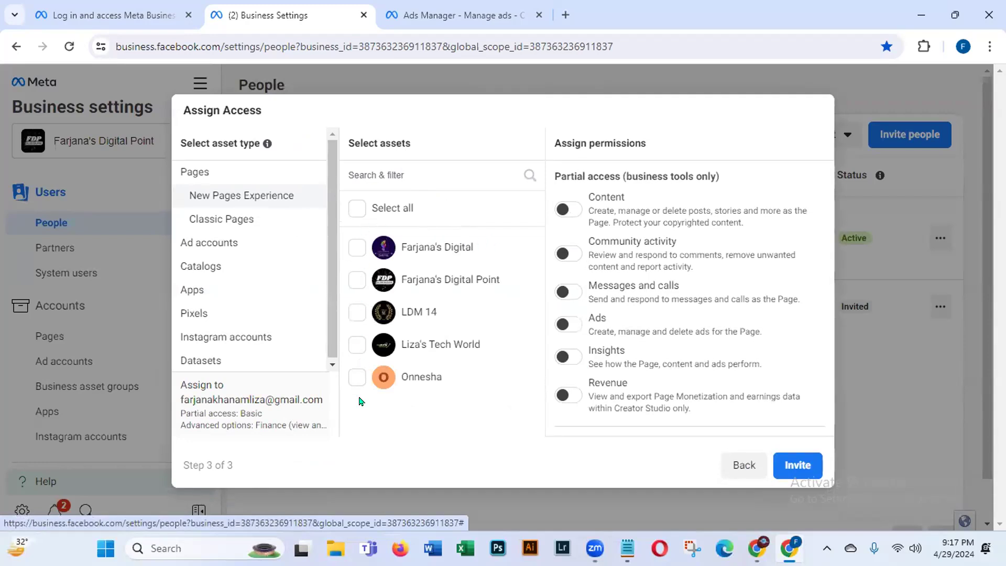
# Step: Select the Liza's Tech World Page and try its Content, Community activity and Messages toggles
pyautogui.click(357, 346)
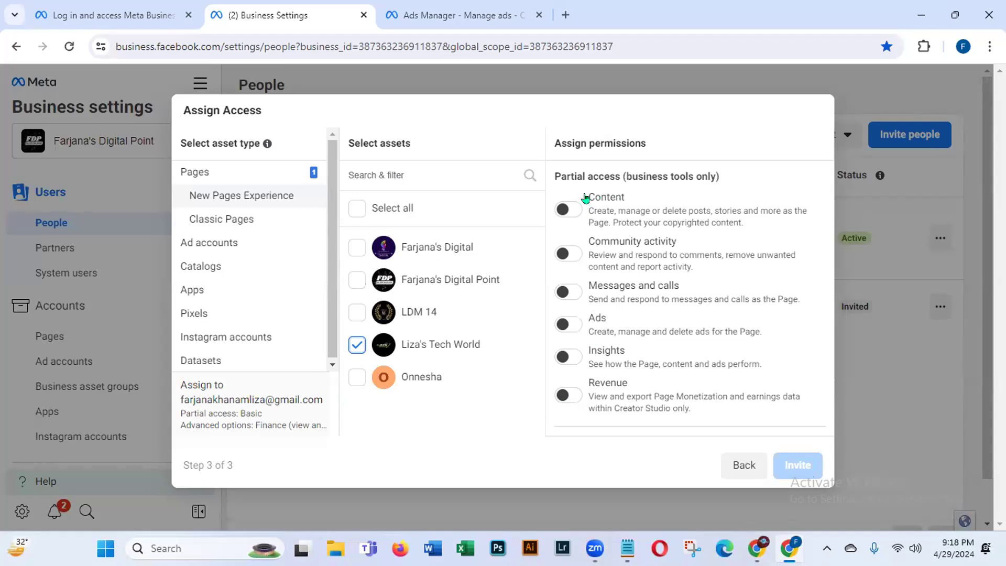
pyautogui.moveTo(586, 210); pyautogui.dragTo(749, 221)
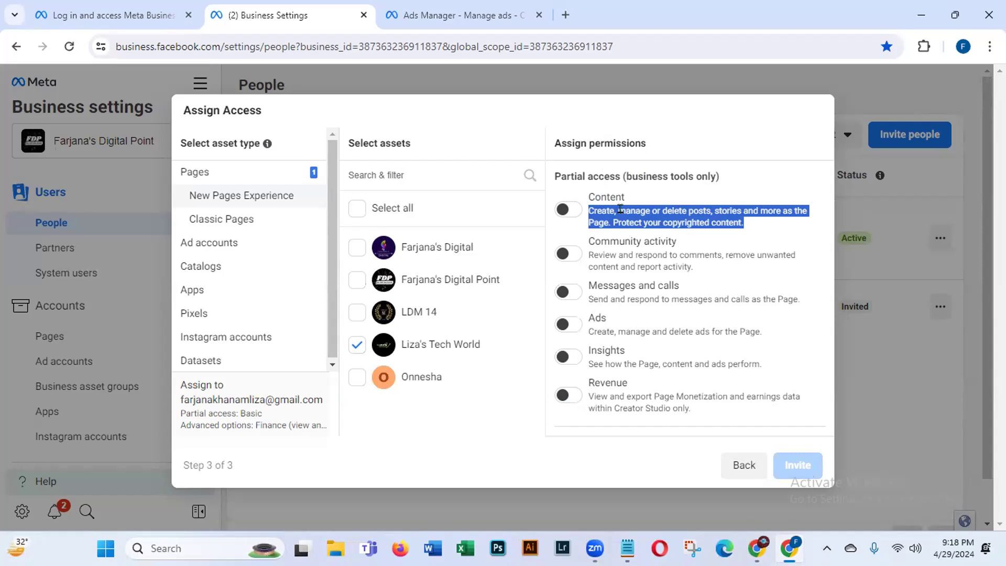
pyautogui.click(569, 210)
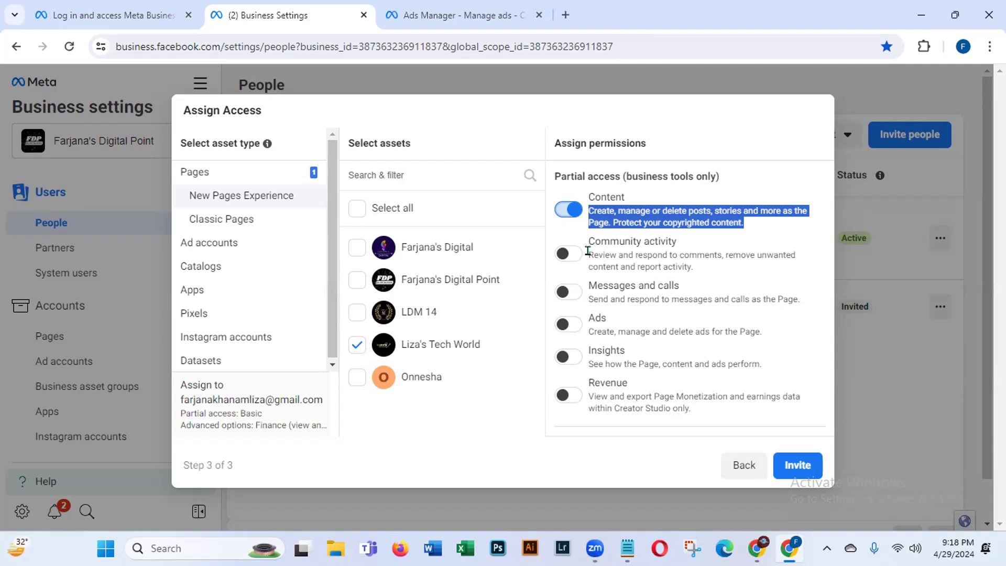
pyautogui.moveTo(585, 250); pyautogui.dragTo(723, 275)
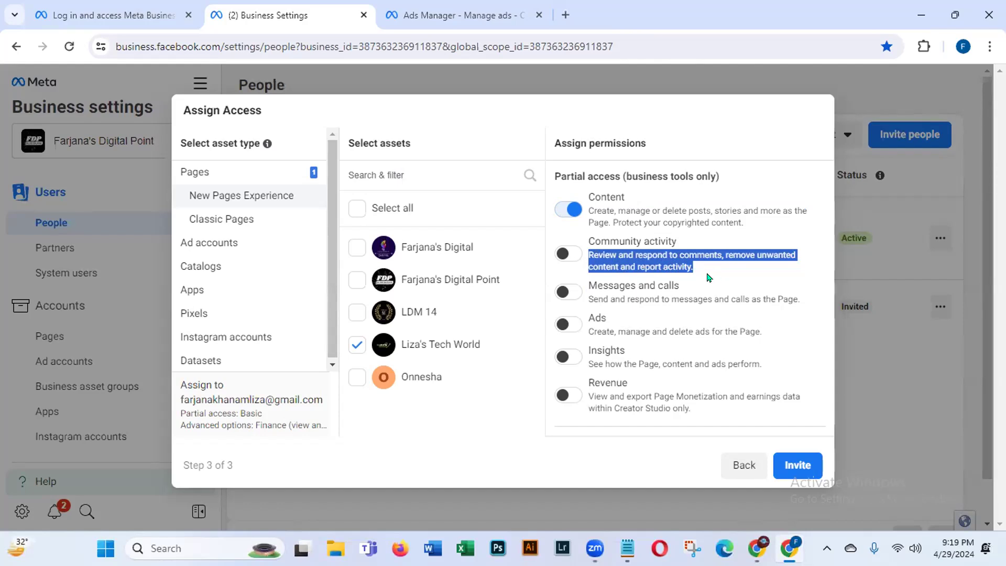
pyautogui.click(560, 255)
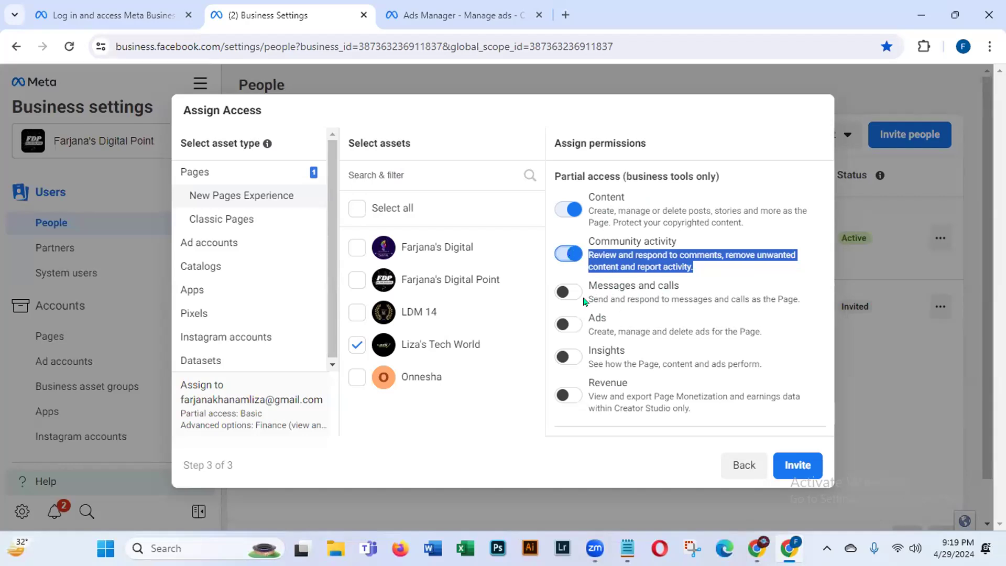
pyautogui.moveTo(592, 299); pyautogui.dragTo(815, 301)
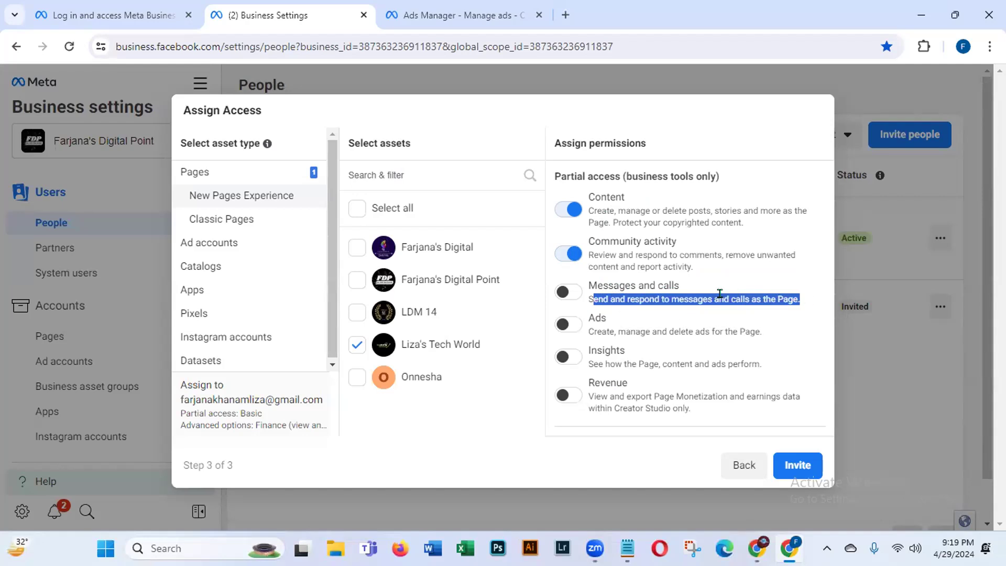
pyautogui.click(563, 294)
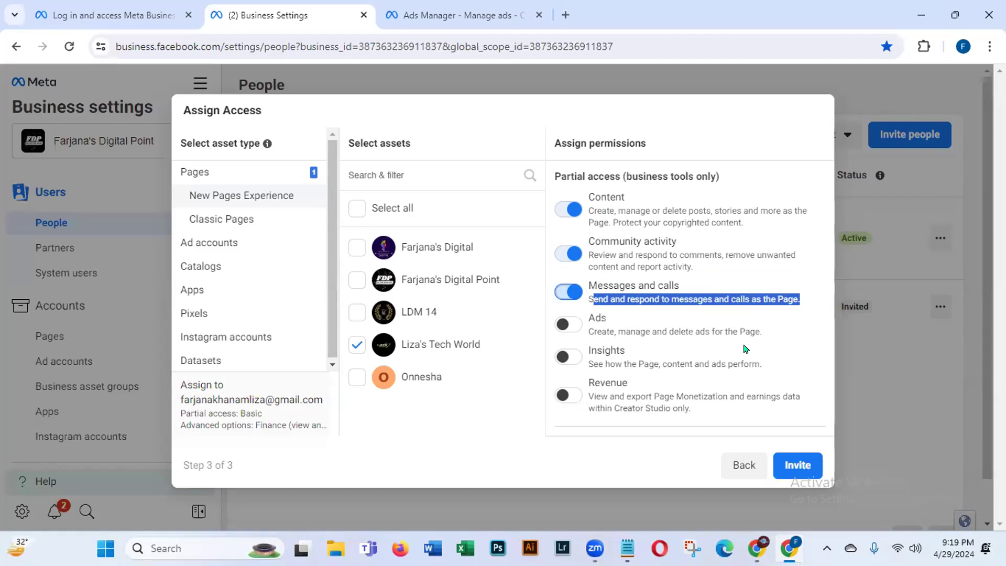
pyautogui.click(797, 350)
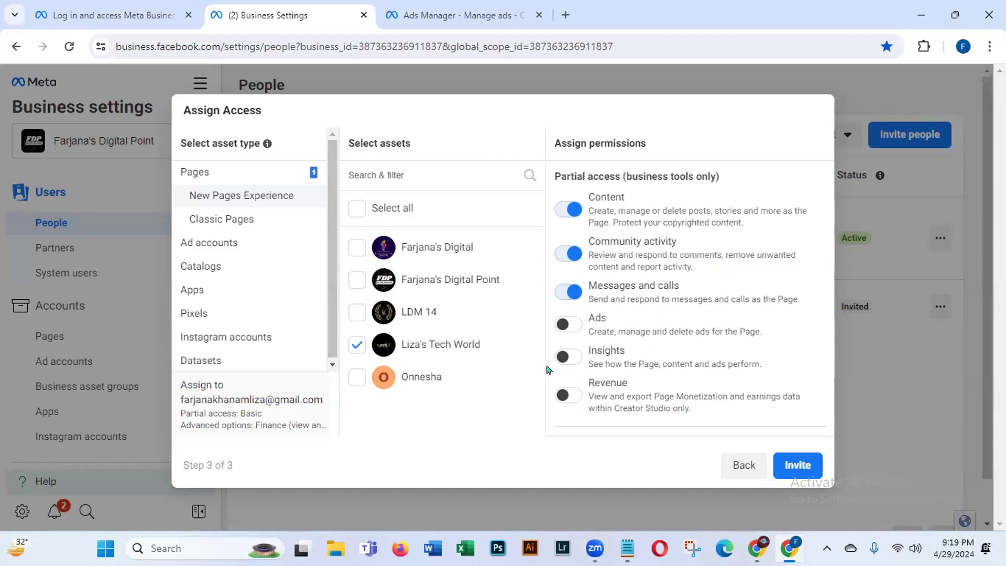
# Step: Leave only Ads and Insights on for the Page and send the invitation
pyautogui.click(571, 327)
pyautogui.click(575, 209)
pyautogui.click(571, 254)
pyautogui.click(571, 291)
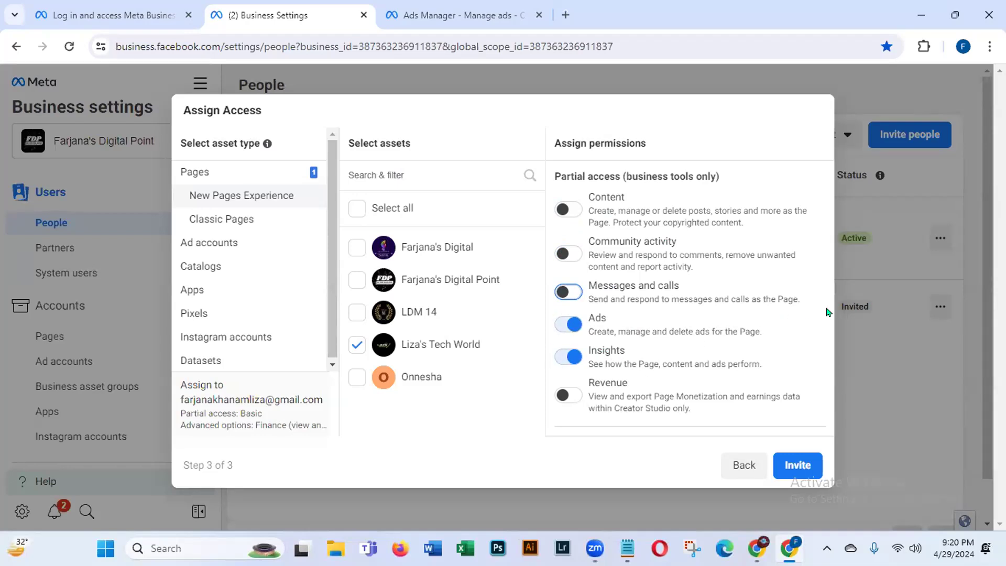
pyautogui.moveTo(820, 312); pyautogui.dragTo(806, 356)
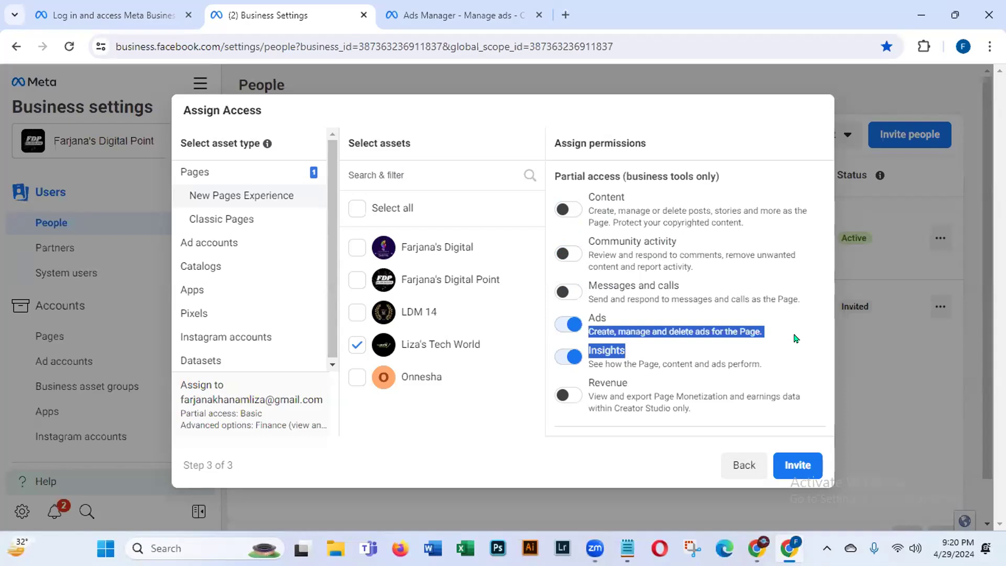
pyautogui.click(795, 336)
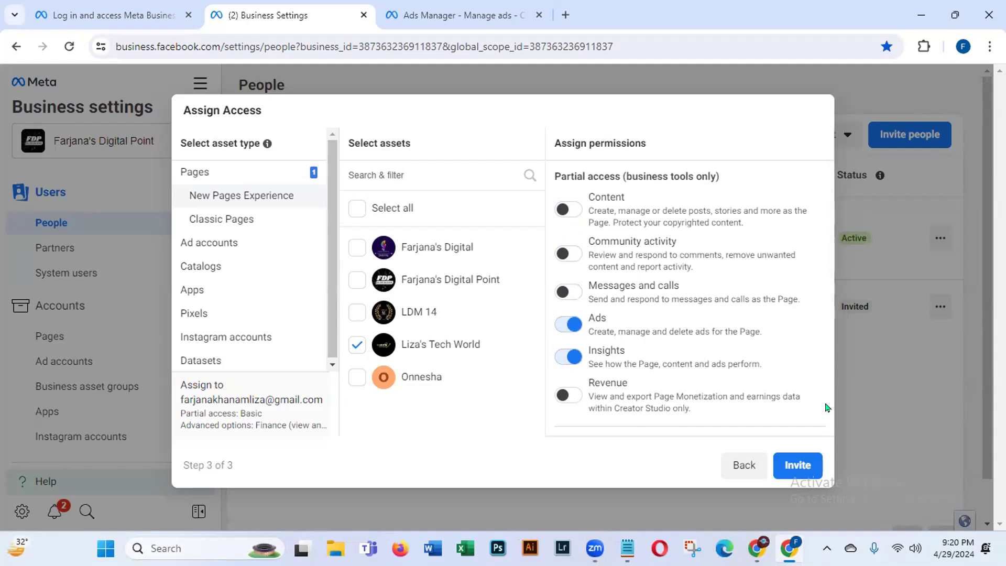
pyautogui.click(793, 465)
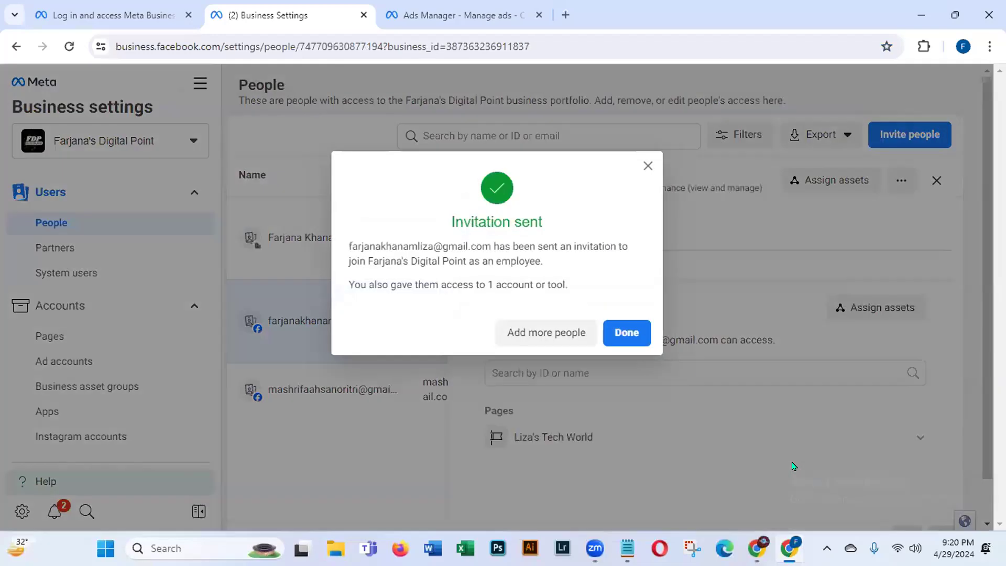
# Step: Dismiss the Invitation sent confirmation and close the person's detail panel
pyautogui.moveTo(350, 245); pyautogui.dragTo(504, 245)
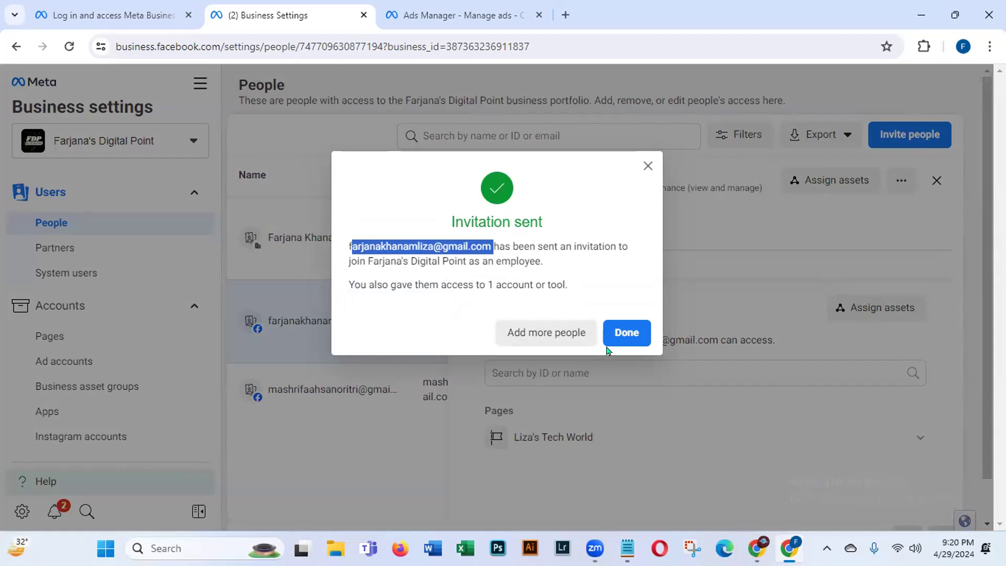
pyautogui.click(629, 338)
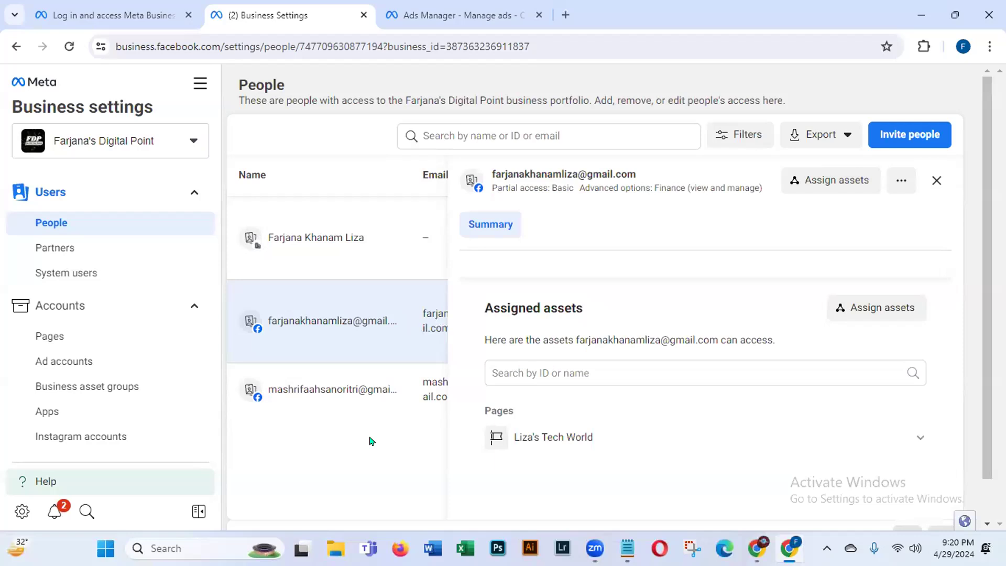
pyautogui.click(936, 180)
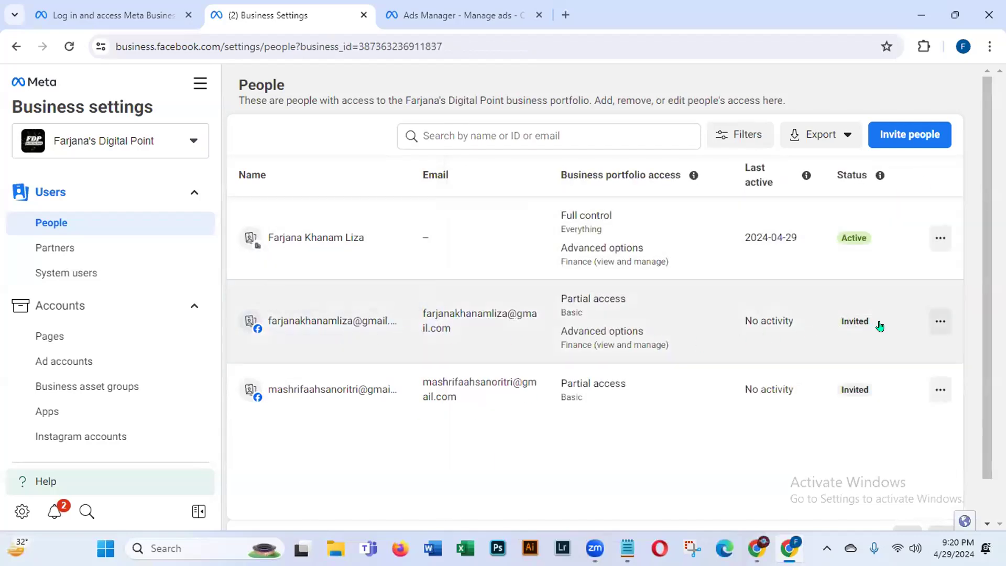
# Step: Cancel the second person's pending invitation
pyautogui.click(936, 321)
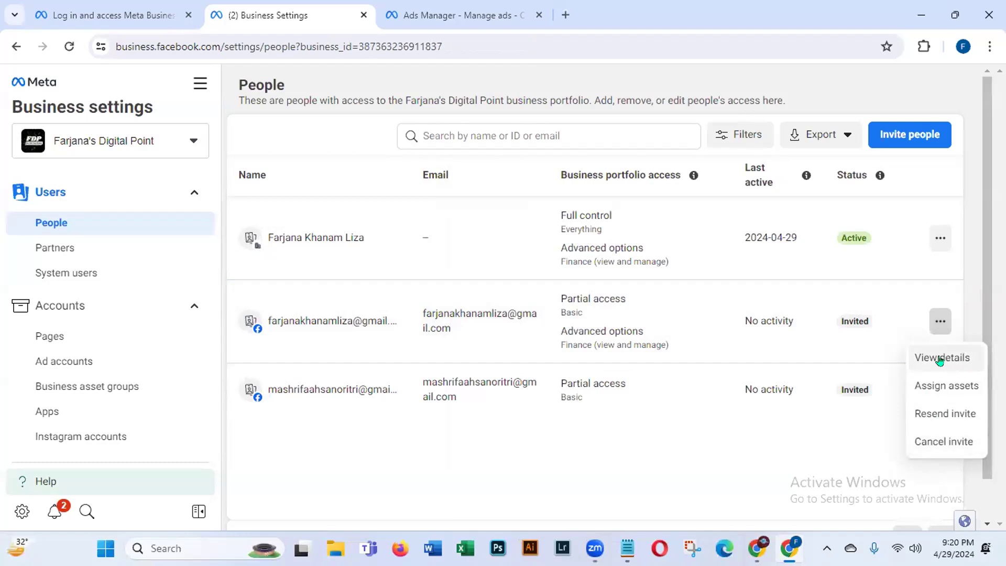
pyautogui.click(929, 443)
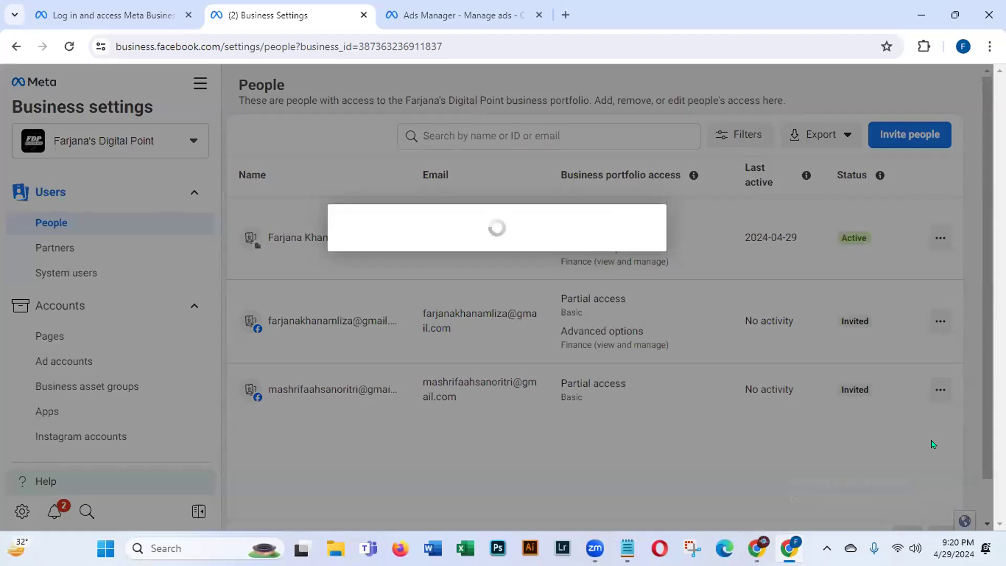
pyautogui.click(634, 304)
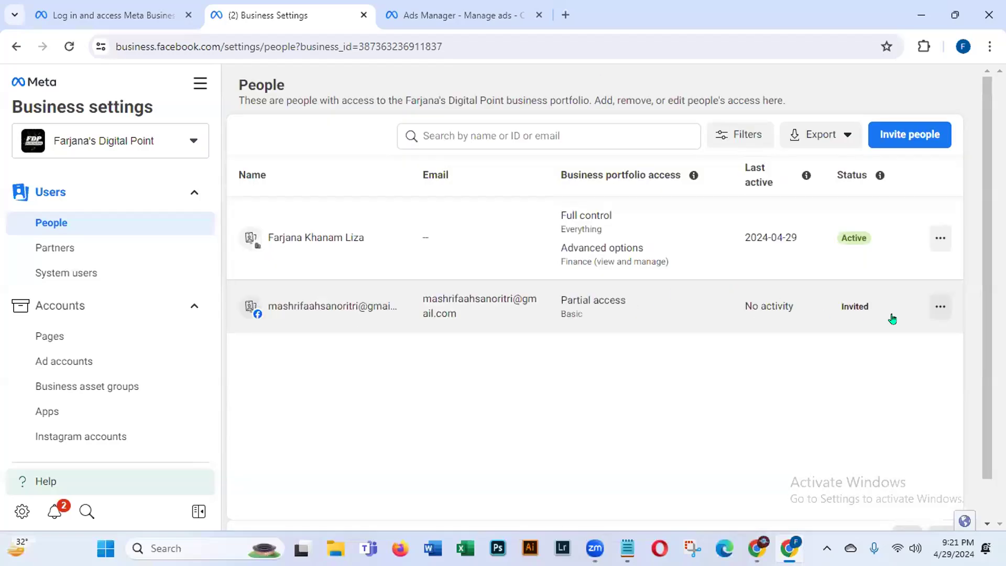
# Step: Cancel the last pending invitation, then go to the Partners page
pyautogui.click(939, 306)
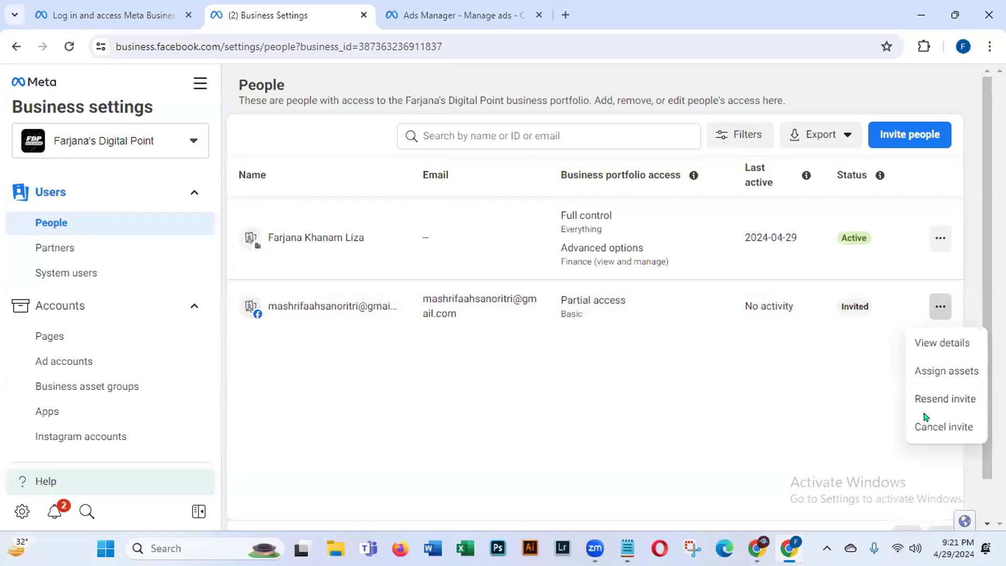
pyautogui.click(922, 428)
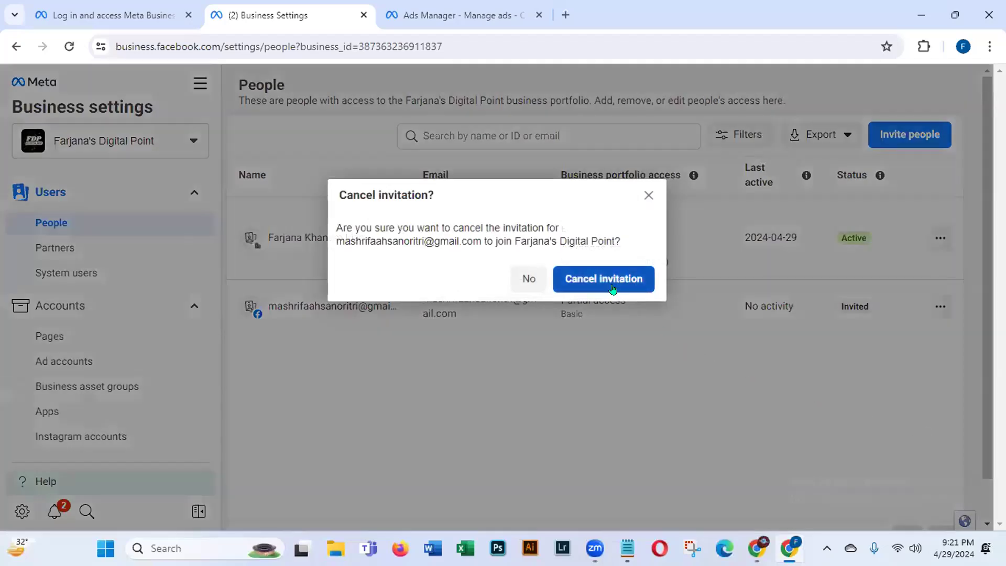
pyautogui.click(616, 279)
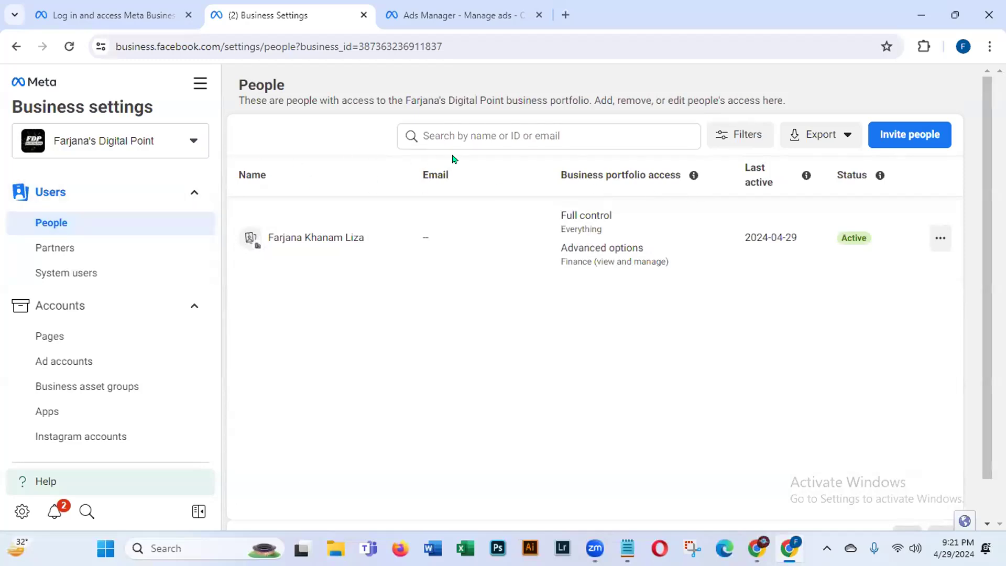
pyautogui.click(56, 252)
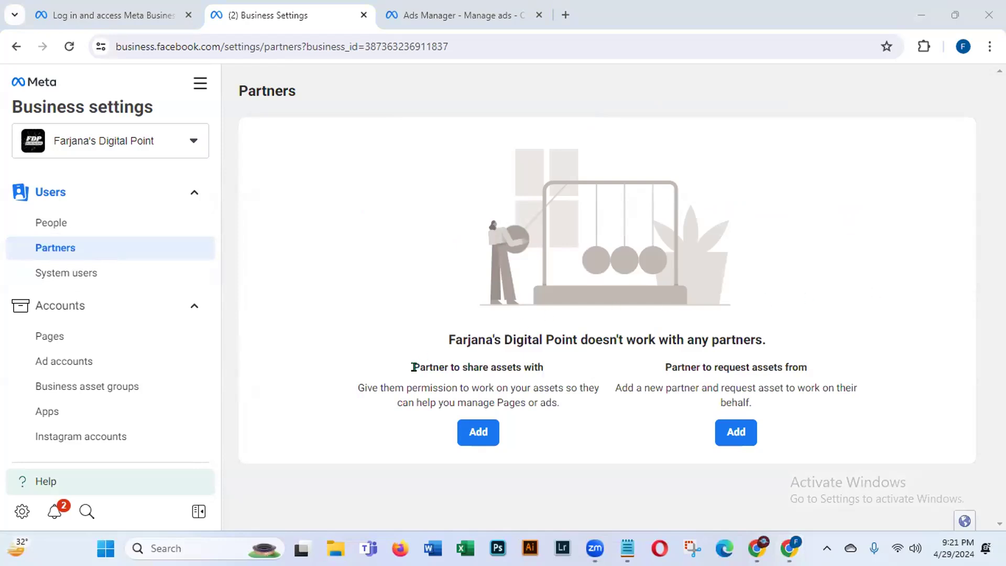
# Step: Open the Add a new partner dialog under 'Partner to share assets with'
pyautogui.moveTo(414, 366); pyautogui.dragTo(547, 381)
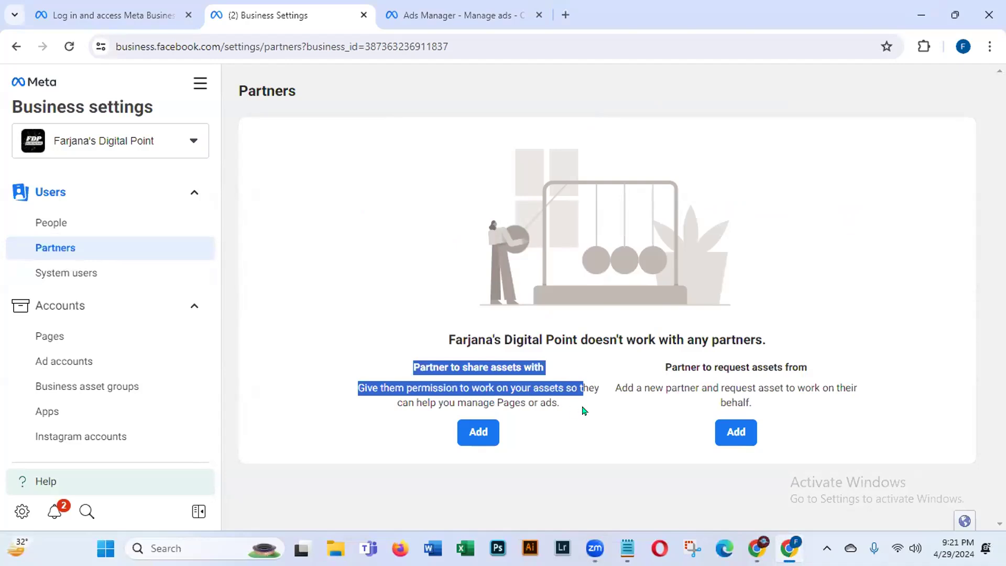
pyautogui.moveTo(397, 402); pyautogui.dragTo(602, 410)
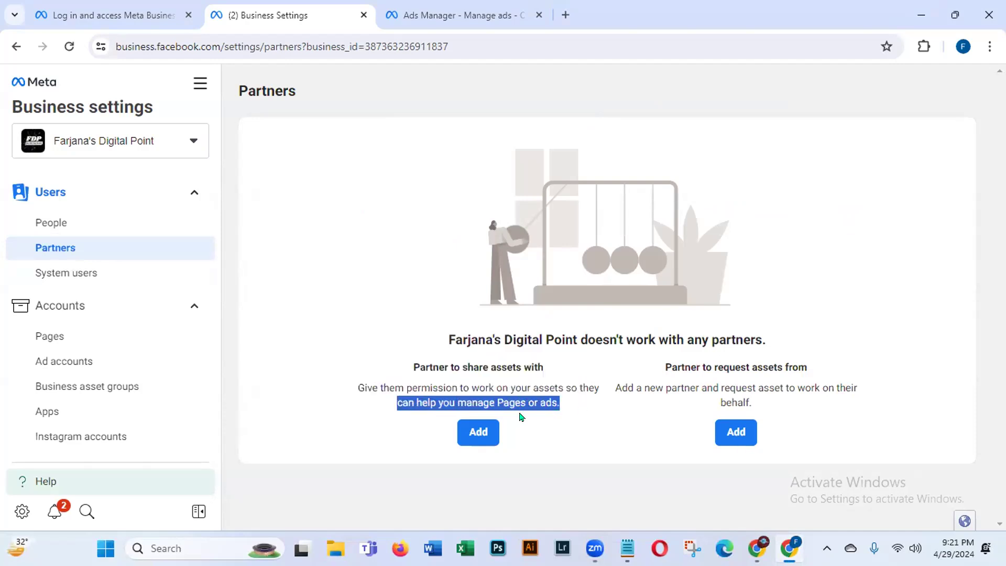
pyautogui.click(474, 431)
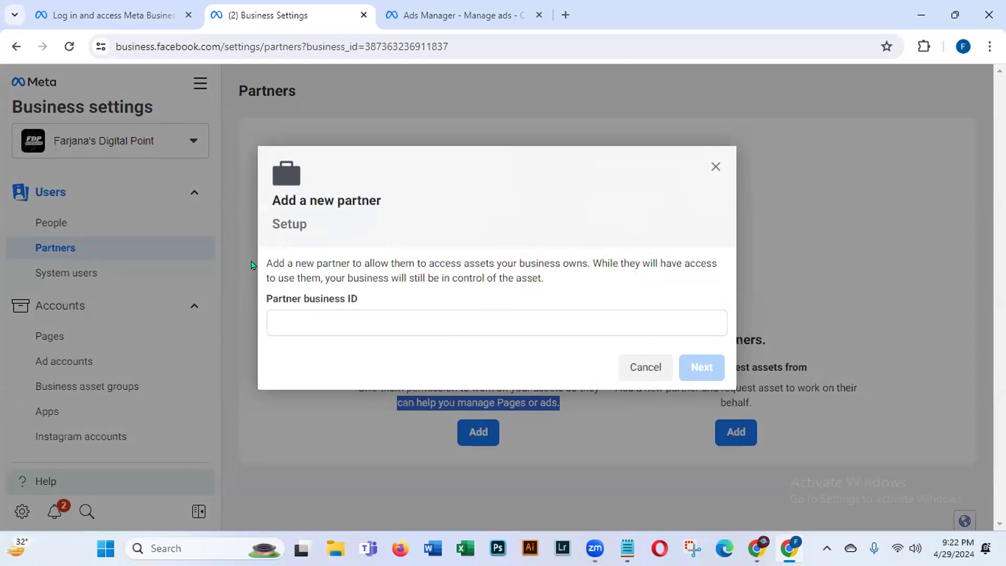
pyautogui.moveTo(262, 258); pyautogui.dragTo(556, 277)
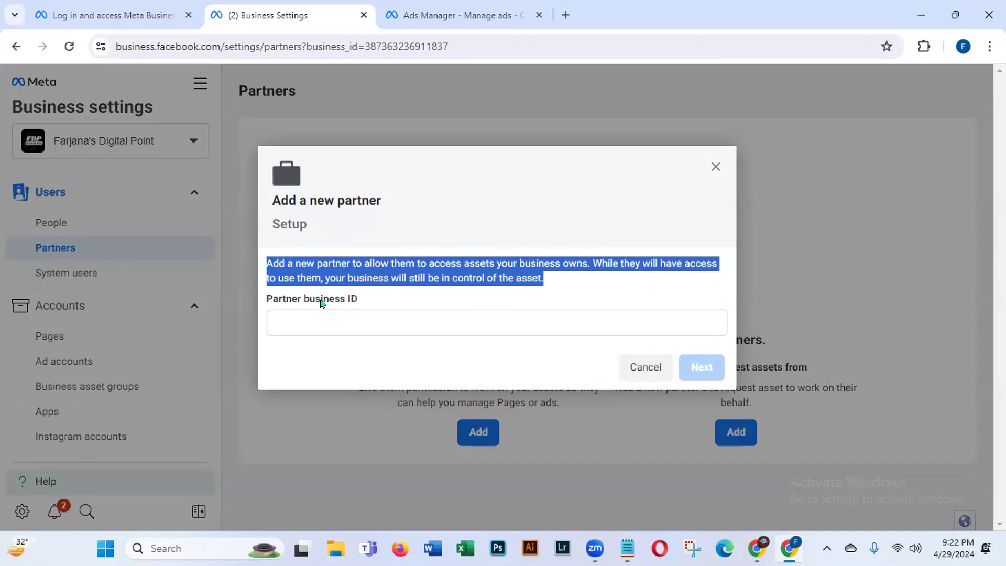
pyautogui.click(550, 278)
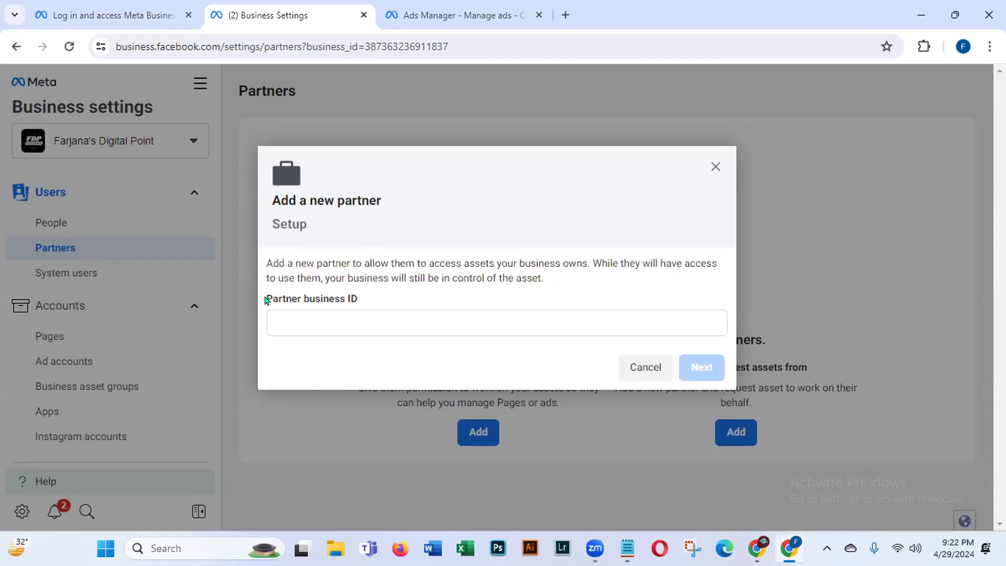
pyautogui.moveTo(303, 299); pyautogui.dragTo(390, 307)
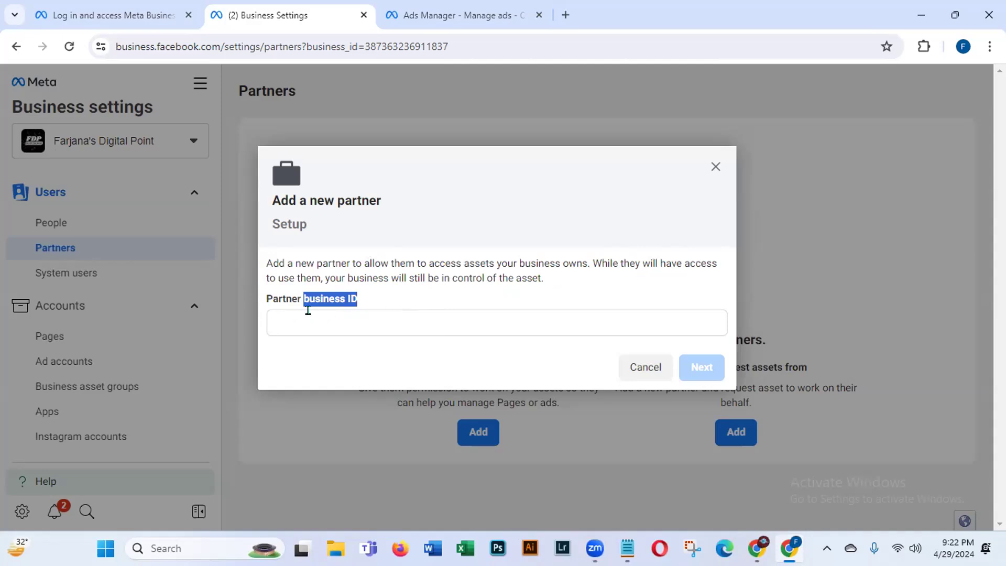
pyautogui.click(78, 10)
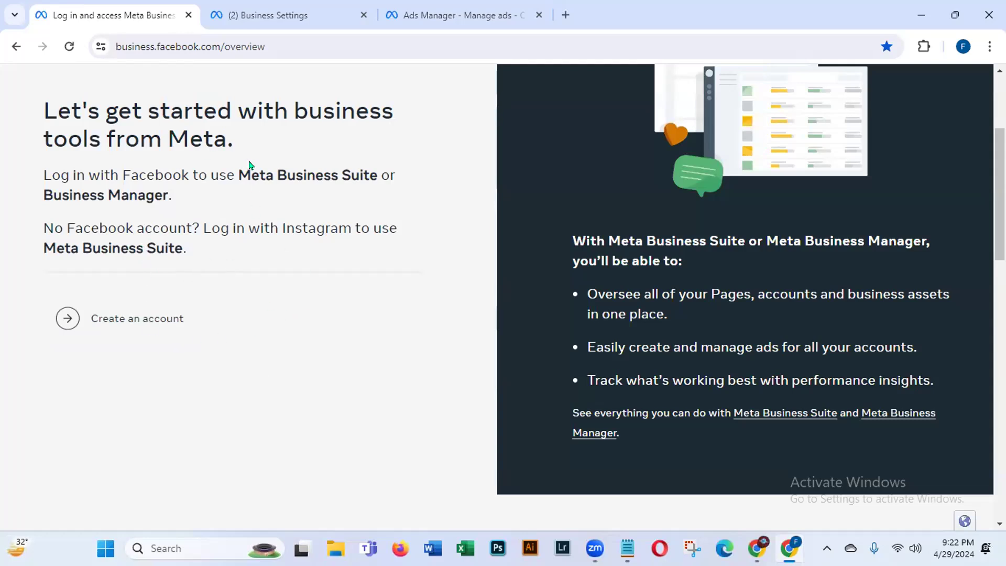
pyautogui.click(263, 15)
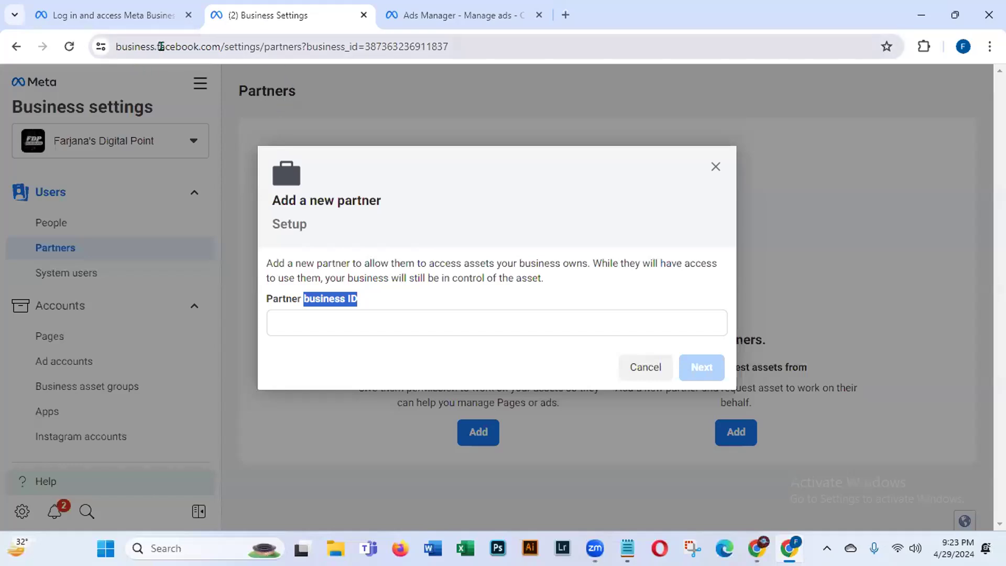
# Step: Select the business ID in the page address and glance at the Meta login tab
pyautogui.click(455, 36)
pyautogui.click(455, 36)
pyautogui.moveTo(482, 42); pyautogui.dragTo(339, 44)
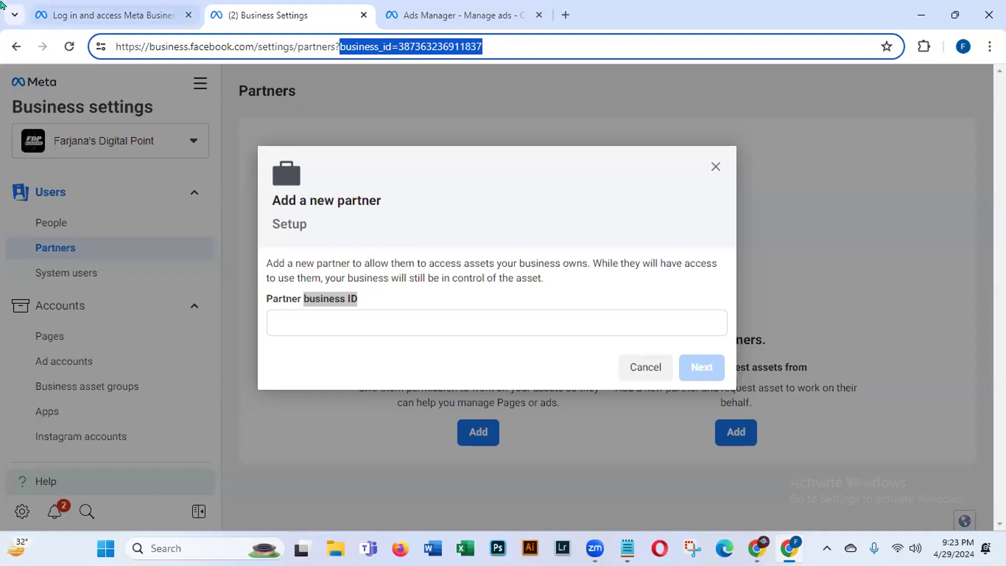
pyautogui.click(52, 18)
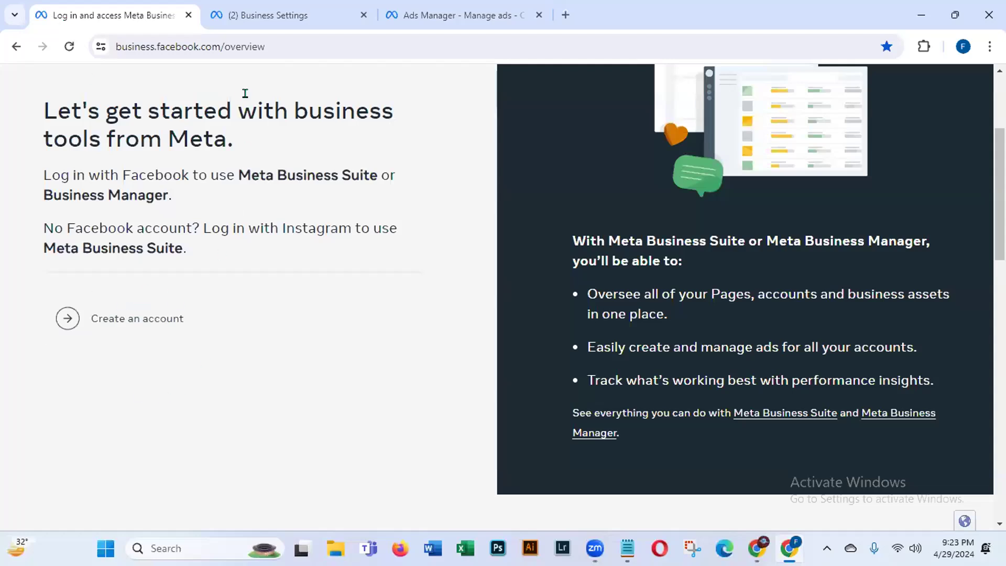
pyautogui.click(290, 17)
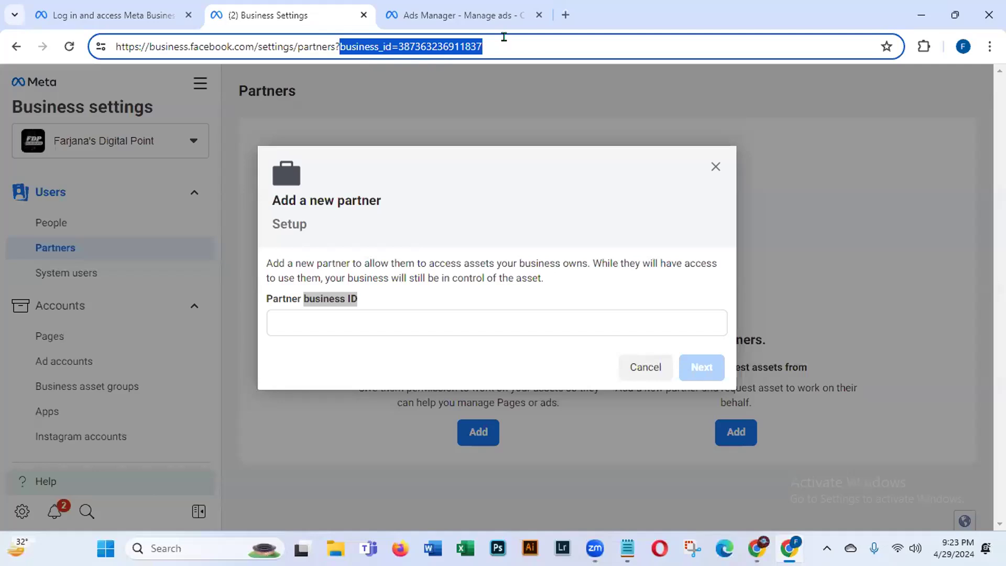
# Step: Cancel the Add a new partner dialog with the Partner business ID field left empty
pyautogui.click(283, 316)
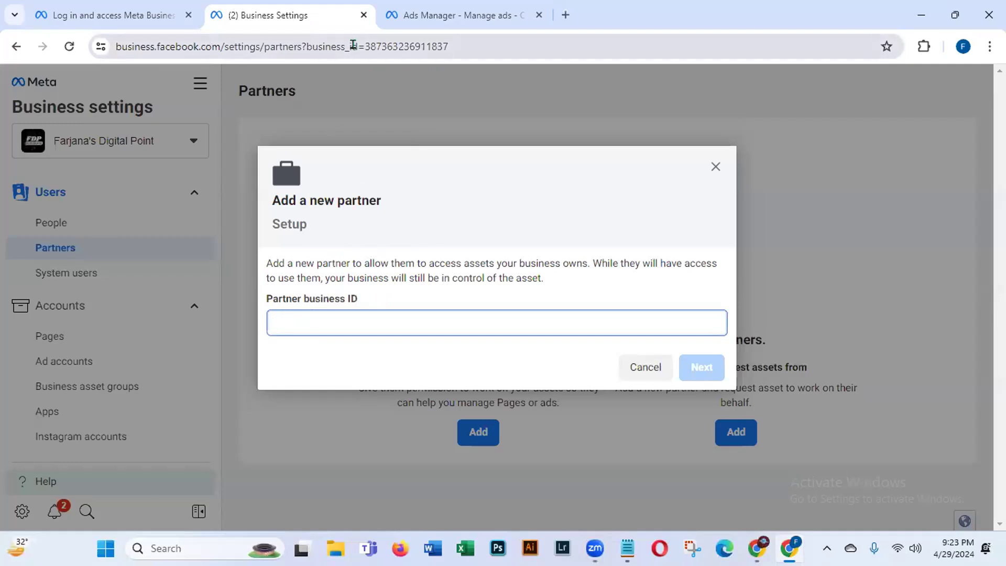
pyautogui.moveTo(303, 44); pyautogui.dragTo(450, 46)
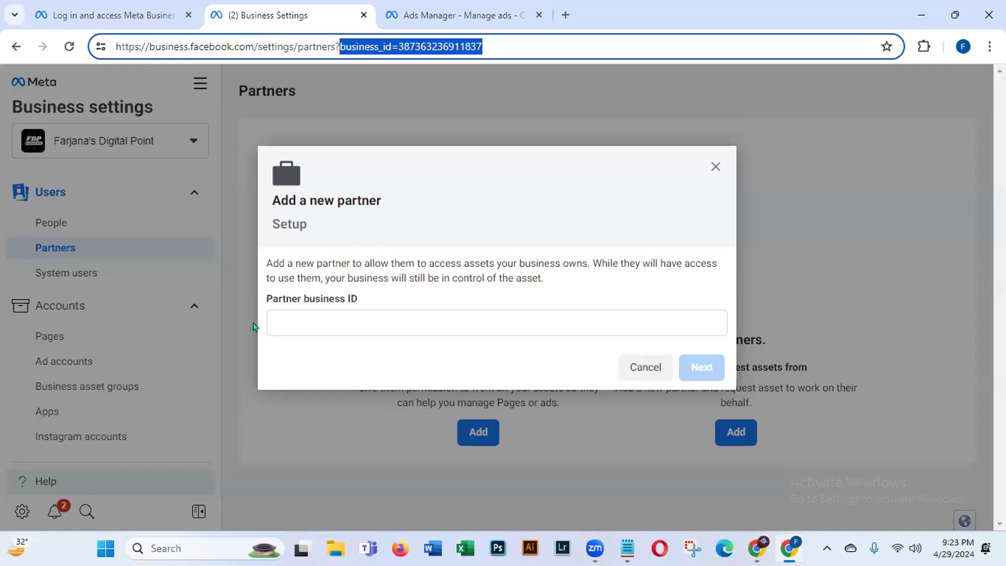
pyautogui.click(281, 319)
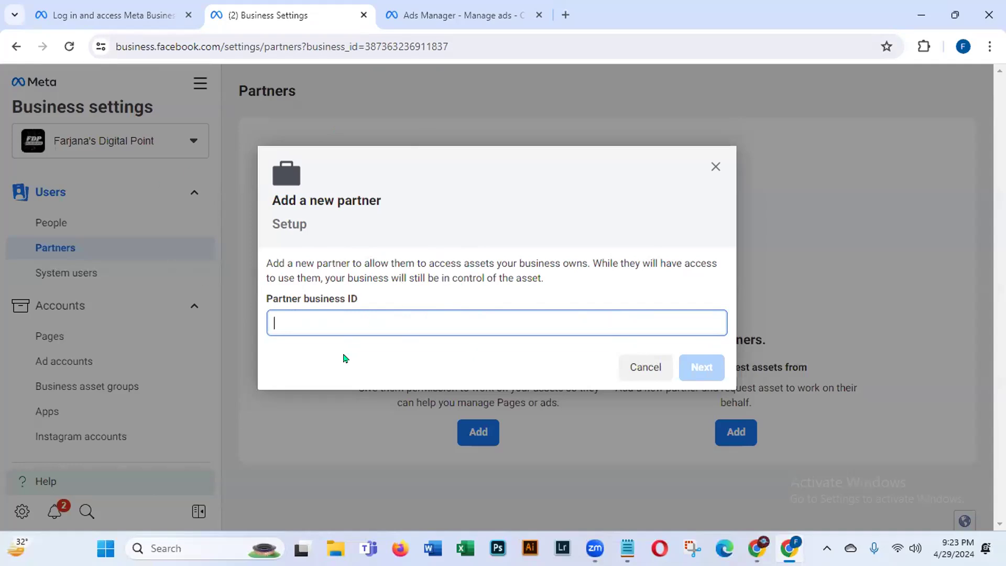
pyautogui.click(640, 371)
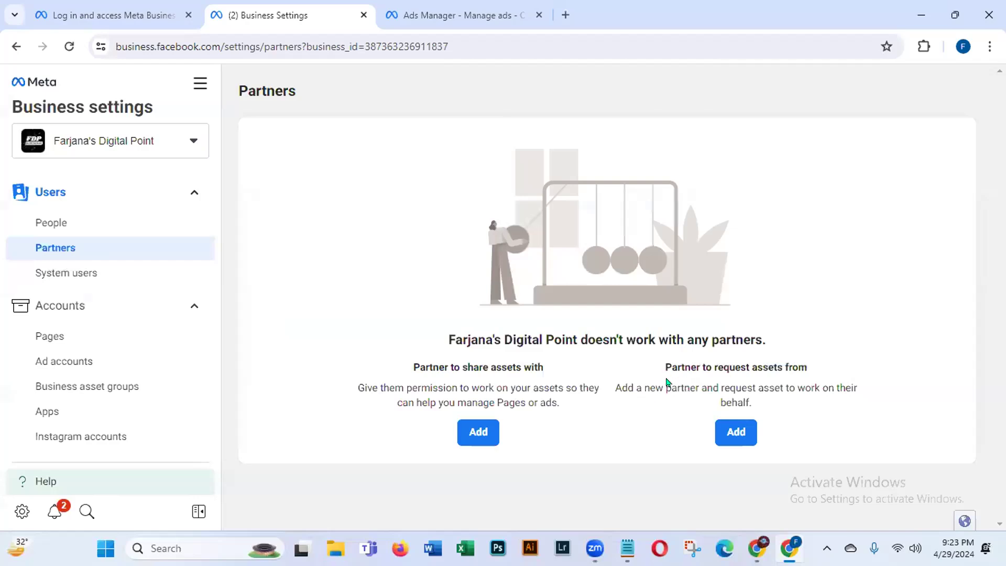
# Step: Open the 'Ask a partner to share their business assets' dialog from 'Partner to request assets from'
pyautogui.moveTo(661, 365); pyautogui.dragTo(831, 370)
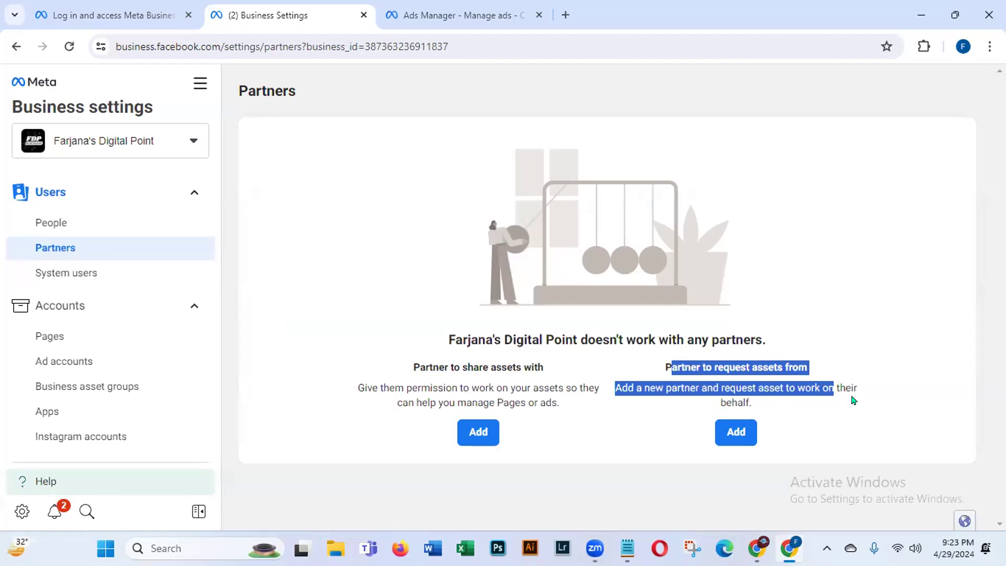
pyautogui.click(731, 435)
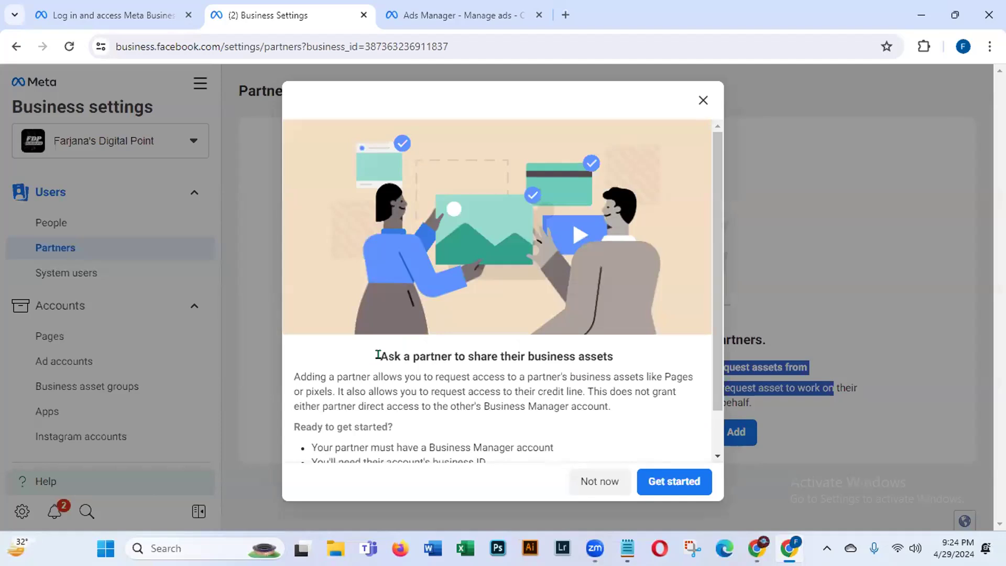
pyautogui.moveTo(377, 357); pyautogui.dragTo(630, 364)
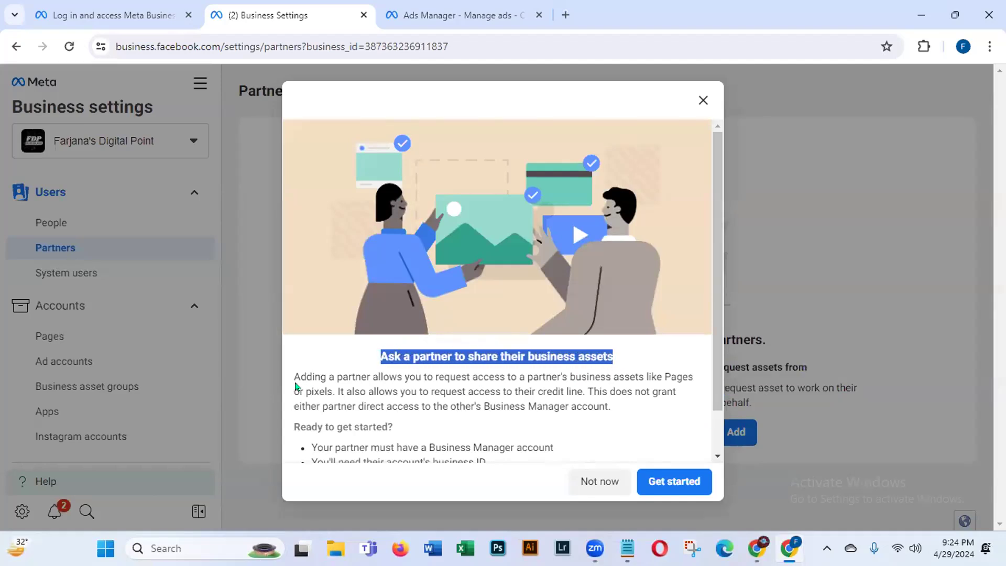
pyautogui.moveTo(291, 369); pyautogui.dragTo(627, 406)
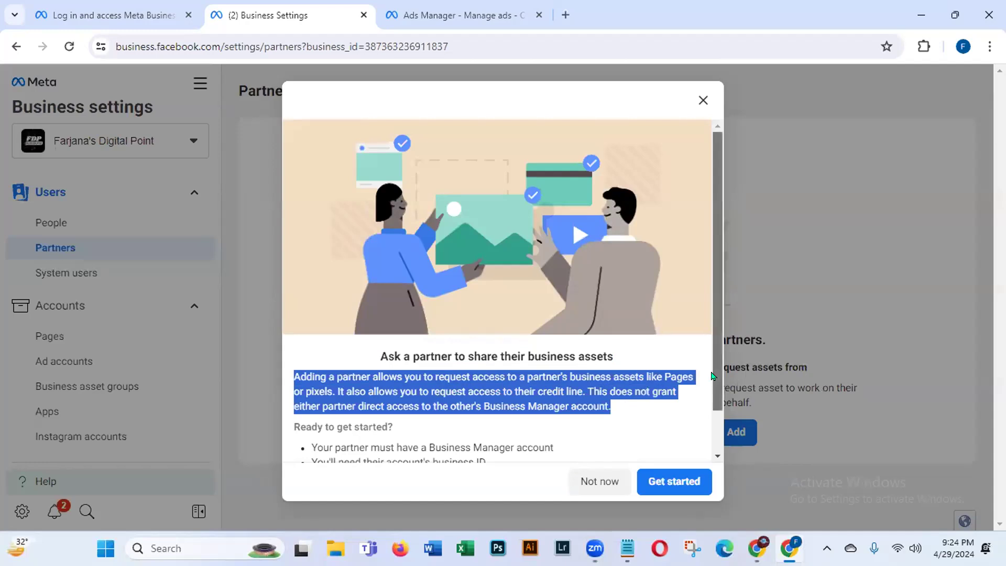
pyautogui.scroll(-1, 705, 388)
# Step: Review the Business Manager, business ID and contact requirements, then choose Not now
pyautogui.click(676, 386)
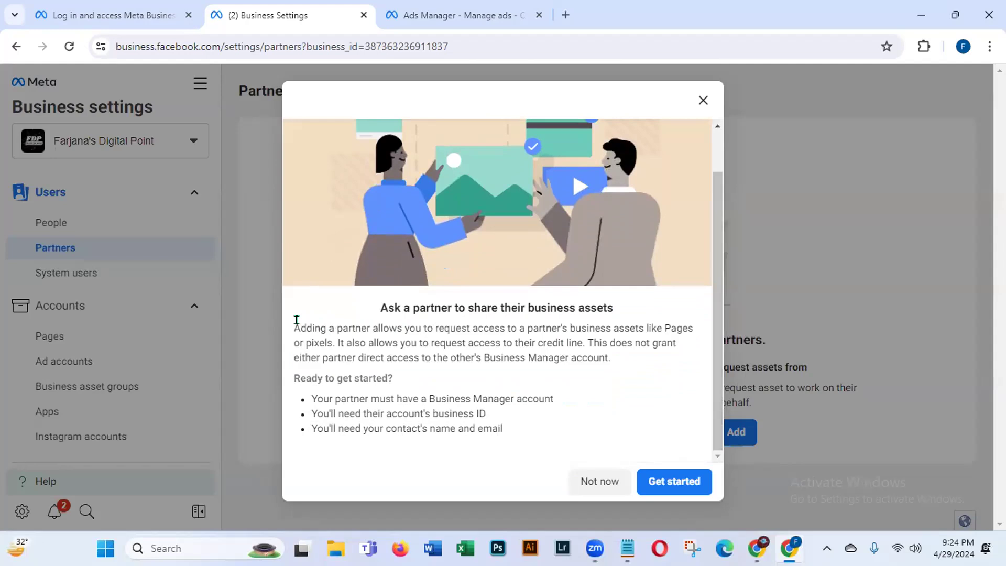
pyautogui.moveTo(371, 327); pyautogui.dragTo(667, 343)
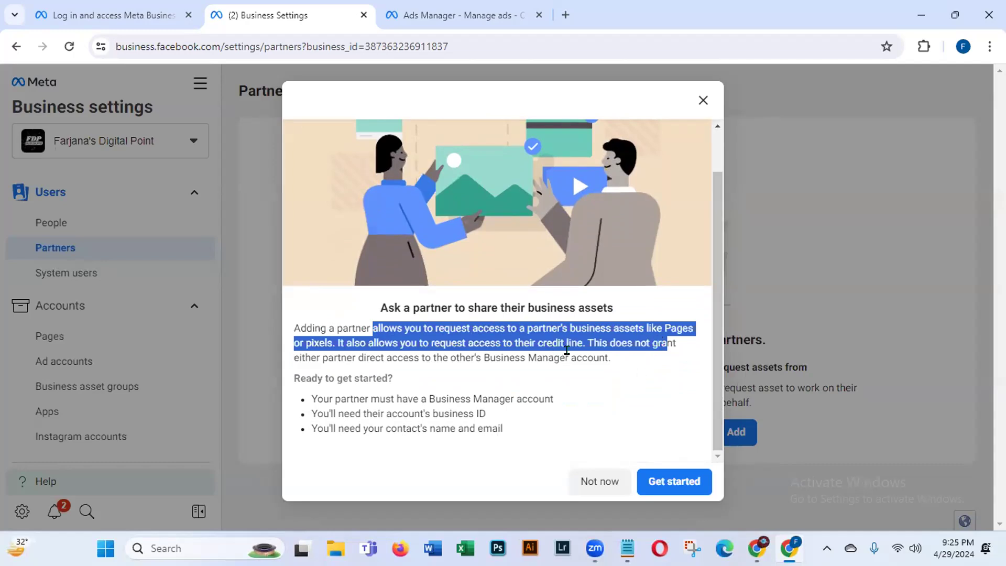
pyautogui.click(622, 386)
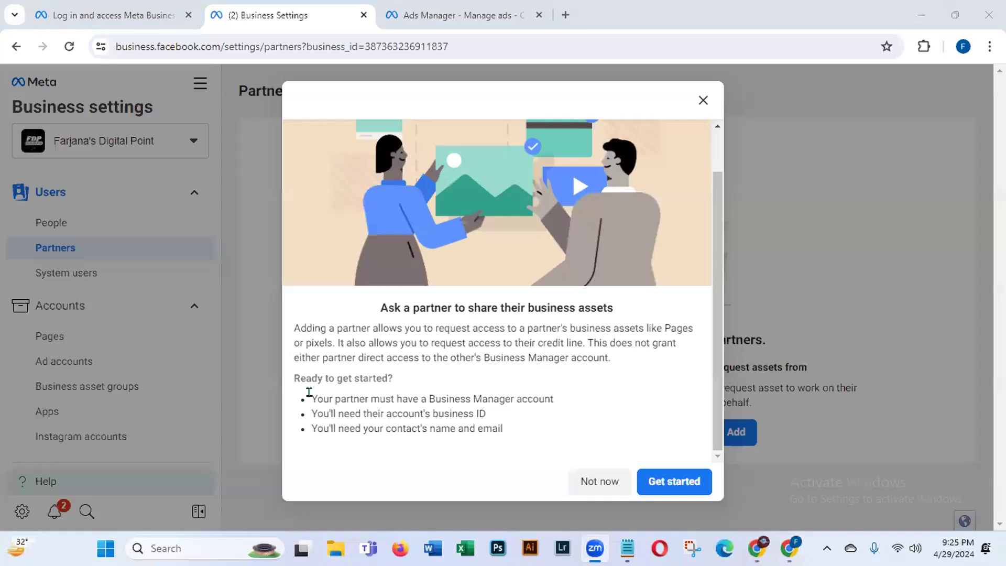
pyautogui.moveTo(451, 393); pyautogui.dragTo(619, 398)
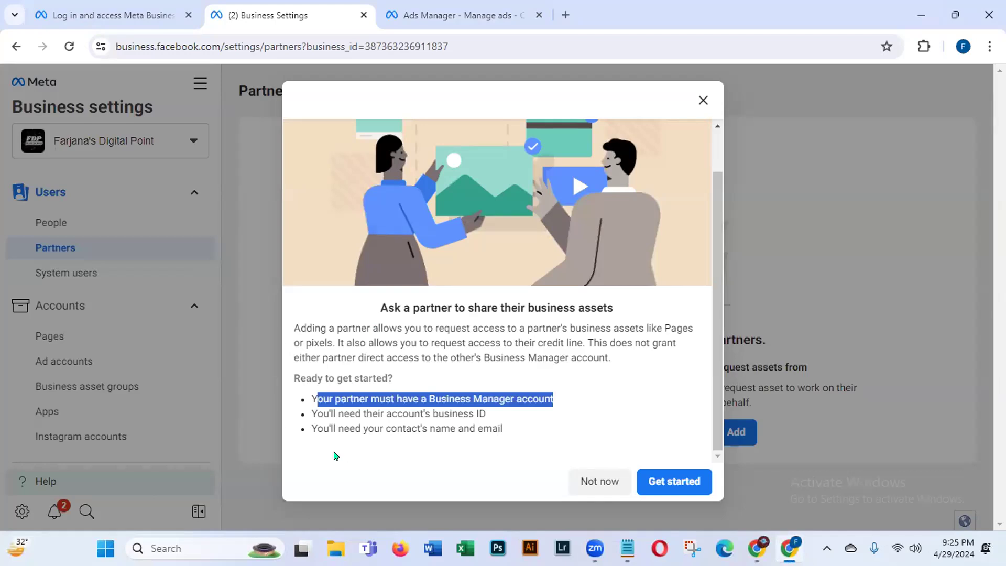
pyautogui.moveTo(306, 403); pyautogui.dragTo(519, 409)
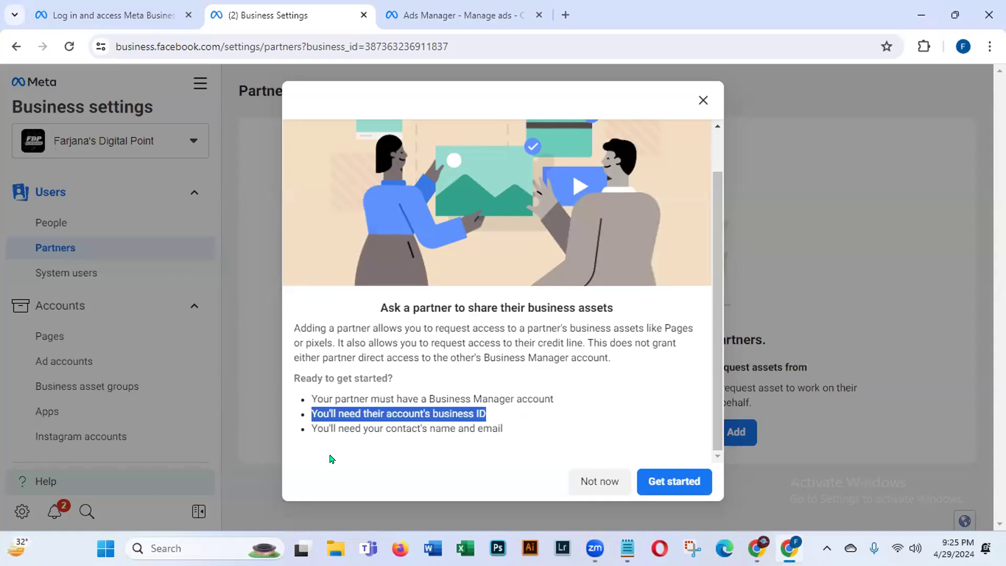
pyautogui.moveTo(306, 412); pyautogui.dragTo(526, 431)
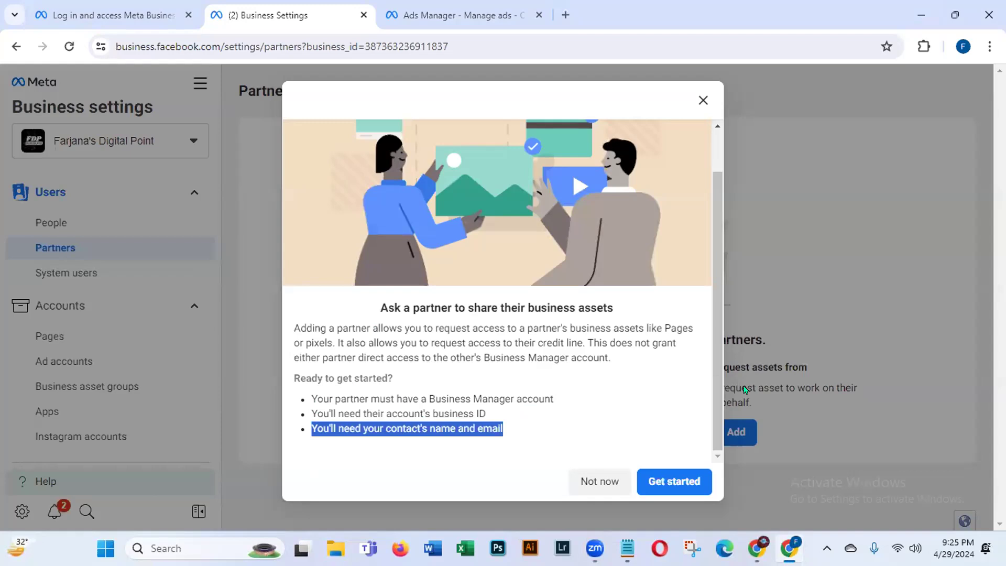
pyautogui.click(575, 482)
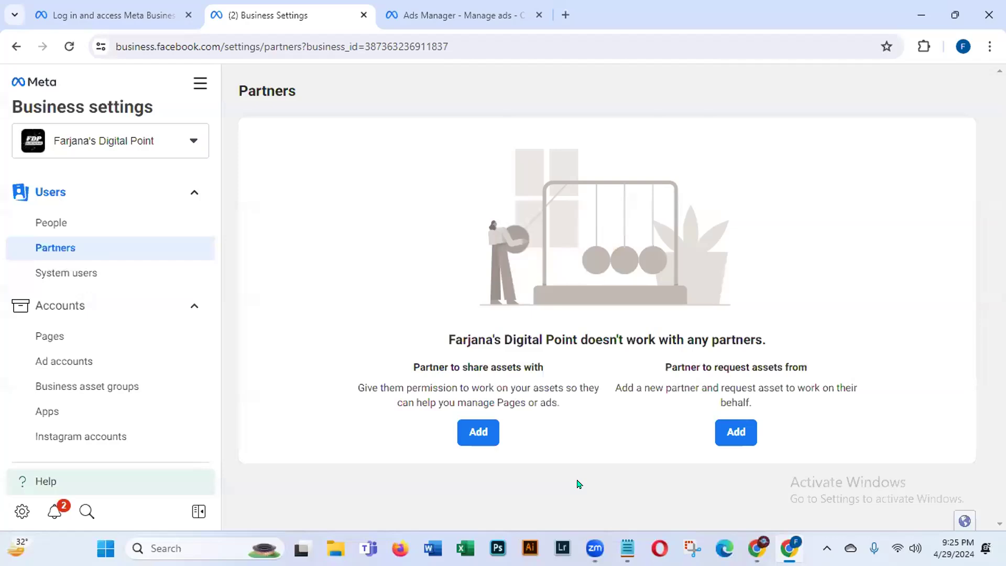
# Step: Go via System users to the Pages list under Accounts
pyautogui.click(60, 277)
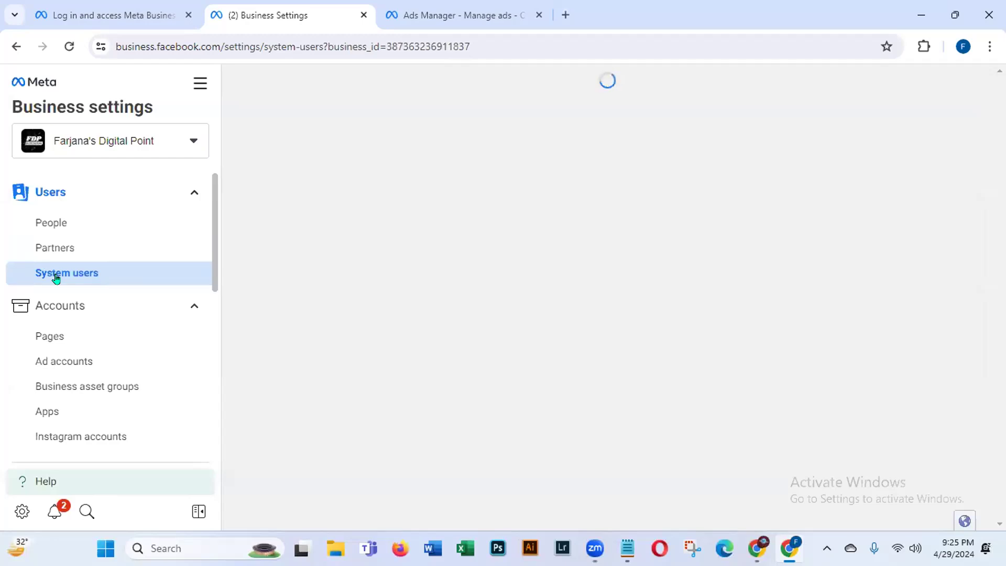
pyautogui.click(51, 340)
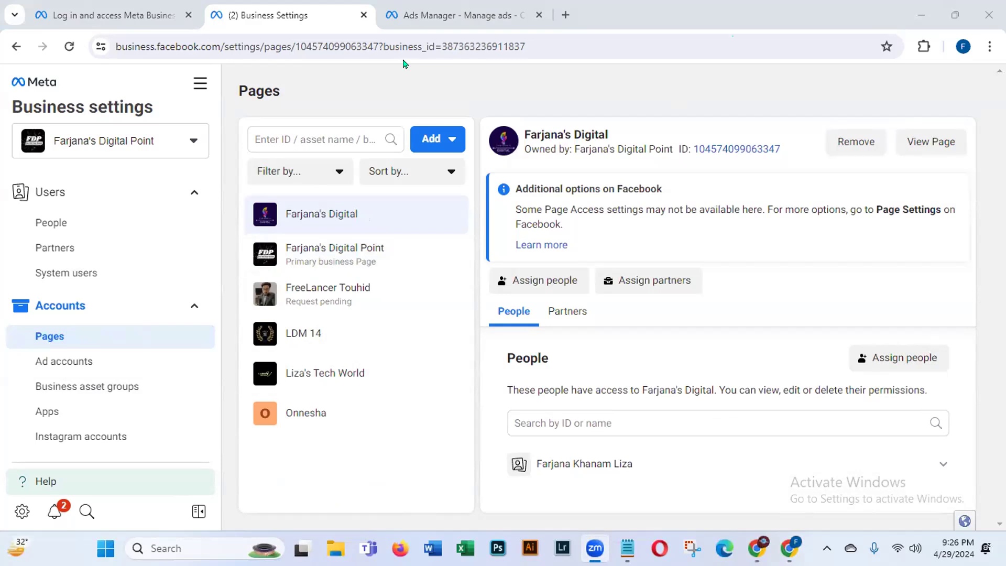
# Step: Start a new Facebook Page, then cancel it with Category and Bio left empty
pyautogui.click(445, 140)
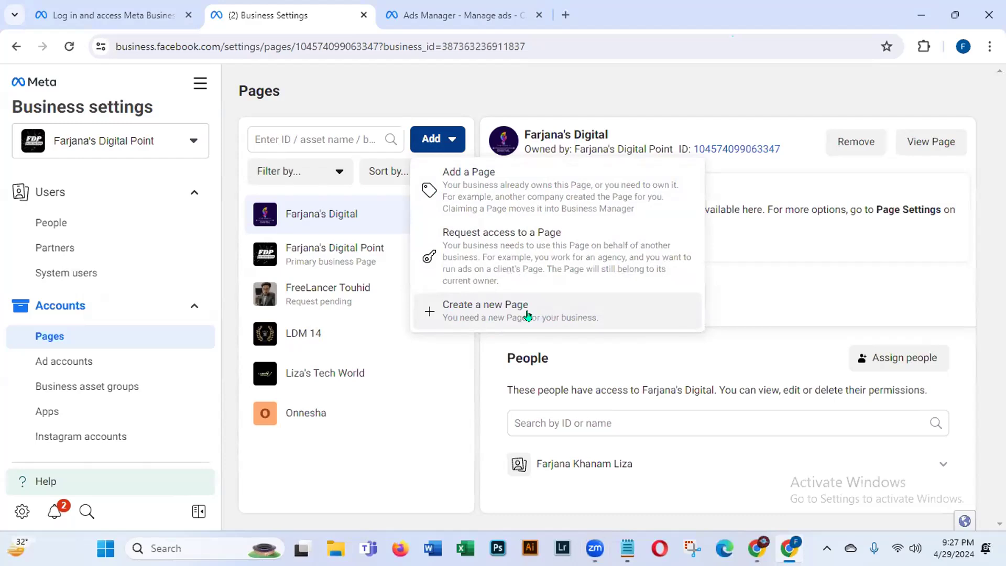
pyautogui.click(500, 315)
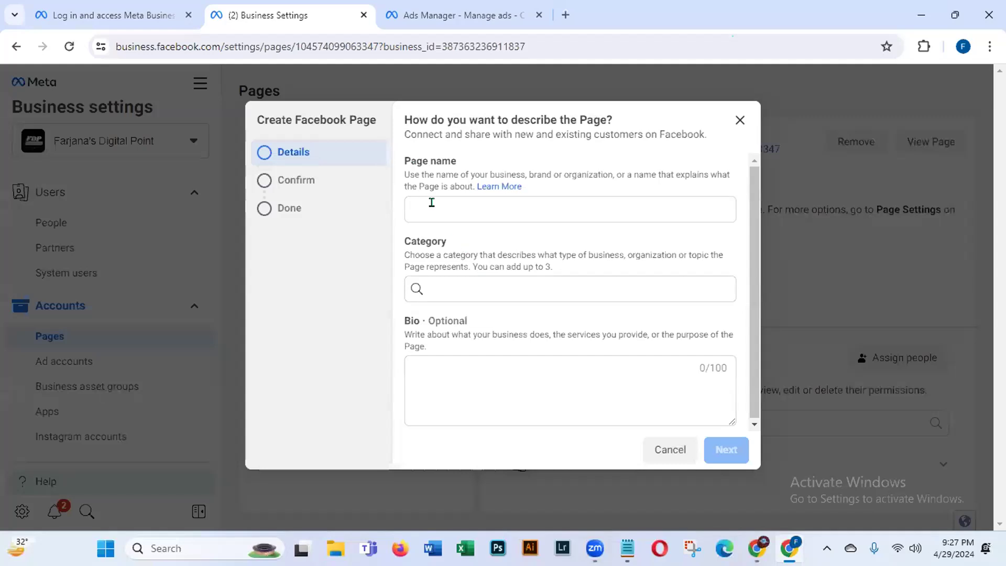
pyautogui.click(432, 289)
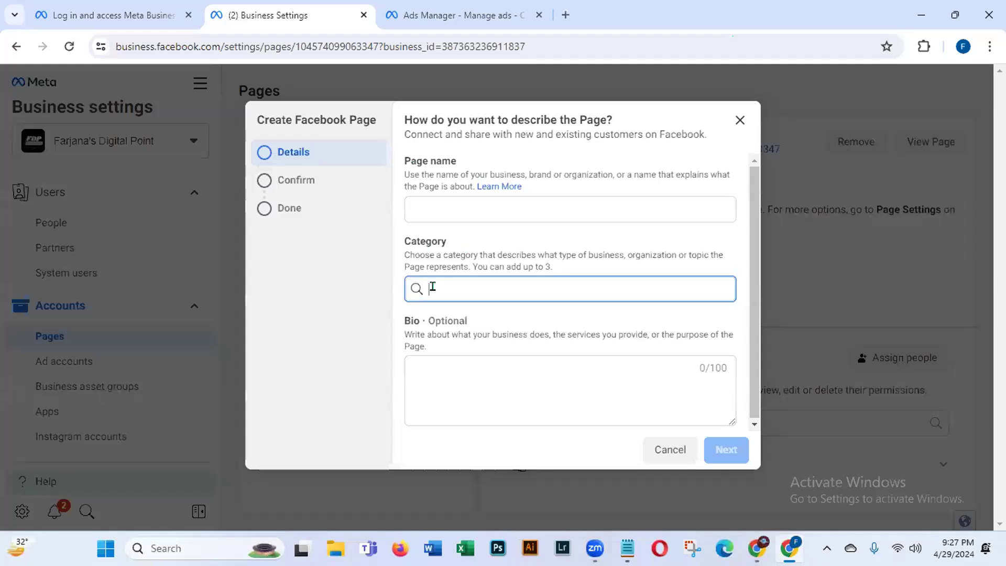
pyautogui.click(435, 377)
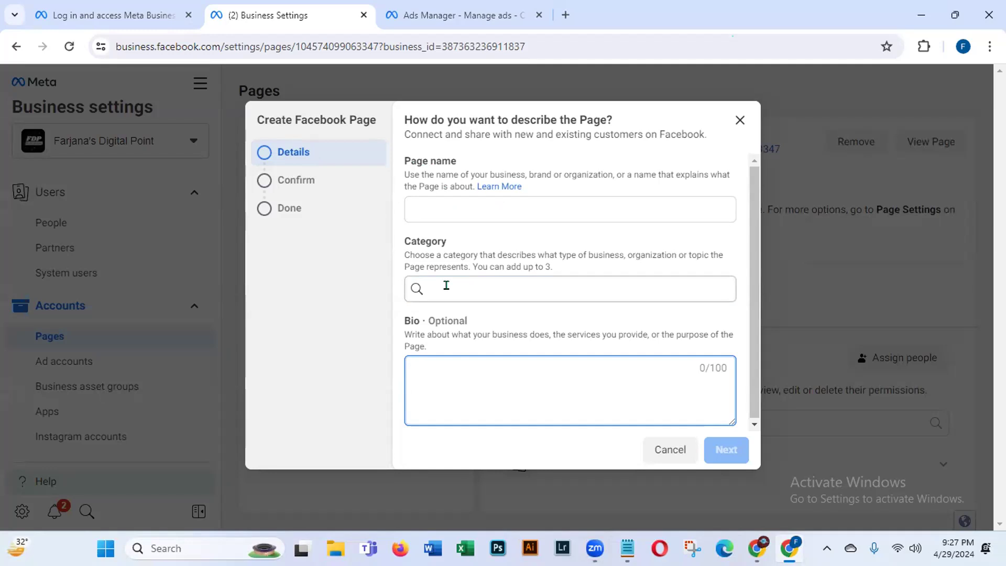
pyautogui.click(597, 24)
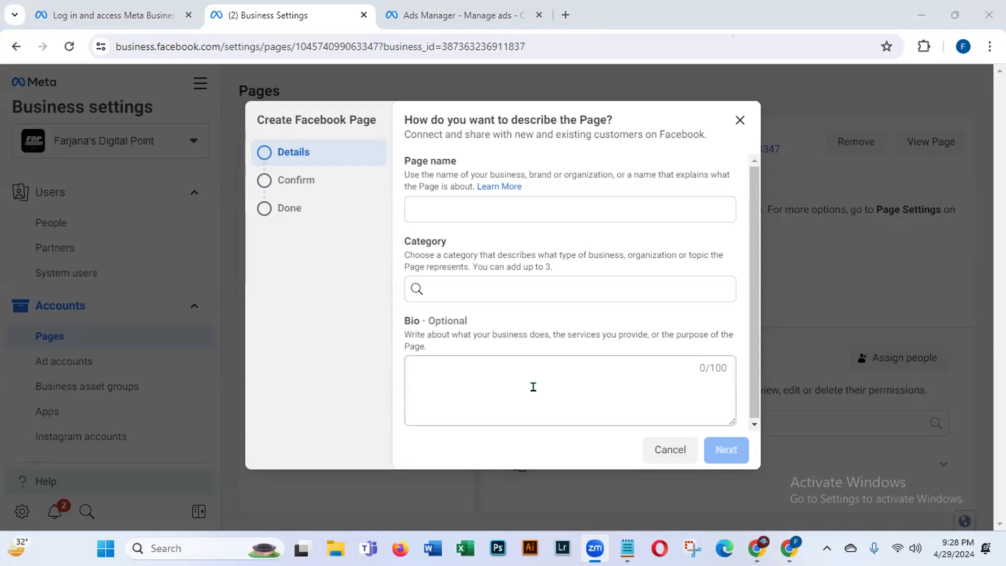
pyautogui.click(659, 454)
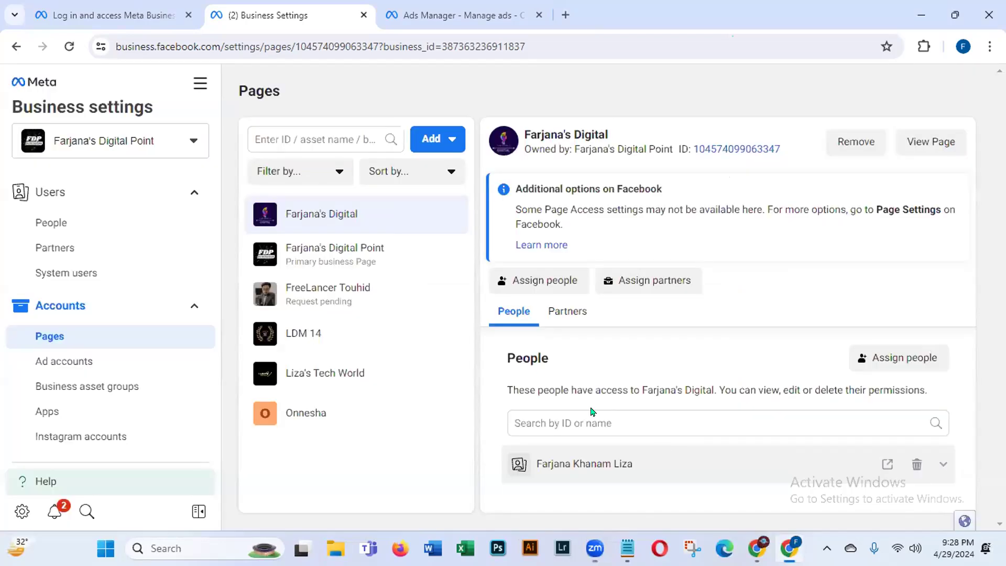
pyautogui.click(432, 139)
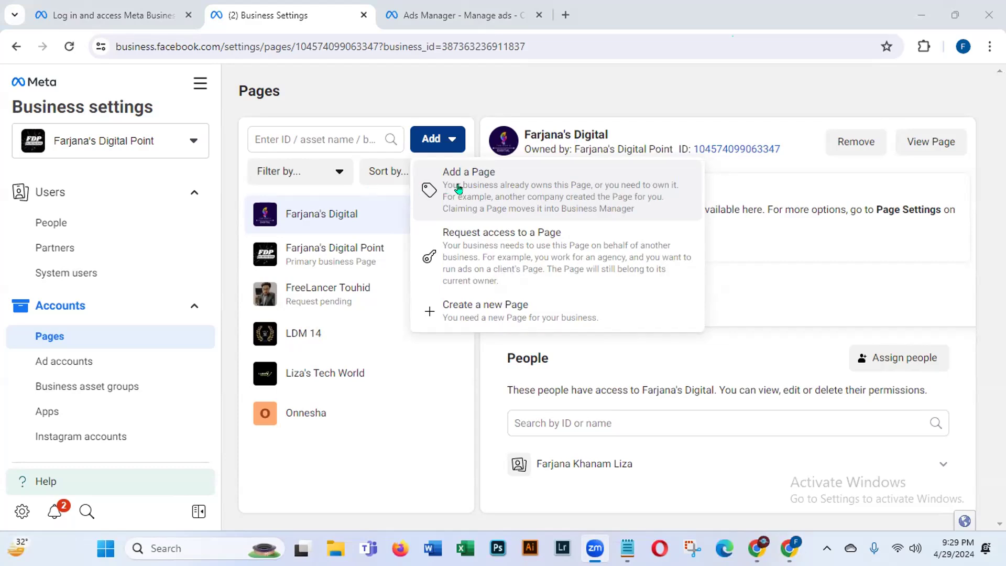
pyautogui.click(528, 200)
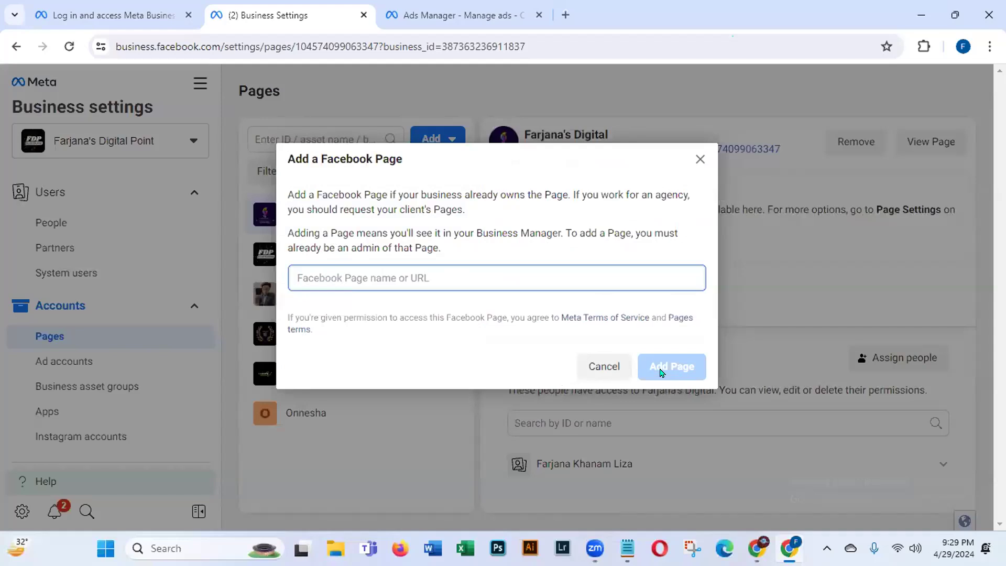
pyautogui.click(596, 365)
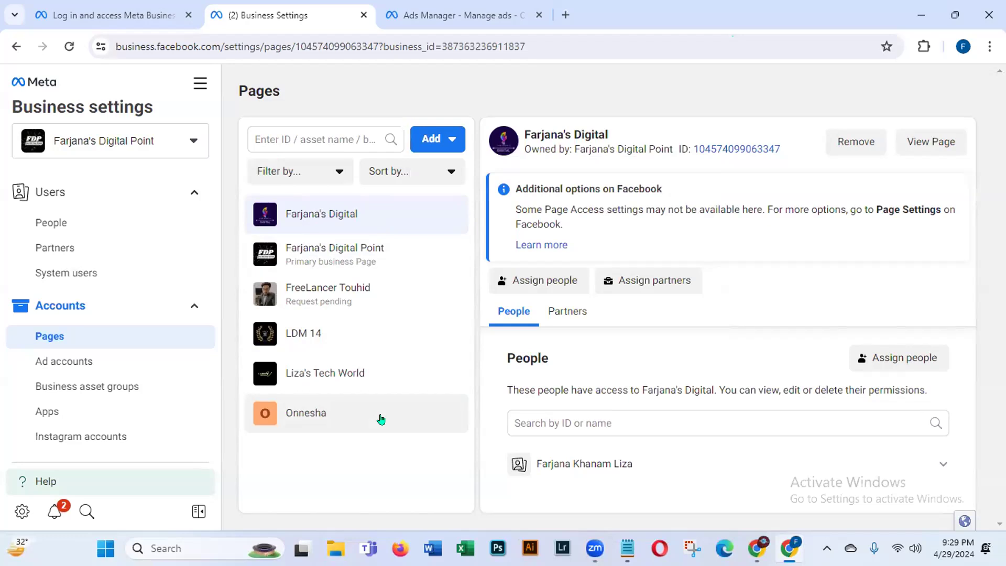
# Step: Open Request access to a Page and paste the Abed Digital World page link
pyautogui.click(429, 142)
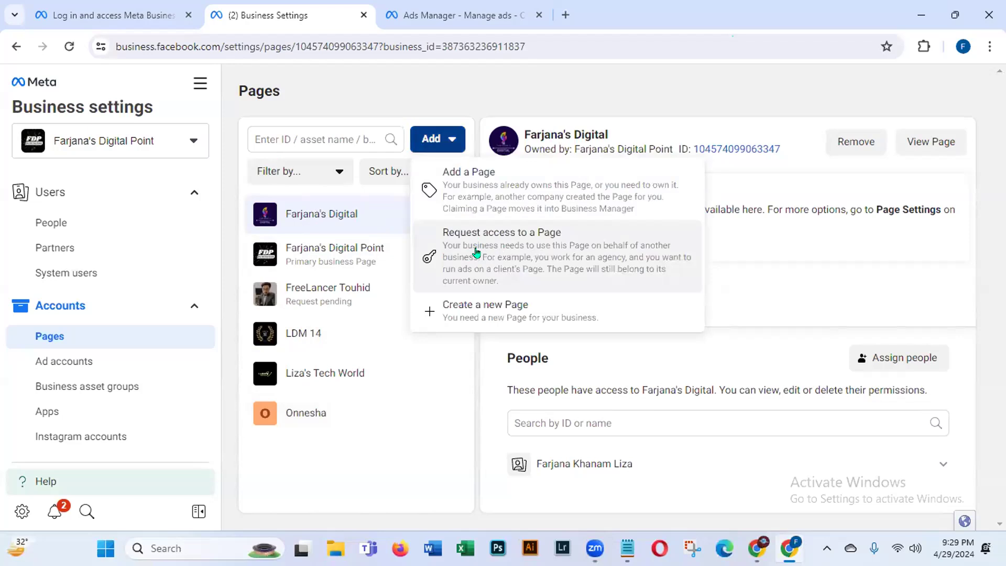
pyautogui.click(510, 244)
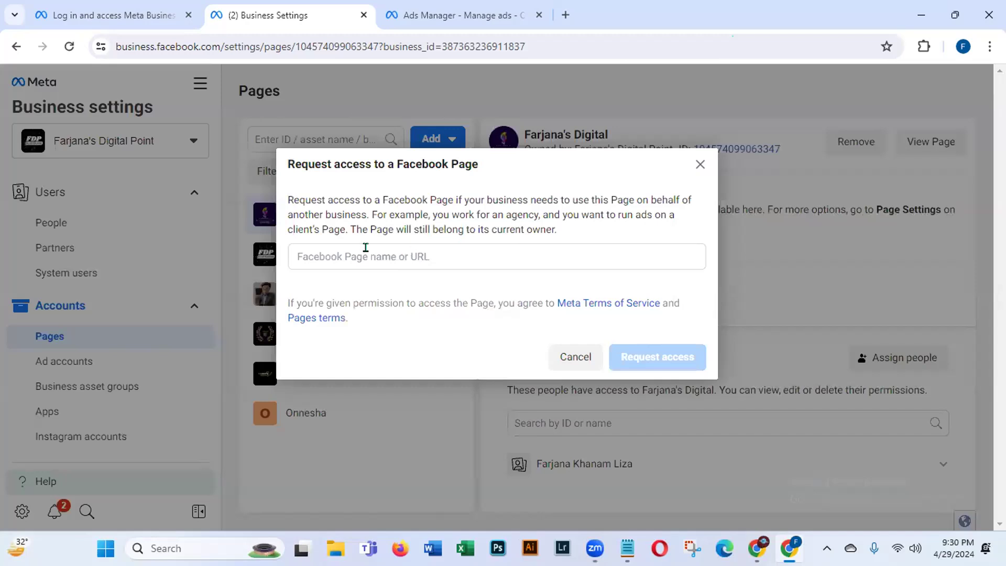
pyautogui.click(438, 256)
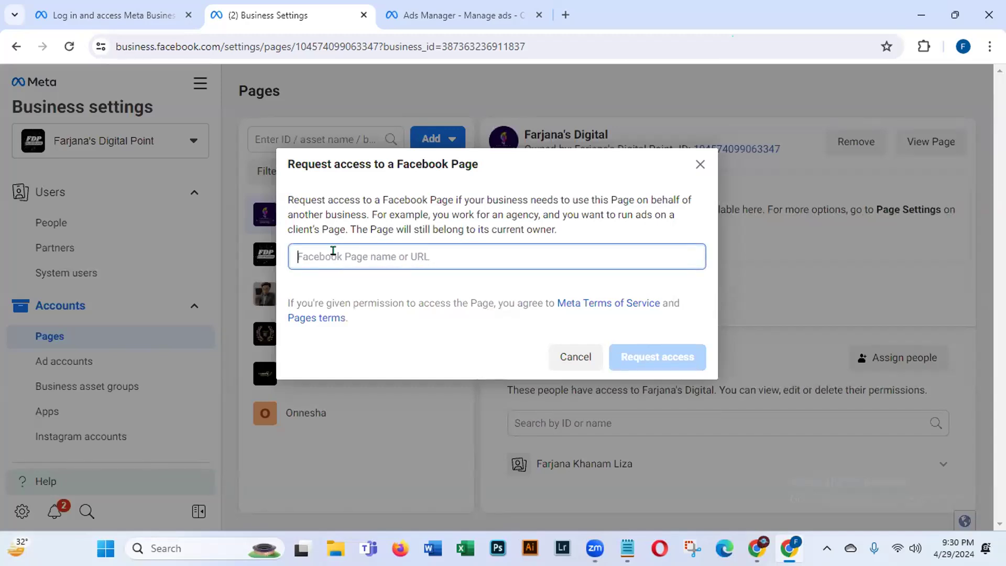
pyautogui.click(485, 34)
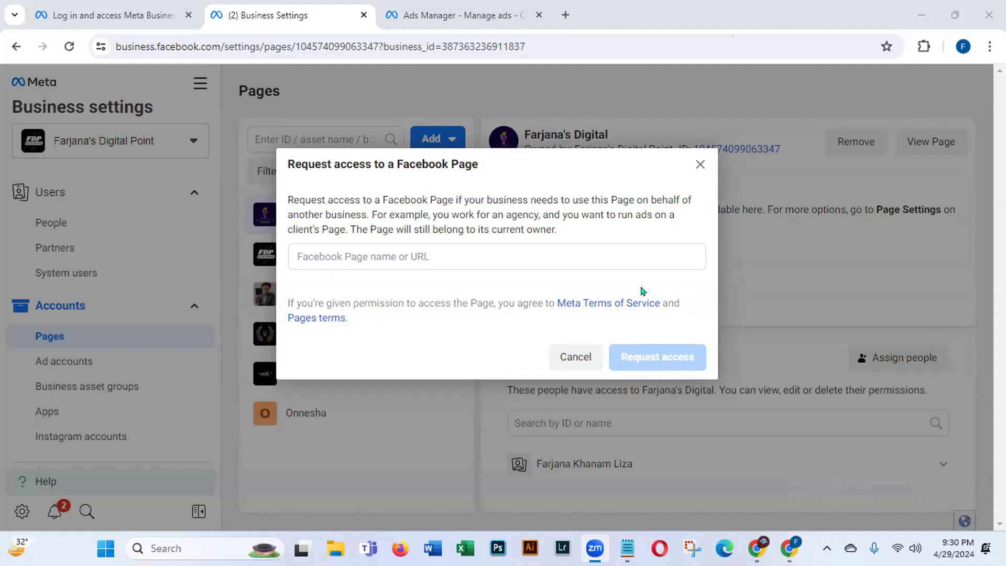
pyautogui.click(341, 257)
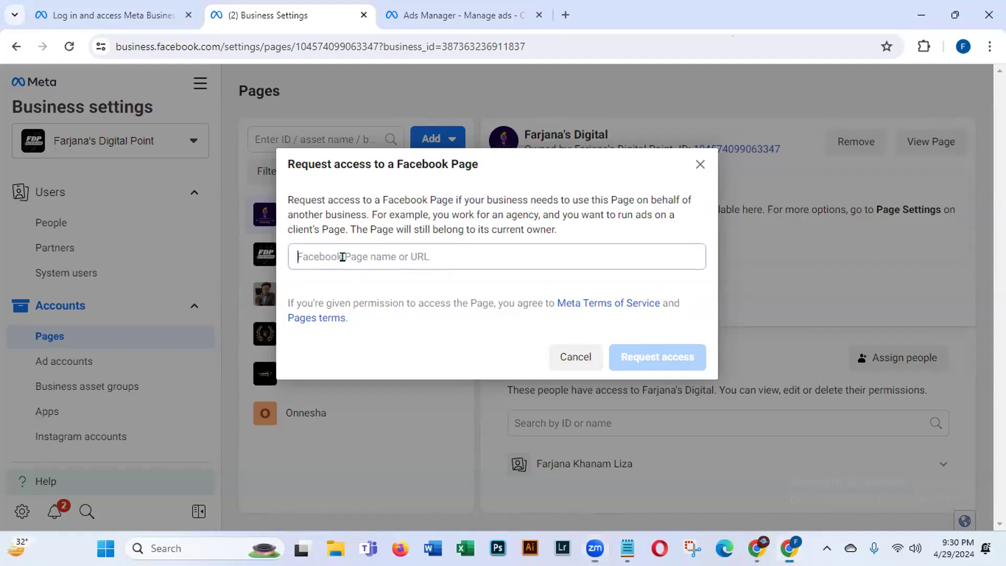
pyautogui.hotkey('ctrl', 'v')
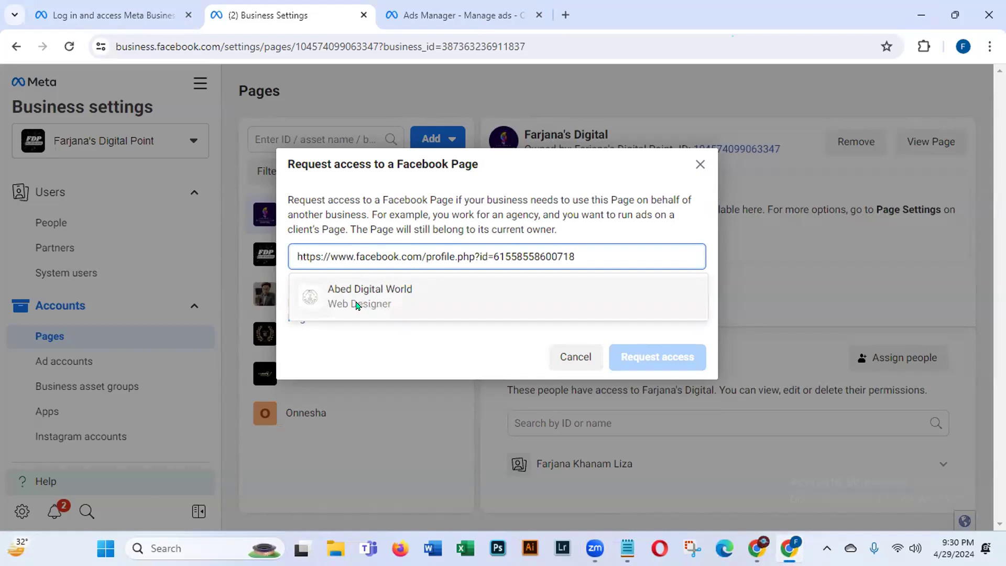
# Step: Pick Abed Digital World, enable Content, Messages, Community activity, Ads, Insights access, and send the request
pyautogui.click(385, 291)
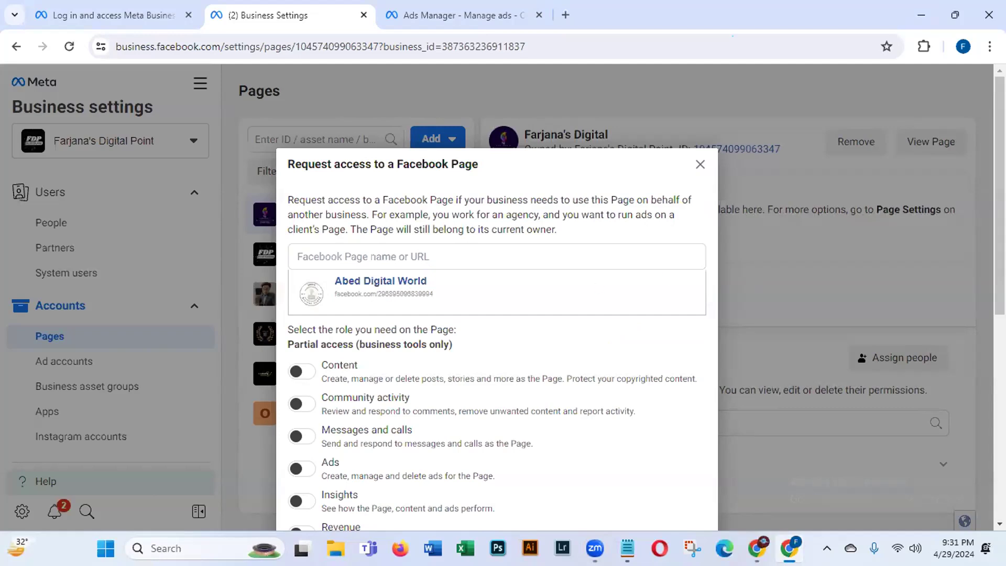
pyautogui.scroll(-4, 987, 322)
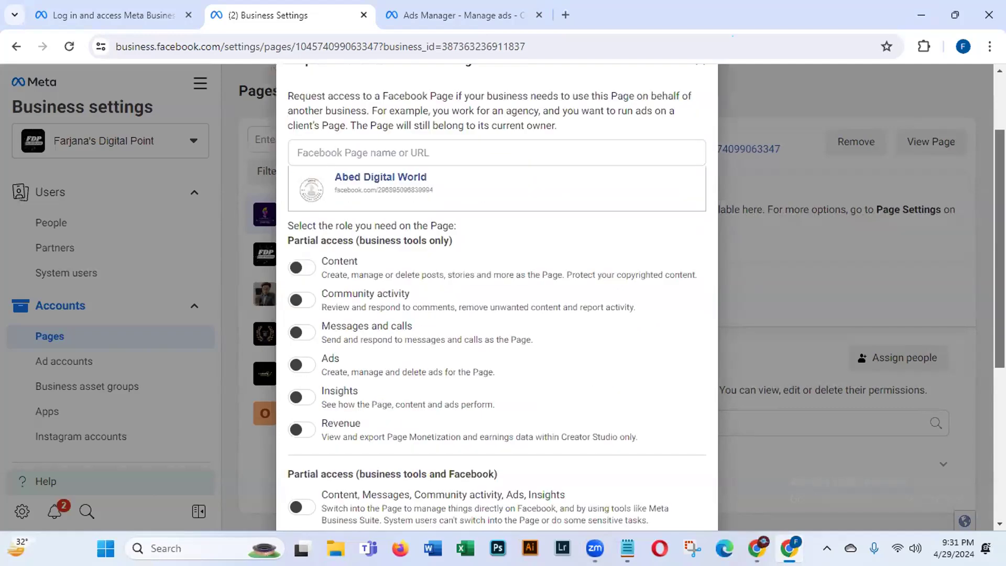
pyautogui.moveTo(985, 319)
pyautogui.mouseDown()
pyautogui.moveTo(983, 334)
pyautogui.moveTo(983, 300)
pyautogui.mouseUp()
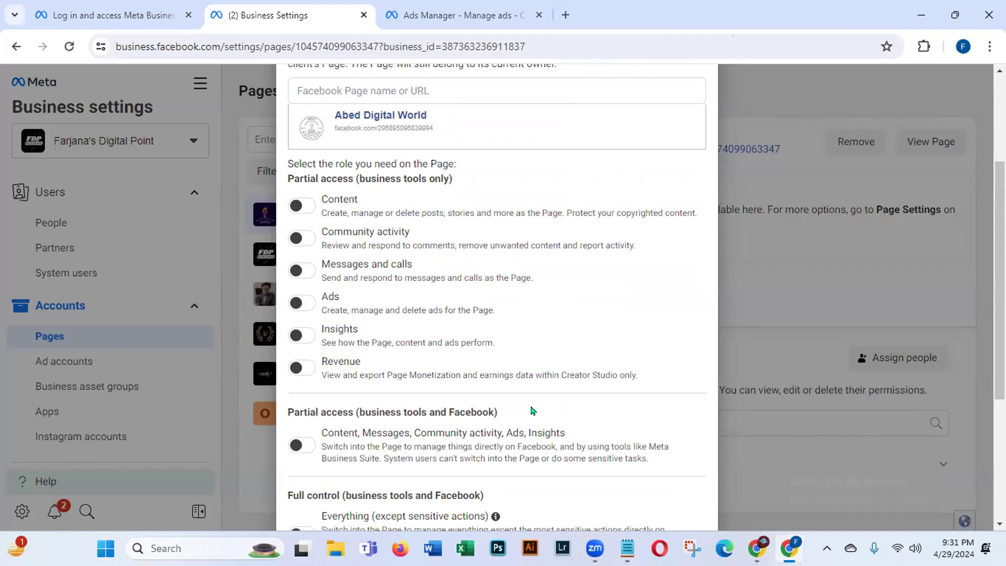
pyautogui.click(298, 445)
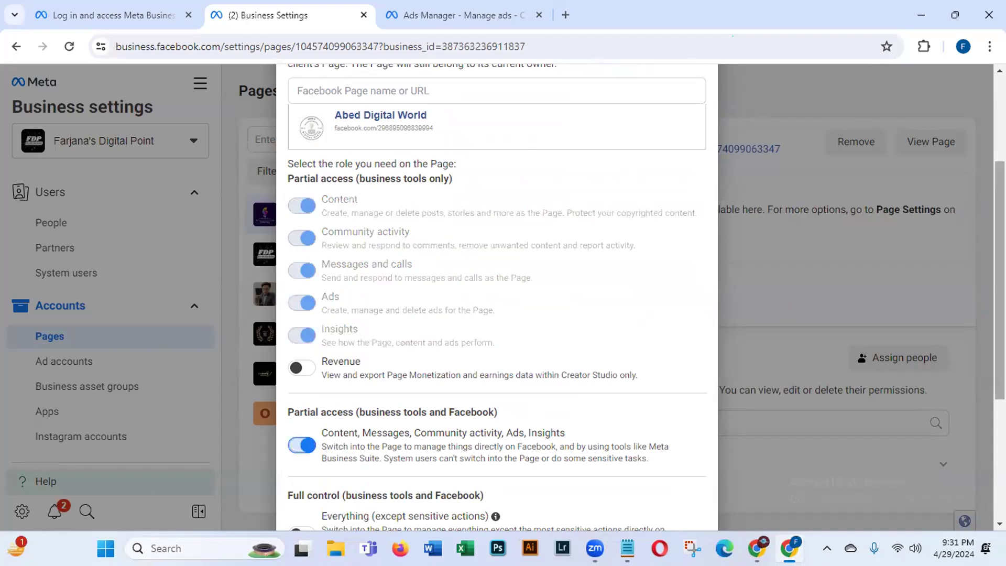
pyautogui.scroll(-3, 456, 400)
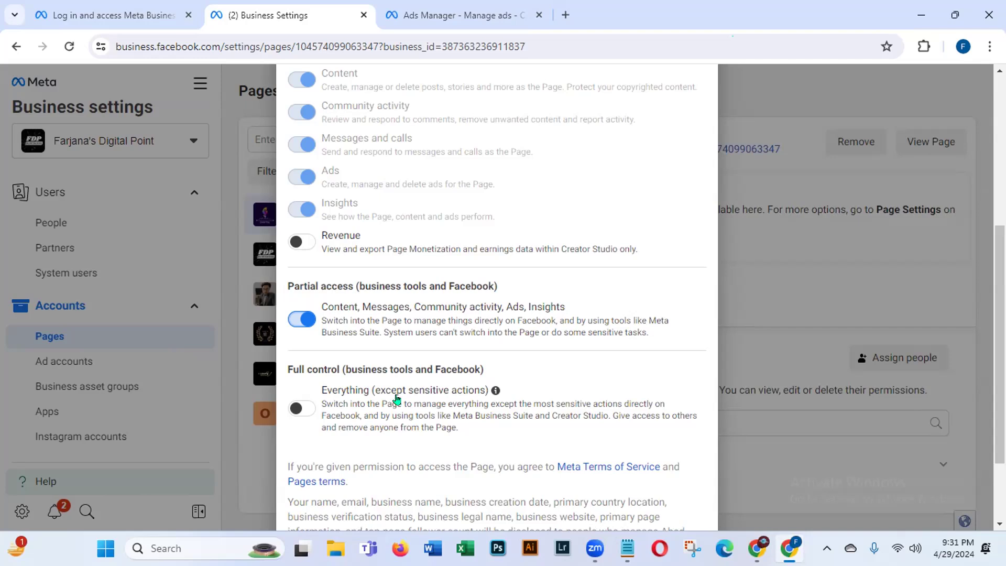
pyautogui.scroll(-3, 793, 313)
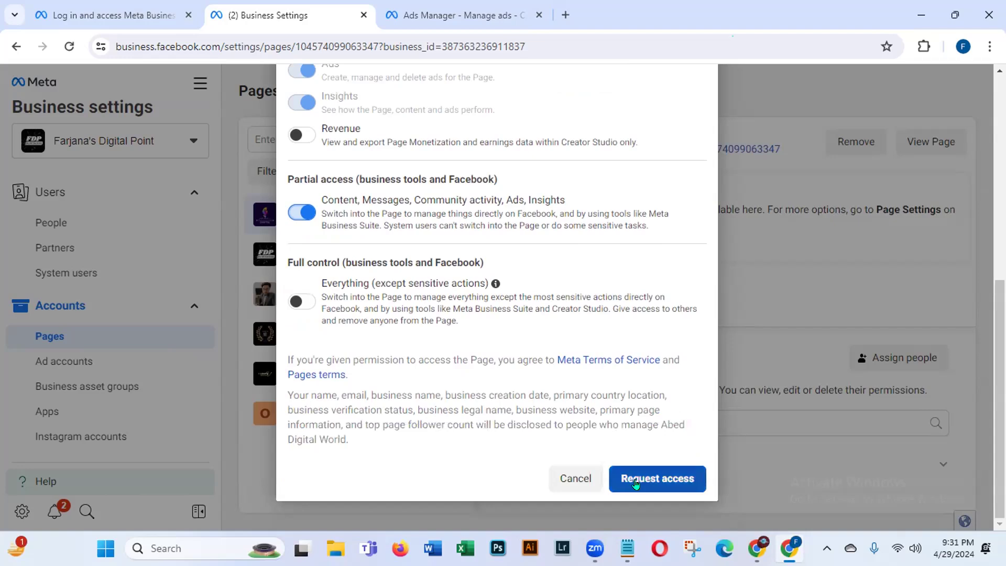
pyautogui.click(664, 479)
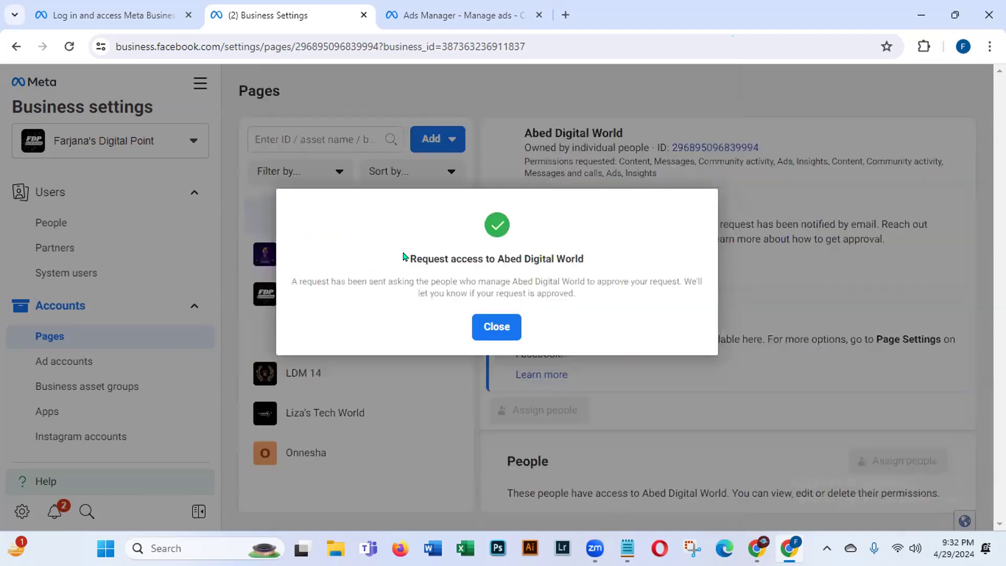
# Step: Close the request-sent confirmation to return to the Pages list
pyautogui.moveTo(407, 255); pyautogui.dragTo(591, 266)
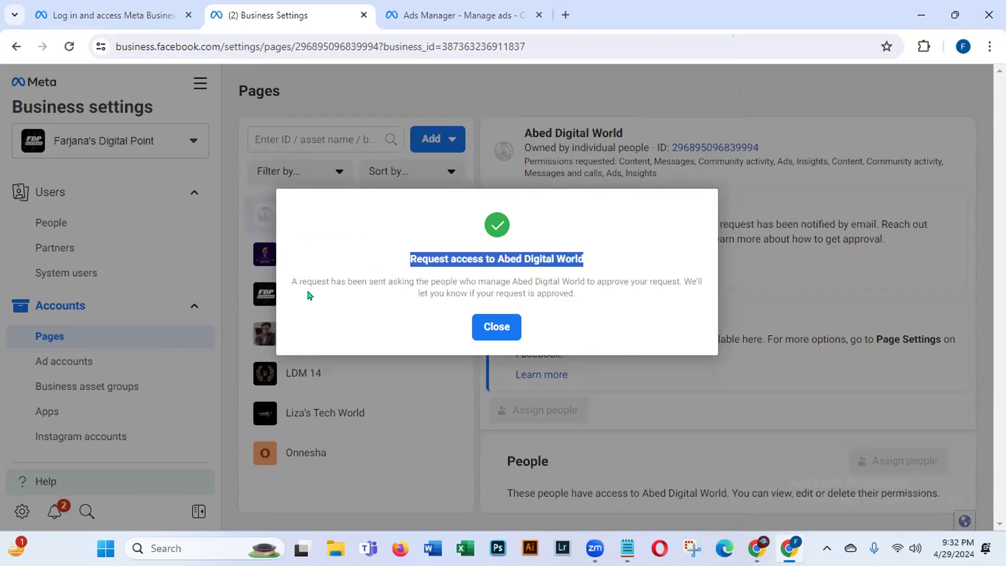
pyautogui.moveTo(288, 274); pyautogui.dragTo(615, 300)
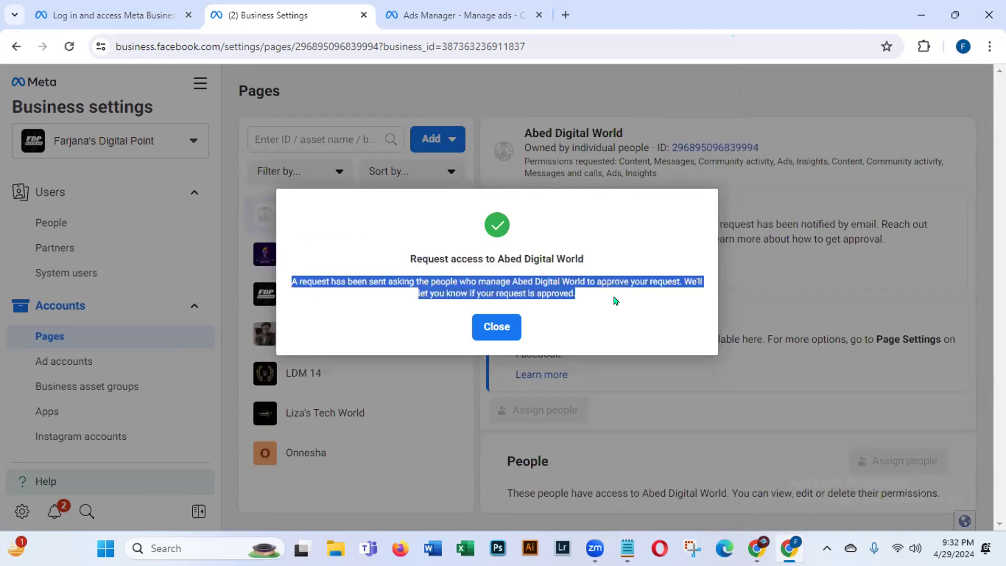
pyautogui.click(488, 334)
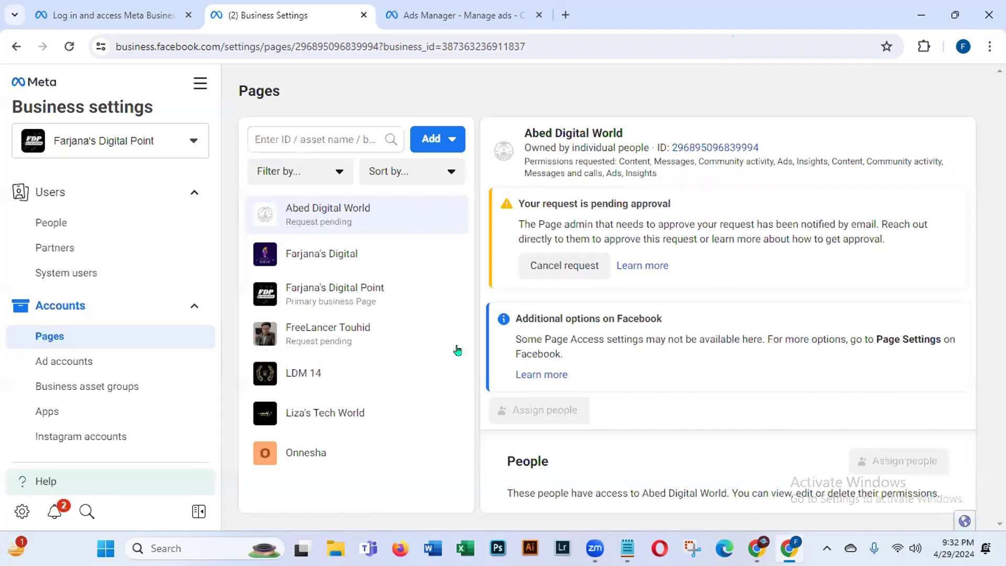
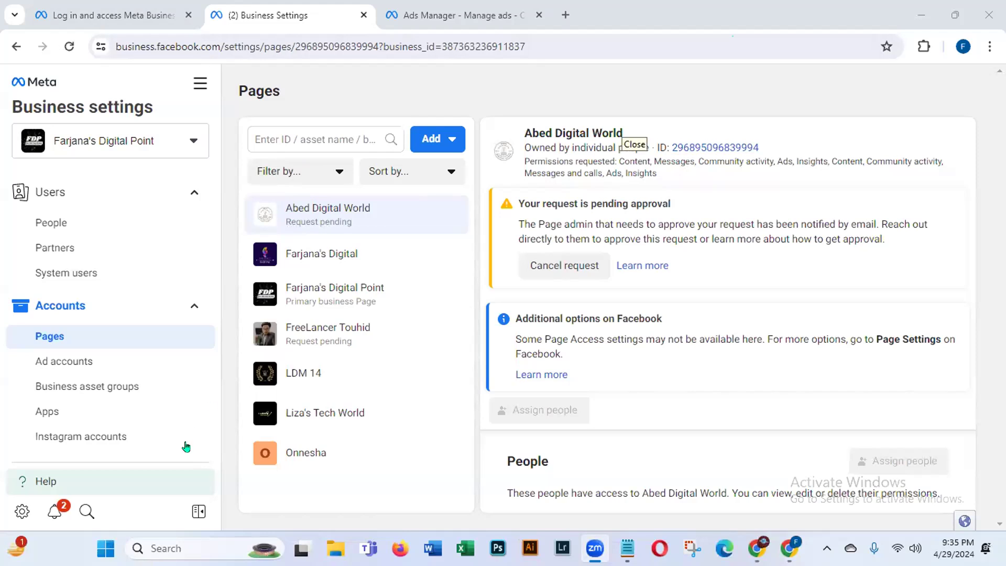
# Step: Open the Ad accounts list in Business settings, showing one ad account and the one person with access
pyautogui.click(54, 363)
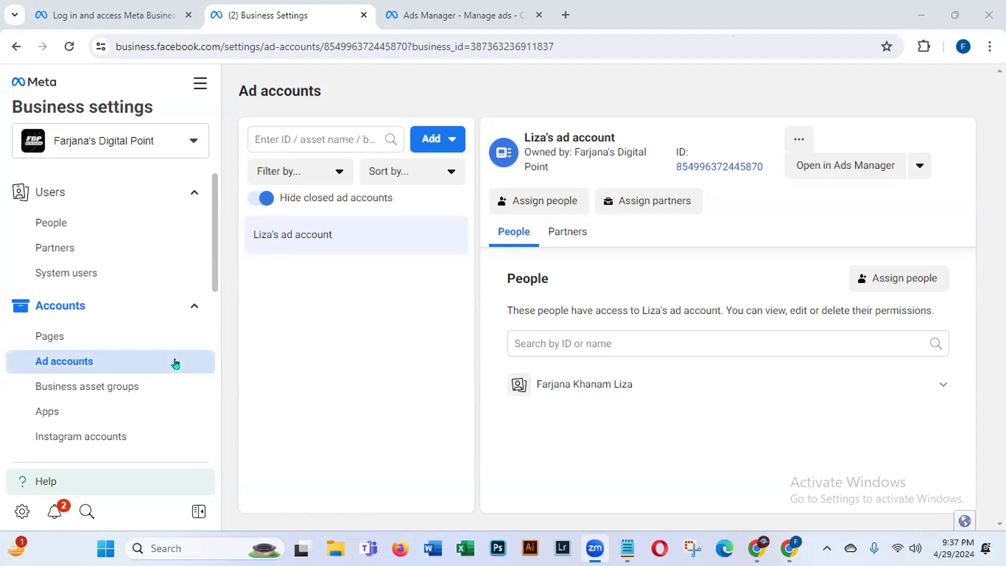
# Step: Show the Add options for ad accounts, then switch to the 'Log in and access Meta Business' tab
pyautogui.click(429, 137)
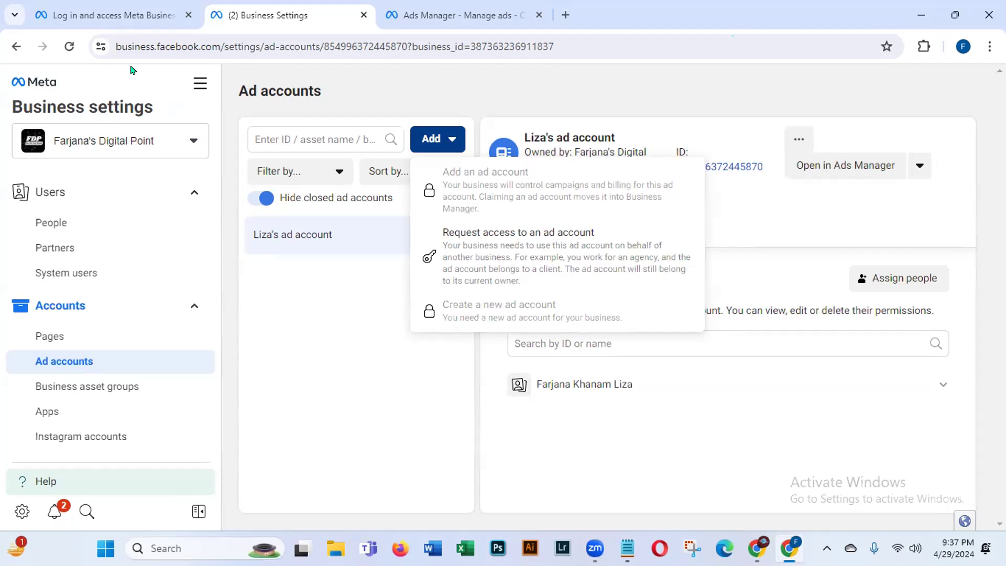
pyautogui.click(66, 12)
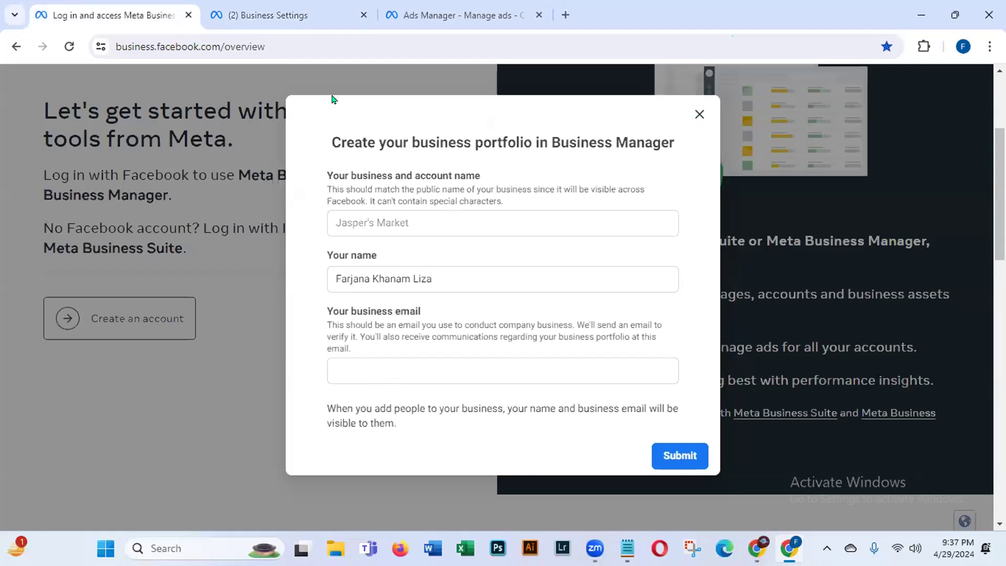
# Step: Return to the Business Settings tab where the Add menu is still open
pyautogui.hotkey('ctrl', 'Tab')
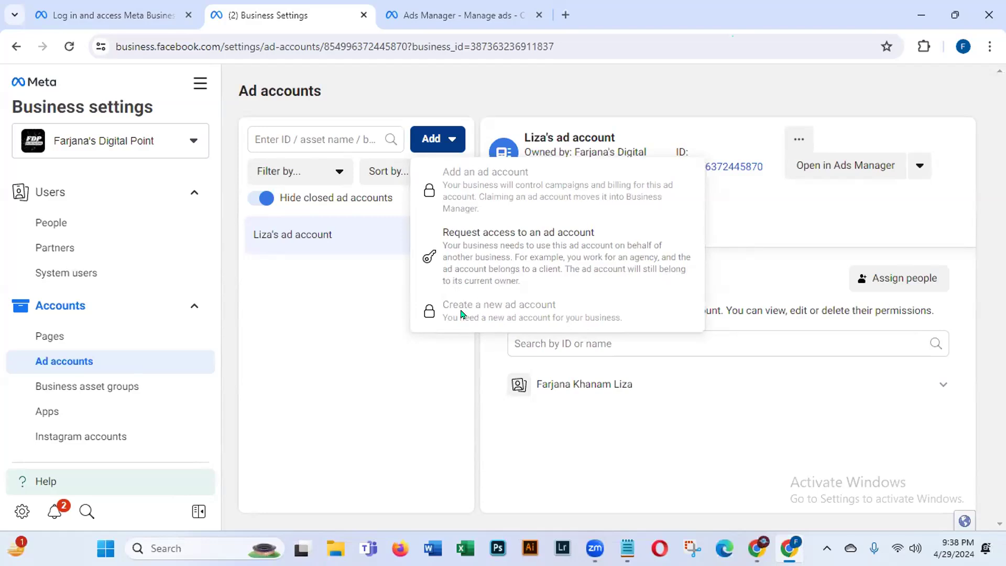
# Step: Choose Add > Request access to an ad account to bring up the empty request dialog
pyautogui.click(381, 394)
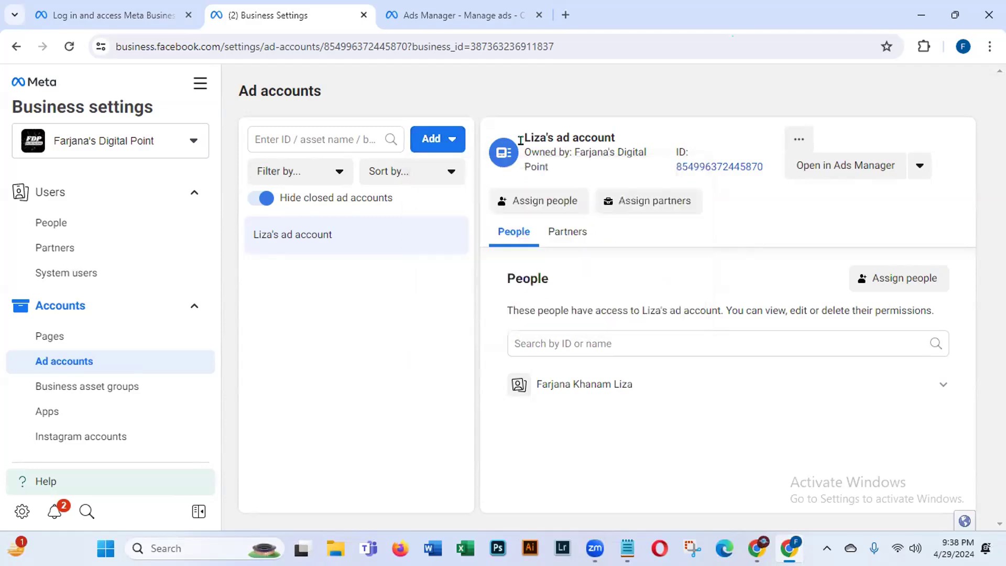
pyautogui.moveTo(520, 138); pyautogui.dragTo(760, 174)
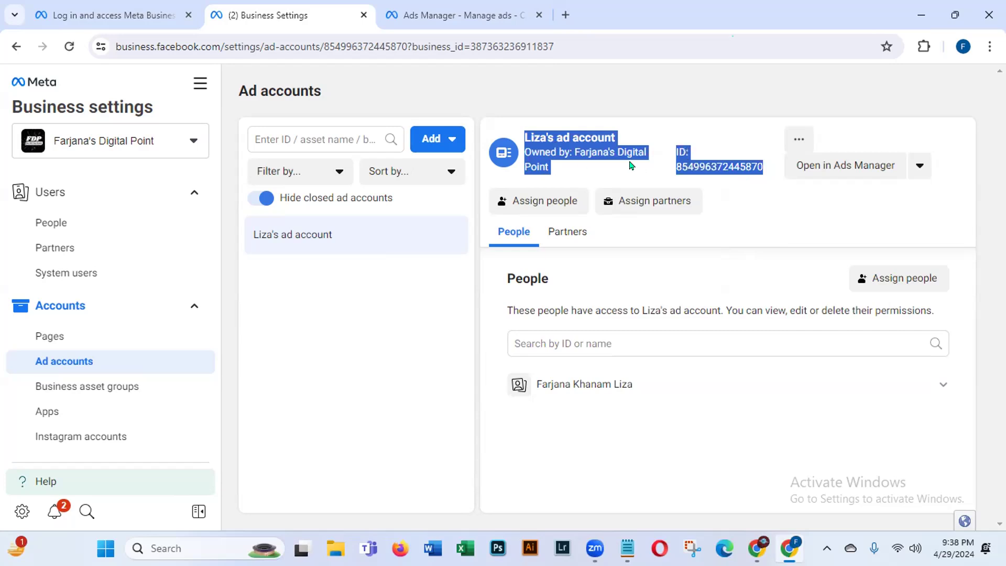
pyautogui.click(434, 138)
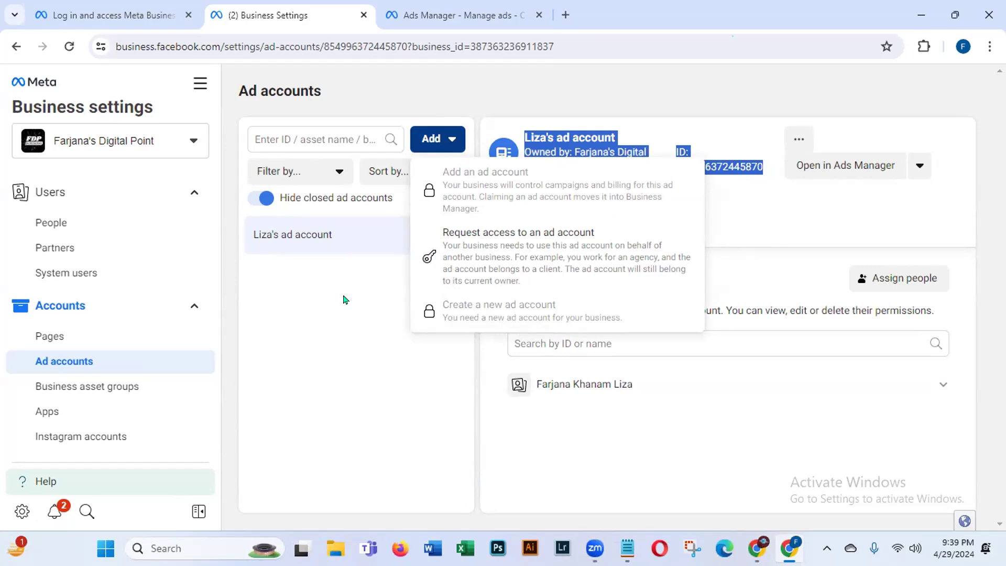
pyautogui.click(527, 248)
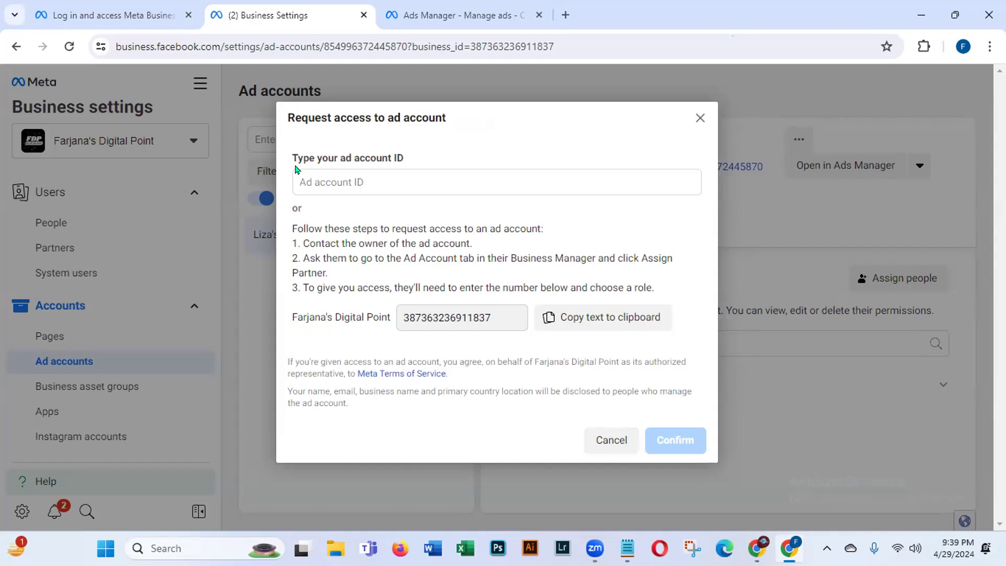
# Step: Go over the request steps, copy the business ID to the clipboard, and cancel the request
pyautogui.click(319, 174)
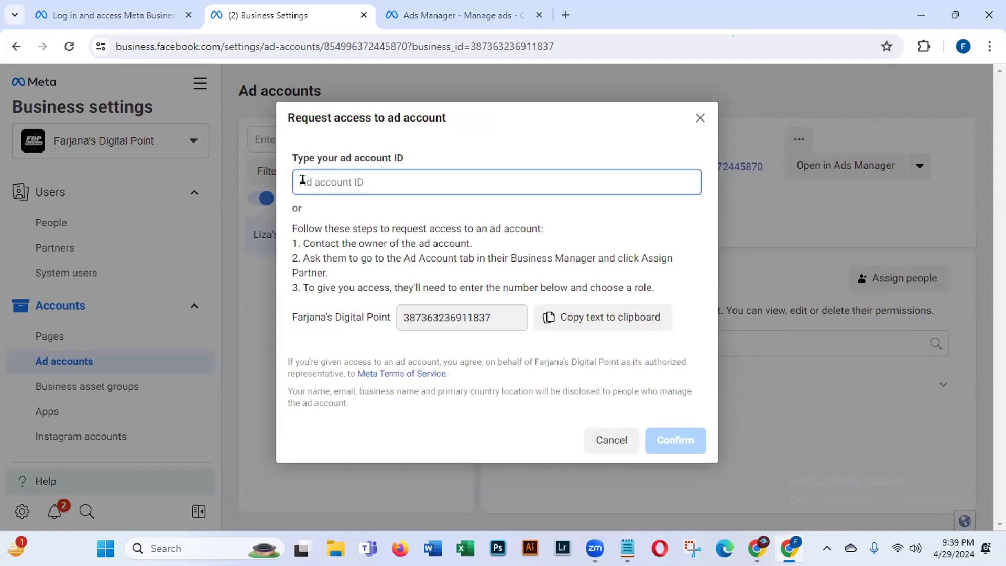
pyautogui.click(297, 225)
pyautogui.moveTo(297, 225); pyautogui.dragTo(568, 234)
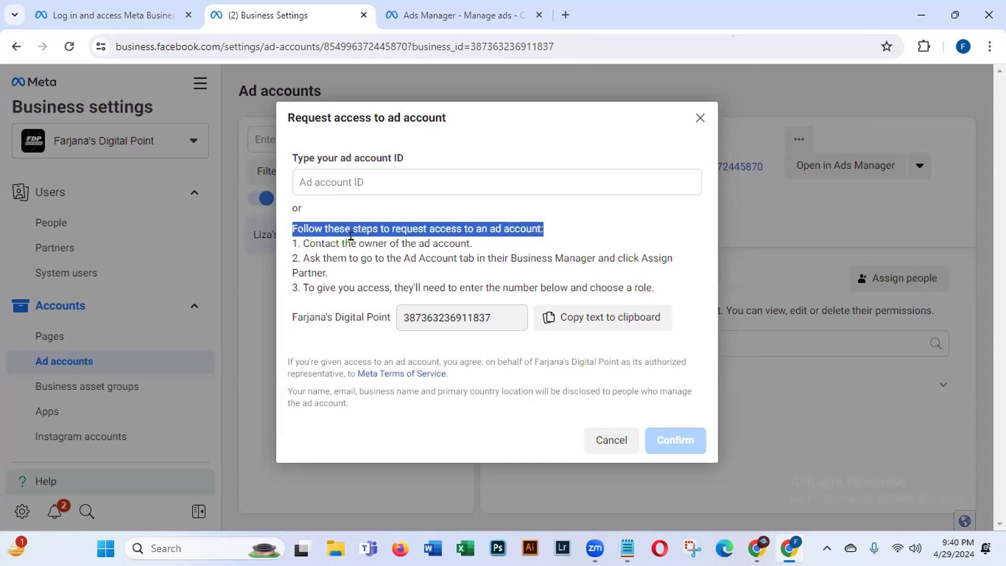
pyautogui.moveTo(304, 242); pyautogui.dragTo(480, 252)
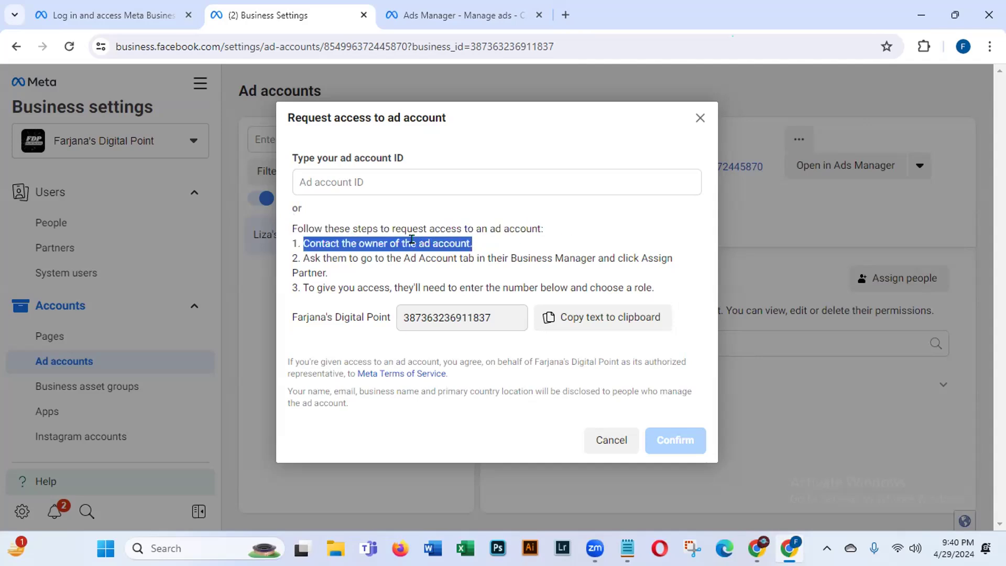
pyautogui.click(297, 257)
pyautogui.moveTo(321, 268); pyautogui.dragTo(360, 271)
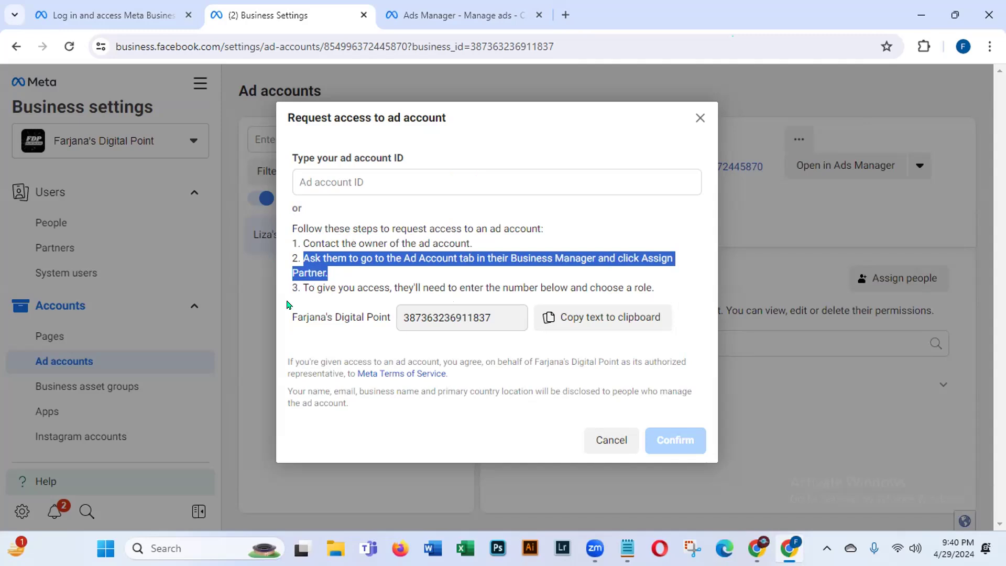
pyautogui.moveTo(297, 285); pyautogui.dragTo(669, 291)
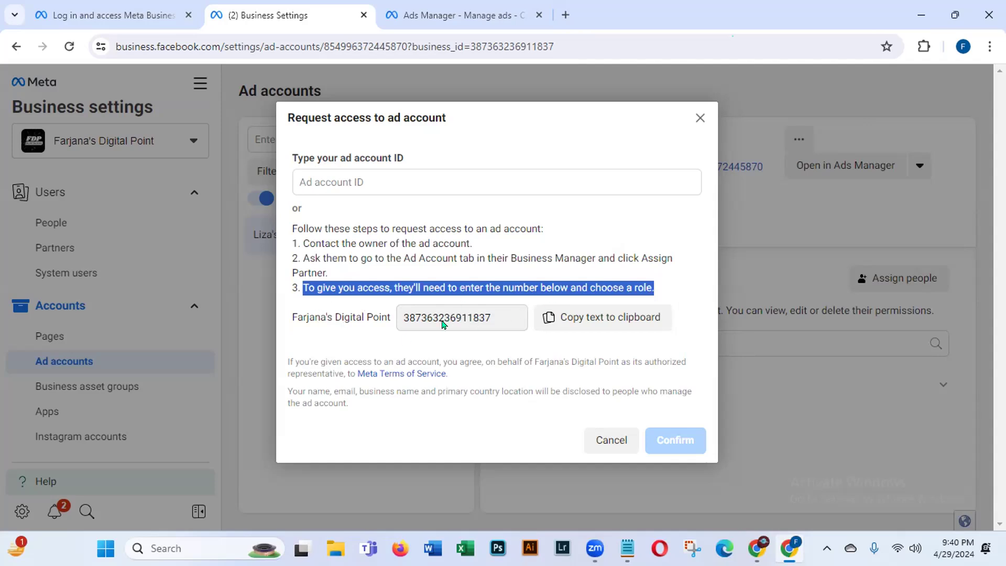
pyautogui.click(605, 323)
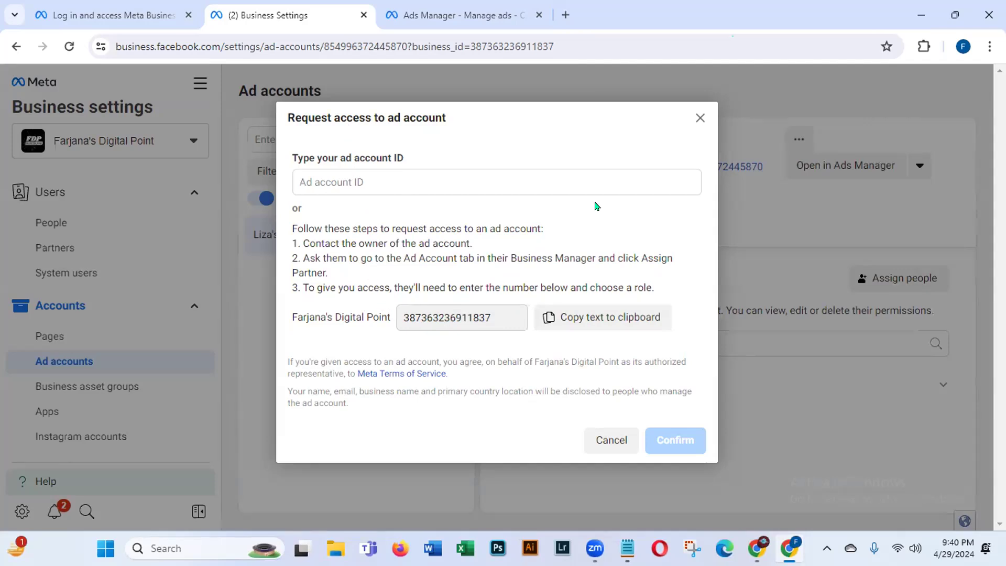
pyautogui.click(602, 443)
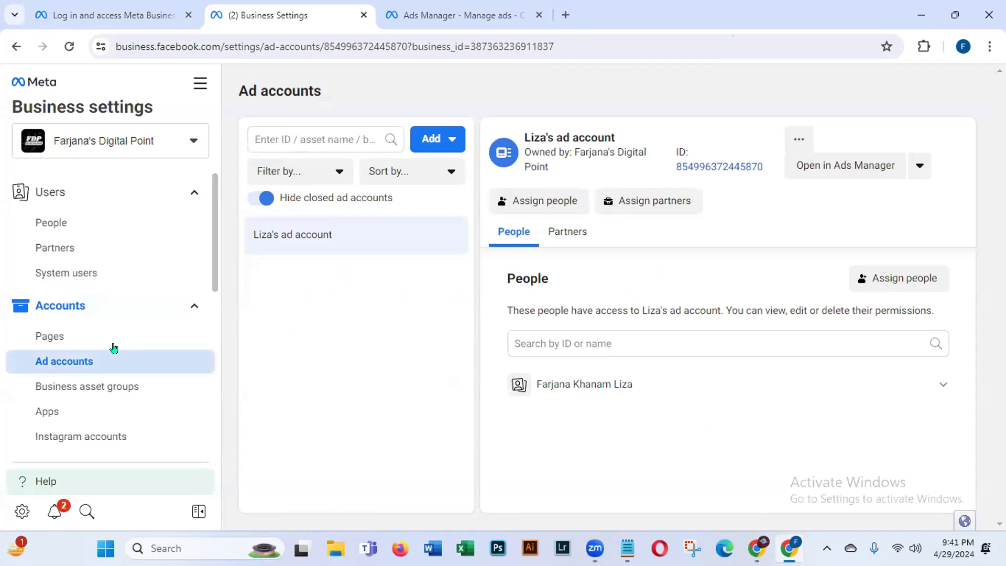
pyautogui.moveTo(215, 254); pyautogui.dragTo(207, 313)
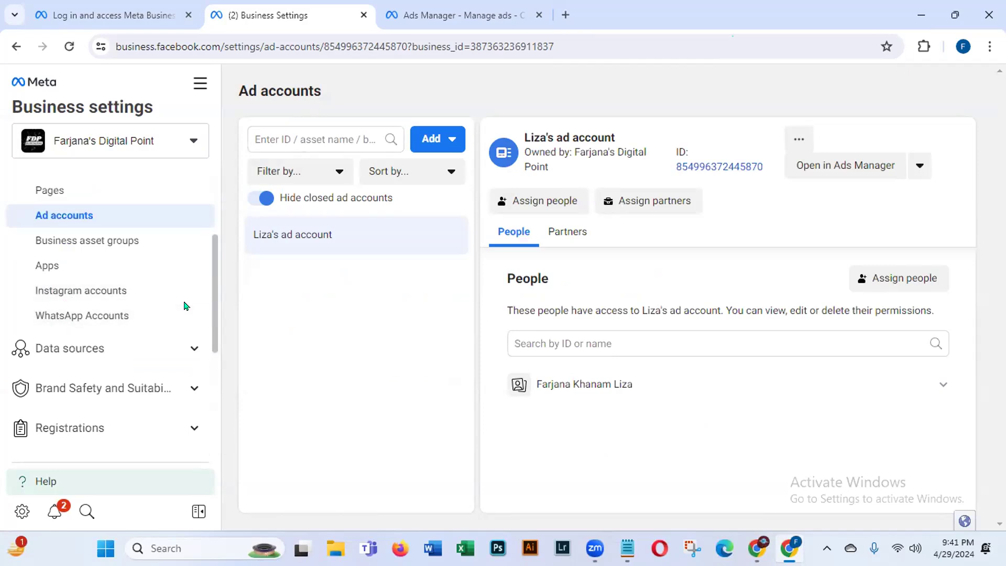
pyautogui.moveTo(214, 313); pyautogui.dragTo(214, 392)
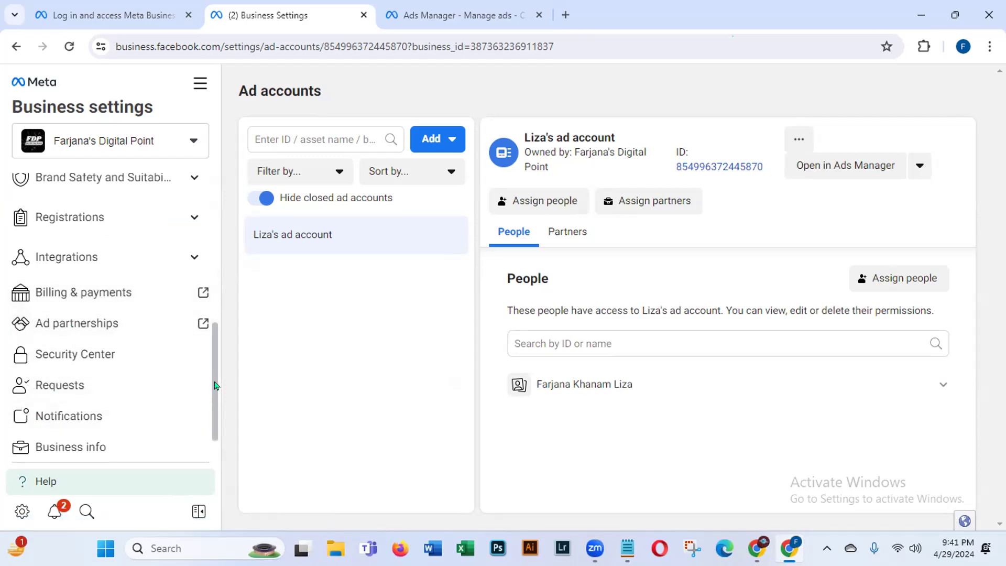
pyautogui.scroll(-2, 206, 446)
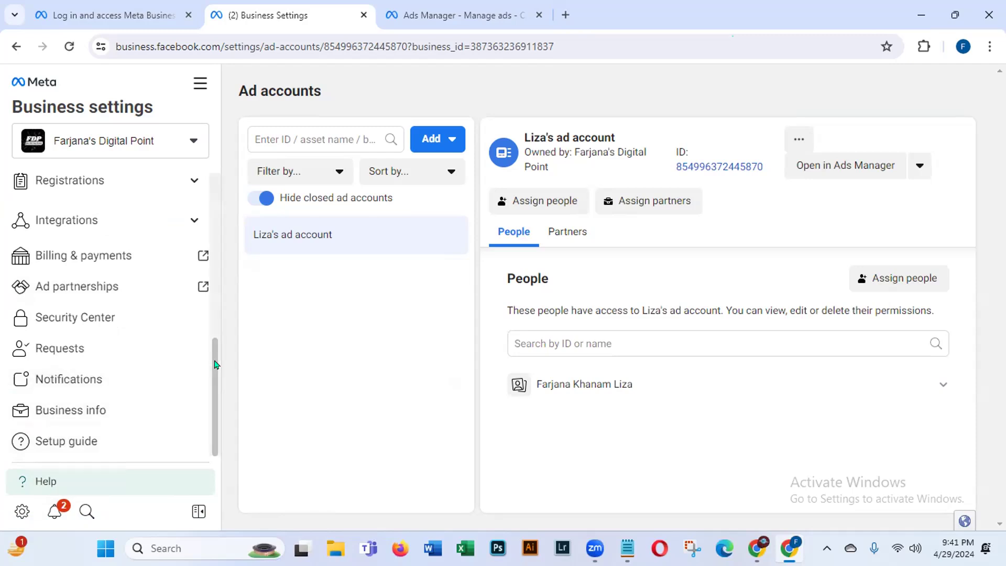
pyautogui.moveTo(218, 365); pyautogui.dragTo(281, 127)
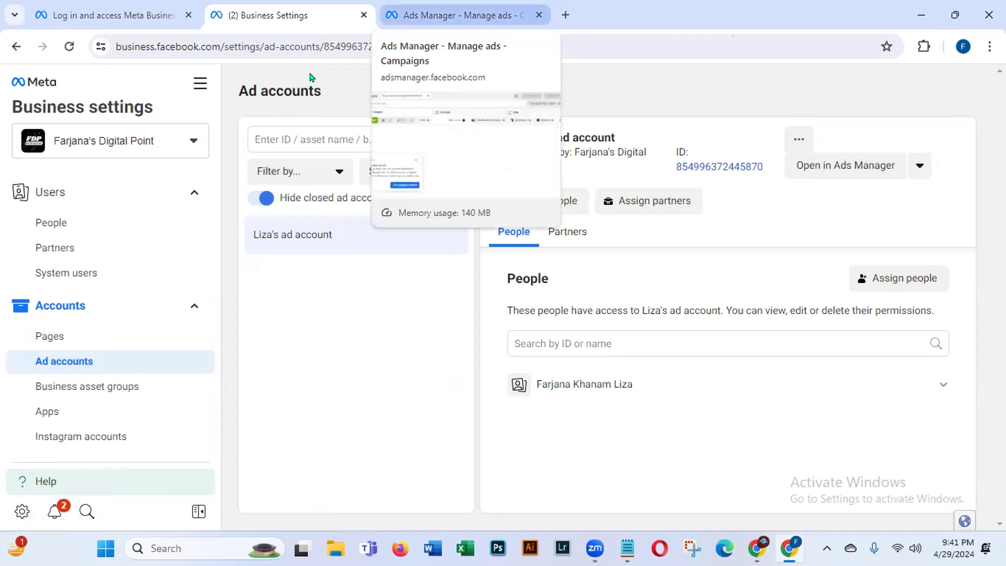
# Step: Go to Ads Manager and dismiss the 'Add payment method' notice over the empty Campaigns list
pyautogui.click(451, 15)
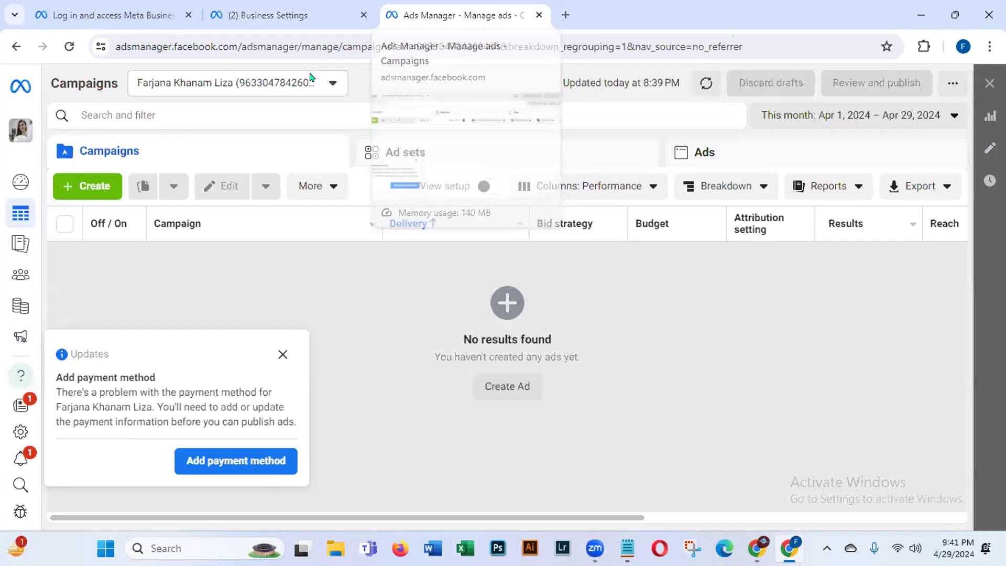
pyautogui.click(278, 351)
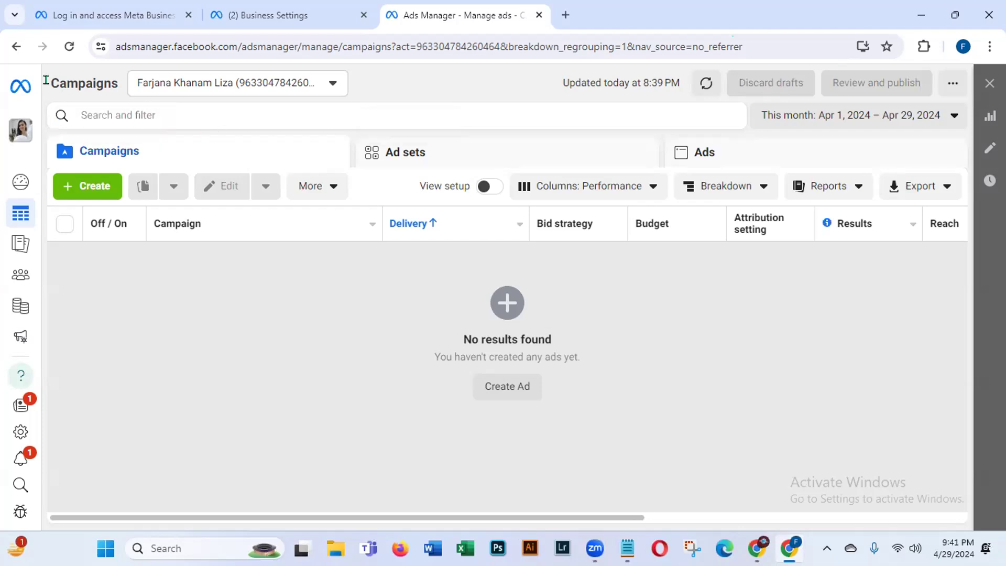
pyautogui.moveTo(50, 83); pyautogui.dragTo(121, 86)
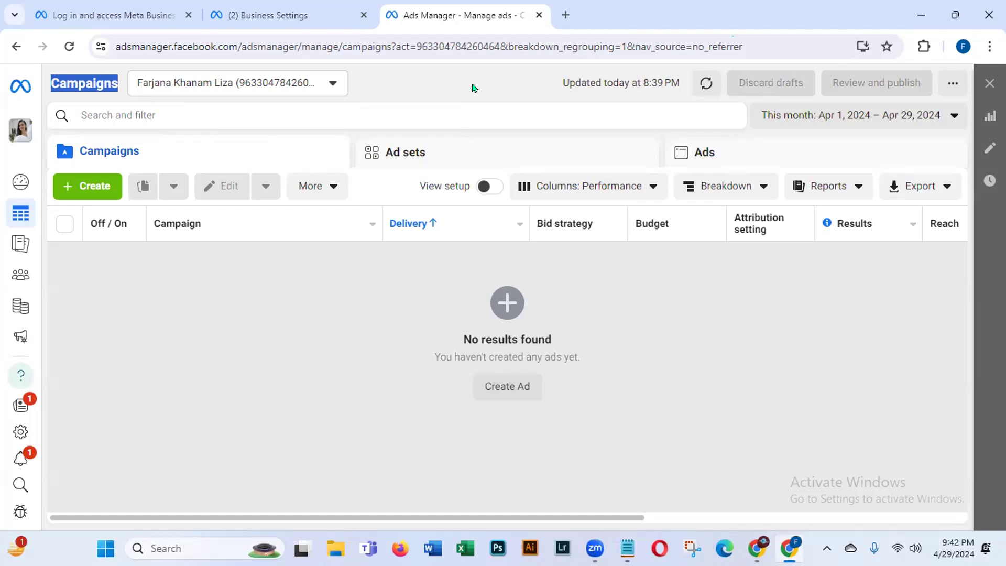
pyautogui.click(280, 360)
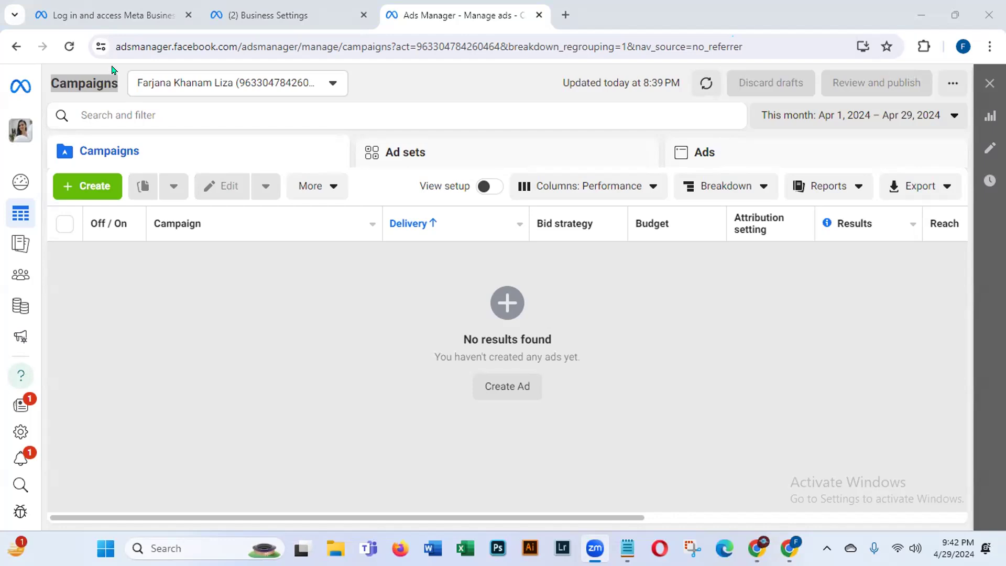
pyautogui.click(116, 45)
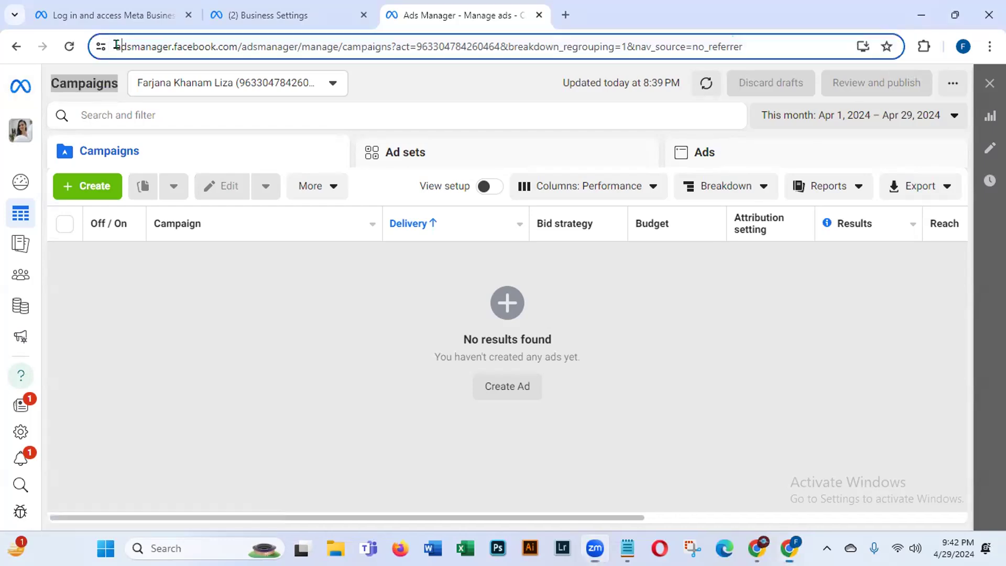
pyautogui.click(118, 47)
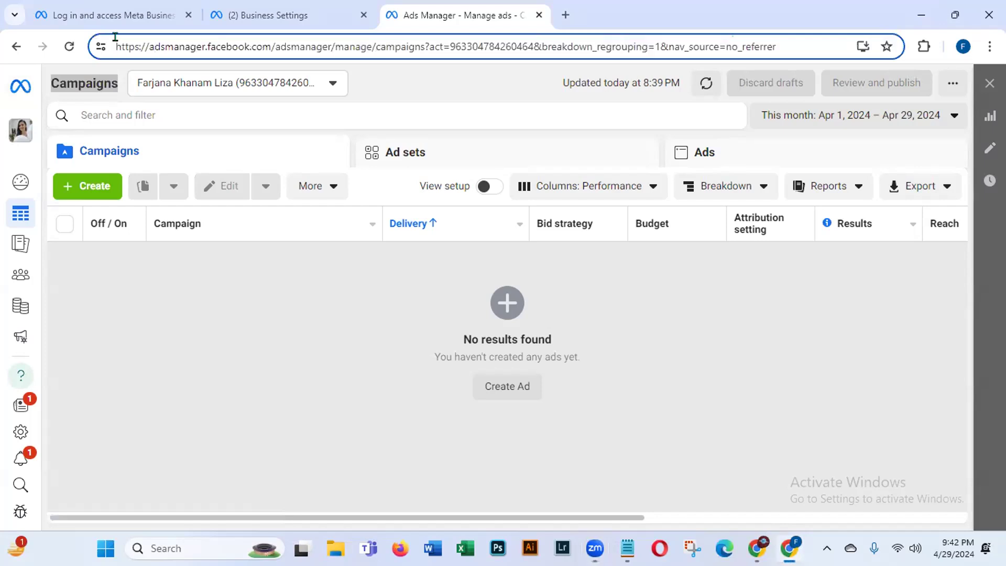
pyautogui.moveTo(117, 37); pyautogui.dragTo(421, 38)
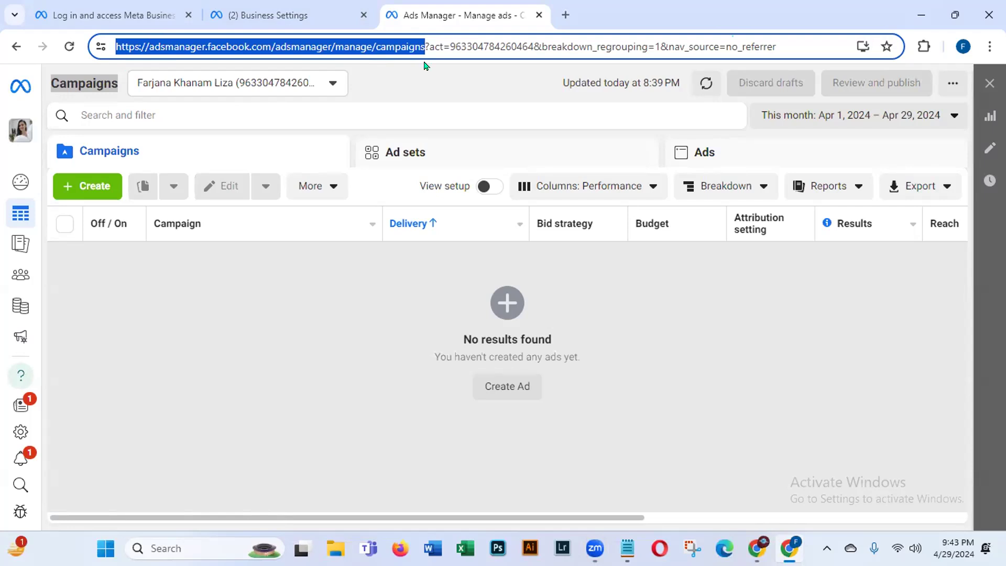
pyautogui.click(360, 466)
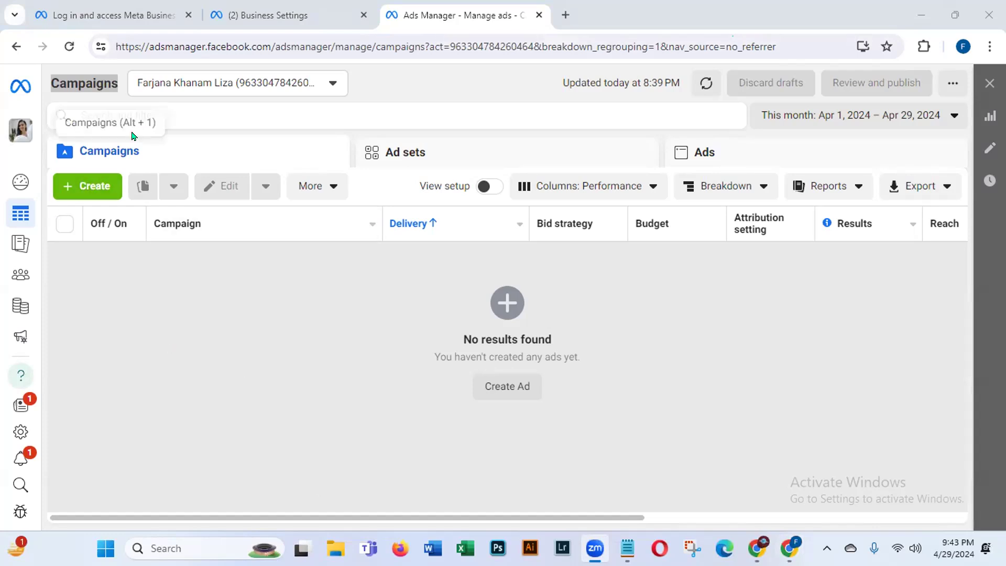
# Step: Start a new campaign and review the 'Choose a campaign objective' options
pyautogui.click(79, 187)
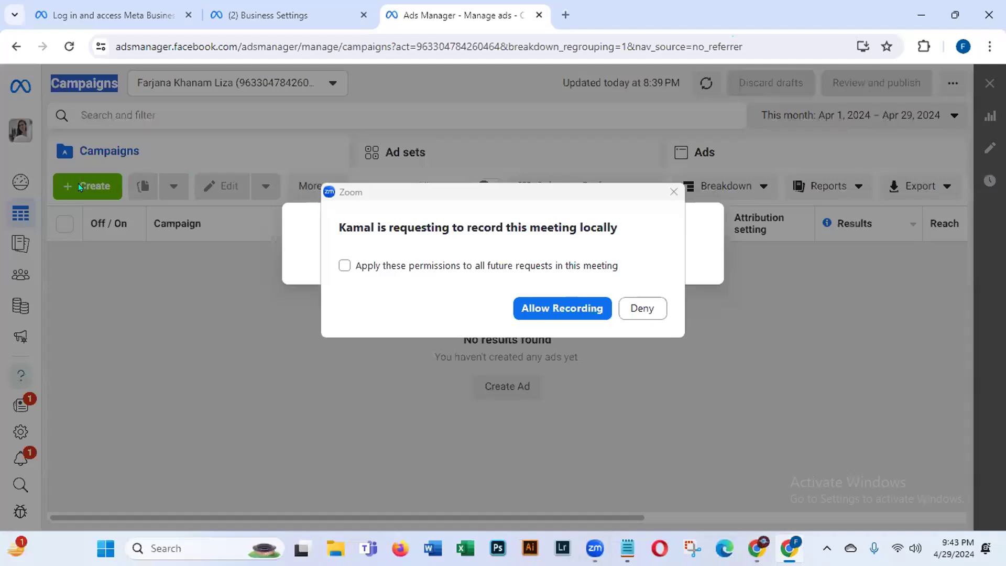
pyautogui.click(640, 309)
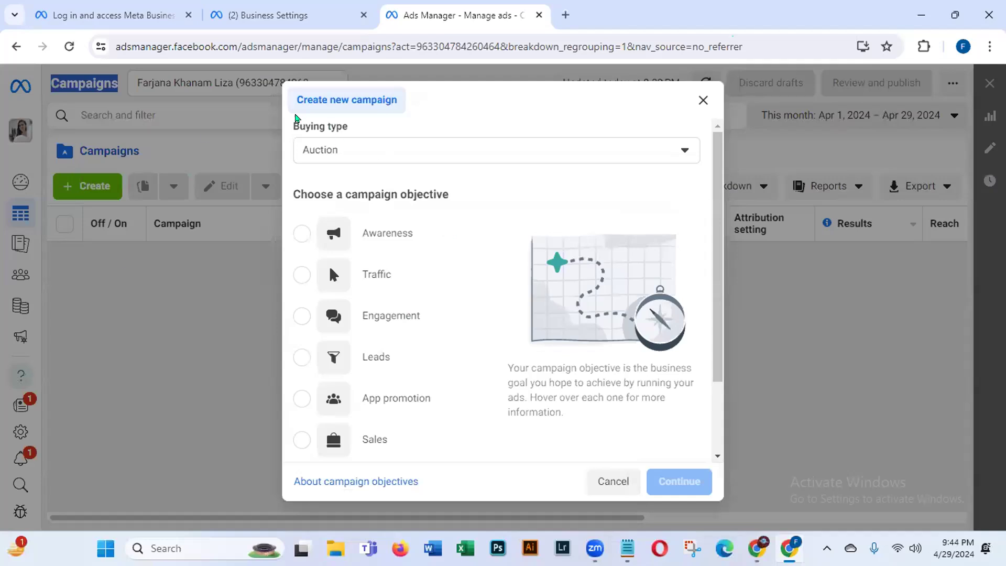
pyautogui.moveTo(400, 194); pyautogui.dragTo(512, 198)
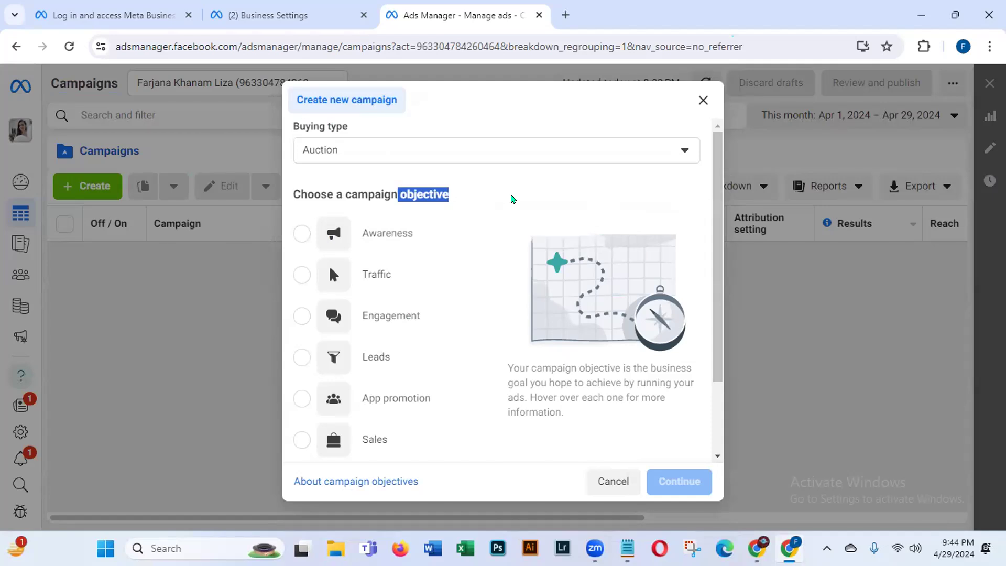
pyautogui.moveTo(291, 191); pyautogui.dragTo(514, 195)
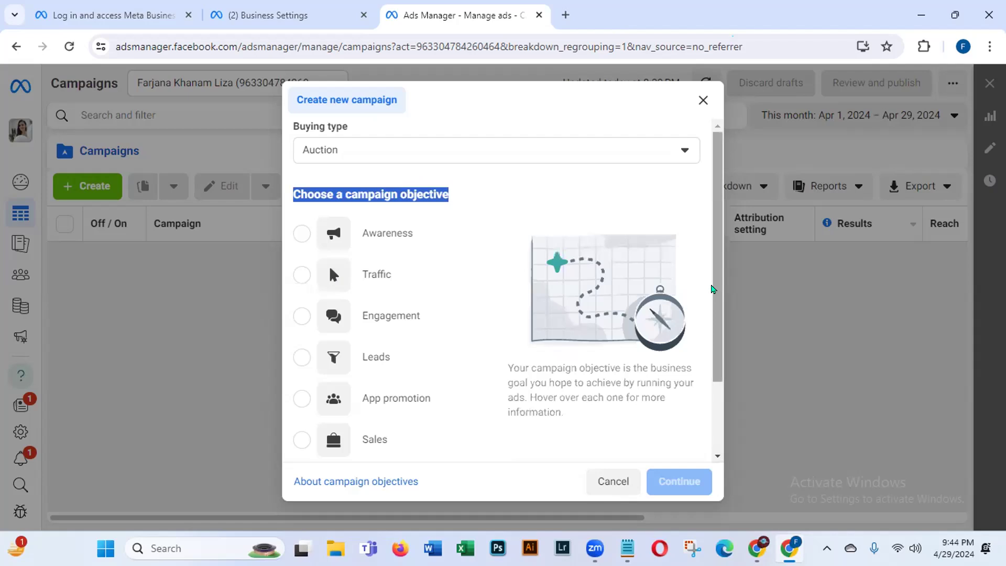
pyautogui.scroll(-1, 704, 325)
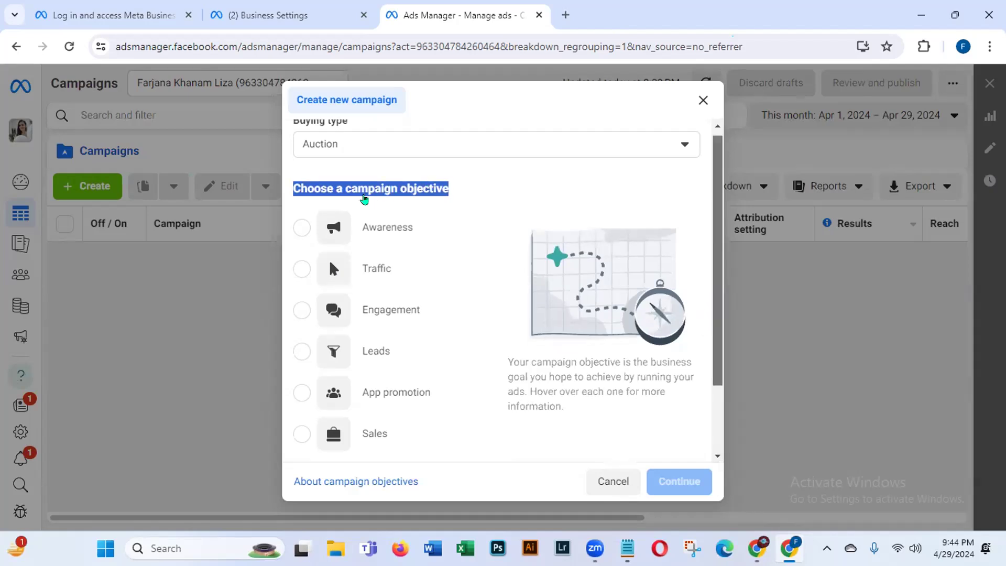
pyautogui.scroll(-1, 364, 198)
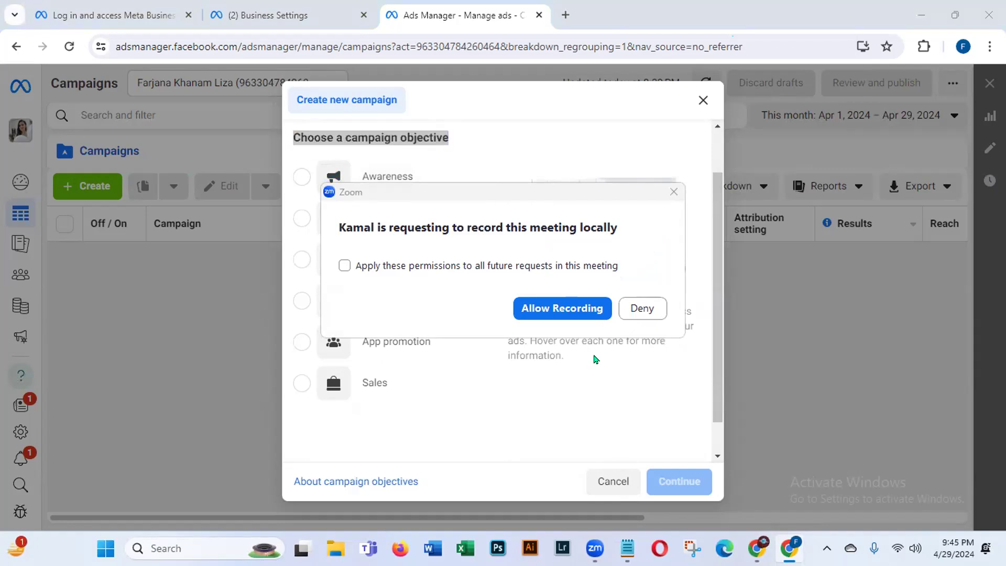
pyautogui.click(651, 312)
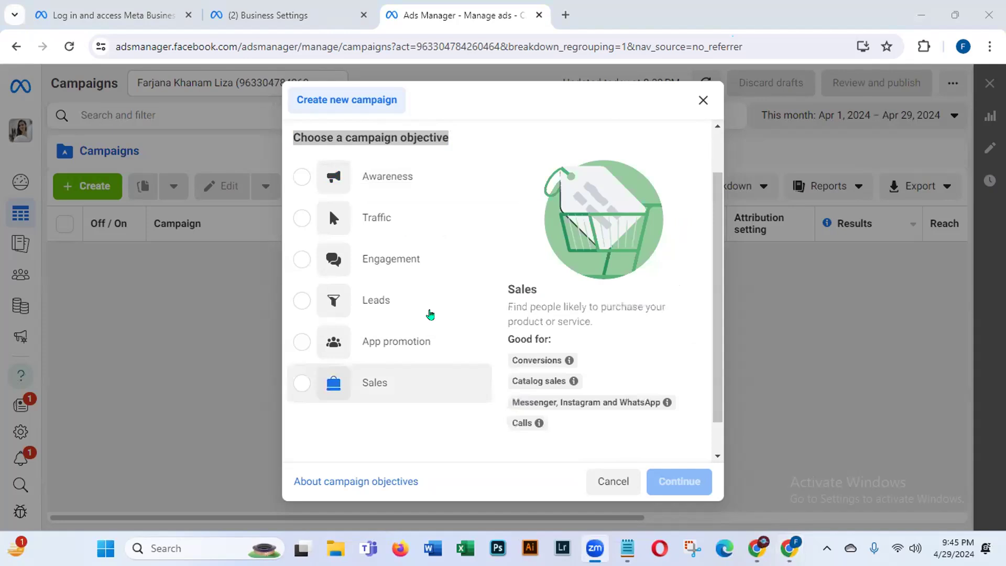
# Step: Preview the Awareness and Traffic objectives, finishing with Engagement selected
pyautogui.click(386, 176)
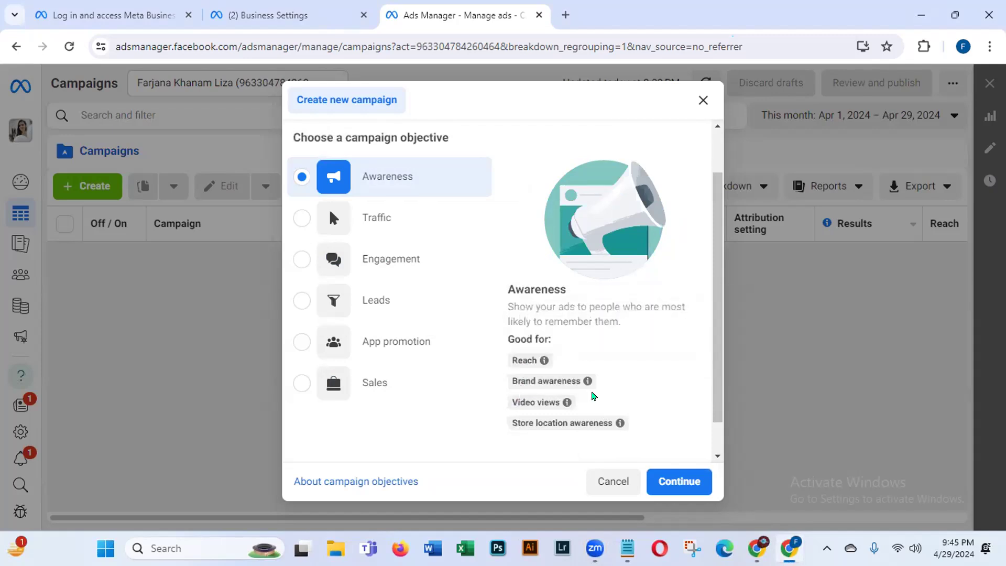
pyautogui.moveTo(515, 400)
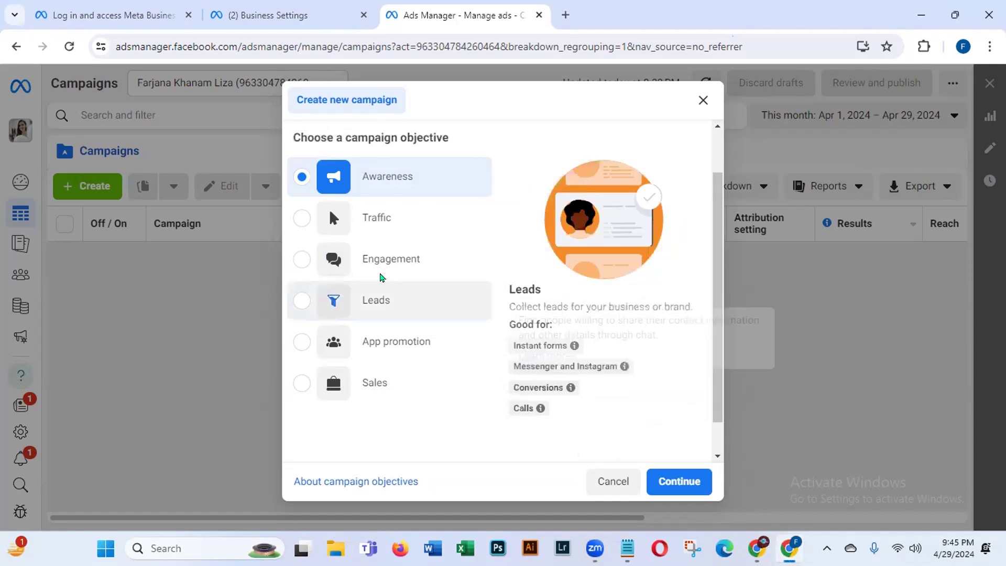
pyautogui.click(300, 219)
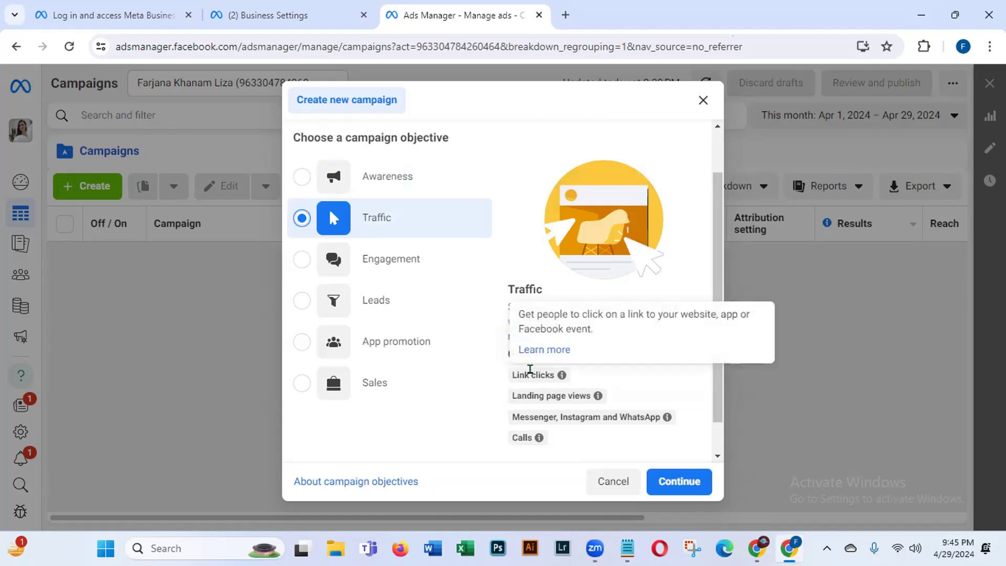
pyautogui.moveTo(579, 421)
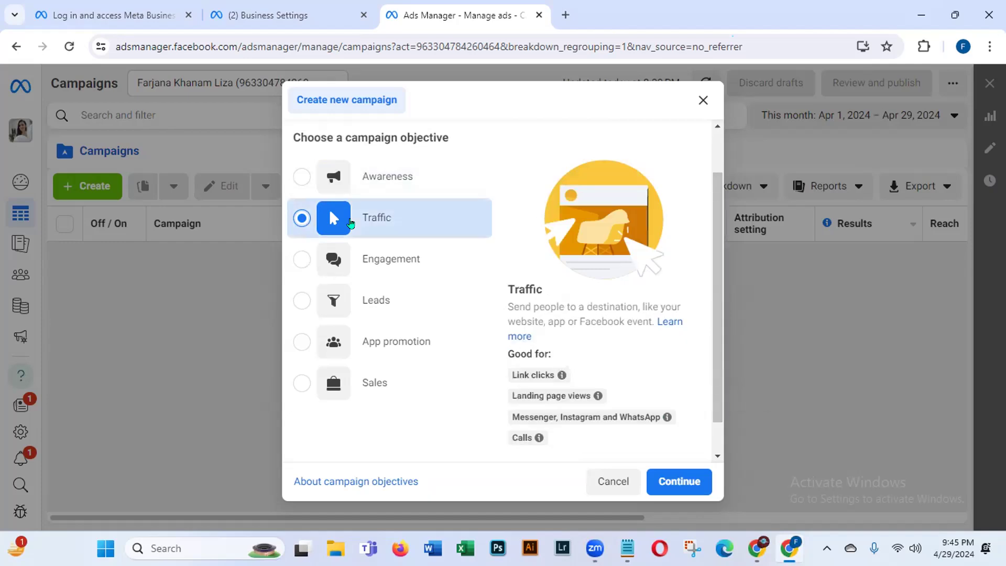
pyautogui.click(328, 260)
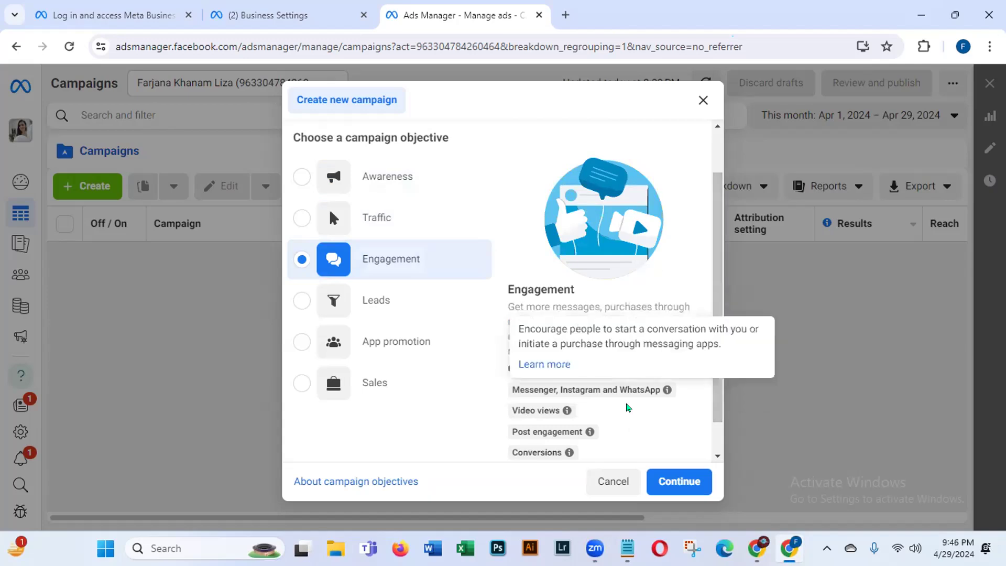
pyautogui.scroll(-1, 713, 398)
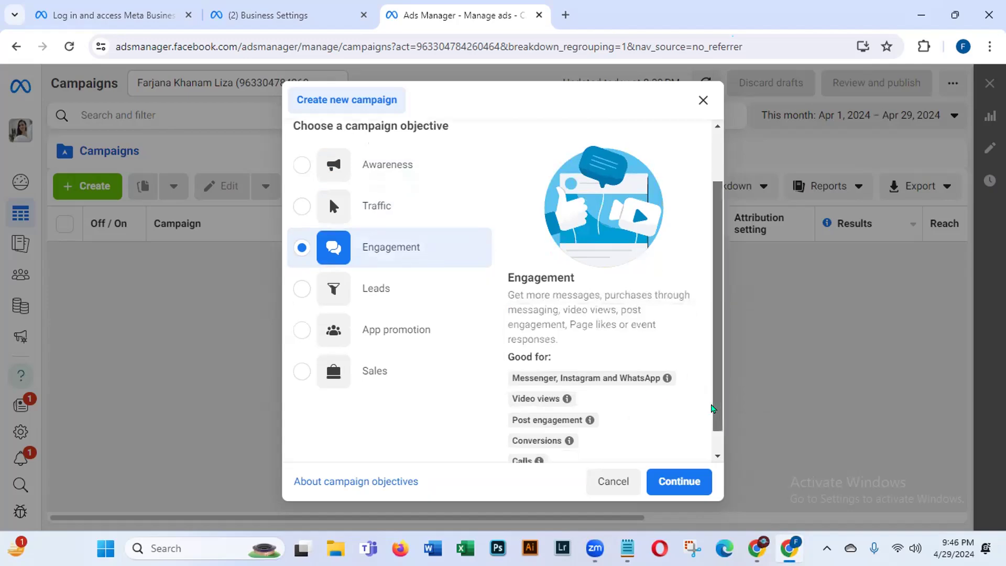
pyautogui.moveTo(574, 373)
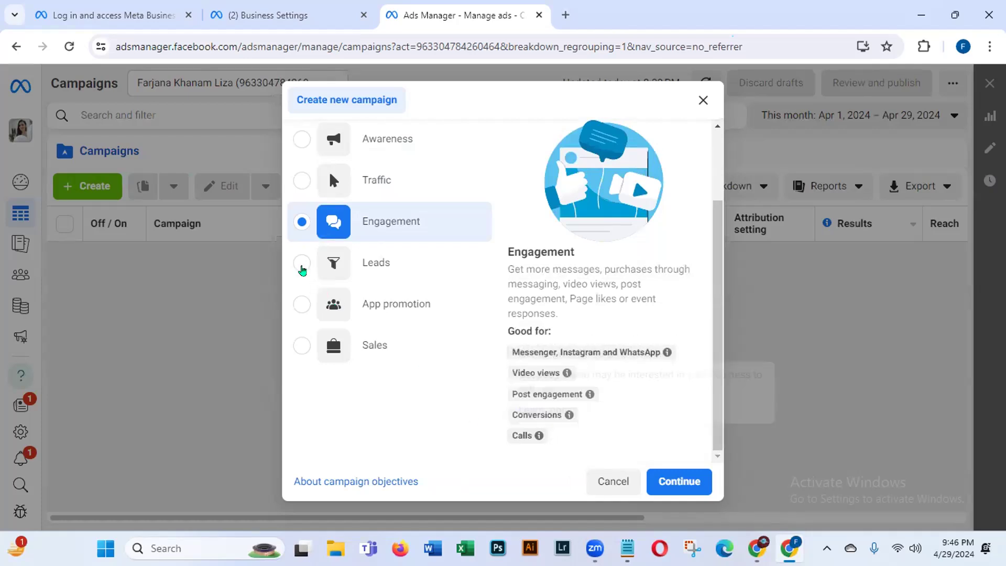
# Step: Try the Leads, App promotion and Sales objectives, then select Awareness
pyautogui.click(302, 266)
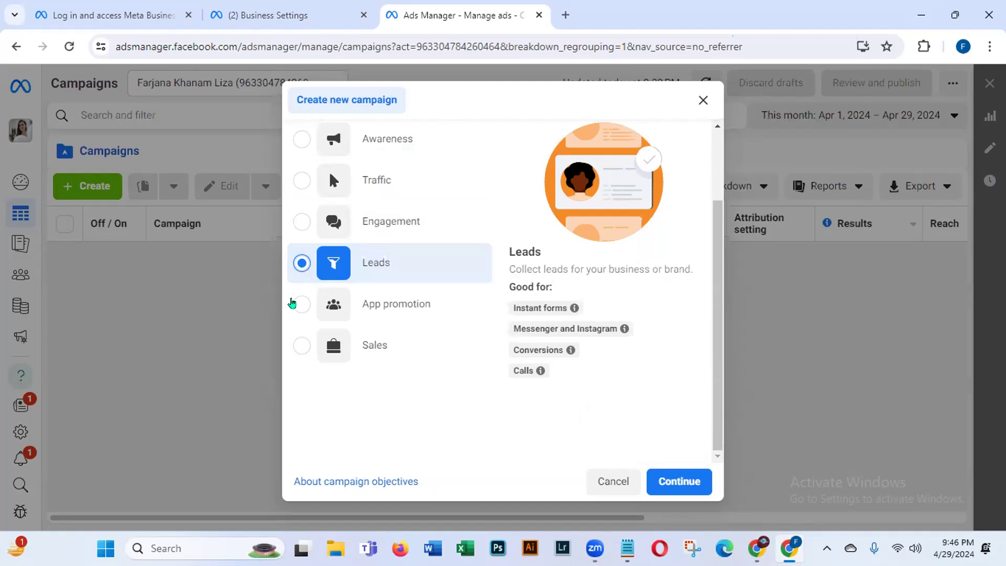
pyautogui.click(300, 309)
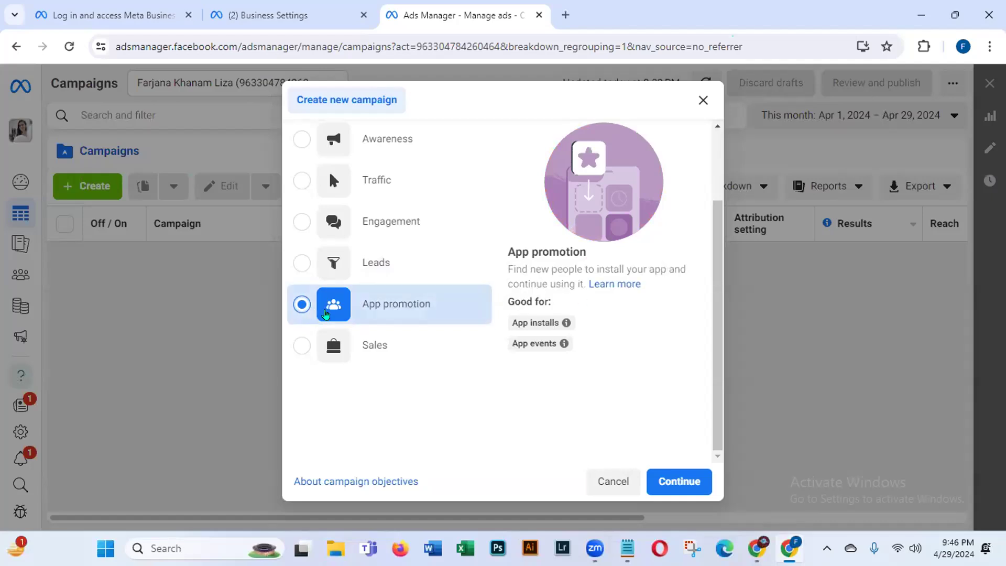
pyautogui.click(293, 348)
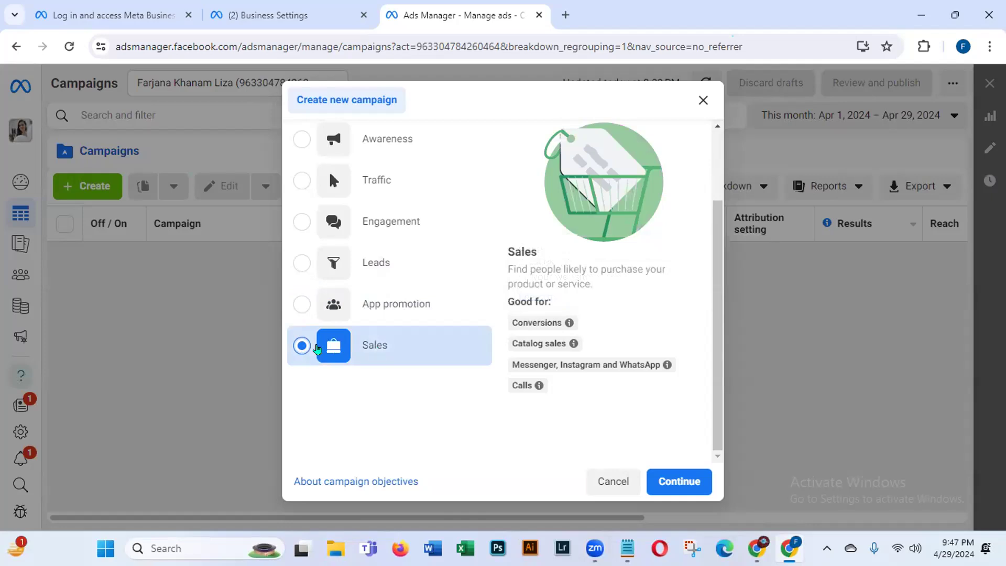
pyautogui.moveTo(715, 337); pyautogui.dragTo(725, 293)
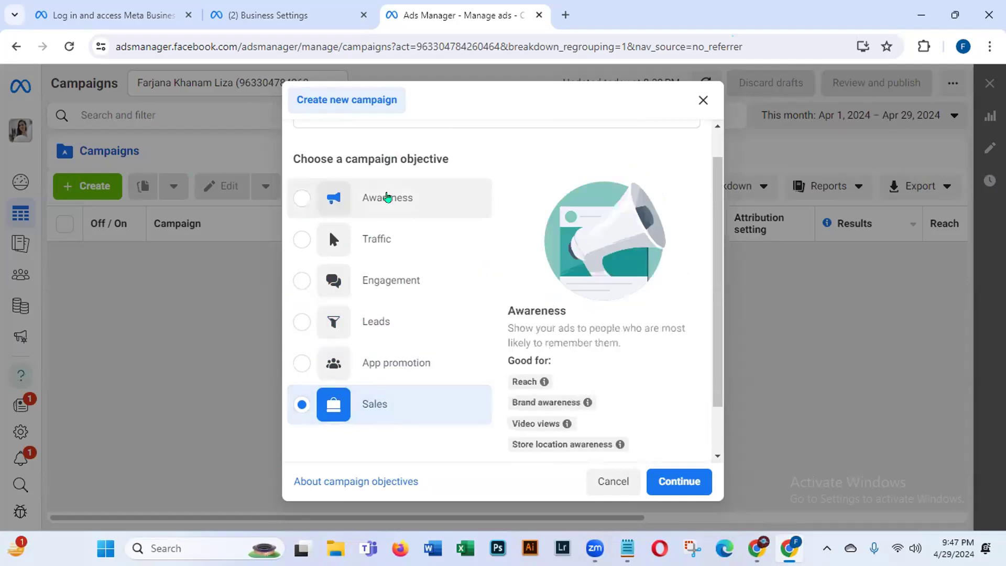
pyautogui.click(301, 198)
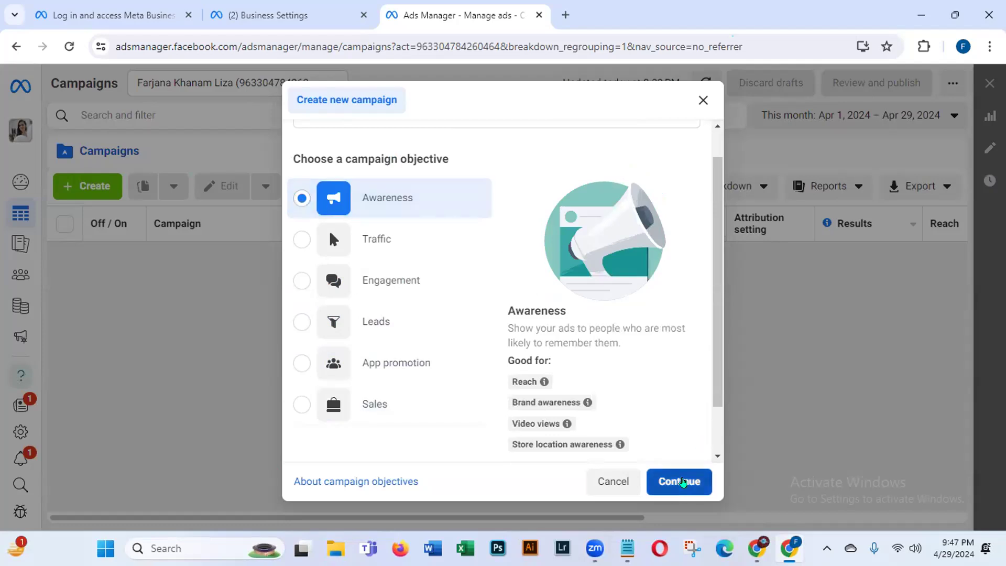
# Step: Create the New Awareness Campaign draft and close the Leads recommendation popup
pyautogui.click(680, 479)
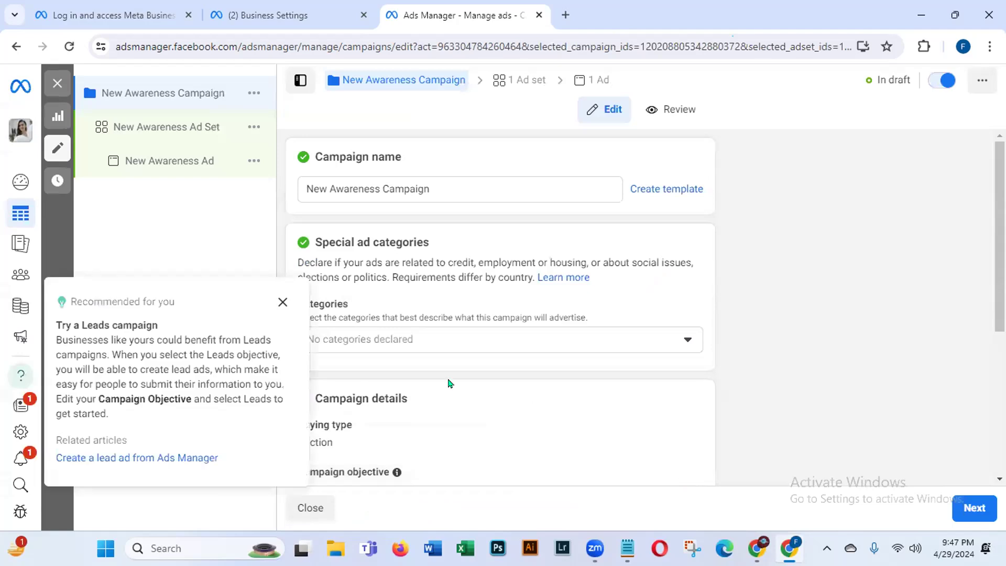
pyautogui.click(282, 302)
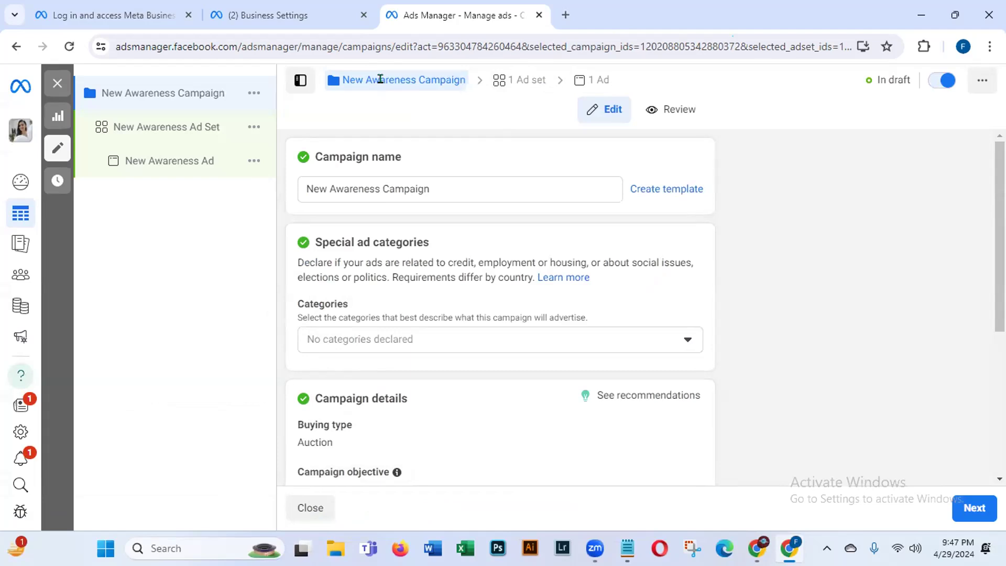
# Step: Prefix the campaign name with 'LDM 65' and leave Special ad categories with none declared
pyautogui.click(304, 180)
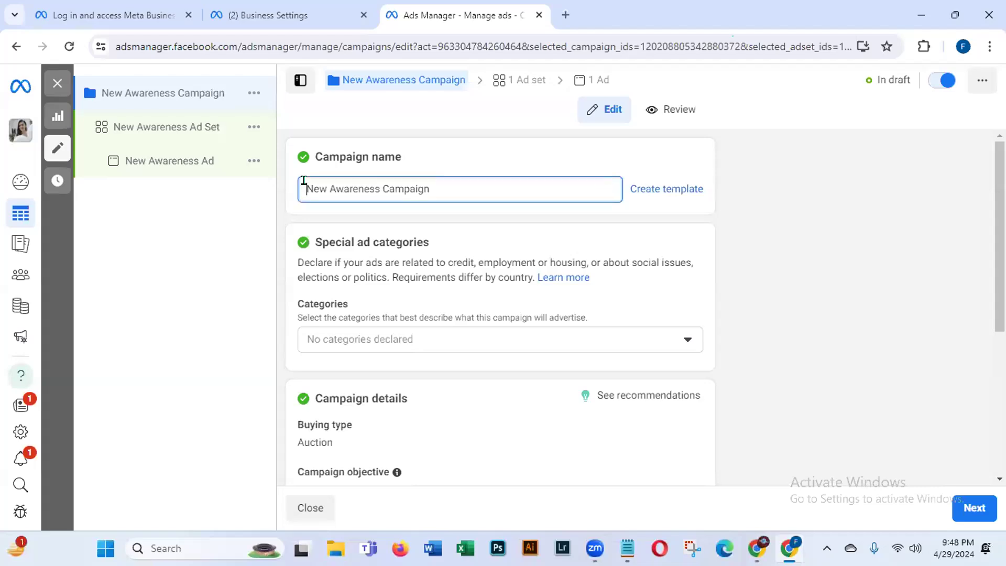
pyautogui.write('LDM ')
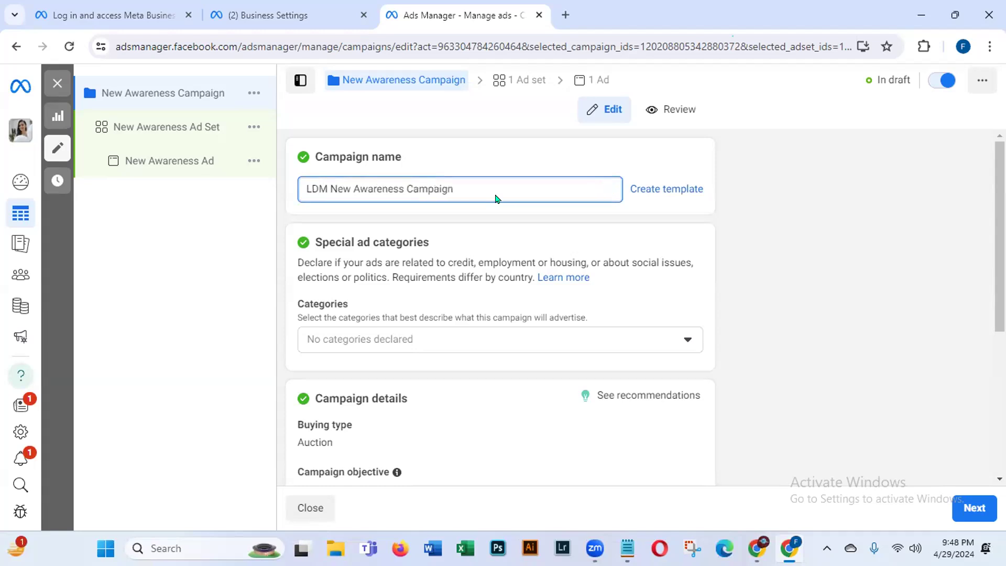
pyautogui.write('65')
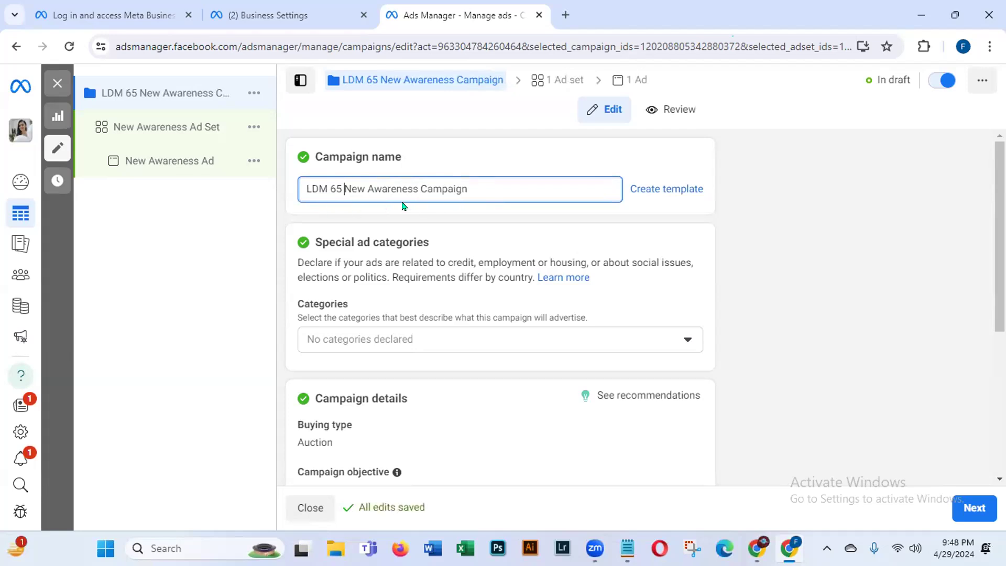
pyautogui.moveTo(322, 242); pyautogui.dragTo(513, 243)
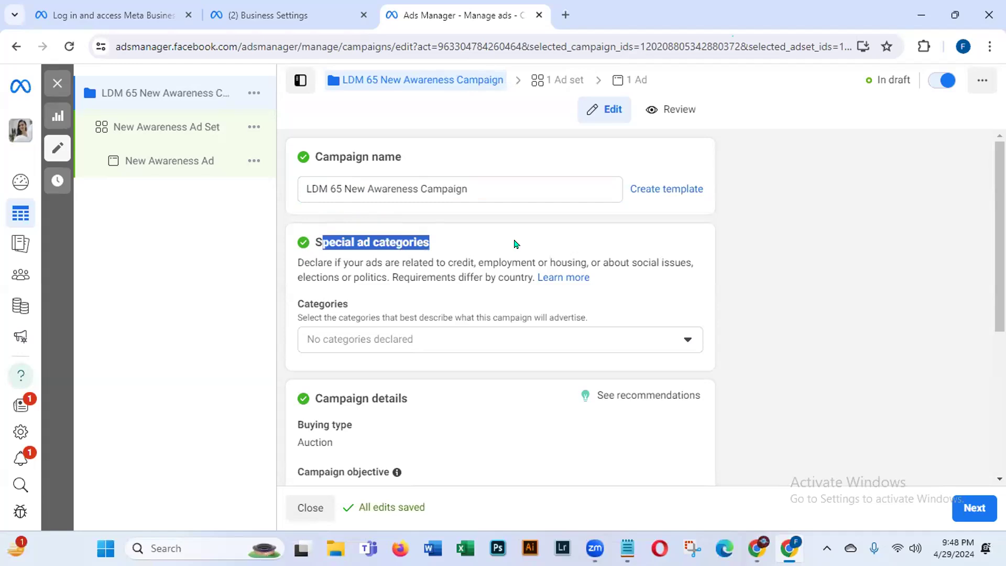
pyautogui.click(686, 340)
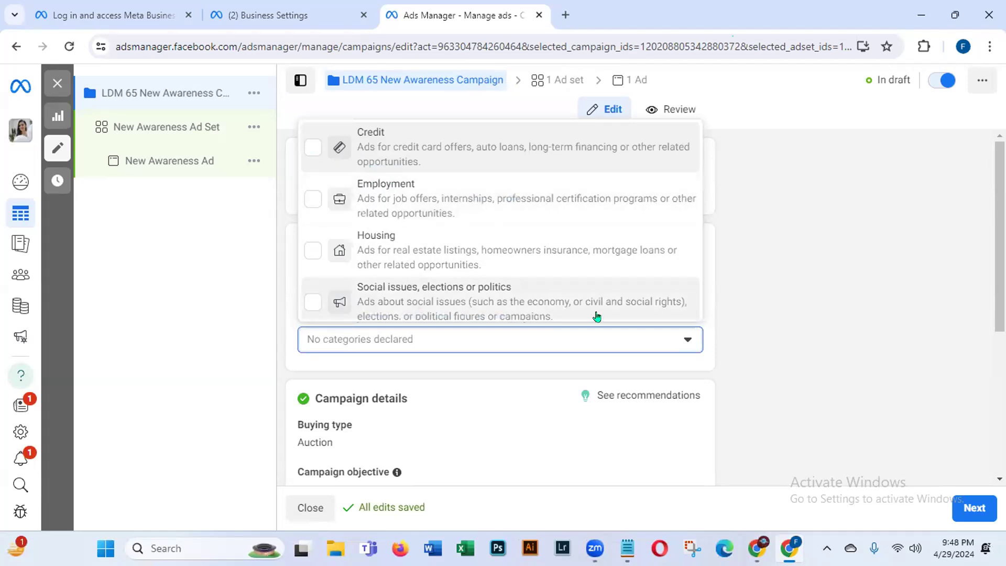
pyautogui.click(747, 350)
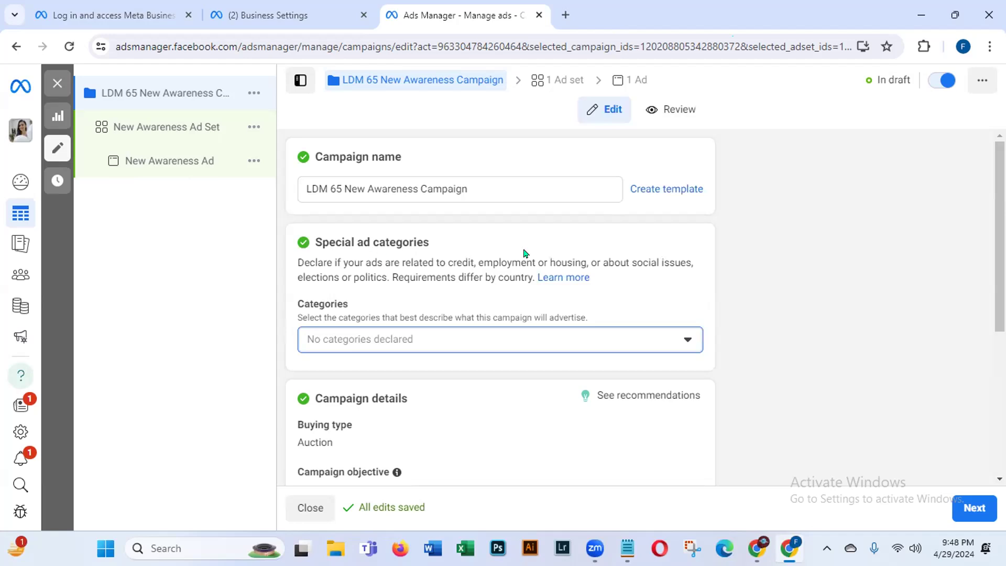
pyautogui.moveTo(999, 187); pyautogui.dragTo(969, 302)
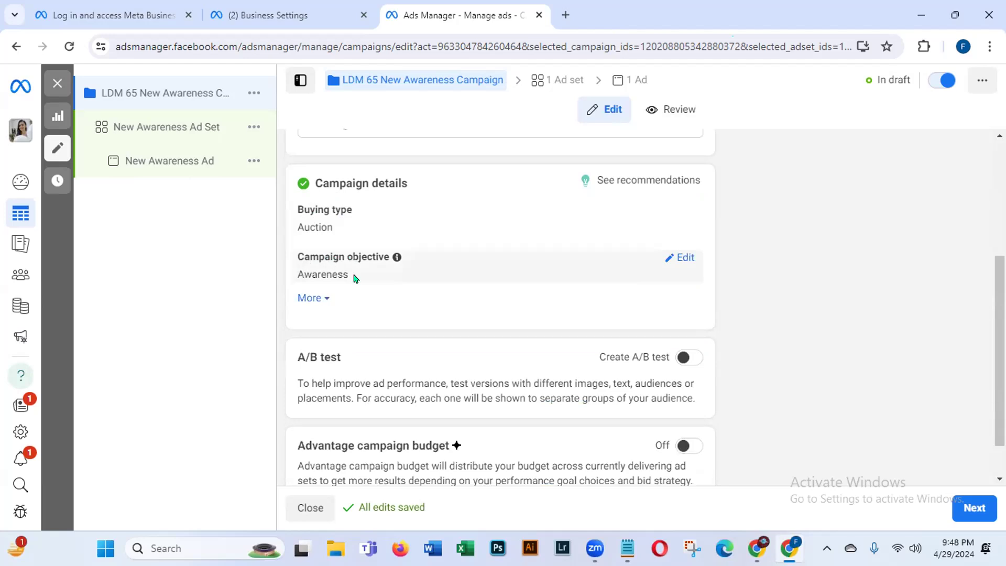
# Step: Expand the campaign details and turn on a campaign spending limit
pyautogui.click(320, 298)
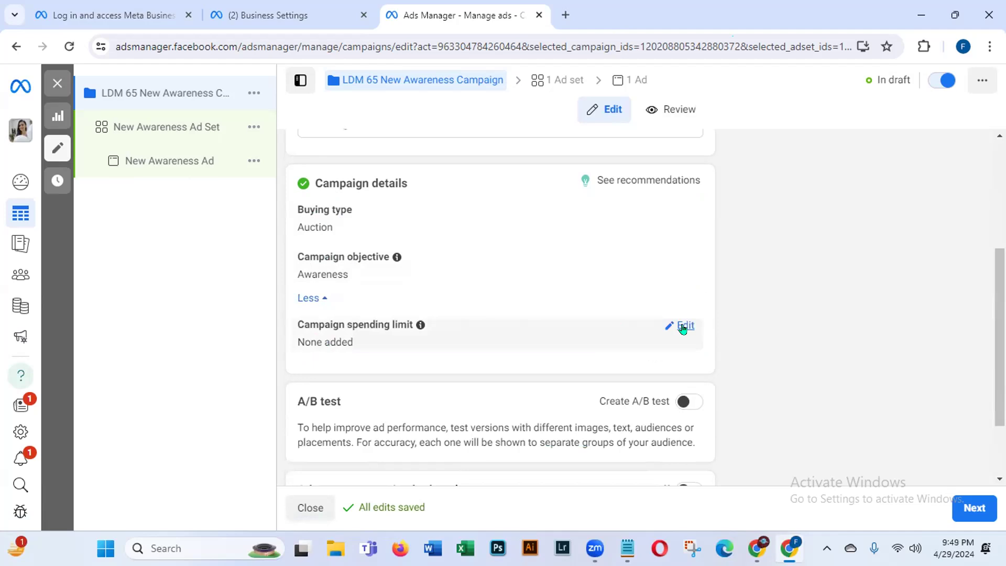
pyautogui.click(682, 328)
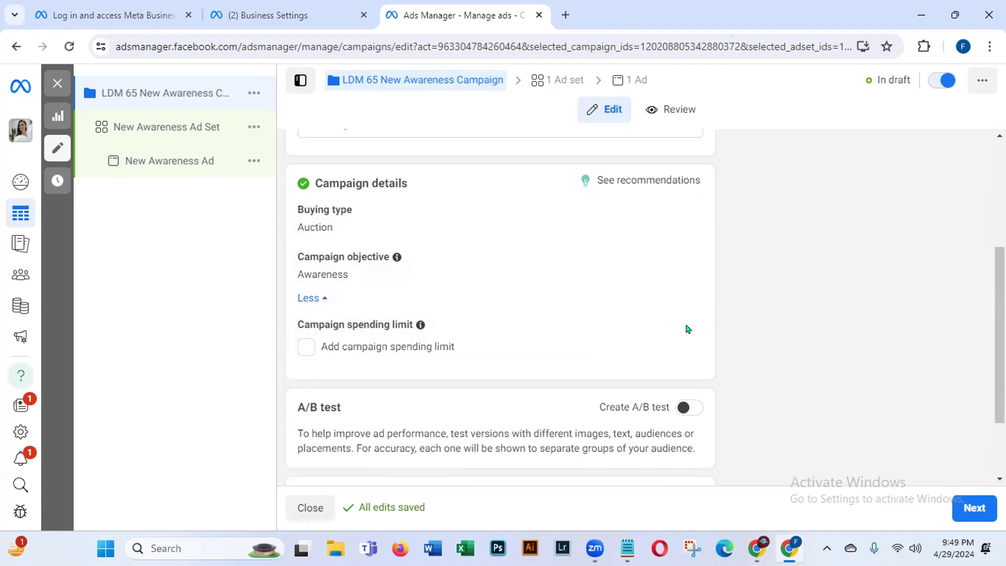
pyautogui.click(305, 347)
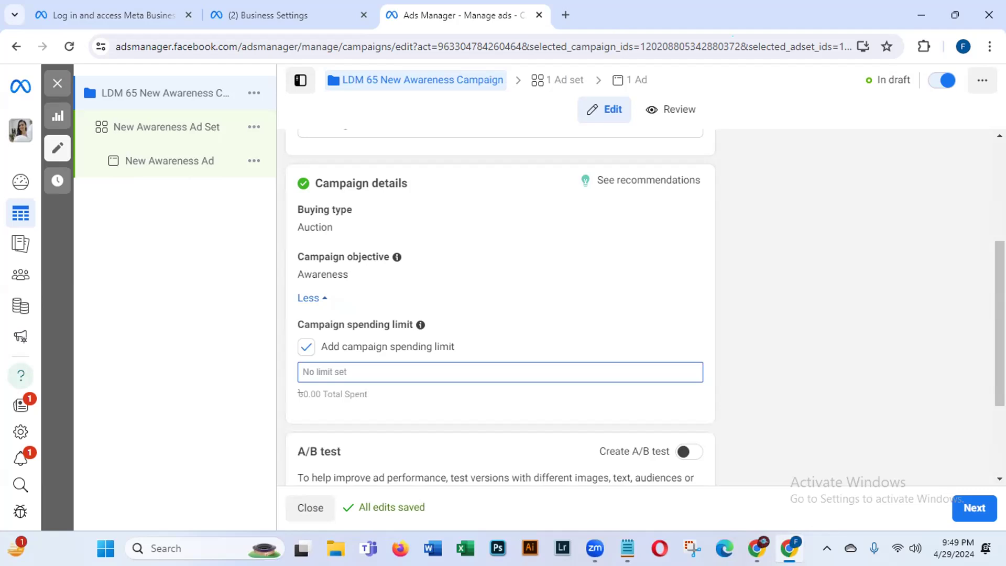
pyautogui.scroll(-1, 999, 325)
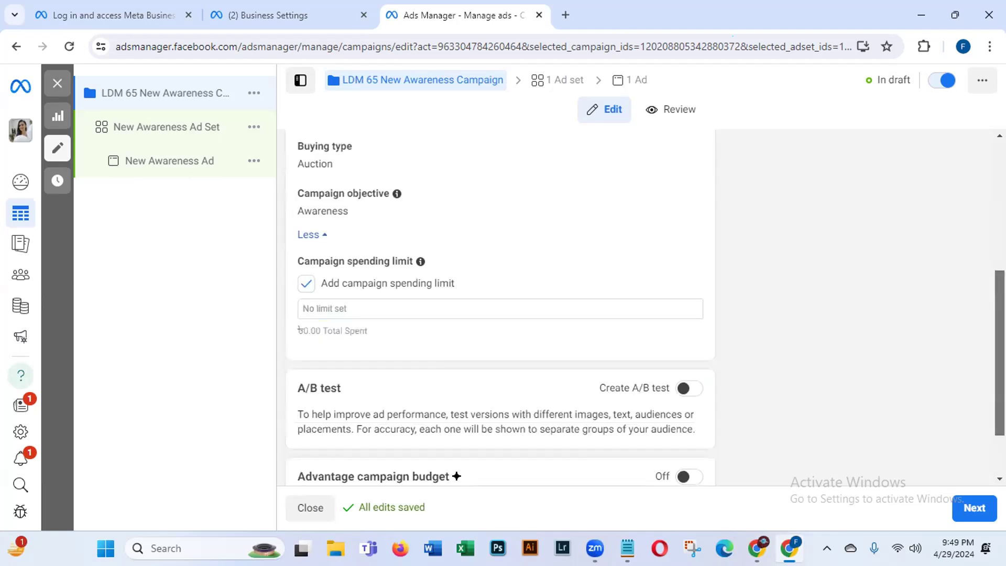
# Step: Try a spending limit of 100, see the BDT 7,900 minimum error, and clear it
pyautogui.click(339, 307)
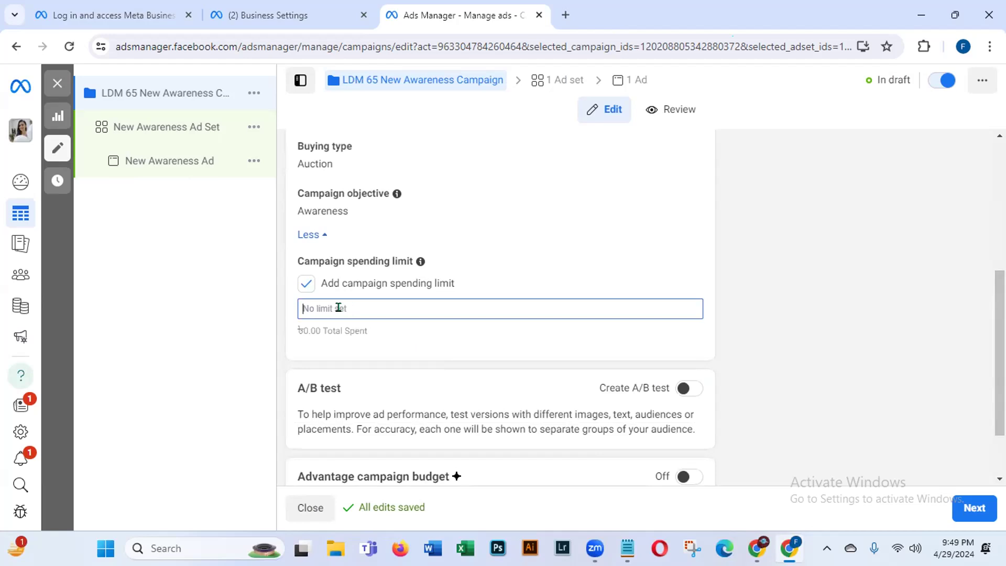
pyautogui.write('1')
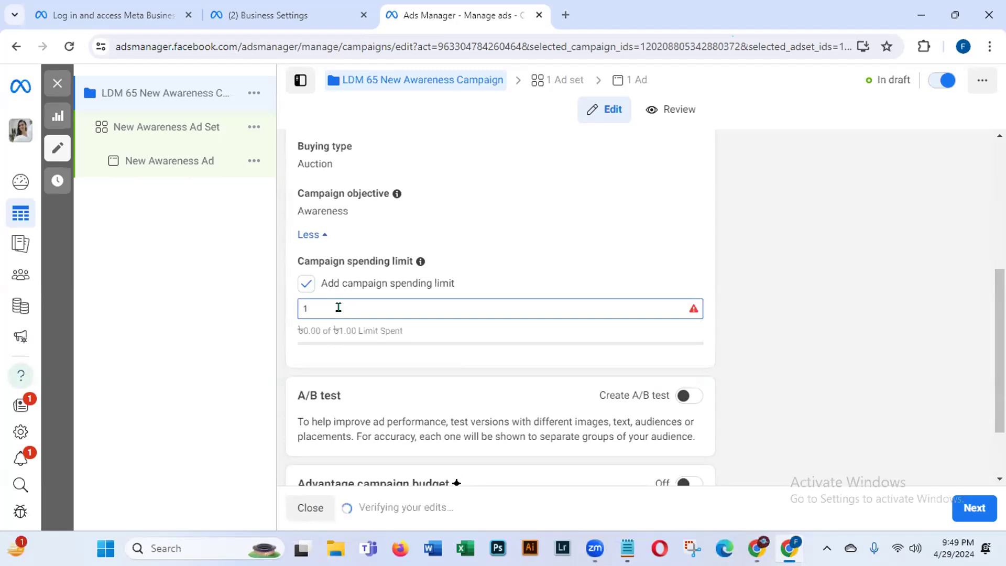
pyautogui.write('0')
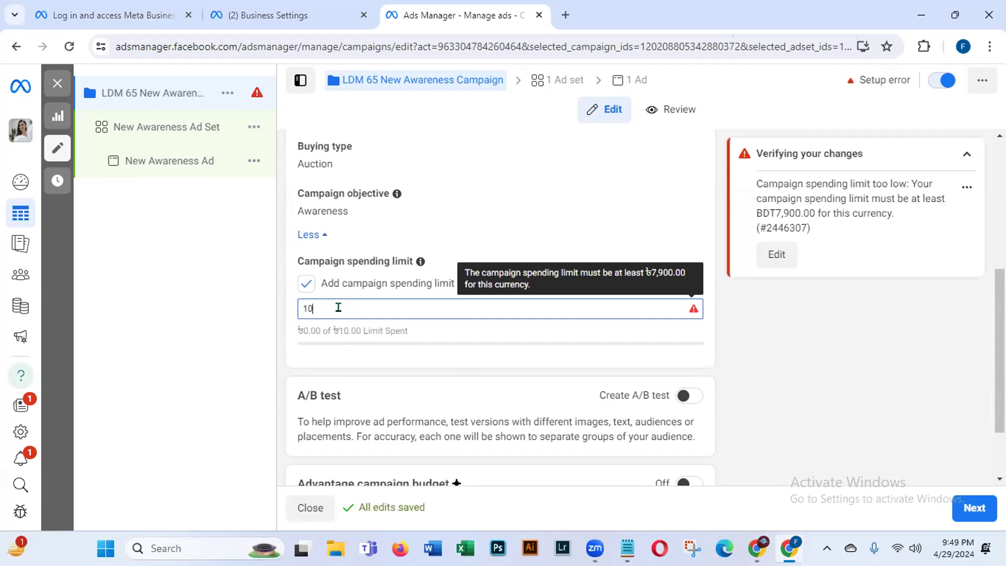
pyautogui.write('0')
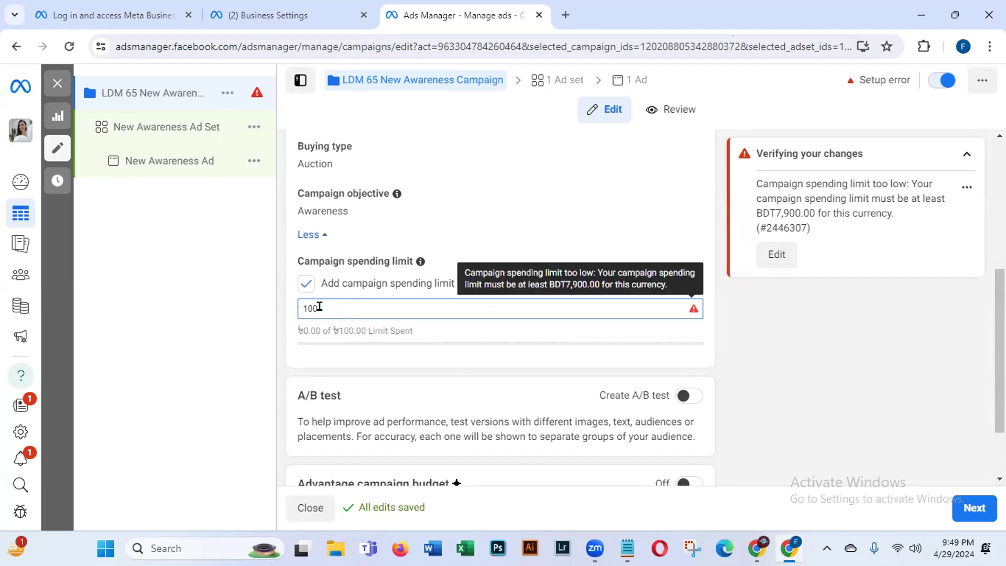
pyautogui.press('BackSpace')
pyautogui.press('BackSpace')
pyautogui.press('BackSpace')
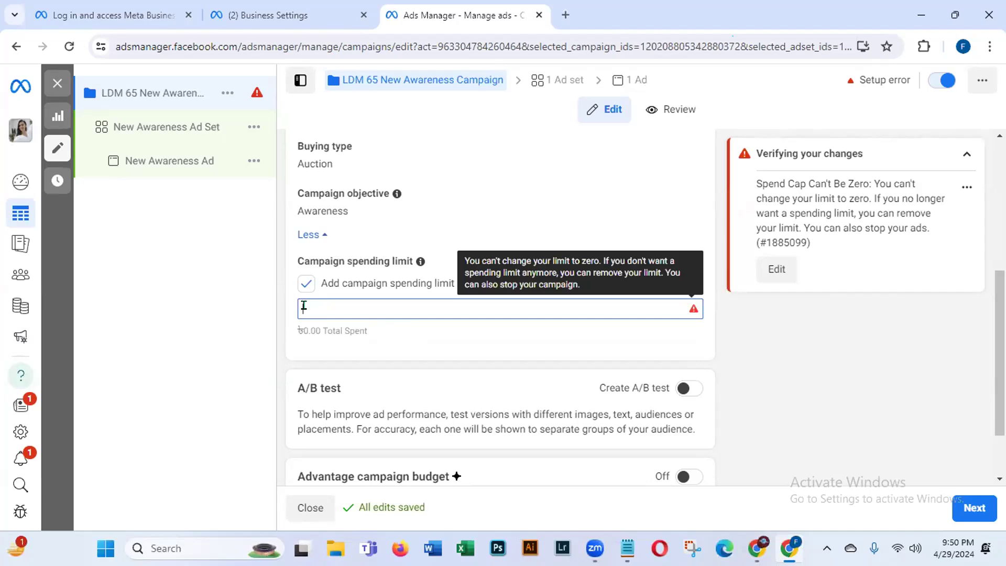
# Step: Remove the campaign spending limit, collapse the verification errors, and continue to the ad set
pyautogui.click(309, 283)
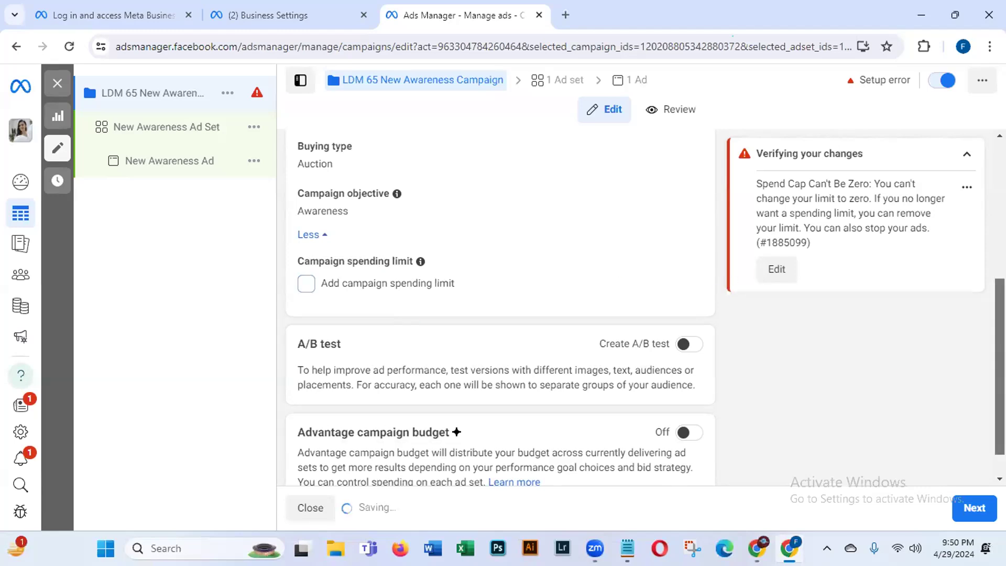
pyautogui.scroll(-1, 648, 321)
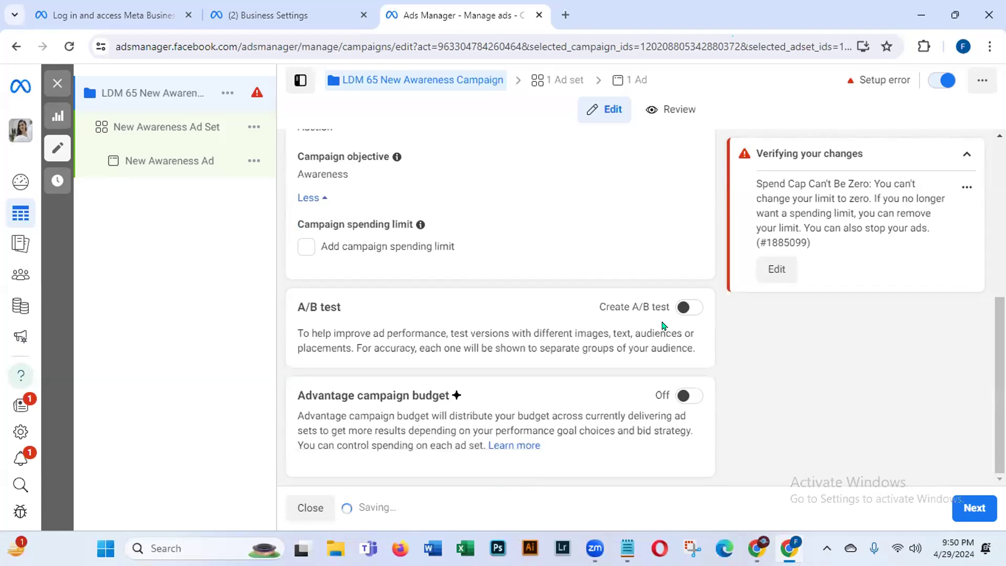
pyautogui.click(959, 153)
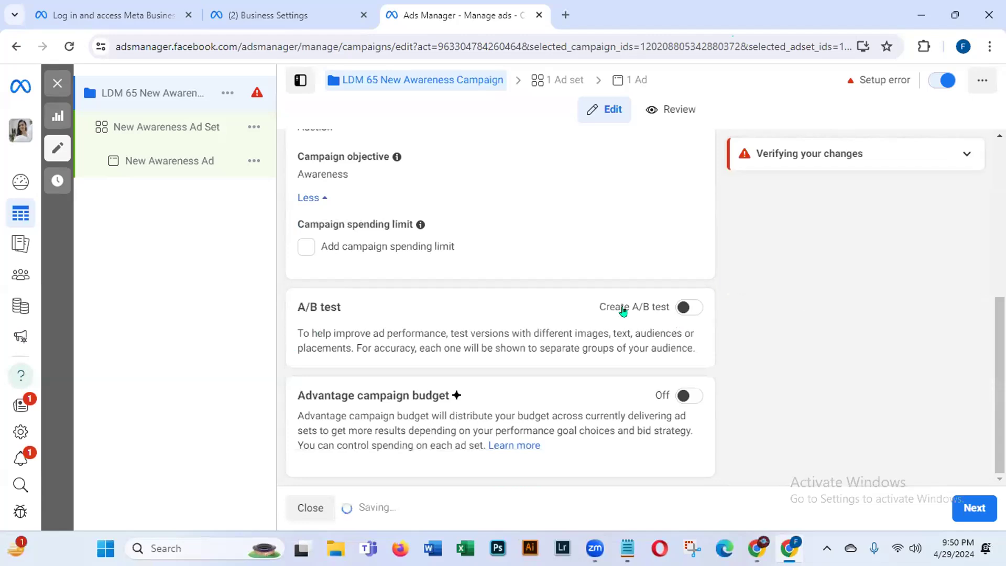
pyautogui.moveTo(303, 333); pyautogui.dragTo(772, 352)
pyautogui.click(778, 353)
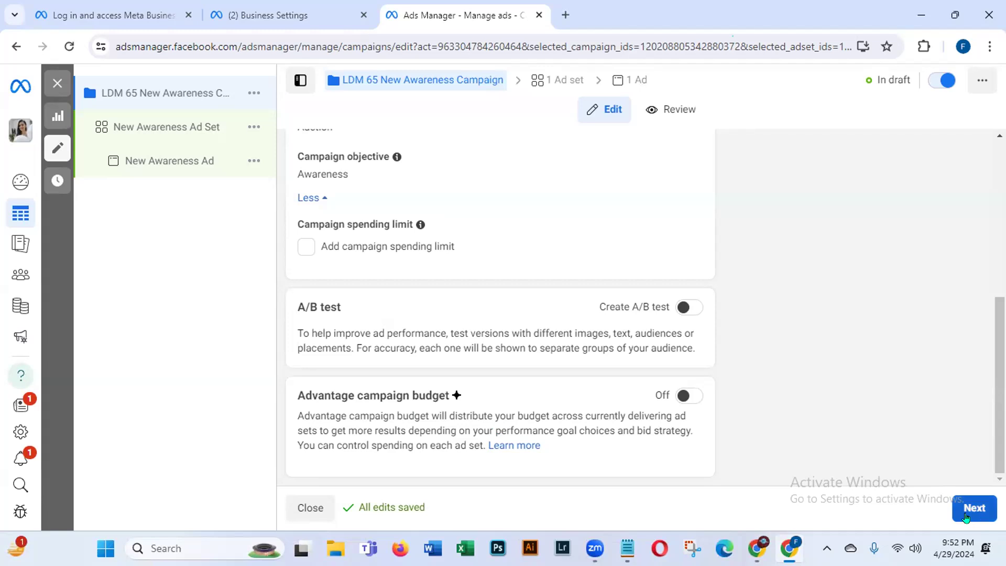
pyautogui.moveTo(305, 391); pyautogui.dragTo(559, 388)
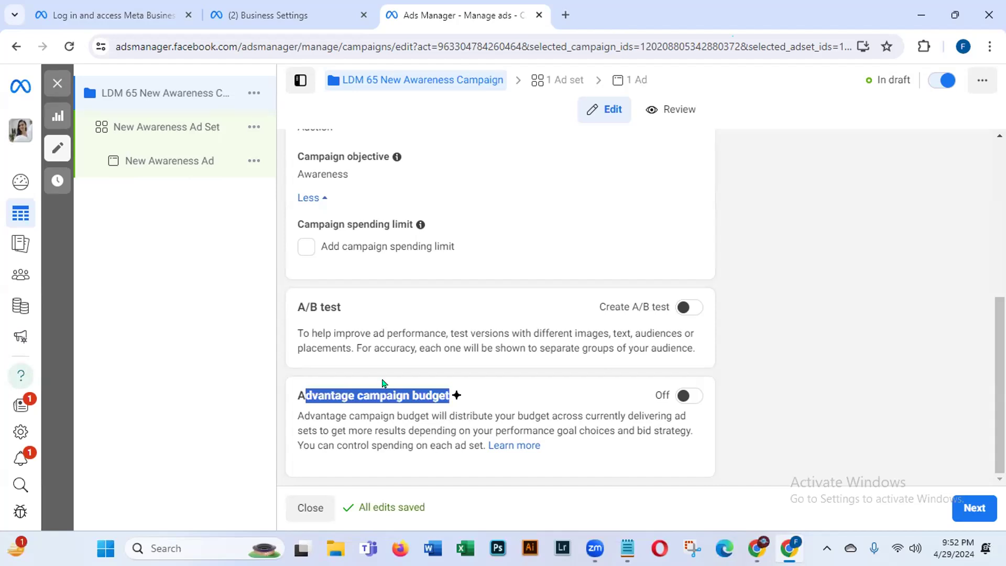
pyautogui.click(973, 507)
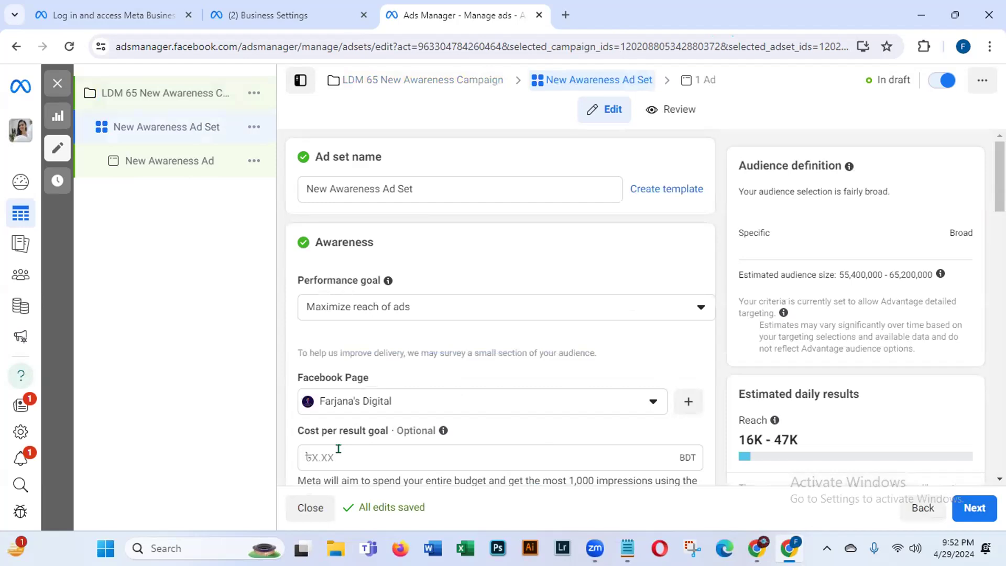
# Step: Prefix the ad set name with 'LDM 65' to make 'LDM 65 New Awareness Ad Set'
pyautogui.tripleClick(466, 159)
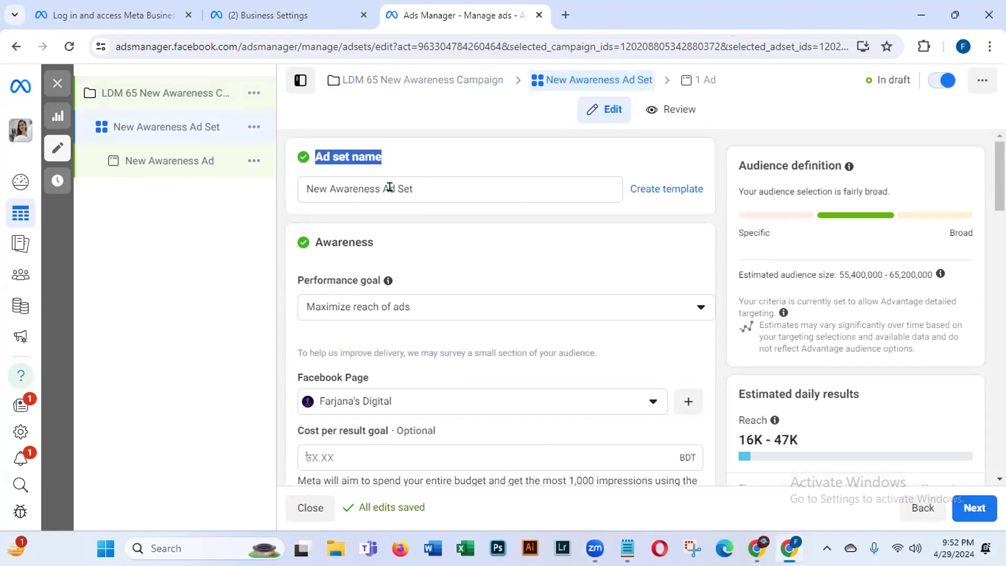
pyautogui.click(305, 188)
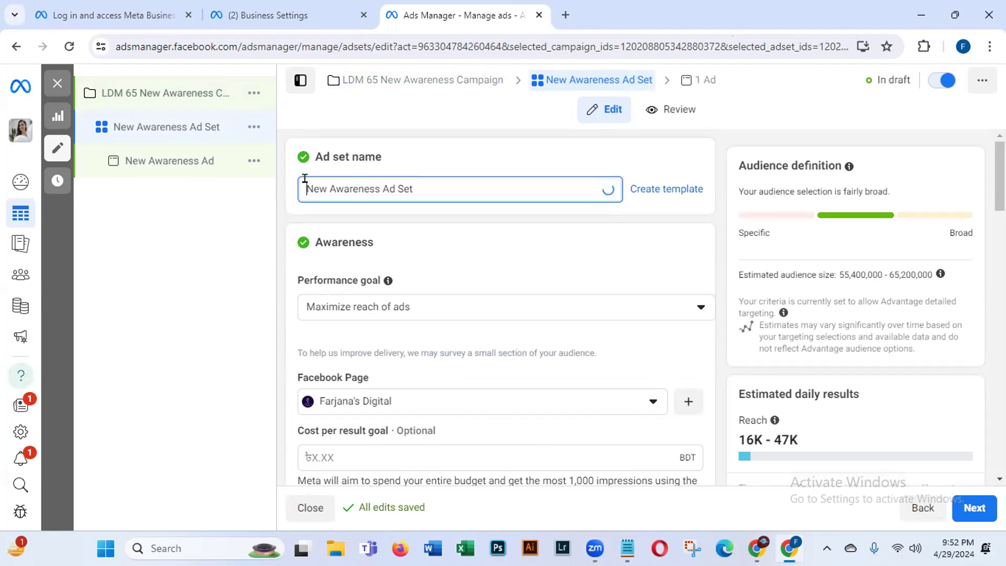
pyautogui.write('LD')
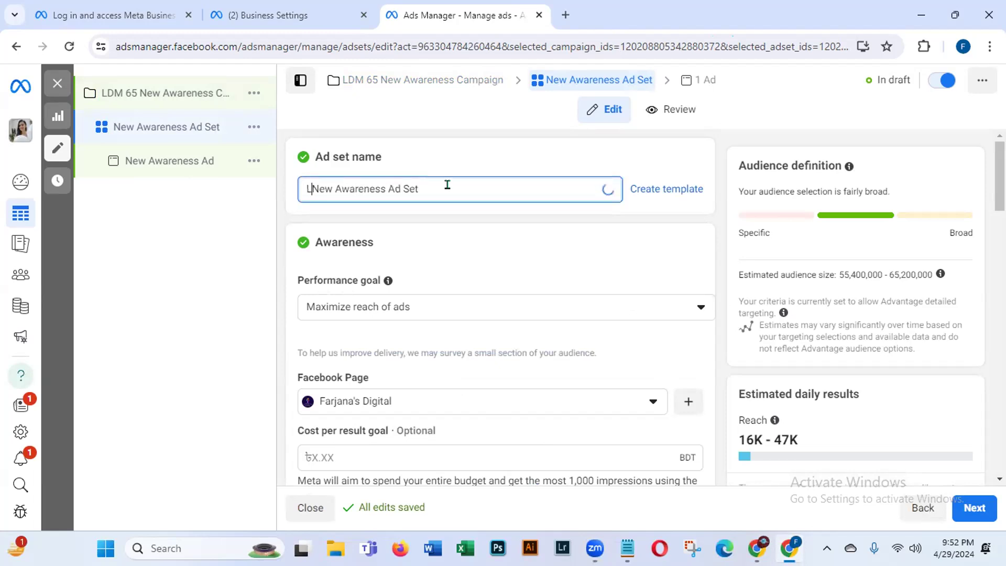
pyautogui.write('M 6')
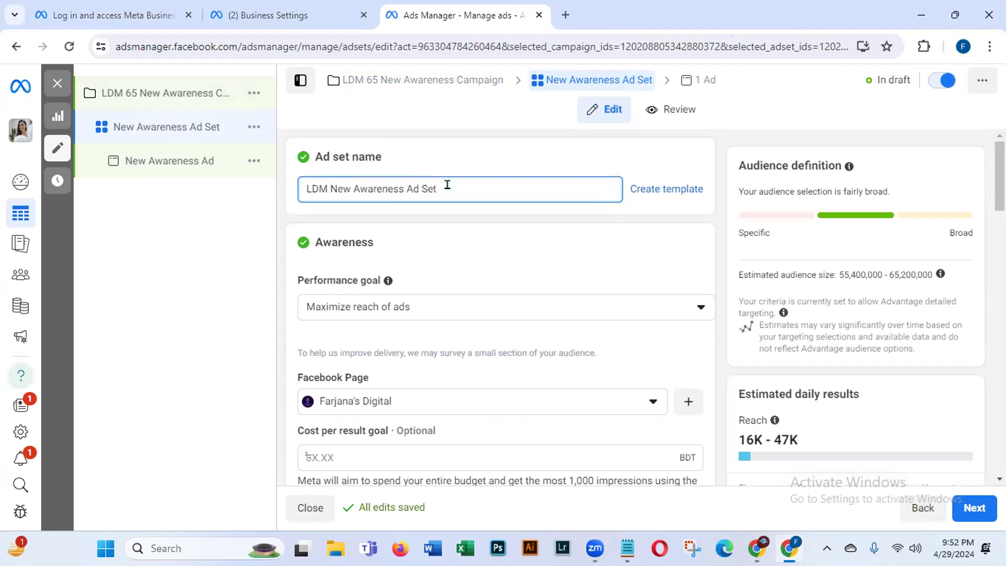
pyautogui.write('5')
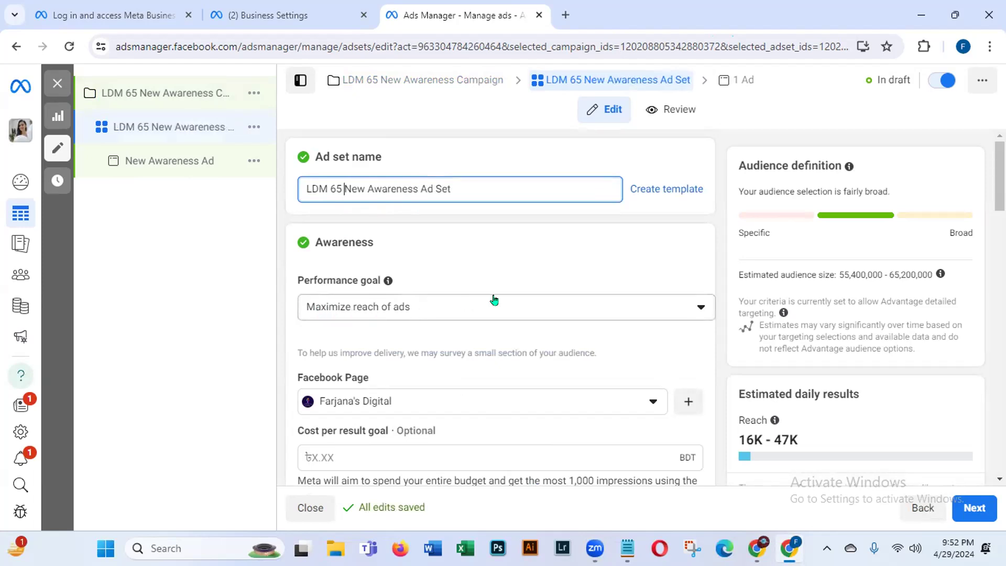
pyautogui.click(701, 305)
# Step: Keep Maximize reach of ads as the ad set's performance goal
pyautogui.click(701, 306)
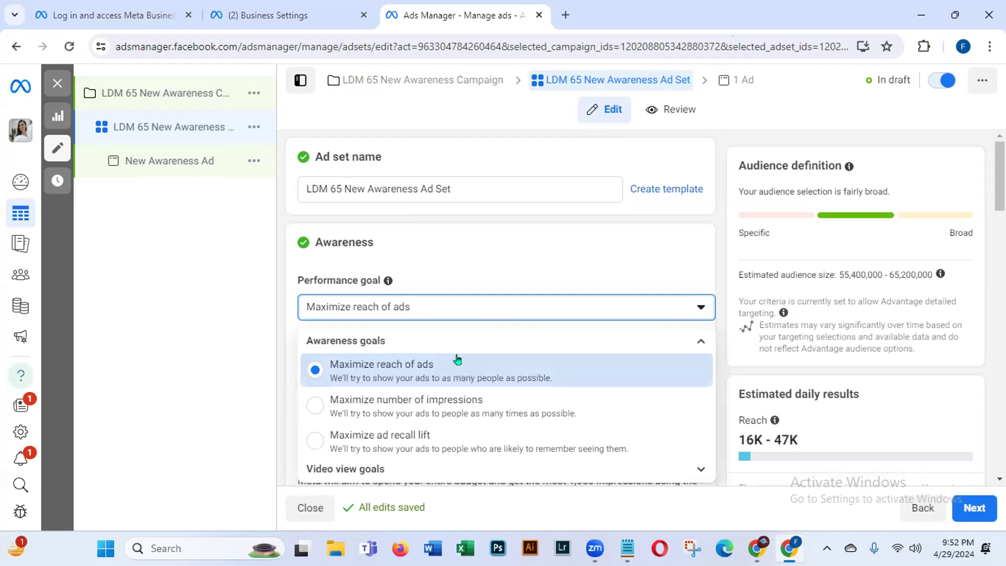
pyautogui.click(375, 370)
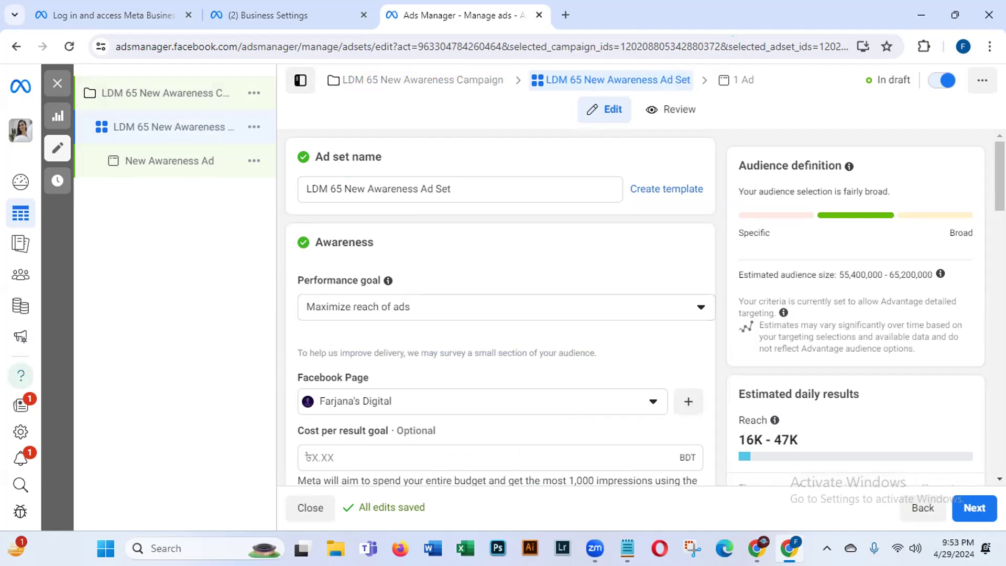
pyautogui.scroll(-4, 465, 314)
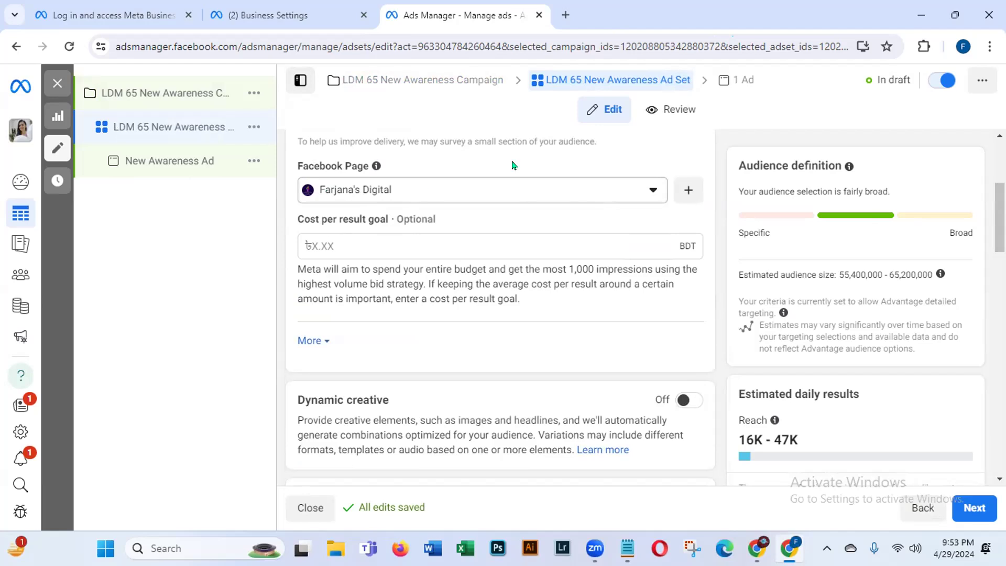
# Step: Keep the current Facebook Page and expand the frequency cap, charging and delivery type settings
pyautogui.click(643, 195)
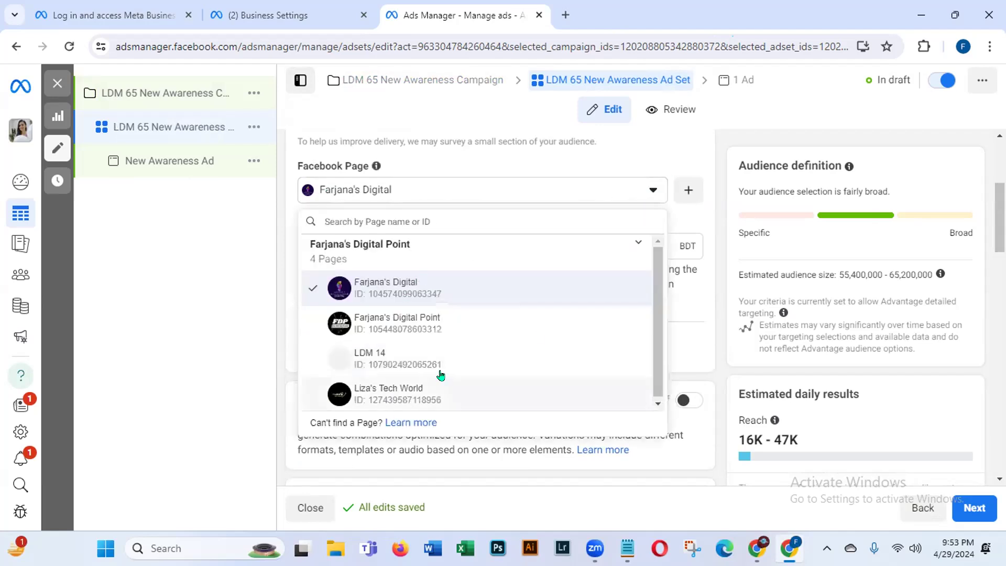
pyautogui.moveTo(657, 307); pyautogui.dragTo(646, 351)
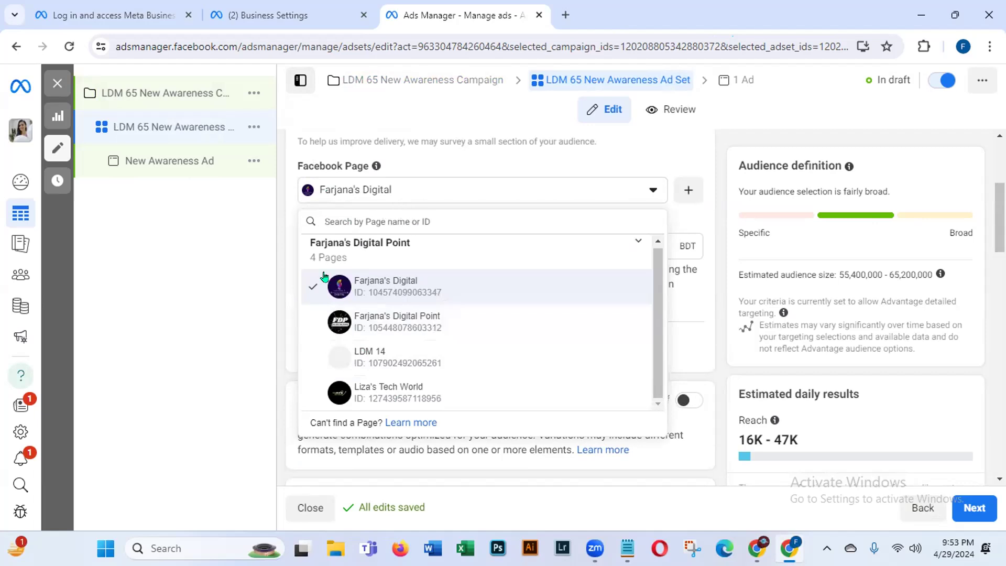
pyautogui.click(377, 287)
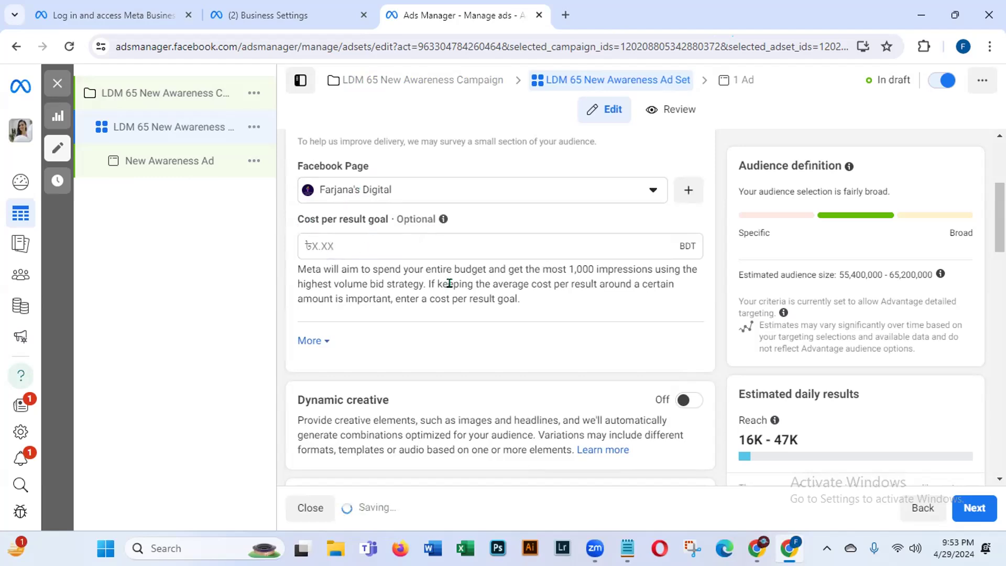
pyautogui.click(322, 339)
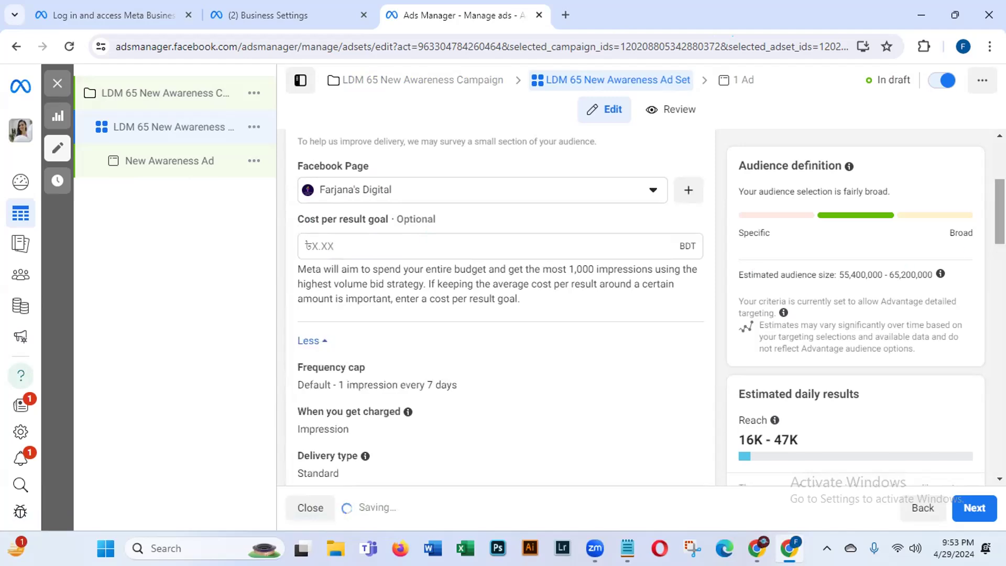
pyautogui.moveTo(999, 212); pyautogui.dragTo(999, 241)
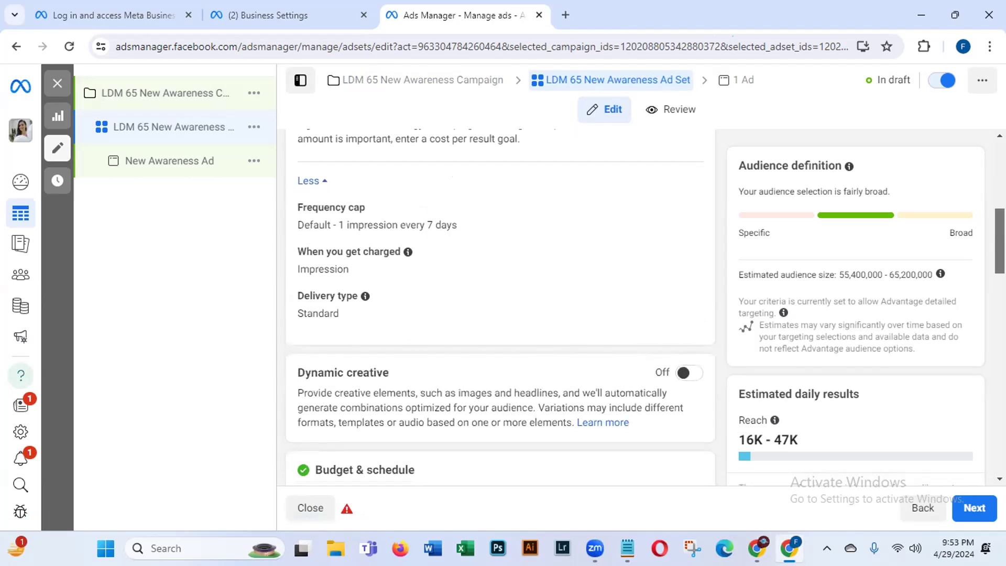
pyautogui.scroll(1, 292, 265)
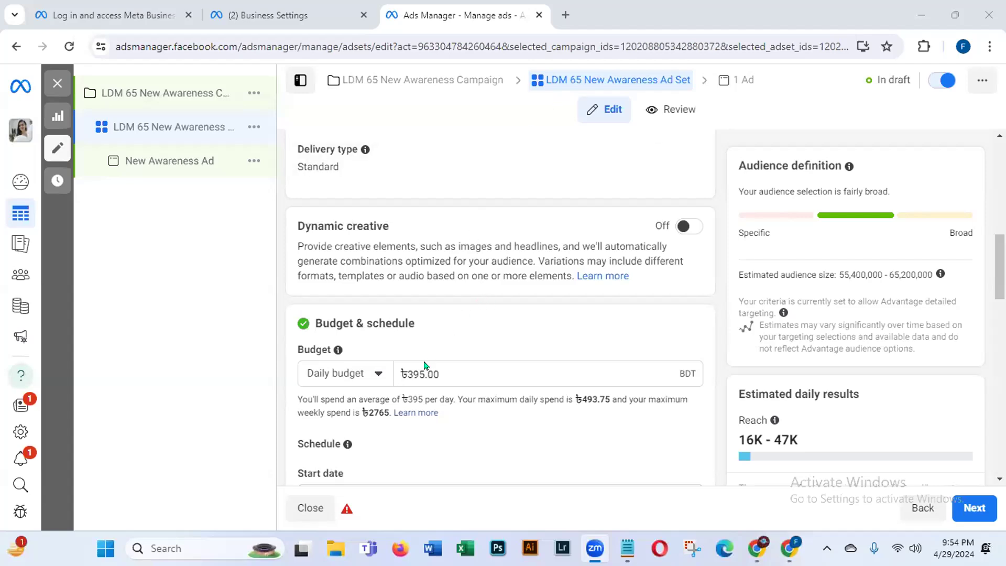
# Step: Keep Daily budget as the budget type and change the amount from ৳395.00 to 1000 BDT
pyautogui.moveTo(311, 323); pyautogui.dragTo(473, 322)
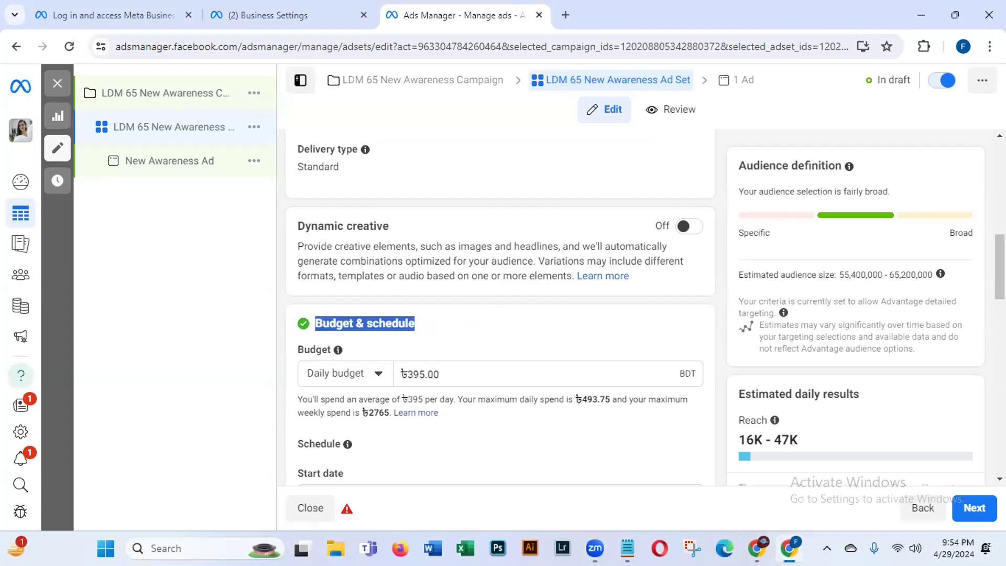
pyautogui.scroll(-2, 473, 323)
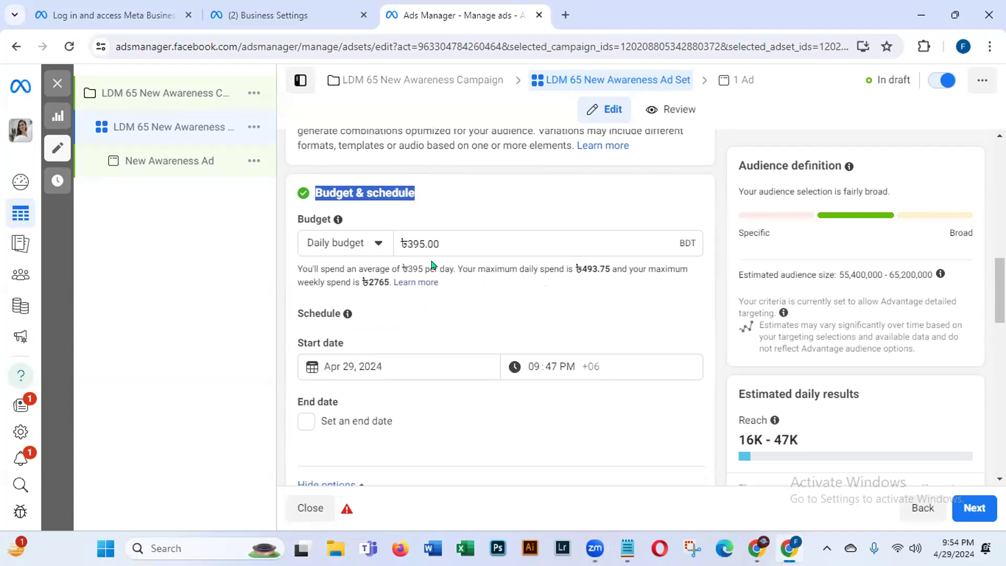
pyautogui.click(382, 244)
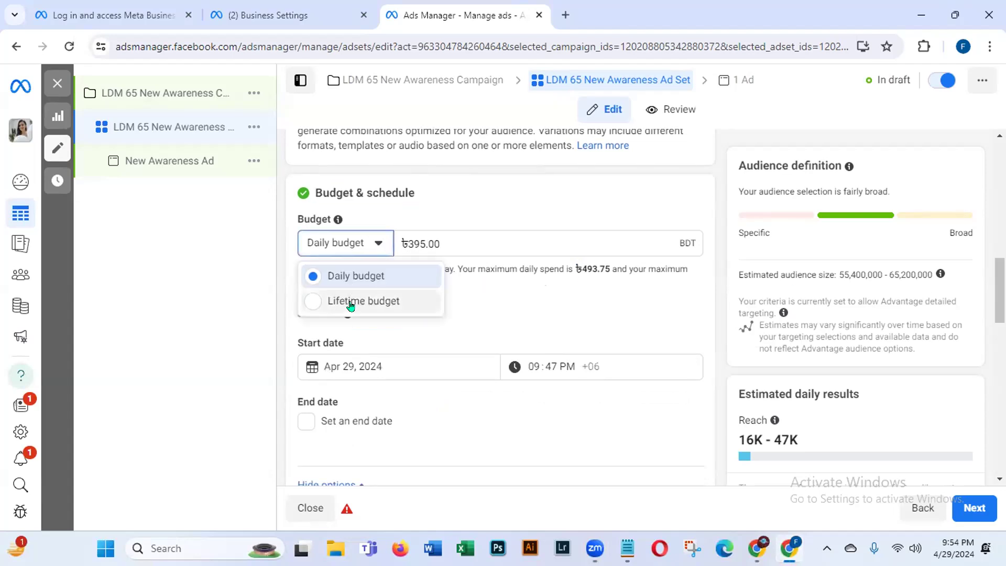
pyautogui.click(373, 269)
pyautogui.click(443, 244)
pyautogui.press('BackSpace')
pyautogui.press('BackSpace')
pyautogui.press('BackSpace')
pyautogui.press('BackSpace')
pyautogui.press('BackSpace')
pyautogui.press('BackSpace')
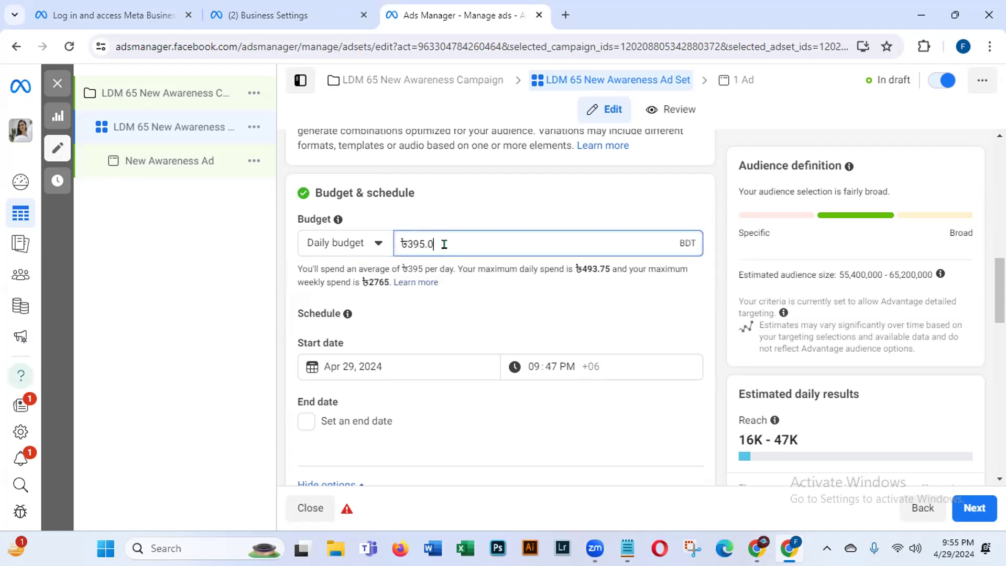
pyautogui.write('1000')
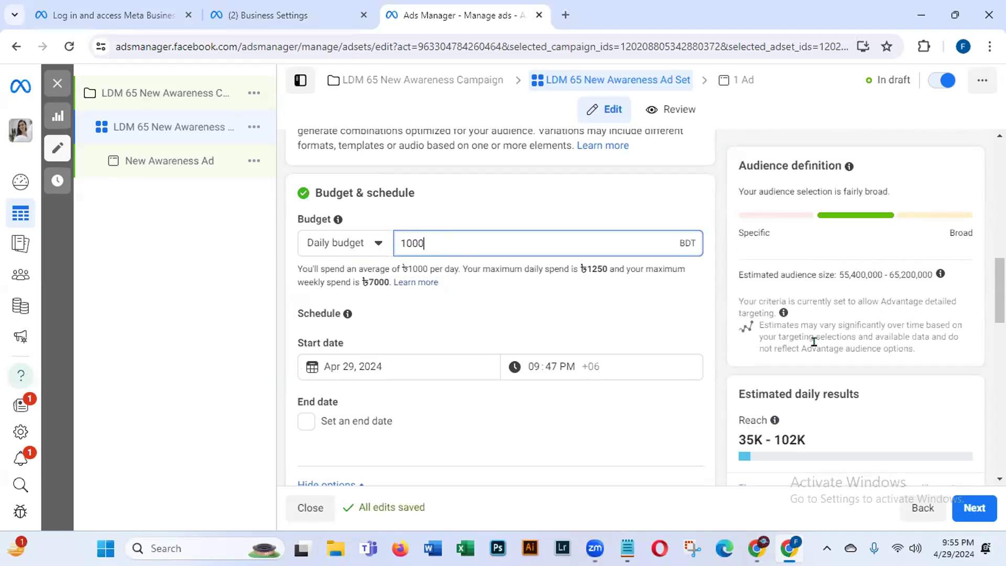
pyautogui.moveTo(999, 293); pyautogui.dragTo(990, 320)
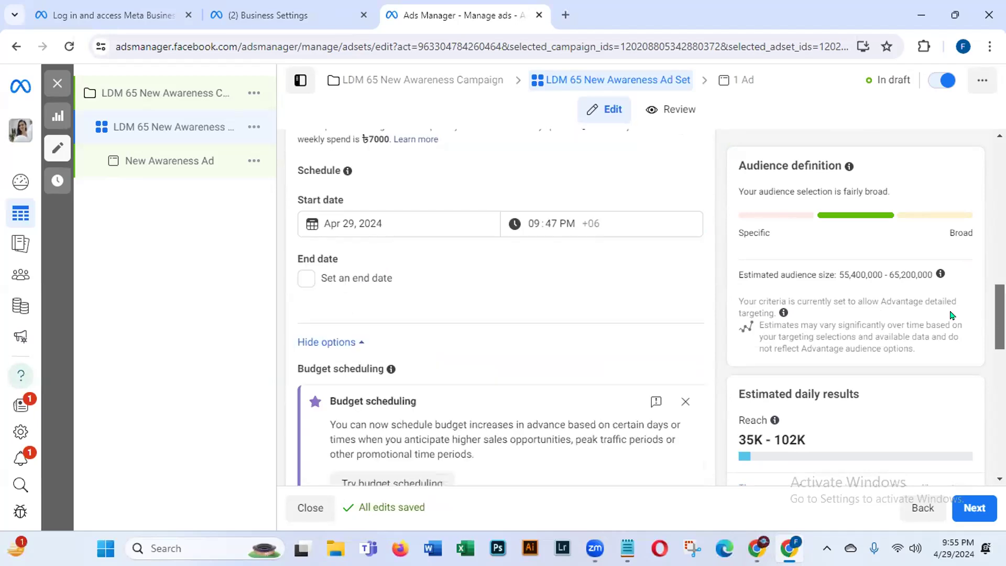
# Step: Try a start date of April 30 with a 12:00 PM start time
pyautogui.click(329, 220)
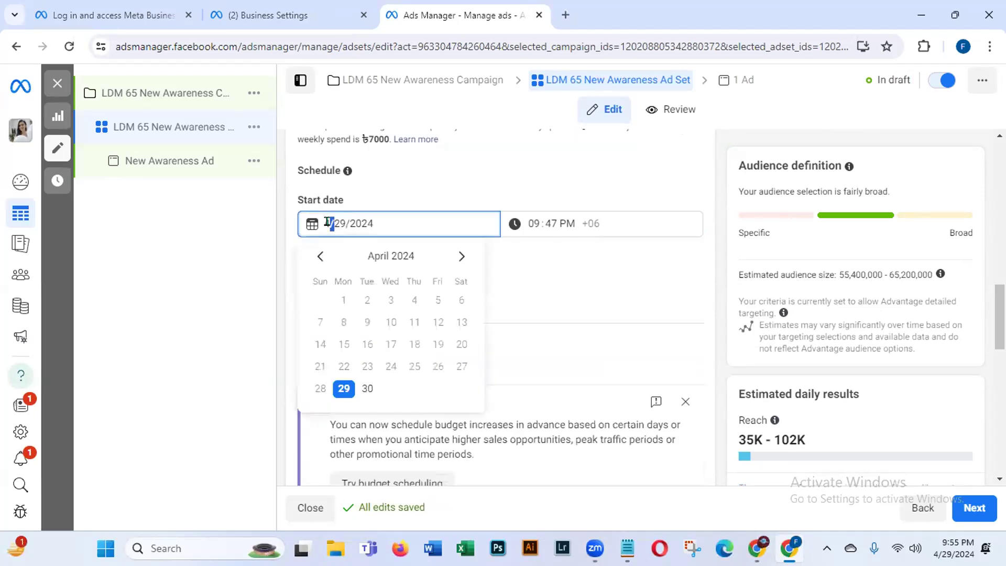
pyautogui.click(367, 389)
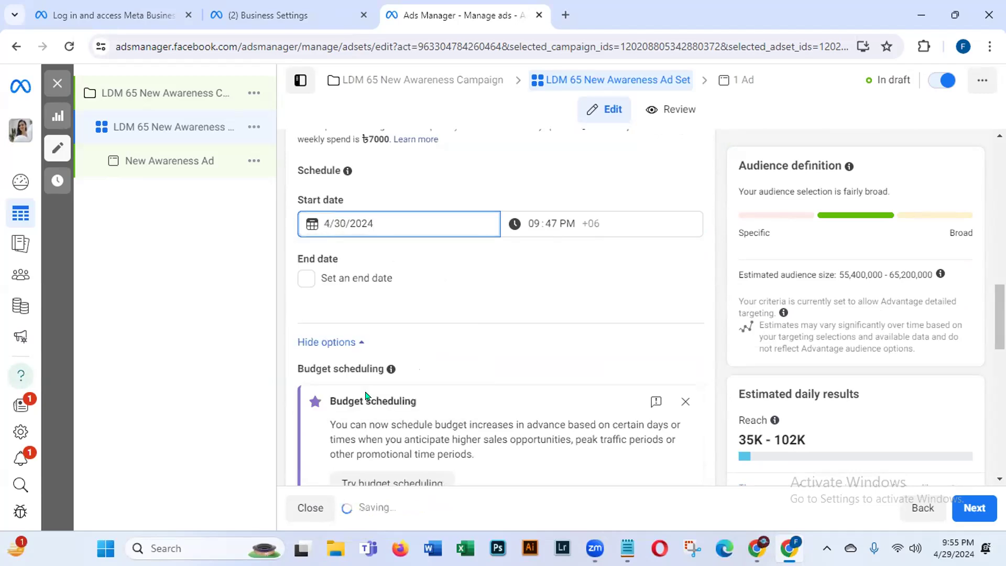
pyautogui.click(549, 222)
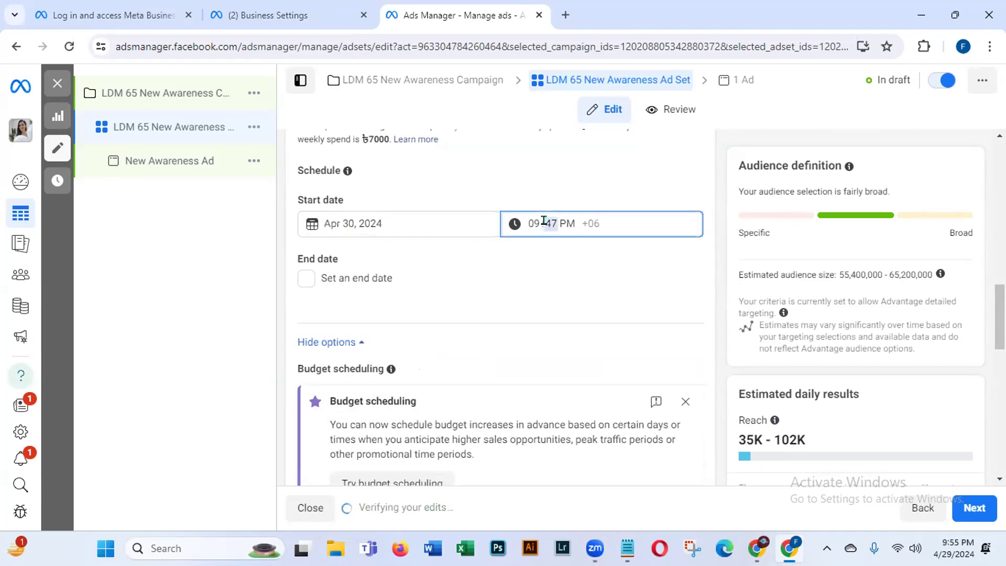
pyautogui.click(532, 222)
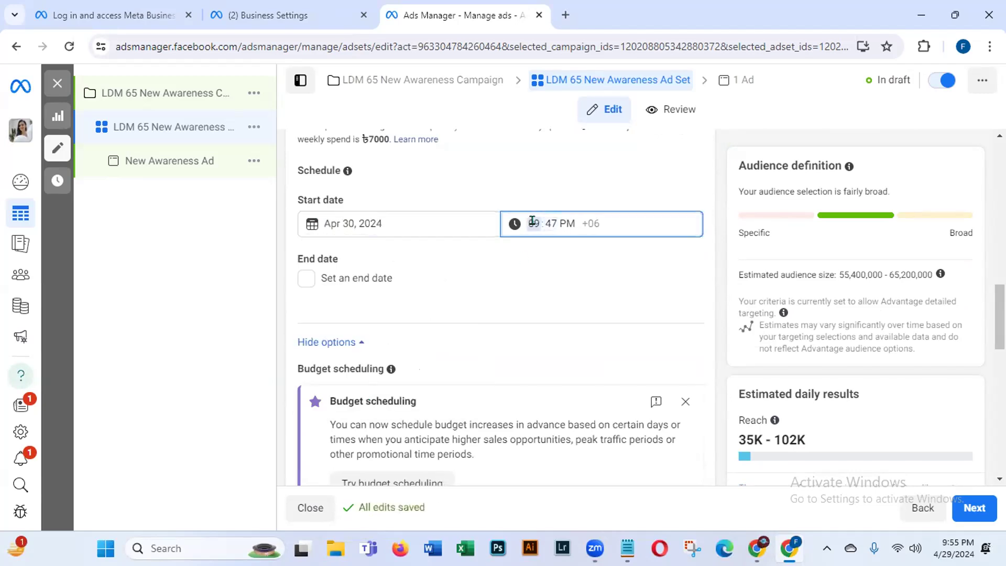
pyautogui.write('12:00')
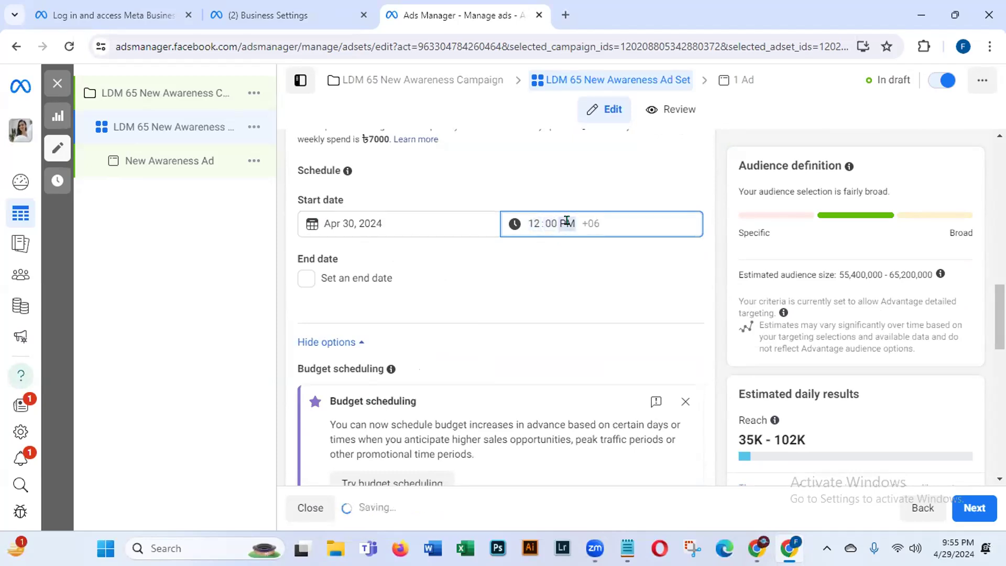
pyautogui.click(564, 222)
pyautogui.click(513, 223)
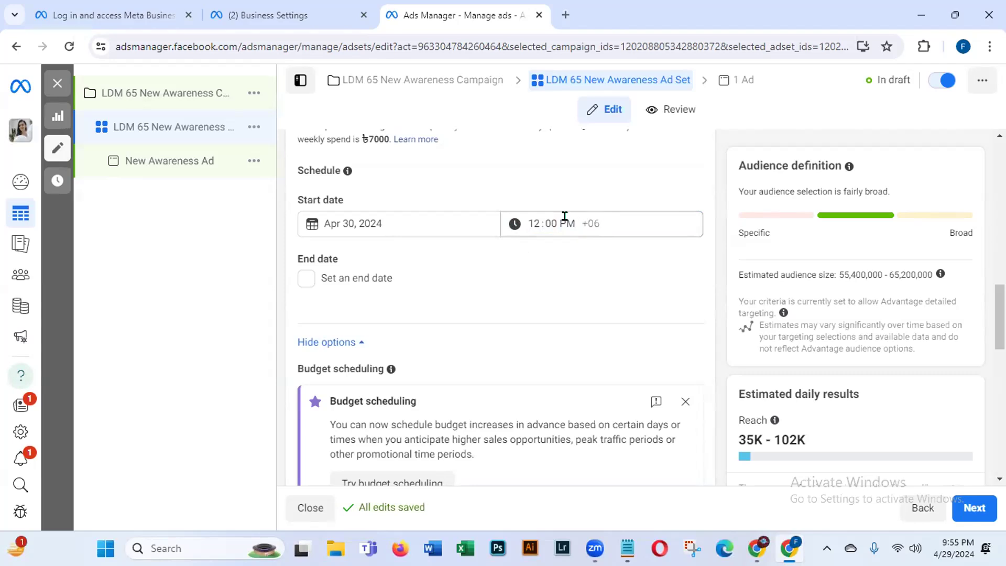
pyautogui.click(563, 216)
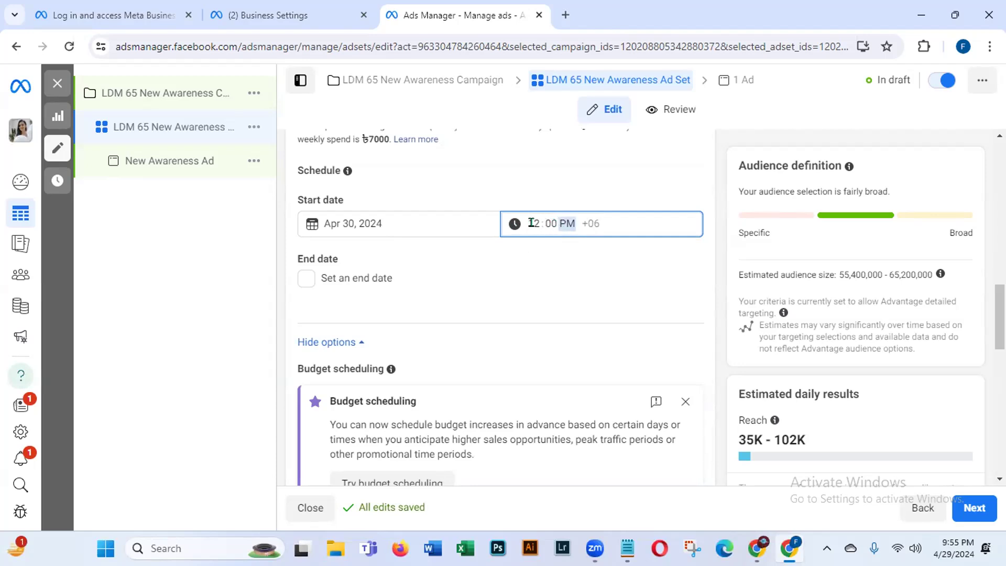
pyautogui.click(537, 222)
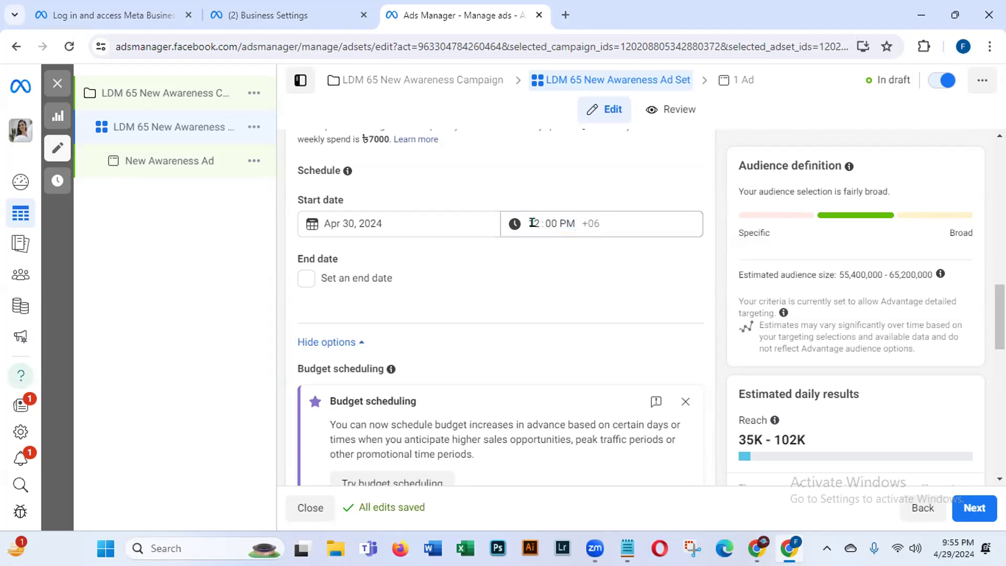
pyautogui.click(532, 222)
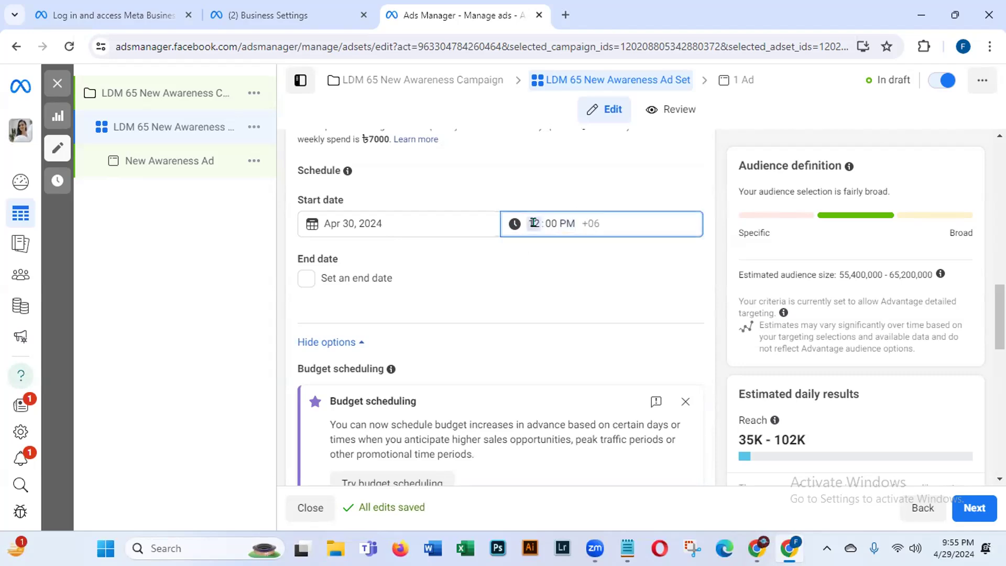
# Step: Change the start to April 29, 2024 at 11:59 PM and enable an end date
pyautogui.click(338, 215)
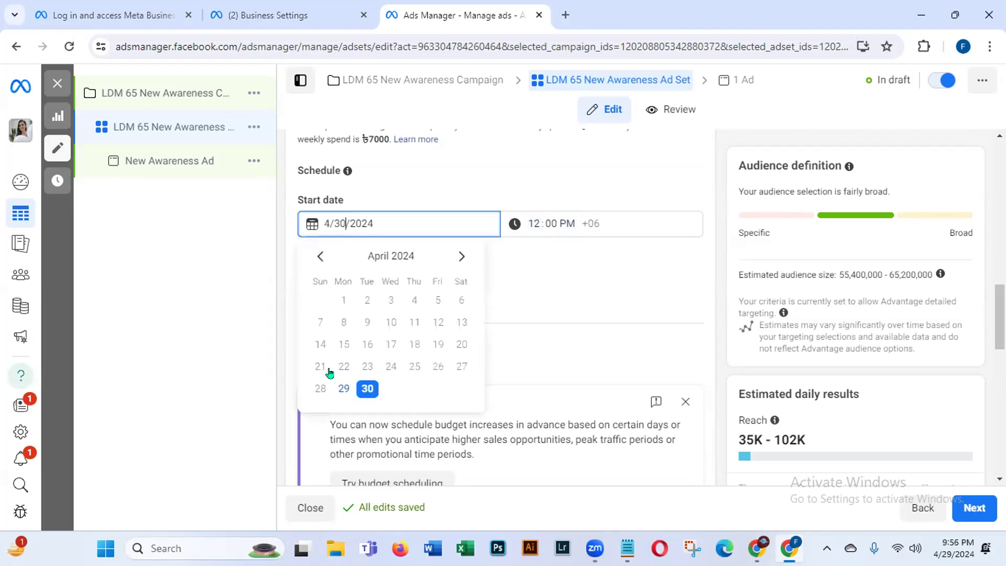
pyautogui.click(343, 388)
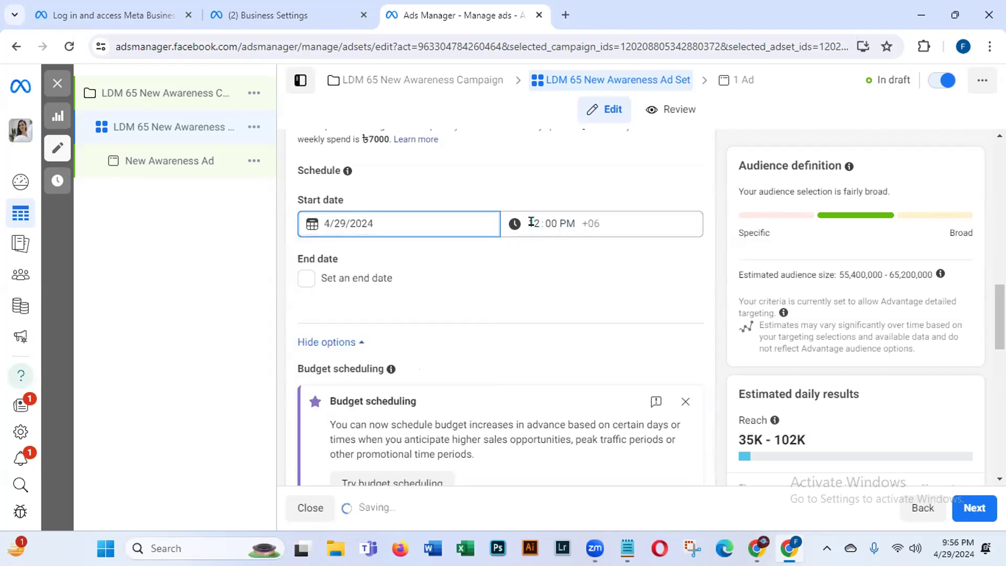
pyautogui.click(532, 221)
pyautogui.write('11')
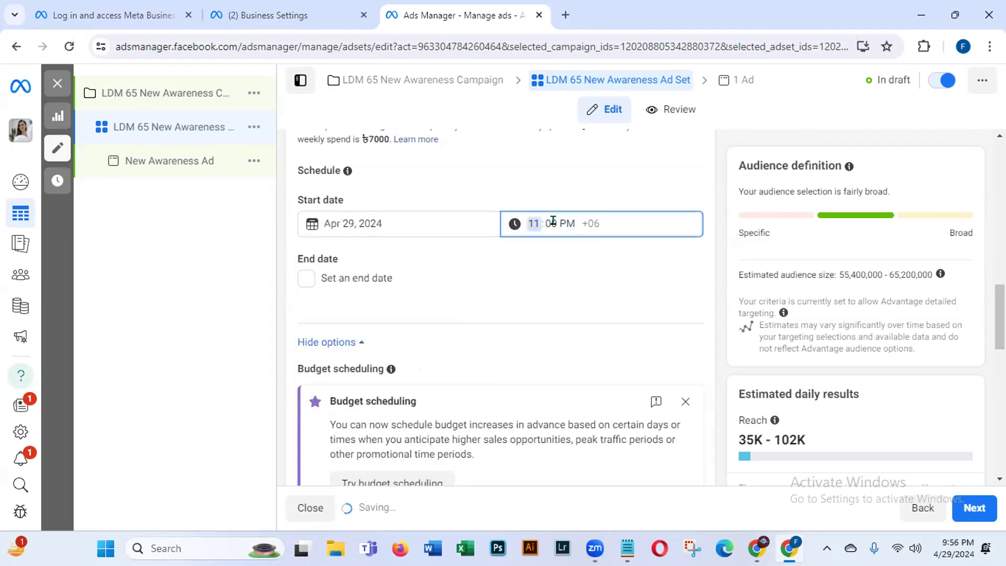
pyautogui.click(552, 220)
pyautogui.write('50')
pyautogui.write('09')
pyautogui.click(475, 268)
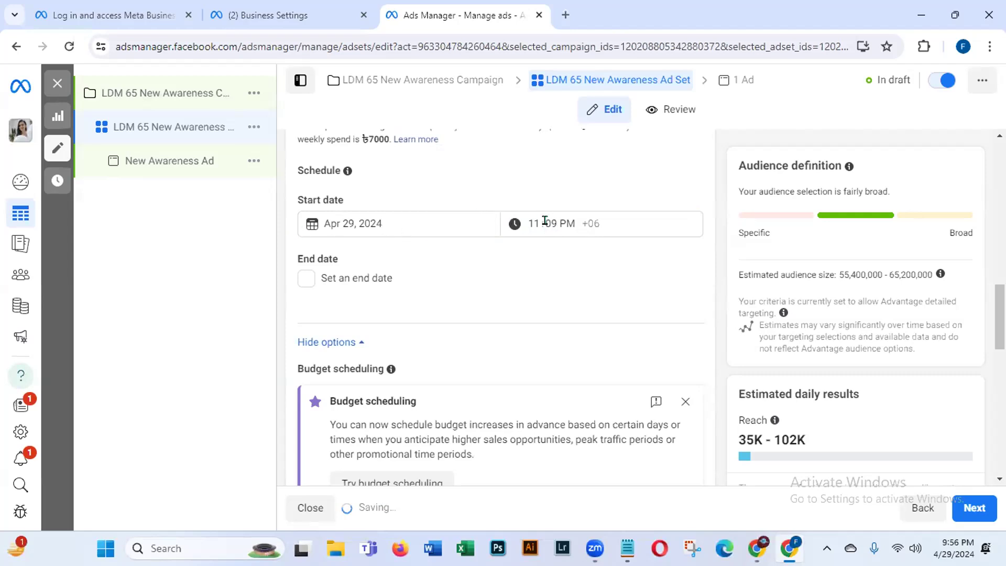
pyautogui.click(544, 221)
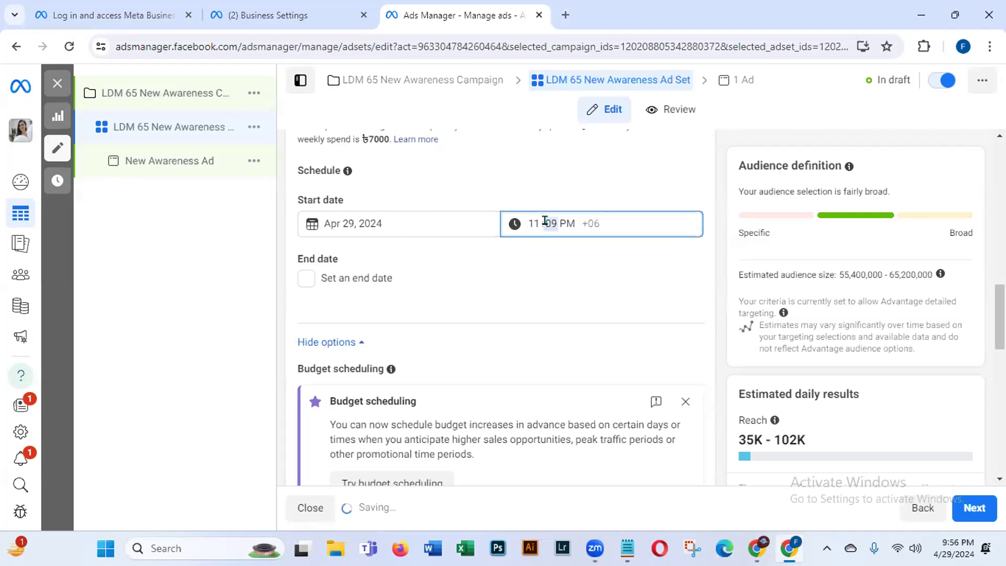
pyautogui.write('59')
pyautogui.click(531, 264)
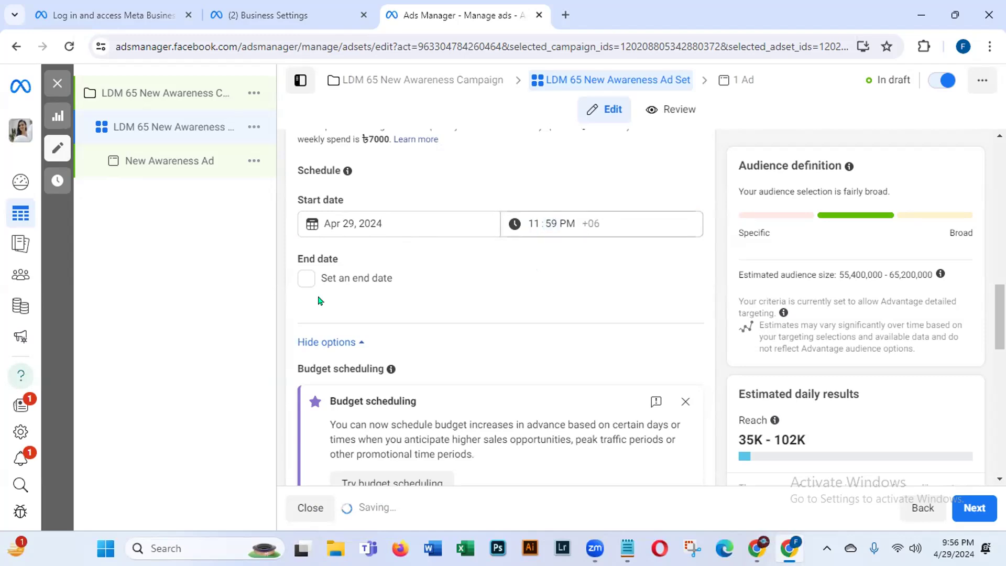
pyautogui.click(305, 276)
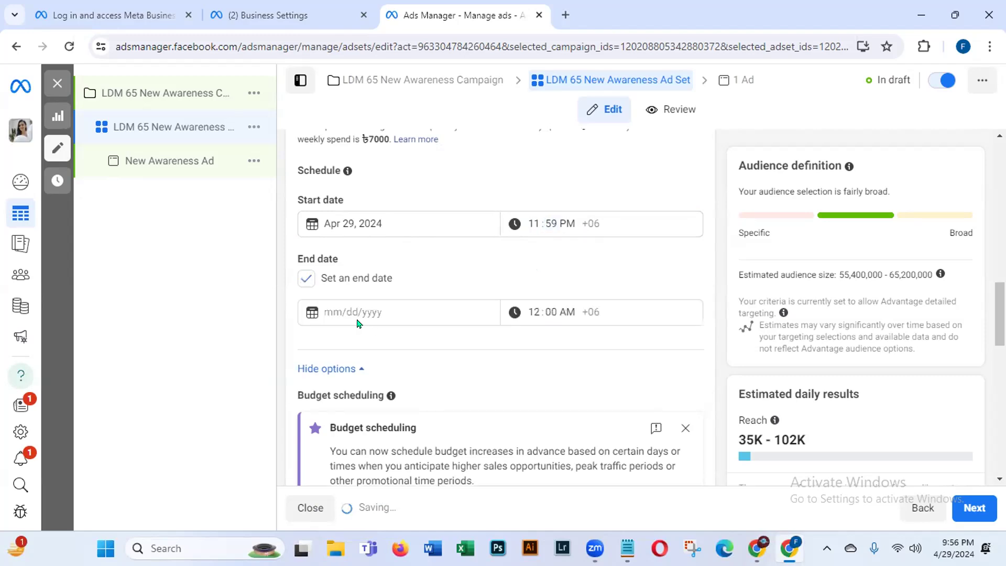
# Step: Pick May 5, 2024 in the end-date calendar, keeping the 12:00 AM end time
pyautogui.click(345, 309)
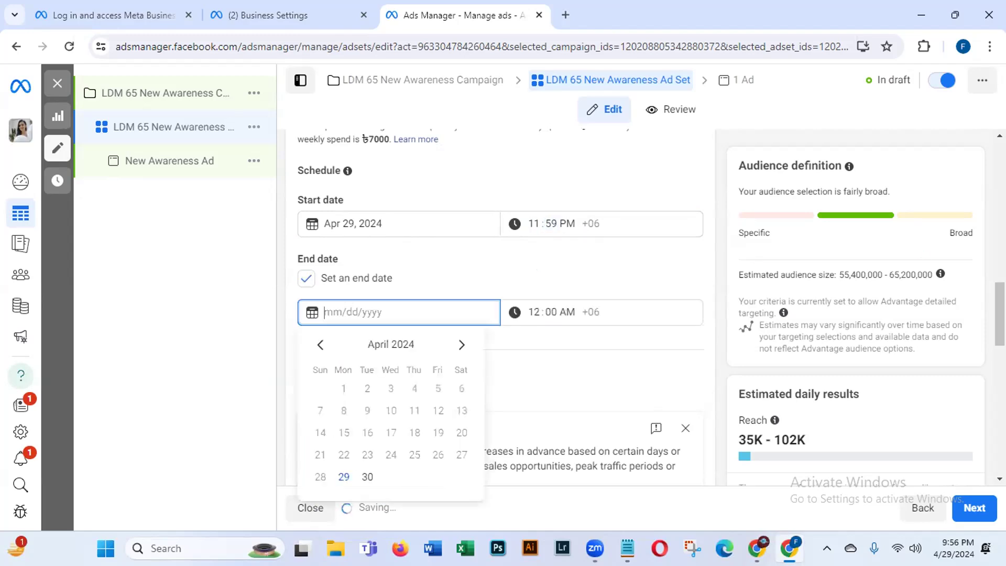
pyautogui.scroll(-2, 366, 220)
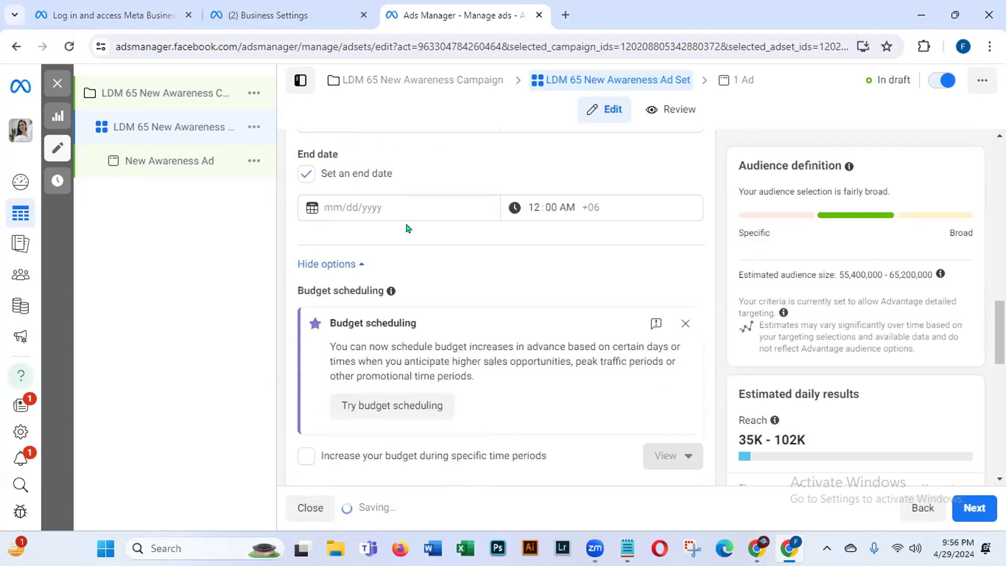
pyautogui.click(361, 208)
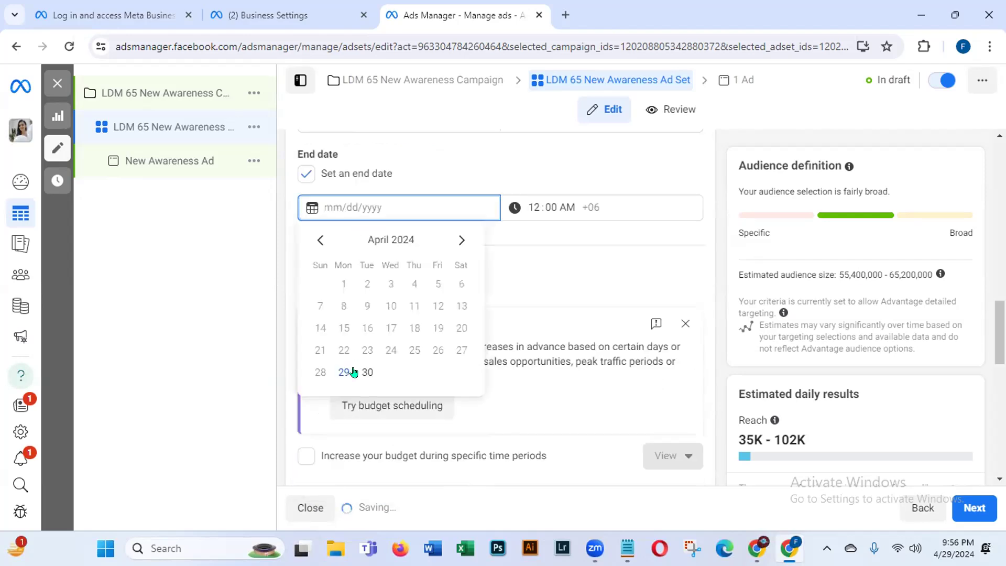
pyautogui.click(460, 239)
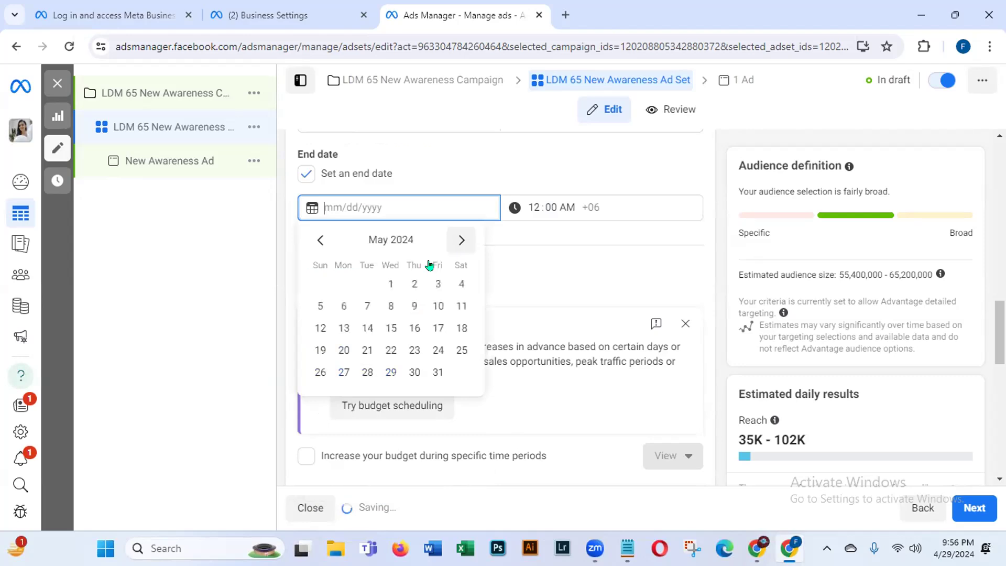
pyautogui.click(320, 306)
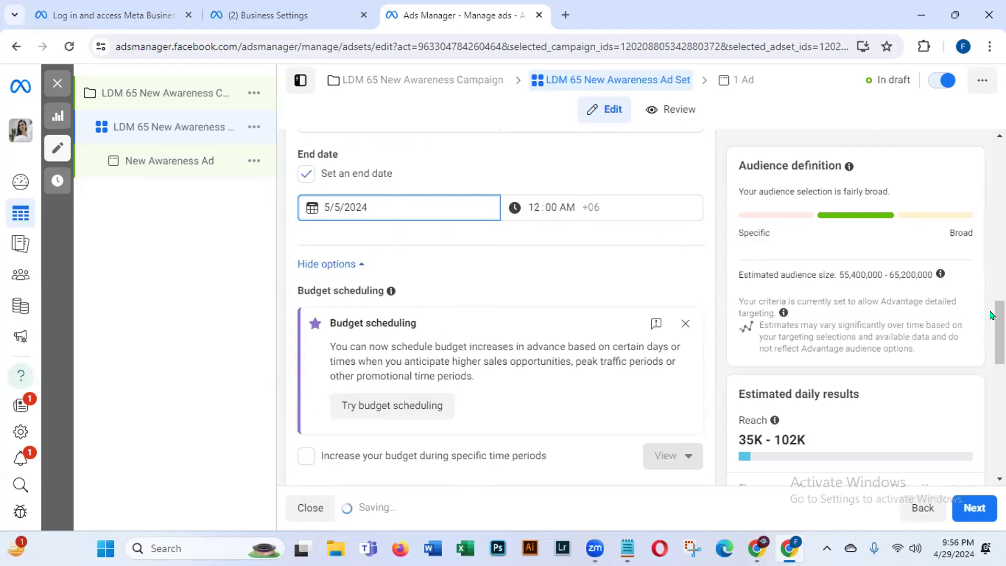
pyautogui.moveTo(999, 333); pyautogui.dragTo(972, 388)
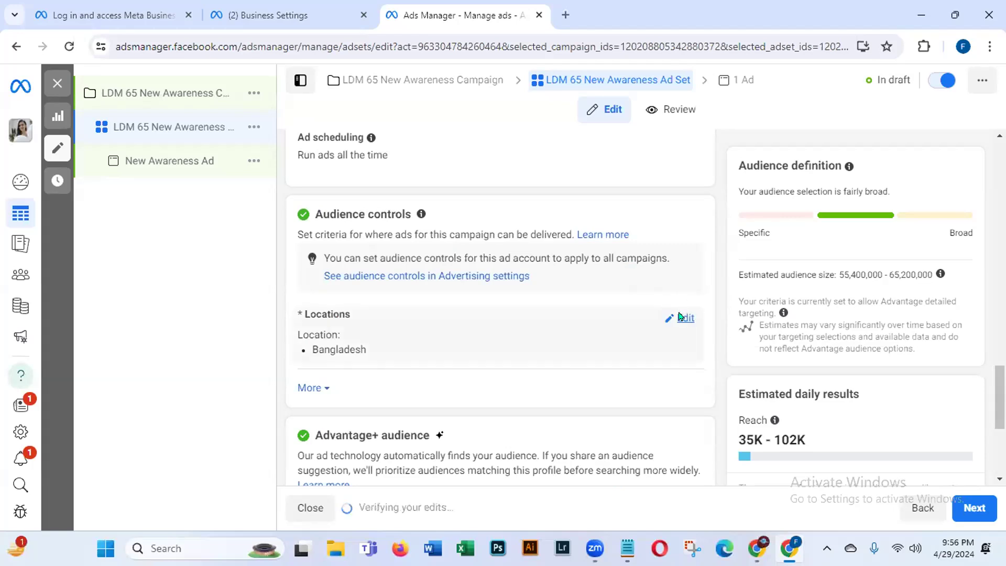
# Step: Replace all-Bangladesh targeting with Dhaka, Dhaka Division chosen from the location suggestions
pyautogui.click(680, 316)
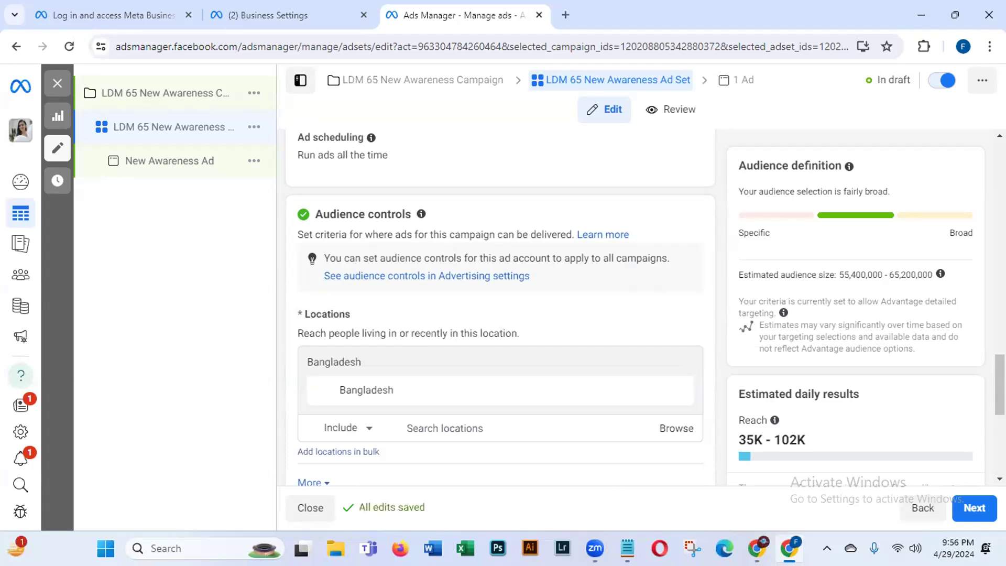
pyautogui.scroll(-1, 500, 314)
pyautogui.scroll(-1, 350, 239)
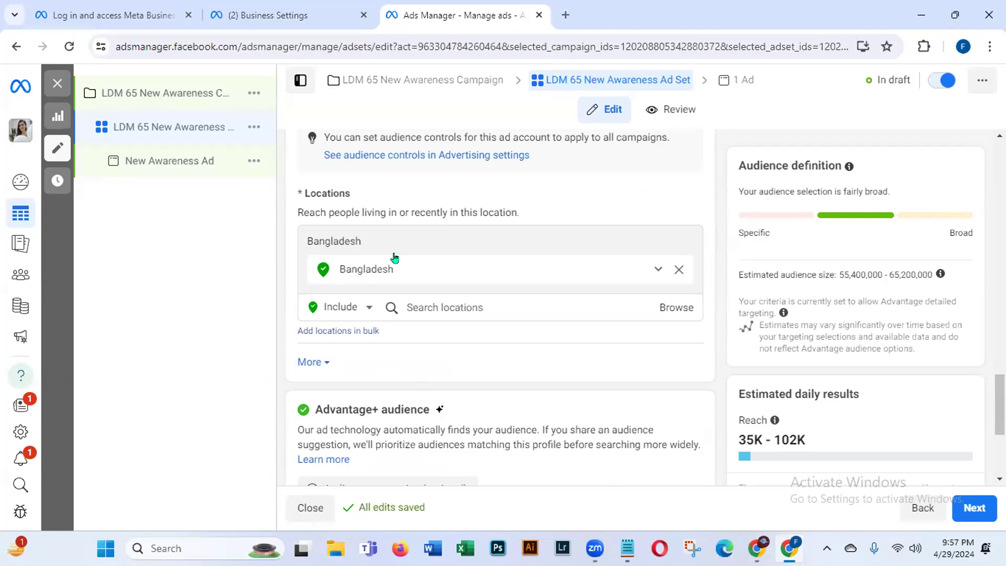
pyautogui.click(408, 308)
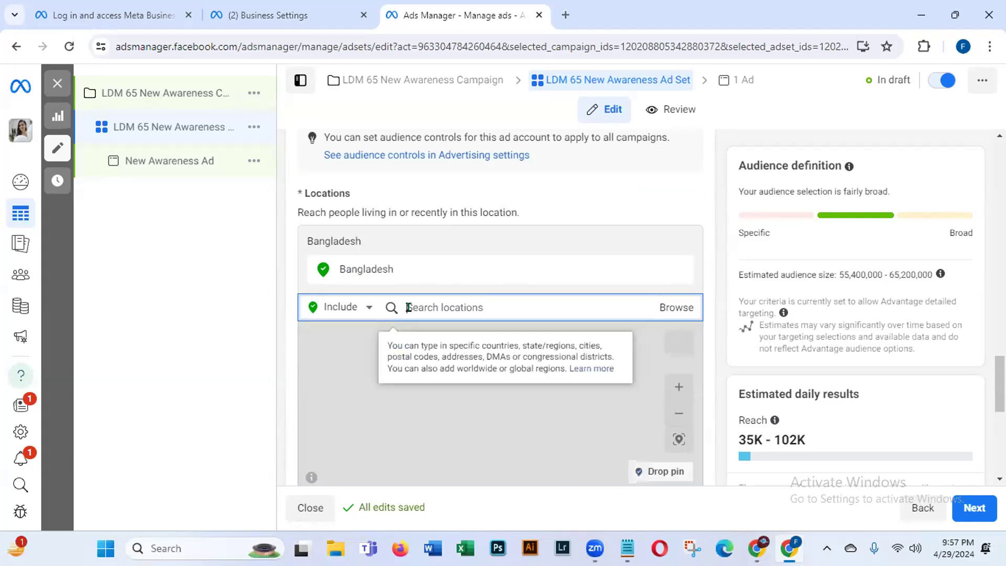
pyautogui.write('Dh')
pyautogui.write('ka')
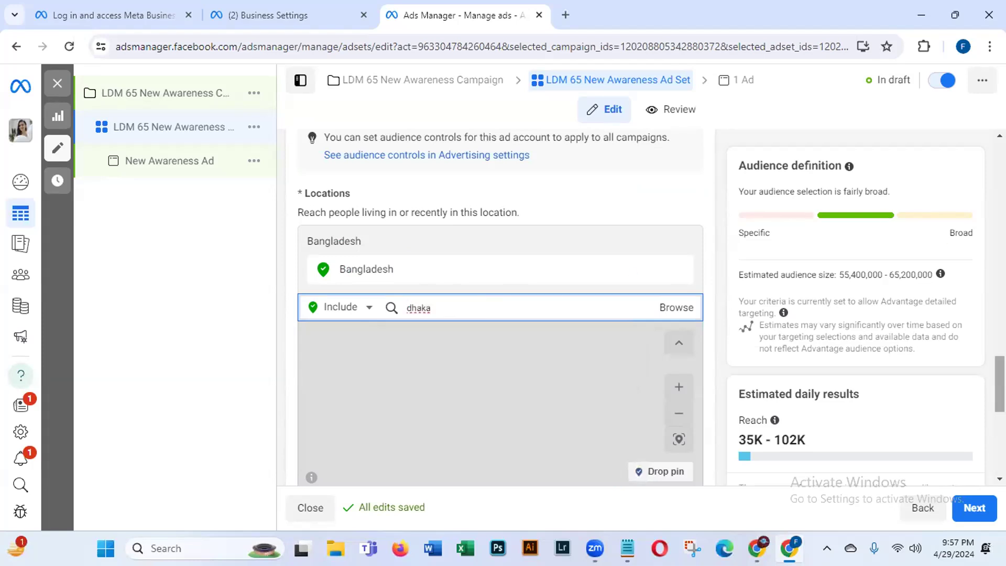
pyautogui.scroll(-2, 747, 349)
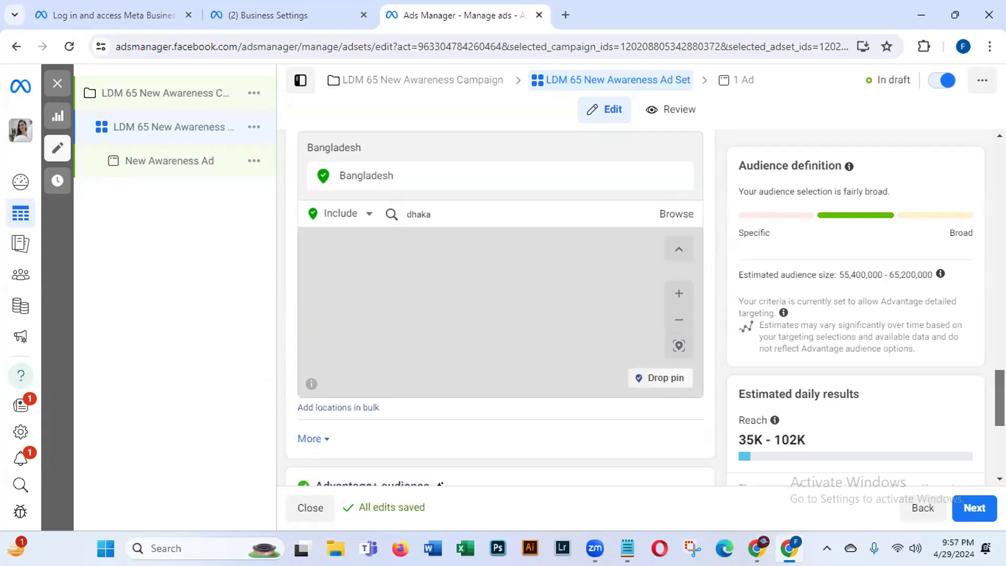
pyautogui.click(449, 209)
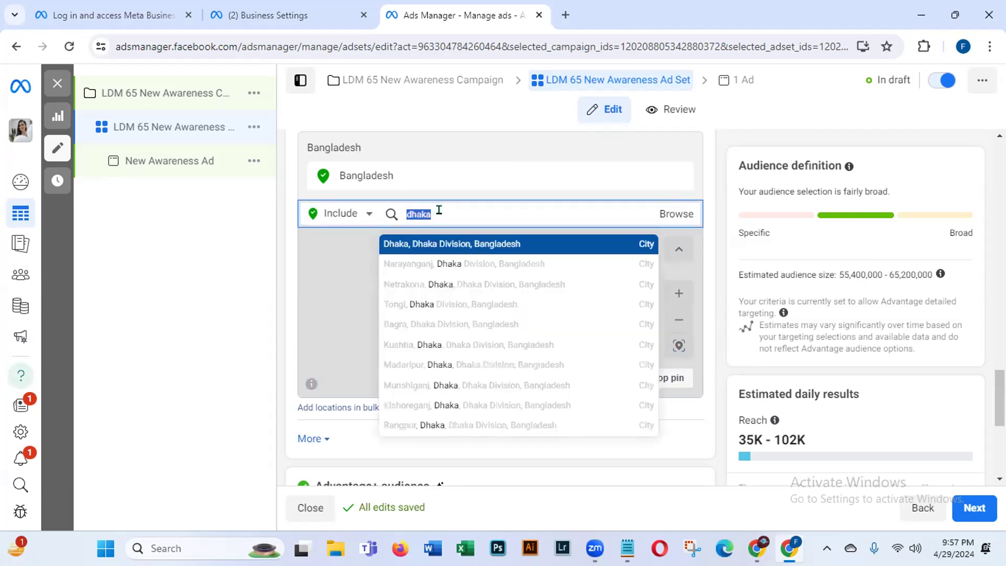
pyautogui.click(422, 244)
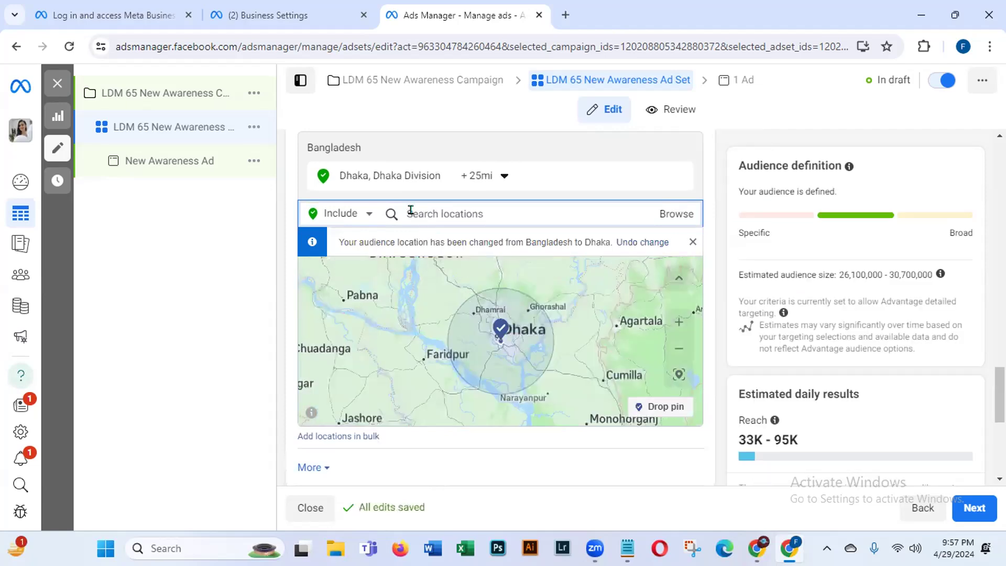
# Step: Add Chittagong as a second target location, then search for sylhet
pyautogui.write('chittagong')
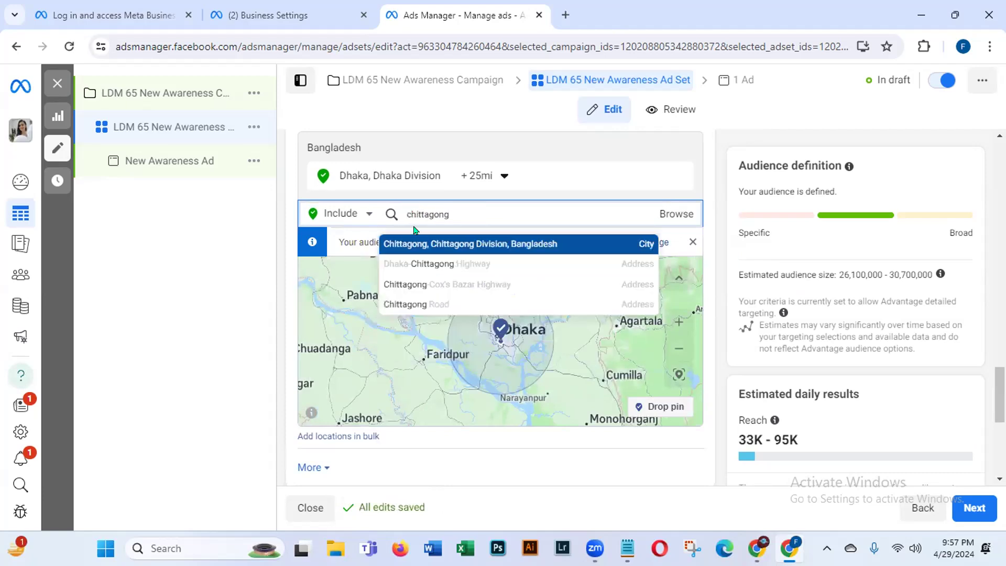
pyautogui.press('Return')
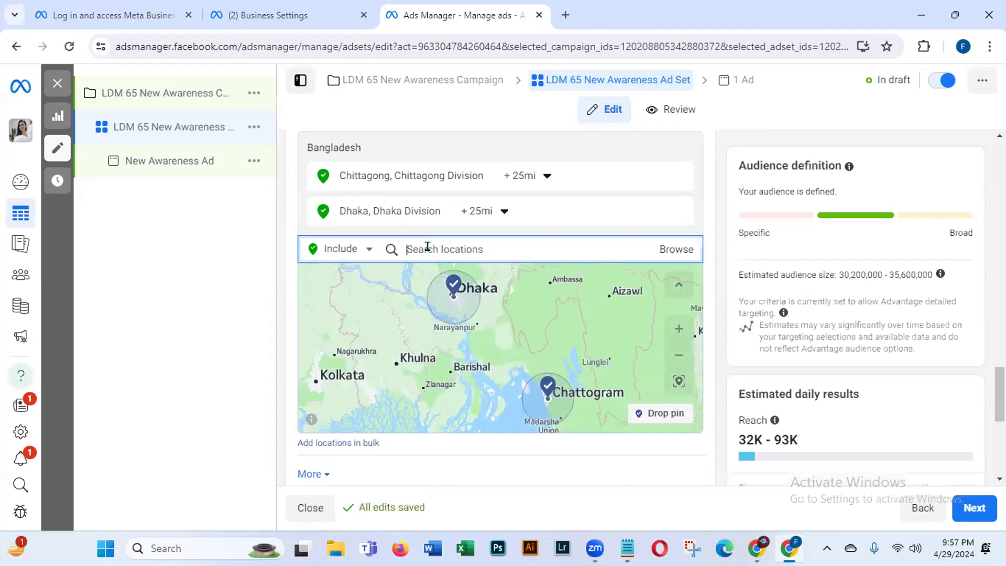
pyautogui.write('sylhet')
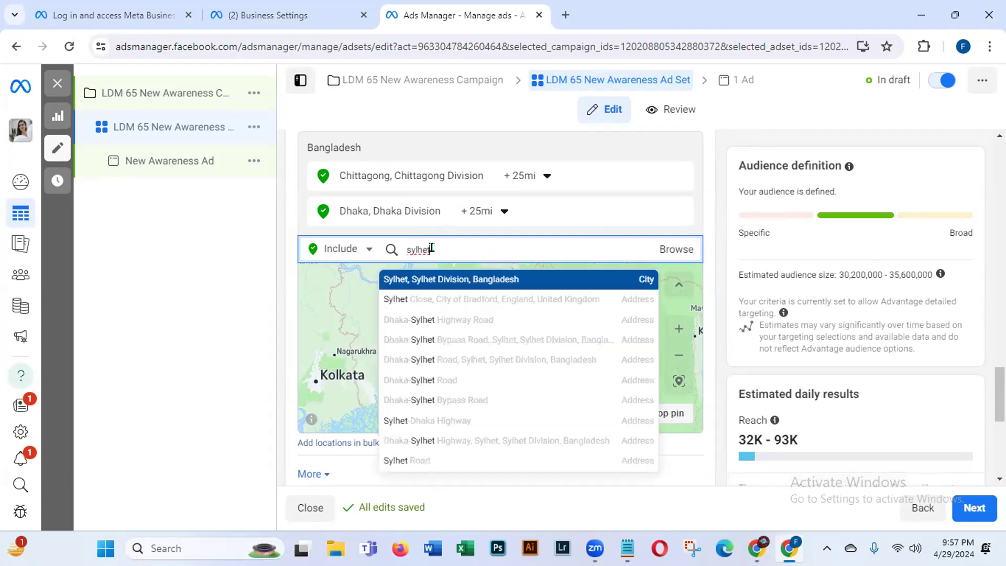
# Step: Add Sylhet, Sylhet Division and Barisal (searched as 'Barishal') to the target locations
pyautogui.click(444, 278)
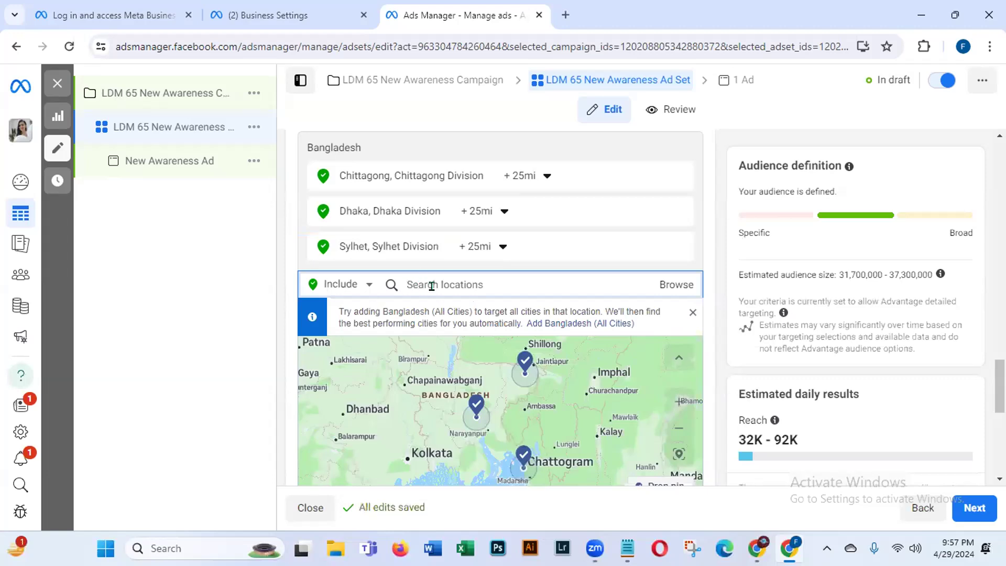
pyautogui.write('Barishal')
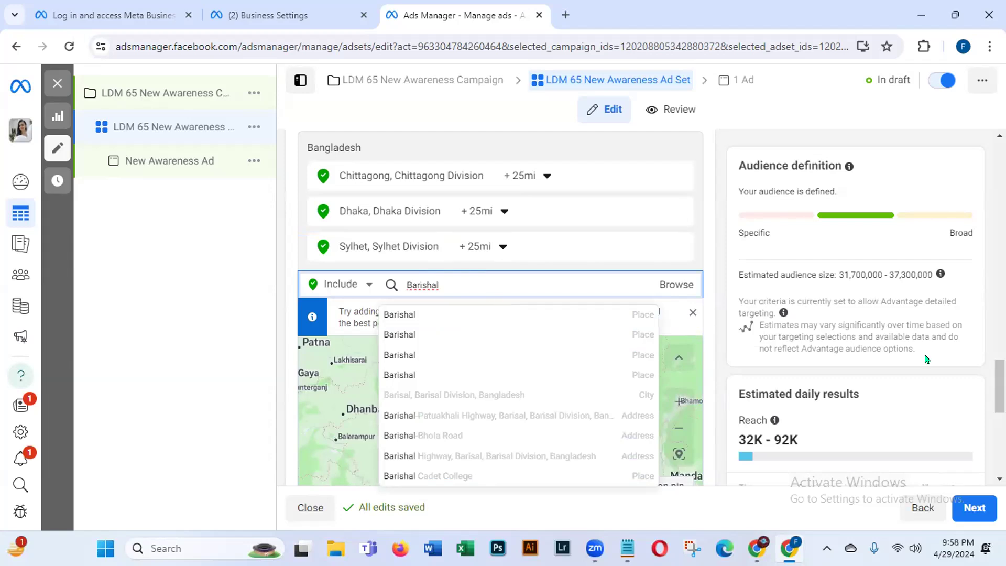
pyautogui.scroll(-2, 445, 171)
pyautogui.click(435, 180)
pyautogui.click(438, 180)
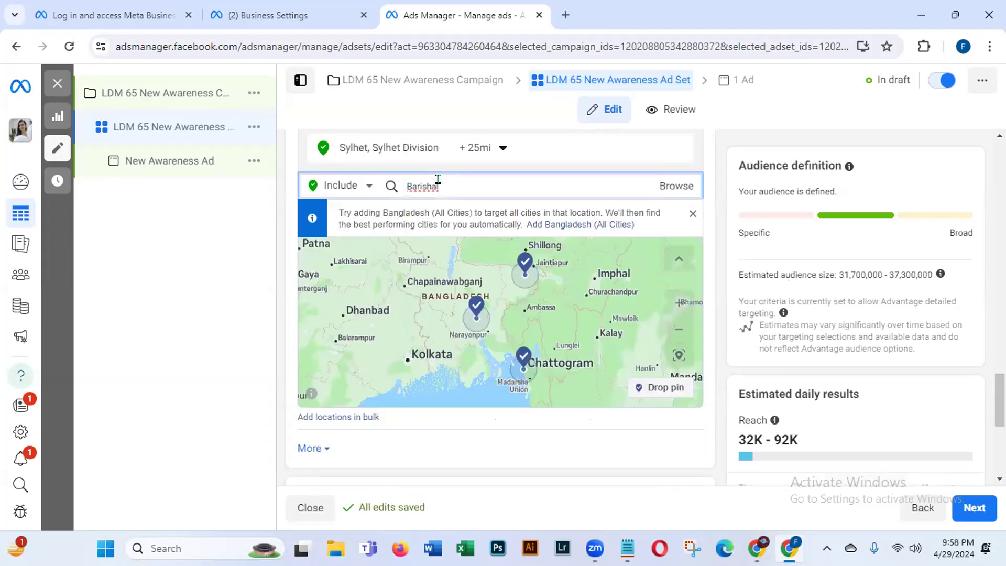
pyautogui.press('BackSpace')
pyautogui.press('BackSpace')
pyautogui.press('BackSpace')
pyautogui.press('BackSpace')
pyautogui.press('BackSpace')
pyautogui.press('BackSpace')
pyautogui.press('BackSpace')
pyautogui.press('BackSpace')
pyautogui.write('Barisha')
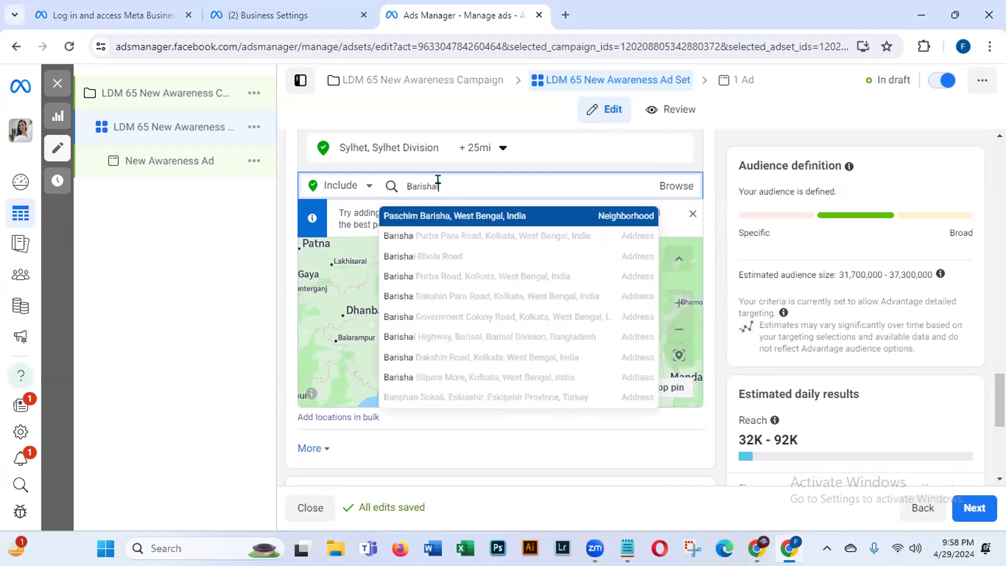
pyautogui.write('l')
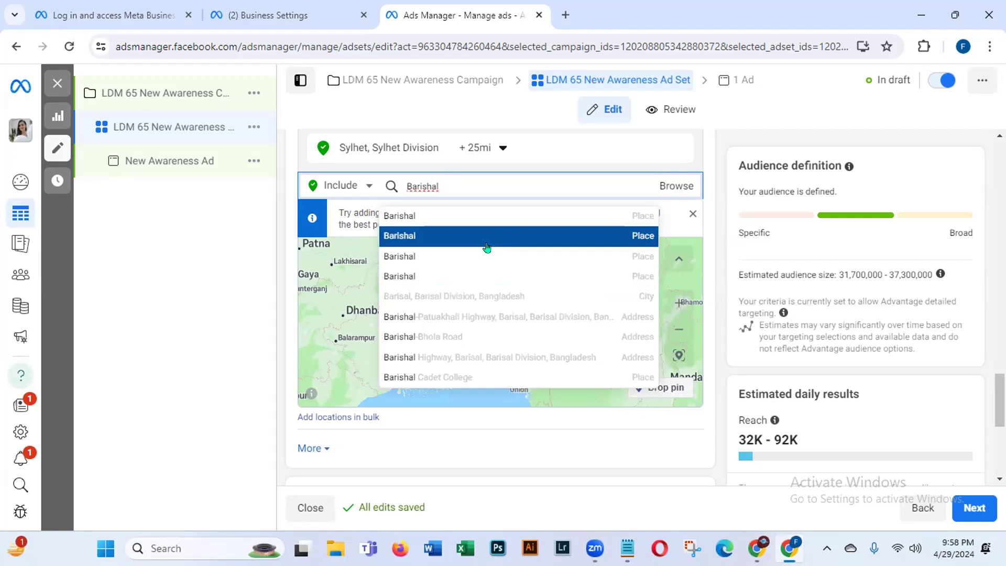
pyautogui.click(409, 296)
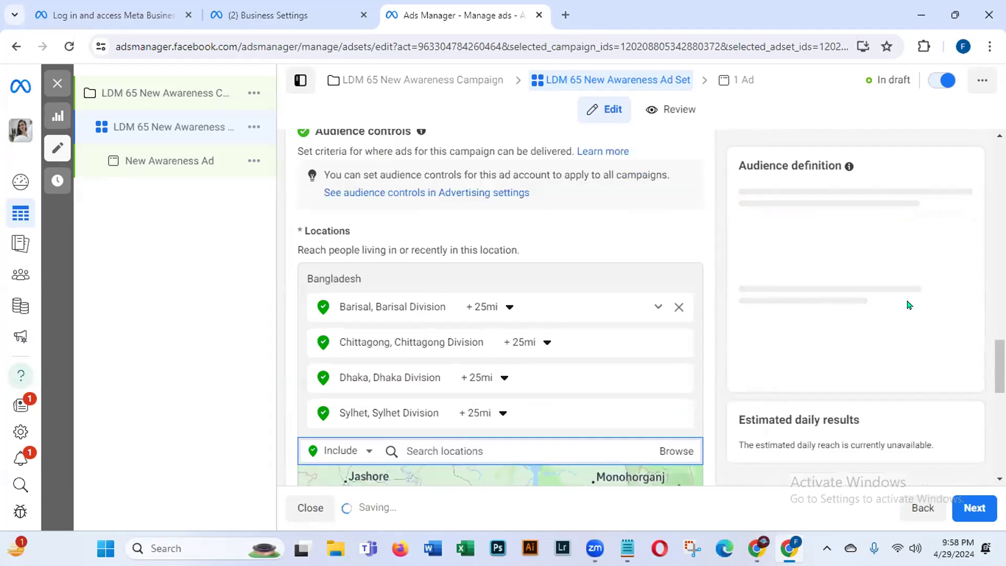
pyautogui.scroll(-5, 983, 401)
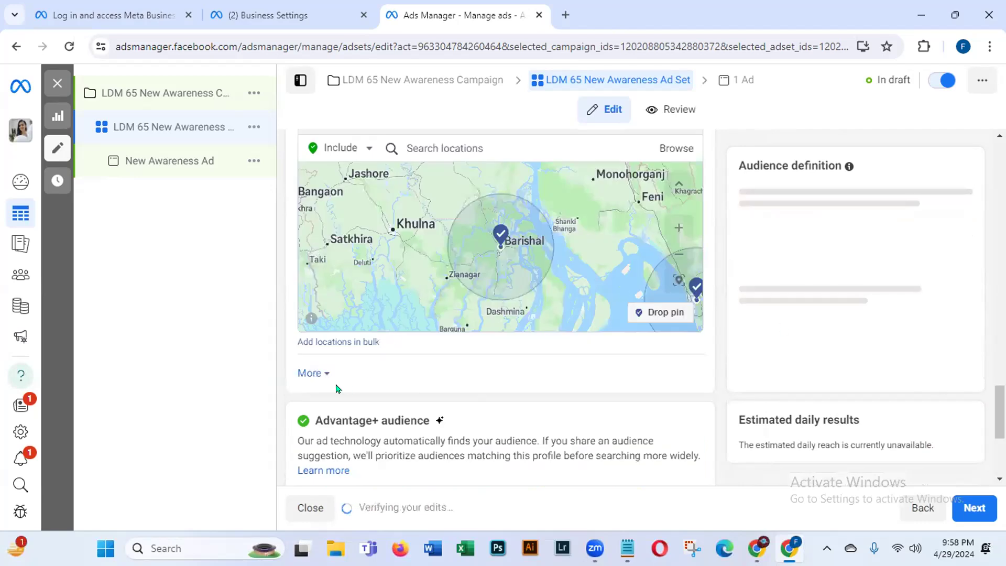
# Step: Raise the audience's minimum age from 18 to 21
pyautogui.click(310, 373)
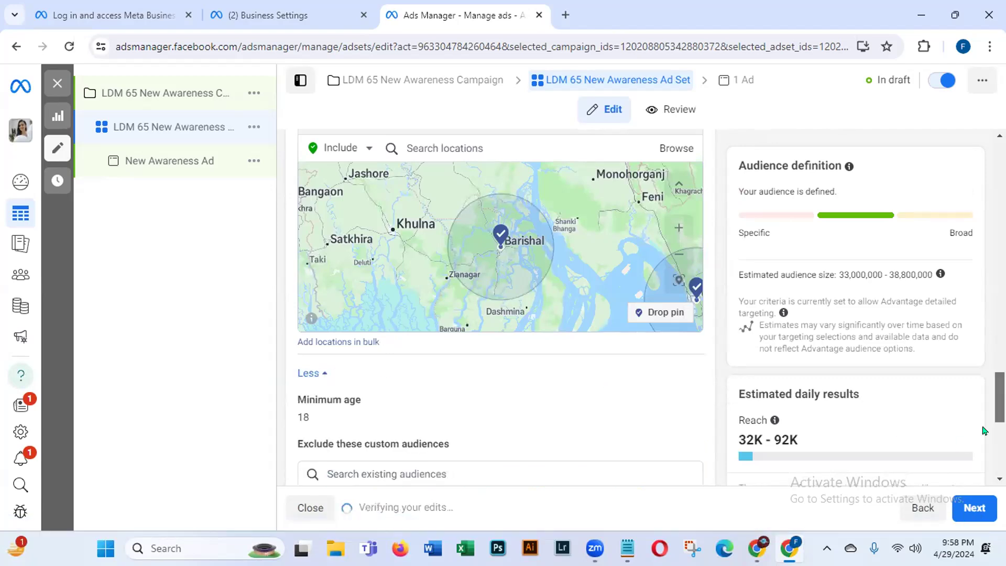
pyautogui.scroll(-3, 321, 231)
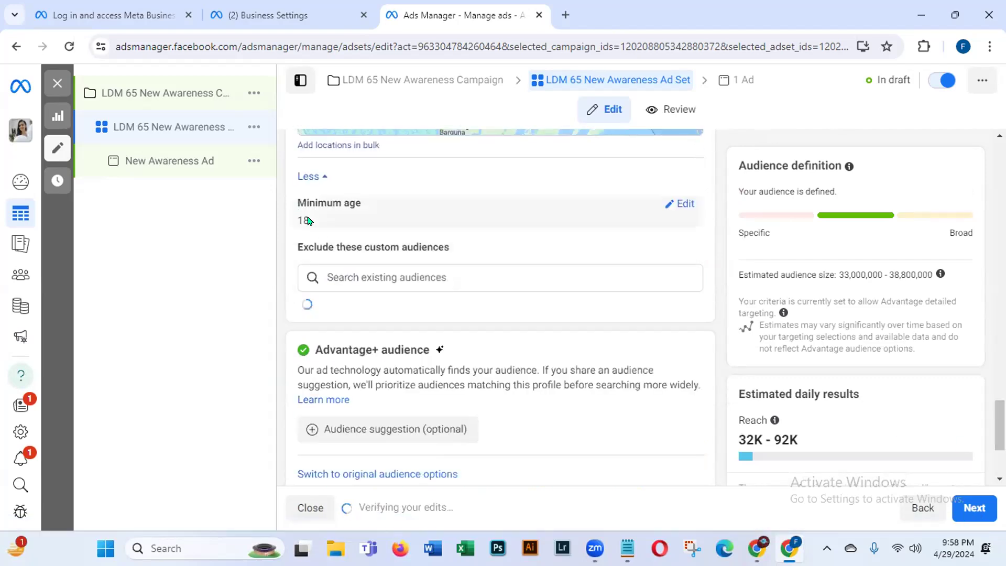
pyautogui.click(678, 207)
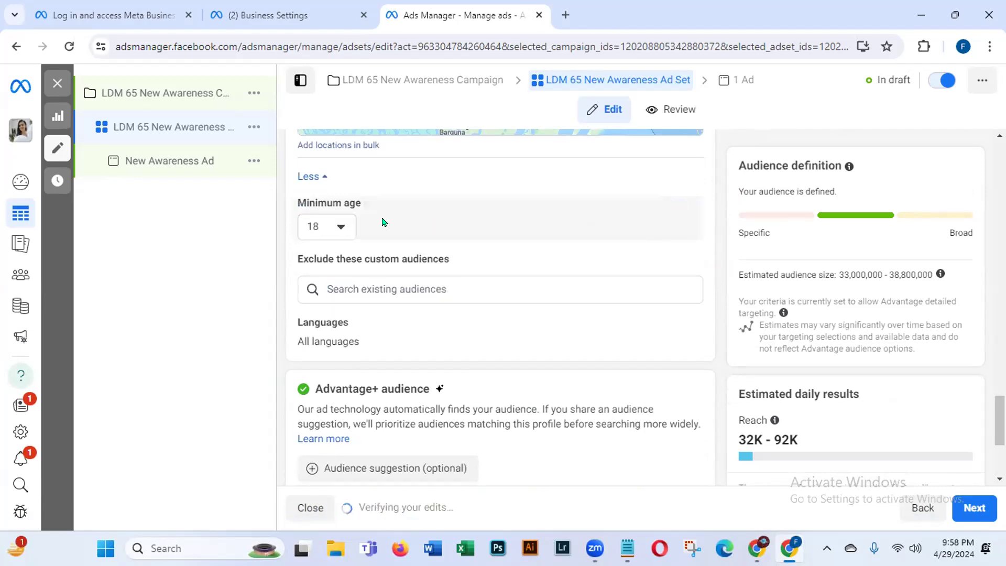
pyautogui.click(337, 223)
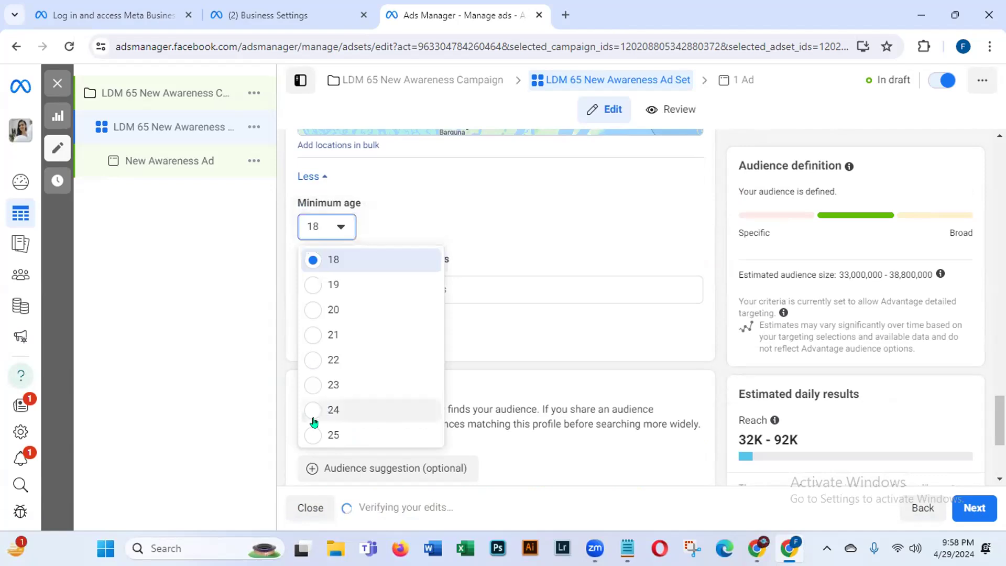
pyautogui.click(313, 334)
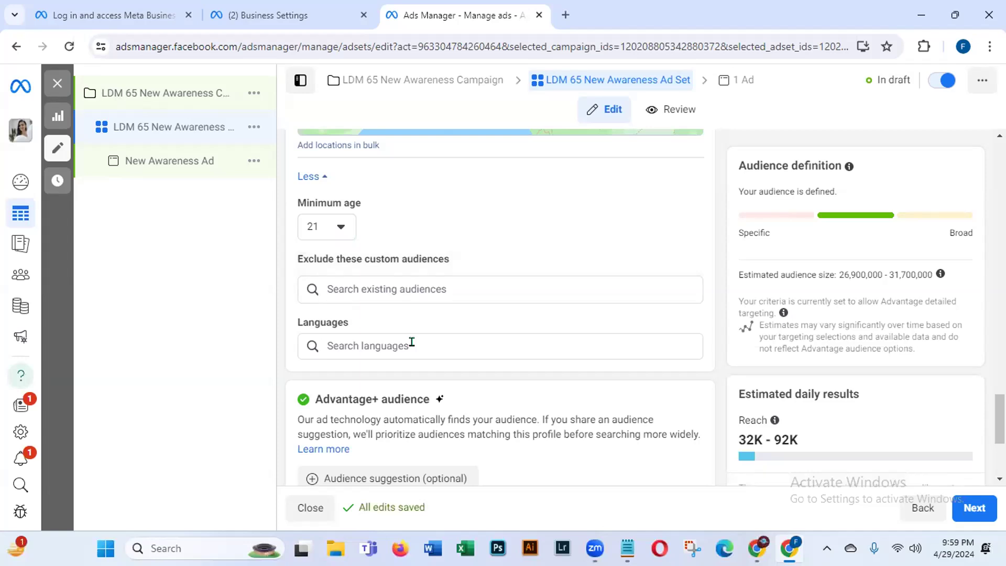
pyautogui.click(412, 342)
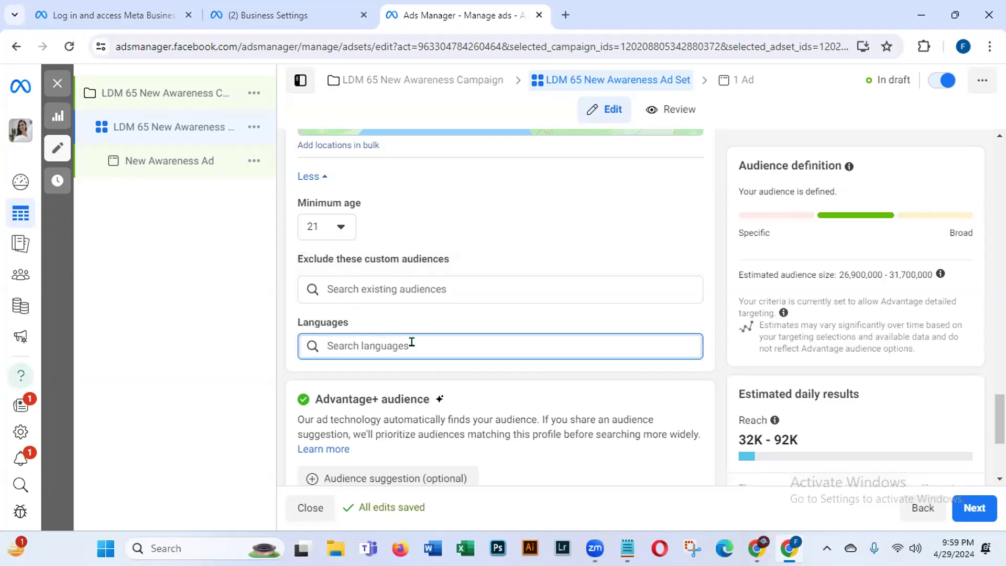
pyautogui.write('b')
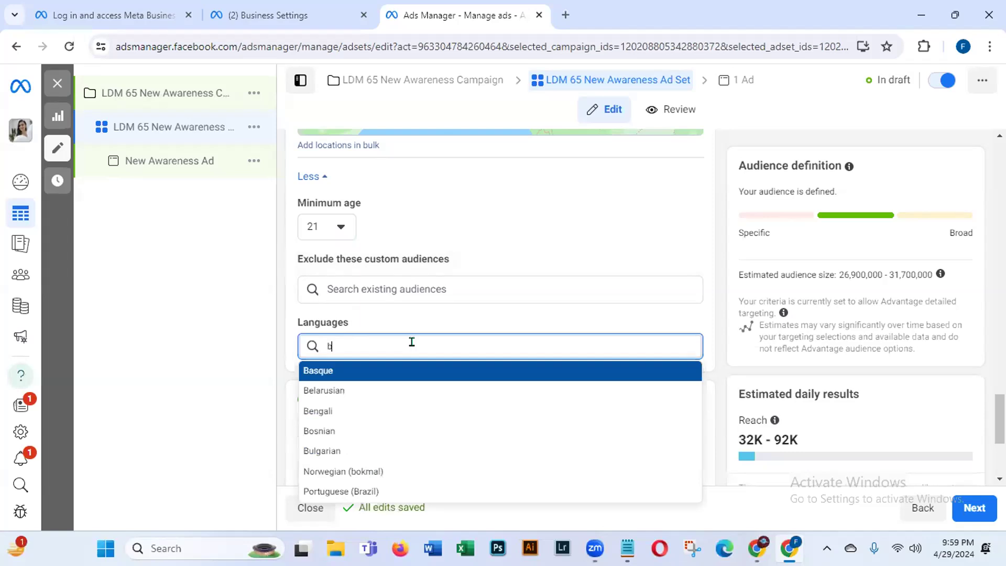
# Step: Add Bengali as the audience language, narrowing the estimated audience to 23.4–27.5 million
pyautogui.click(312, 410)
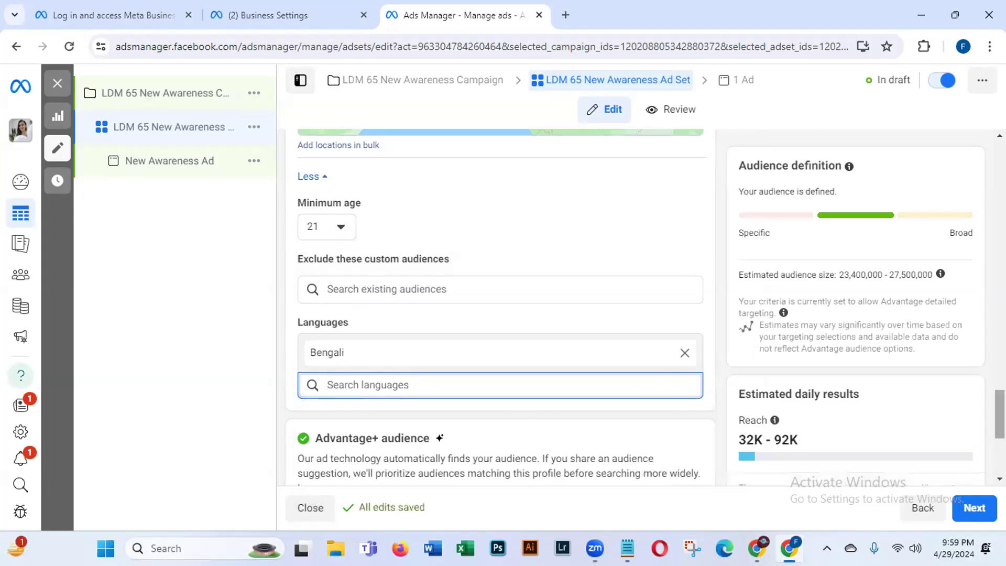
pyautogui.scroll(-2, 500, 309)
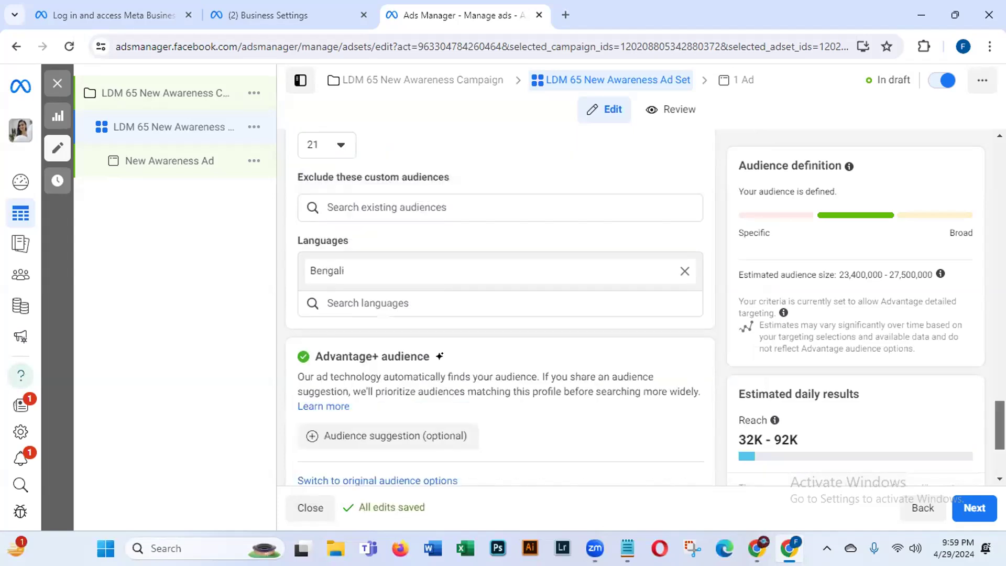
pyautogui.scroll(-3, 500, 309)
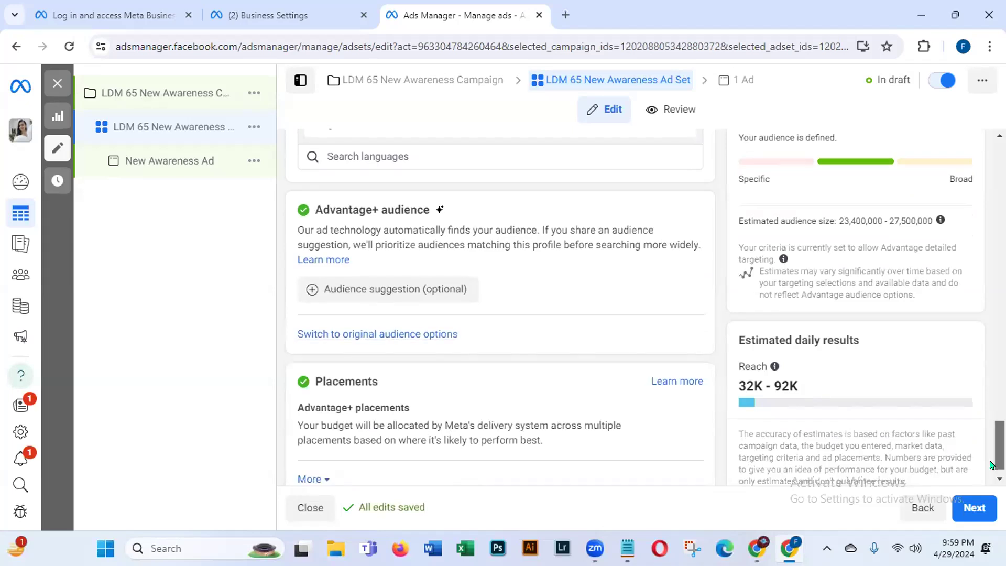
pyautogui.scroll(-1, 340, 451)
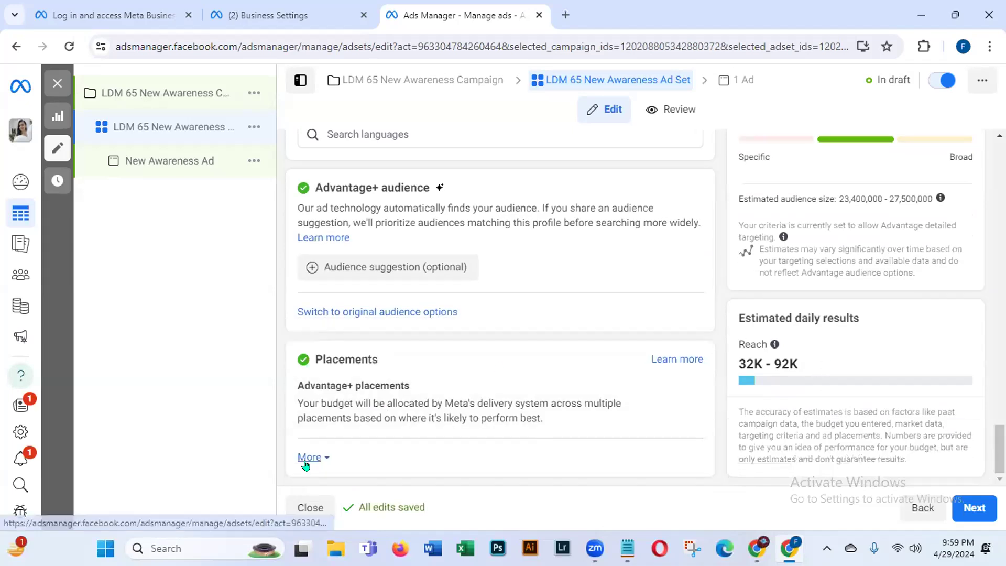
pyautogui.click(310, 458)
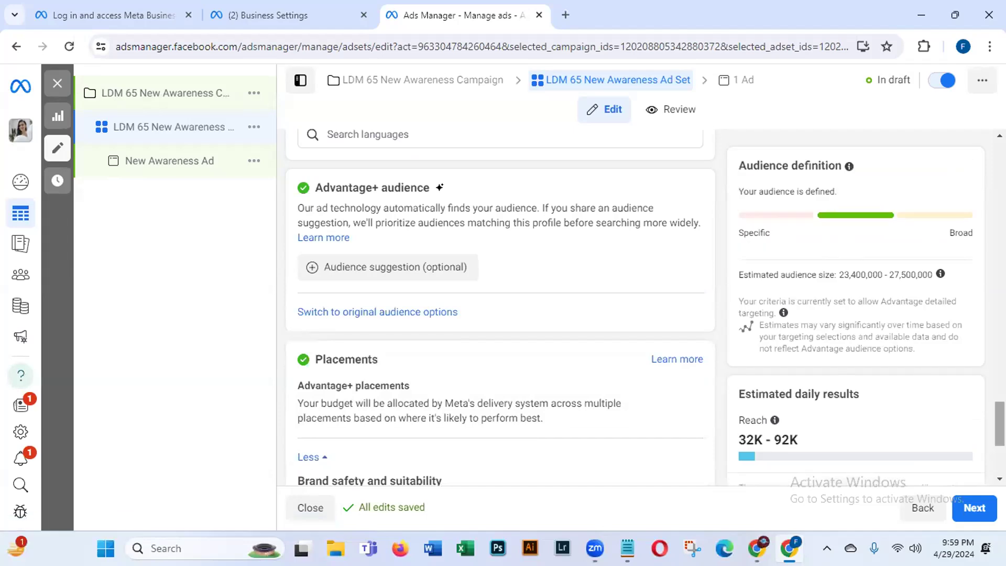
pyautogui.scroll(-4, 500, 309)
pyautogui.moveTo(999, 463); pyautogui.dragTo(986, 466)
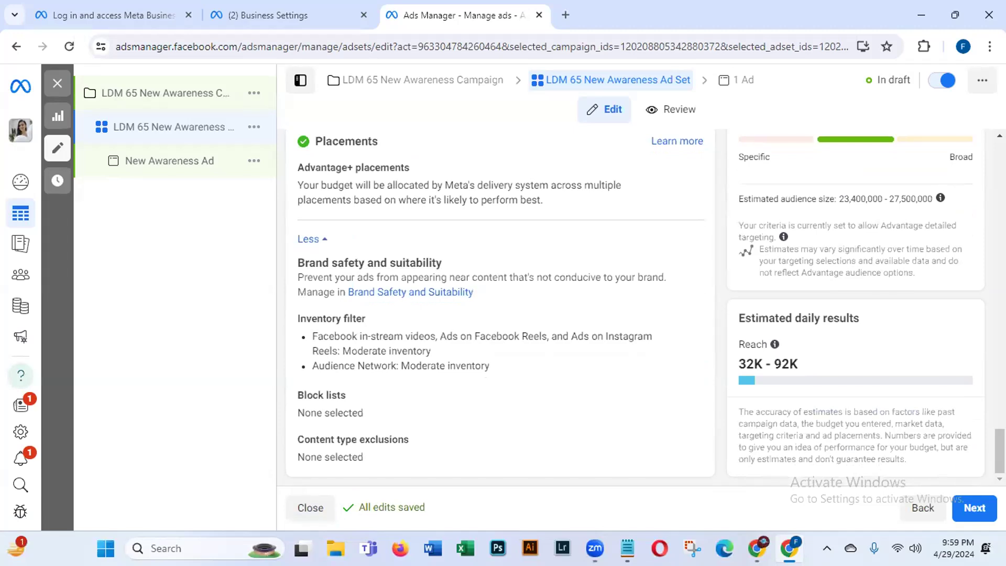
pyautogui.scroll(2, 500, 309)
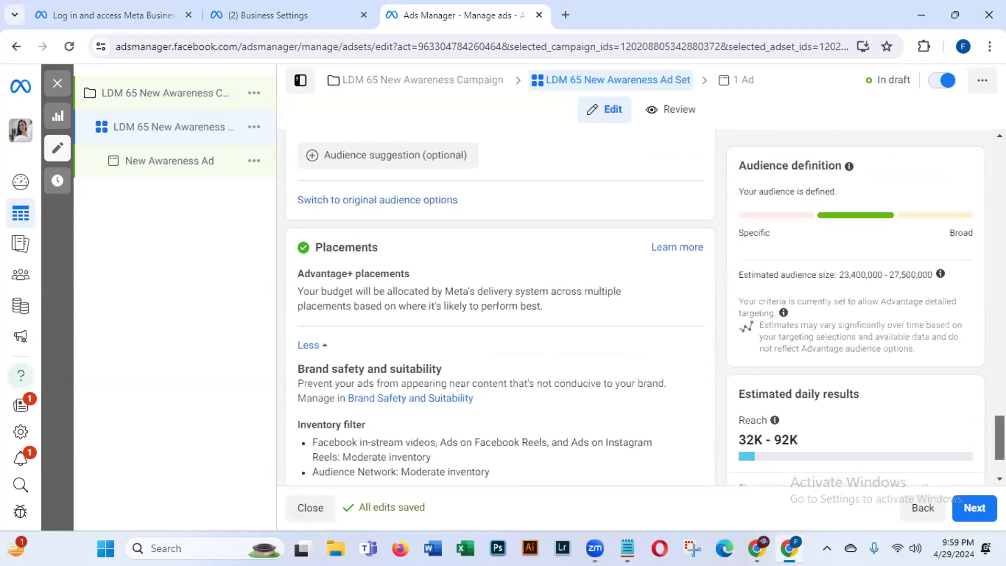
pyautogui.scroll(2, 500, 309)
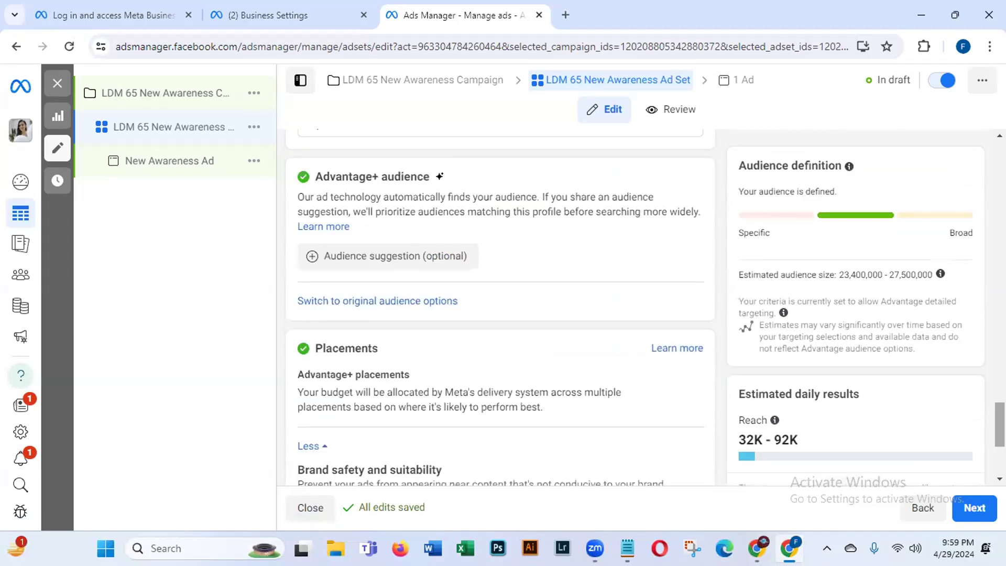
pyautogui.scroll(1, 500, 309)
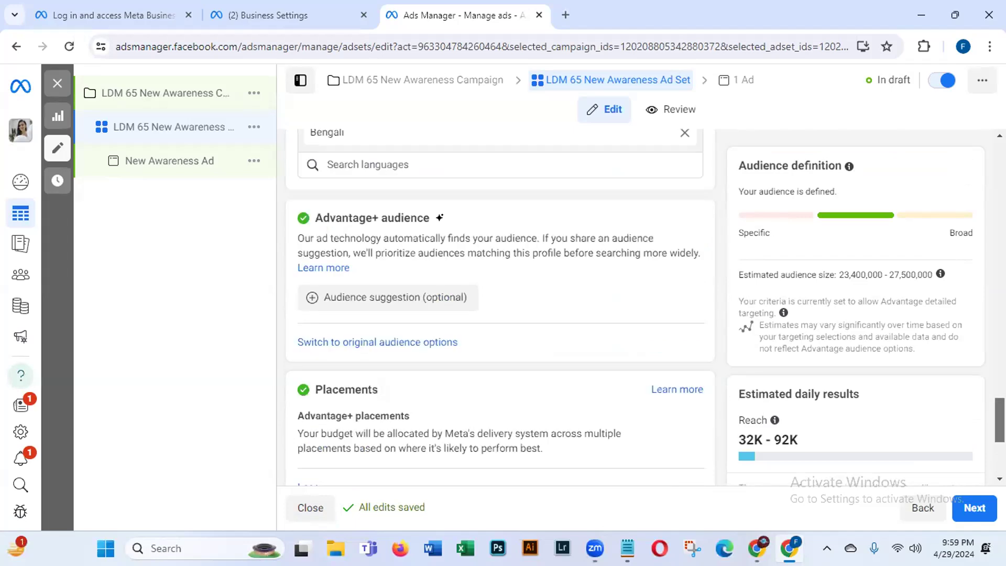
pyautogui.scroll(5, 500, 309)
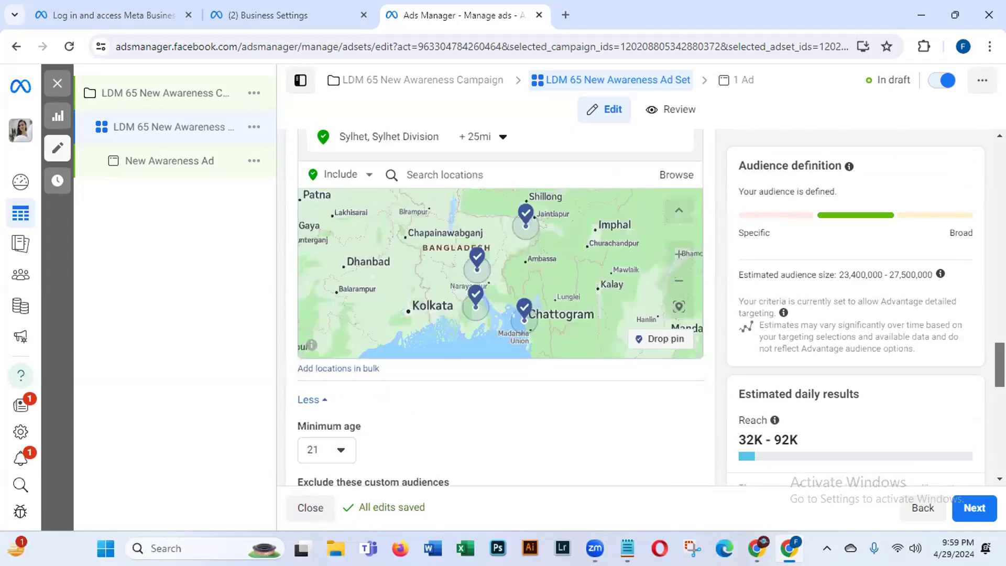
pyautogui.scroll(3, 500, 309)
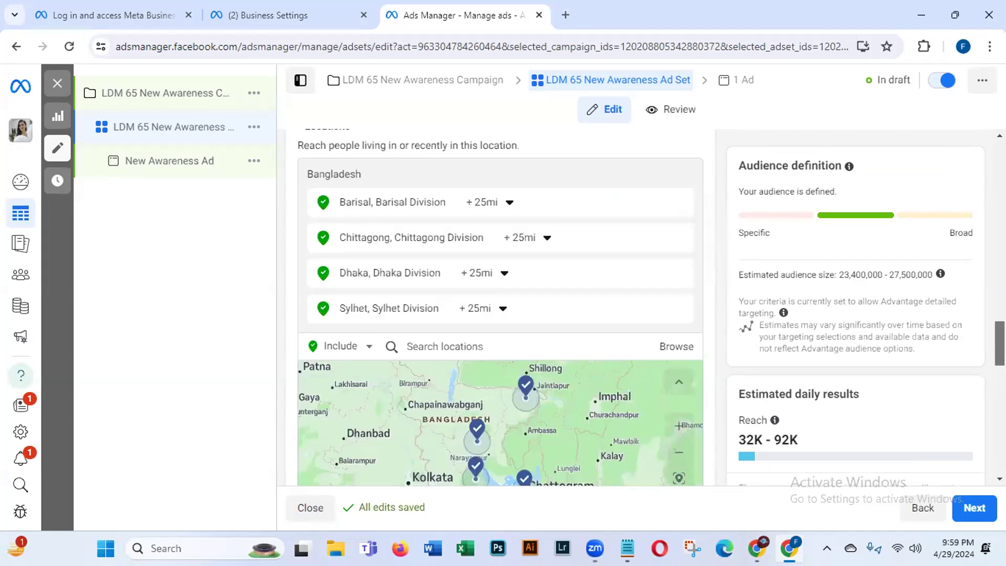
pyautogui.scroll(5, 500, 309)
pyautogui.scroll(3, 500, 309)
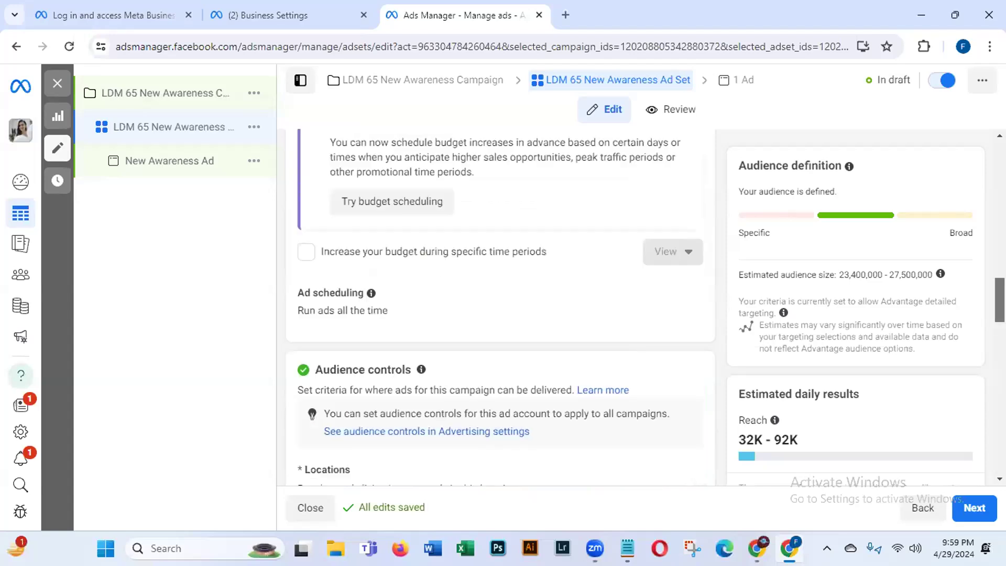
pyautogui.scroll(3, 500, 309)
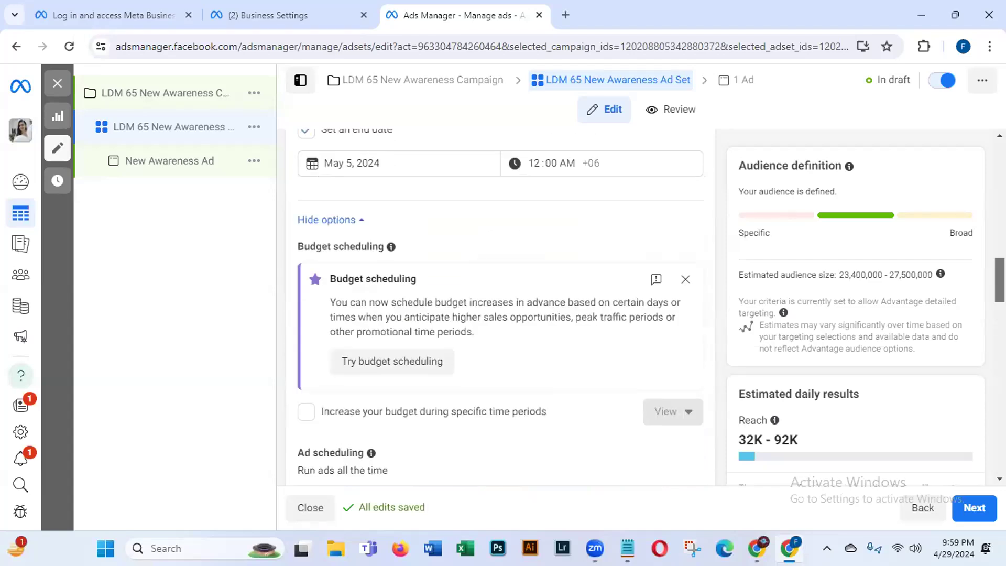
pyautogui.scroll(-15, 972, 429)
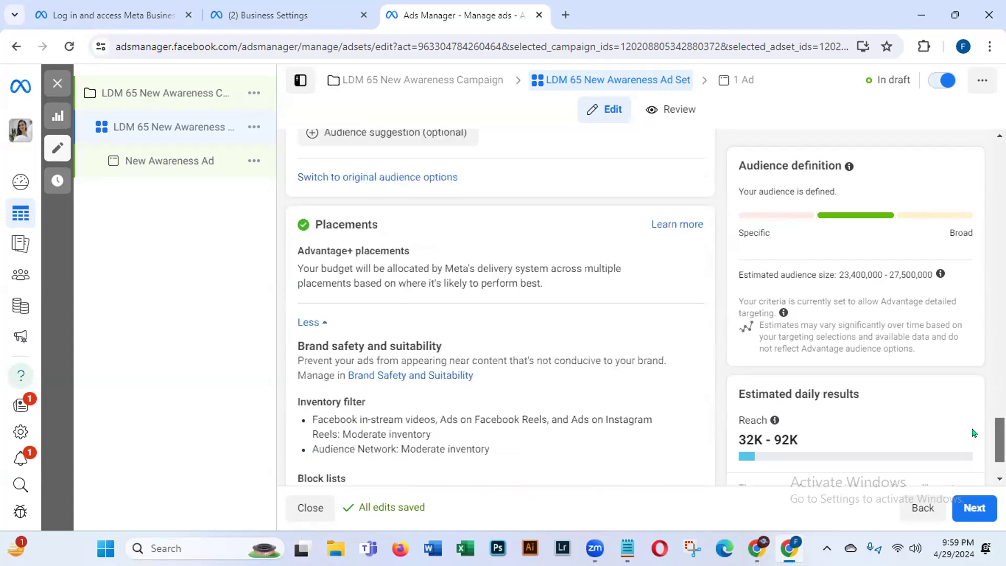
pyautogui.scroll(2, 583, 318)
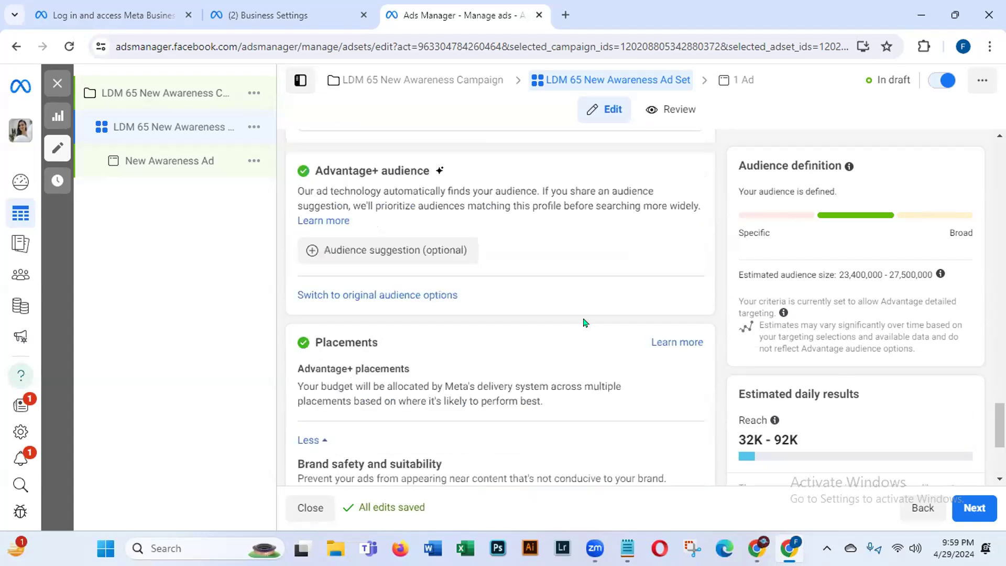
# Step: Keep the Advantage+ audience for the ad set and continue to the ad's settings
pyautogui.click(427, 295)
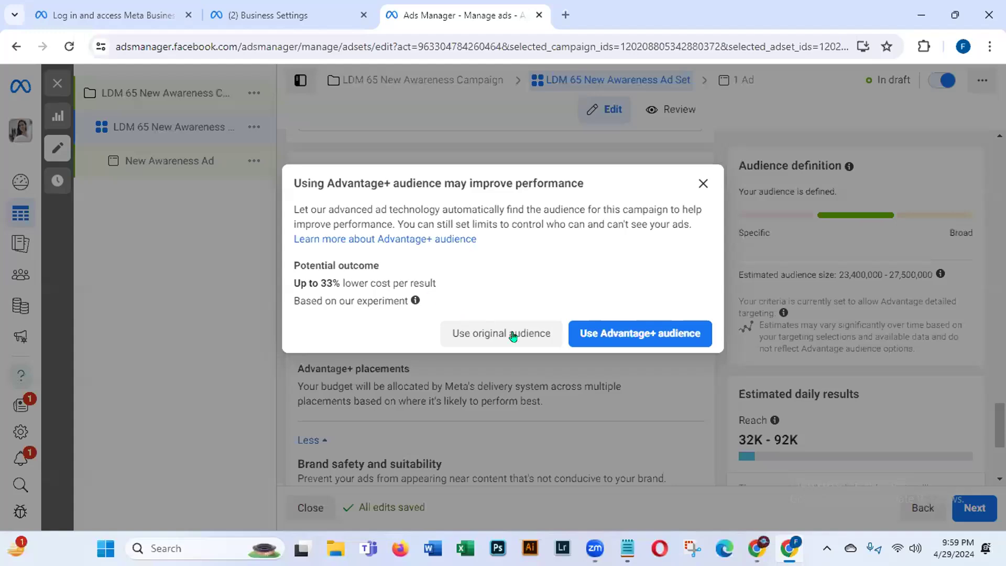
pyautogui.click(702, 183)
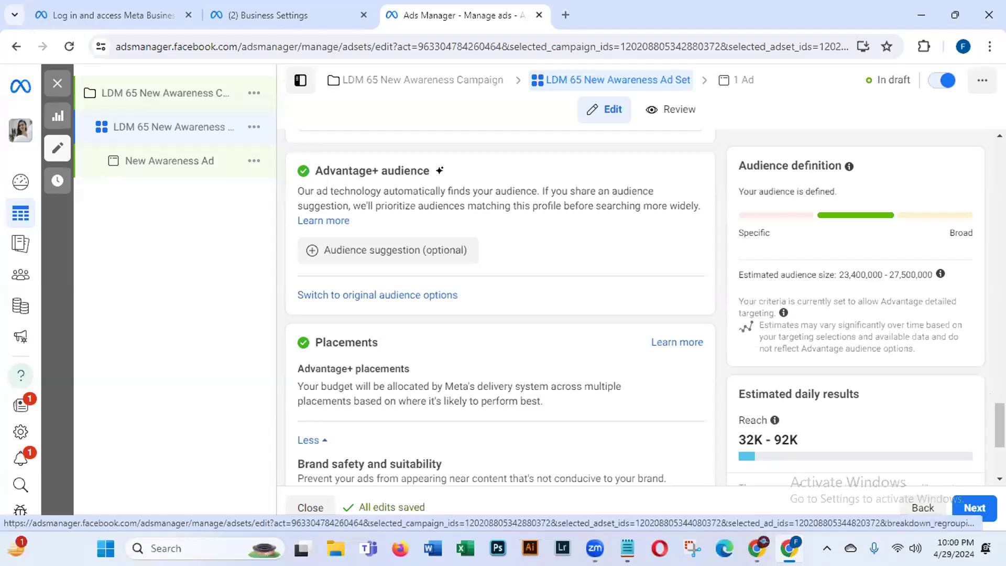
pyautogui.scroll(-4, 982, 477)
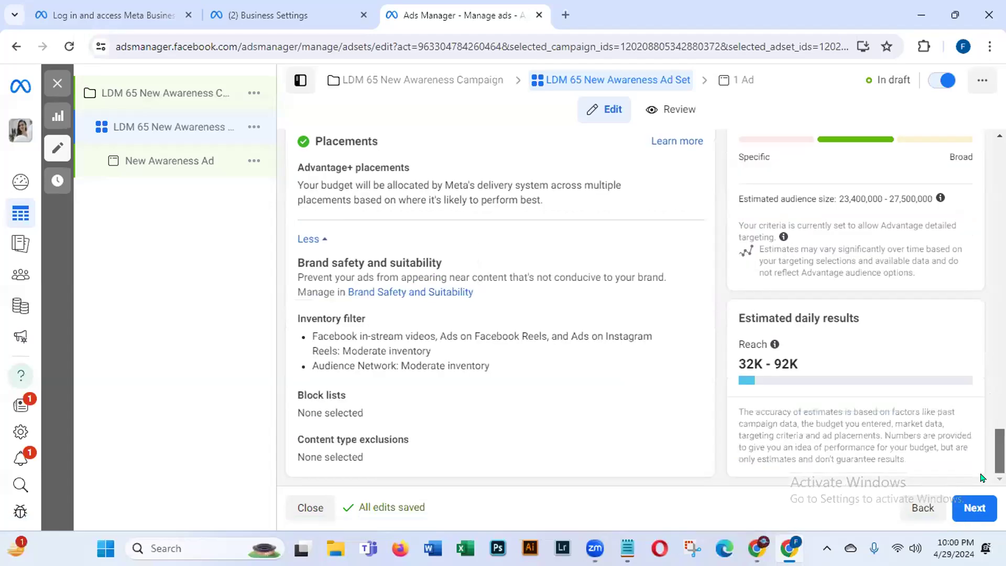
pyautogui.click(974, 508)
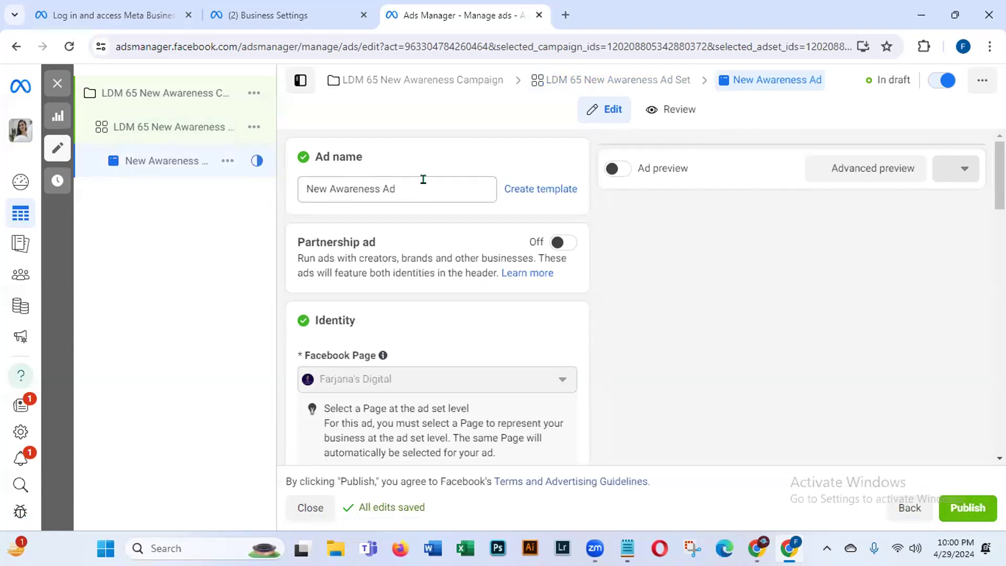
# Step: Prefix the ad name with 'LDM 65' so it reads 'LDM 65 New Awareness Ad'
pyautogui.click(305, 179)
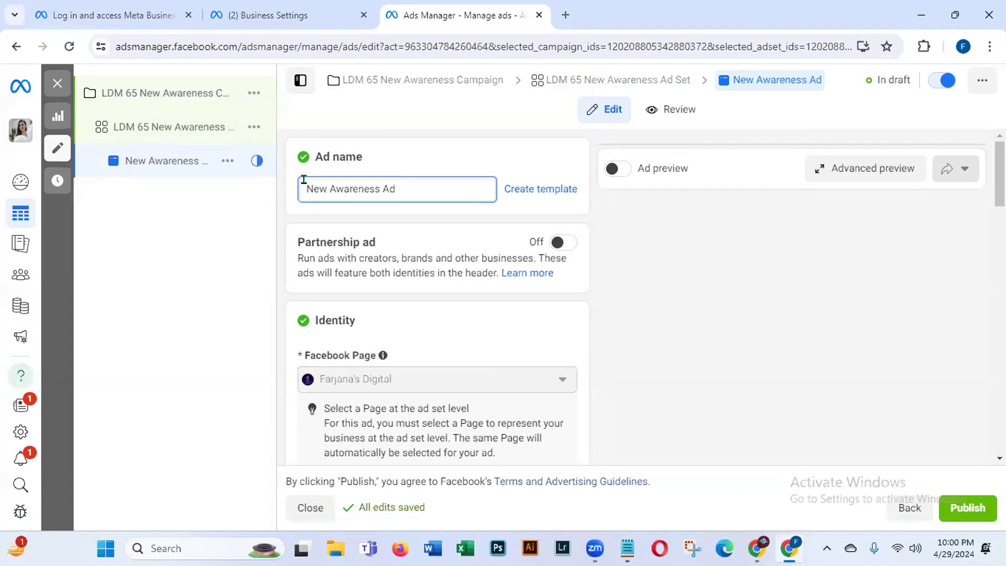
pyautogui.write('LDM 65')
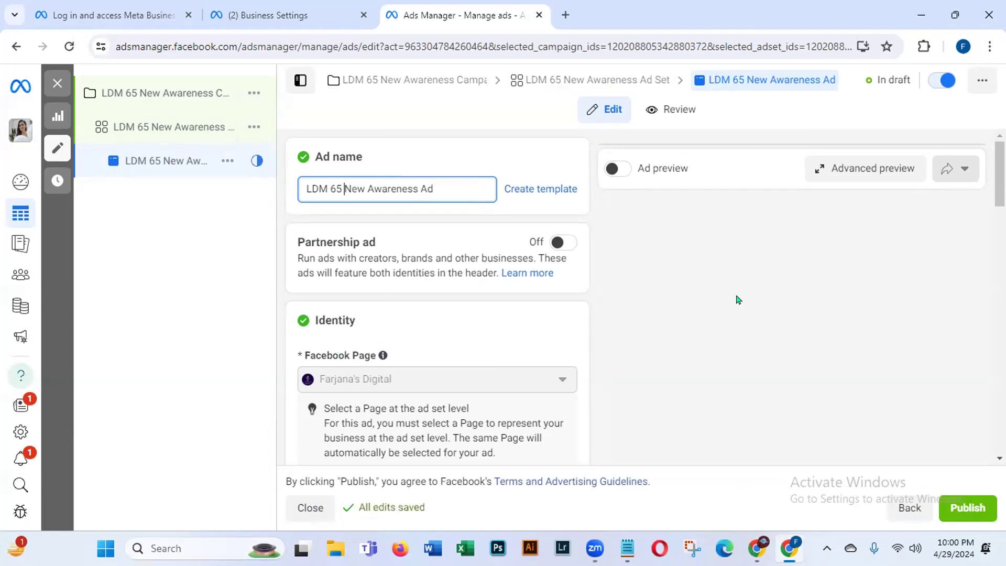
pyautogui.scroll(-3, 437, 298)
pyautogui.scroll(-1, 393, 147)
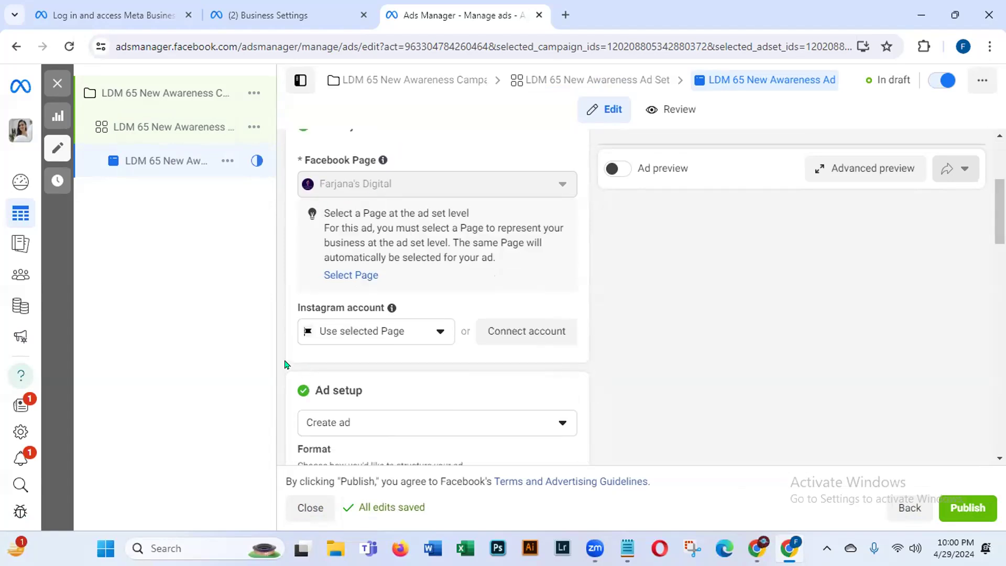
pyautogui.click(514, 335)
pyautogui.scroll(-2, 986, 232)
pyautogui.scroll(-4, 987, 232)
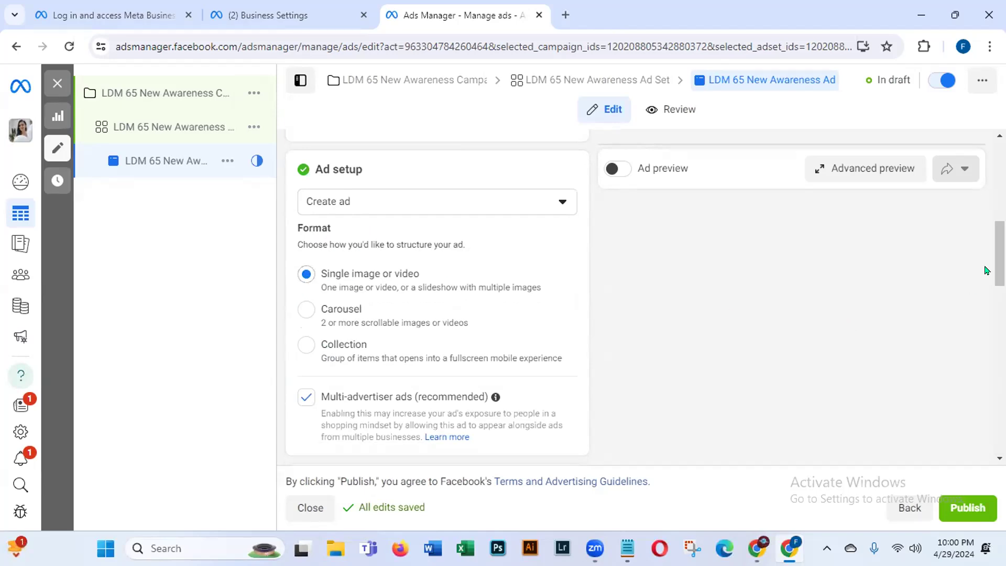
pyautogui.scroll(-5, 994, 294)
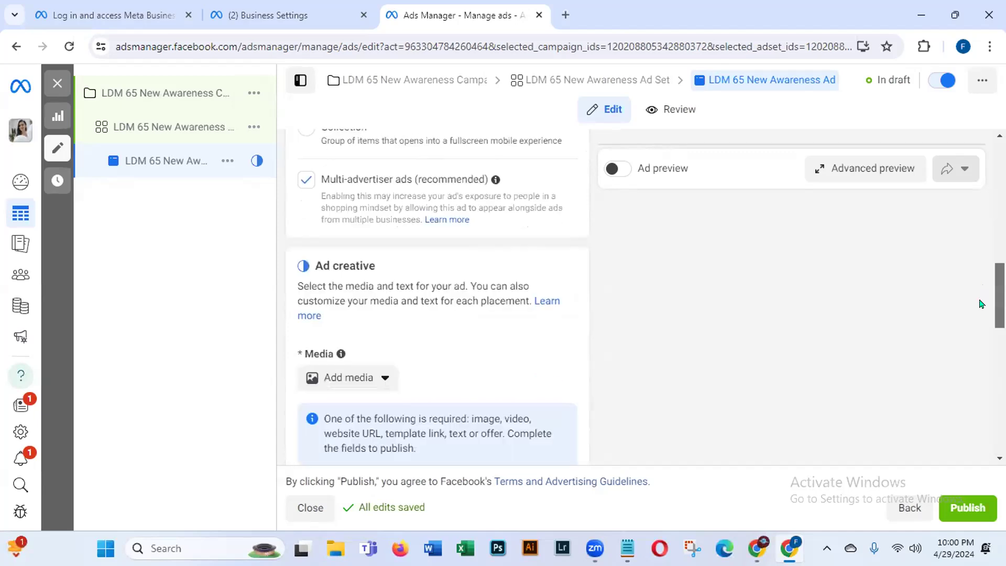
pyautogui.scroll(-2, 977, 312)
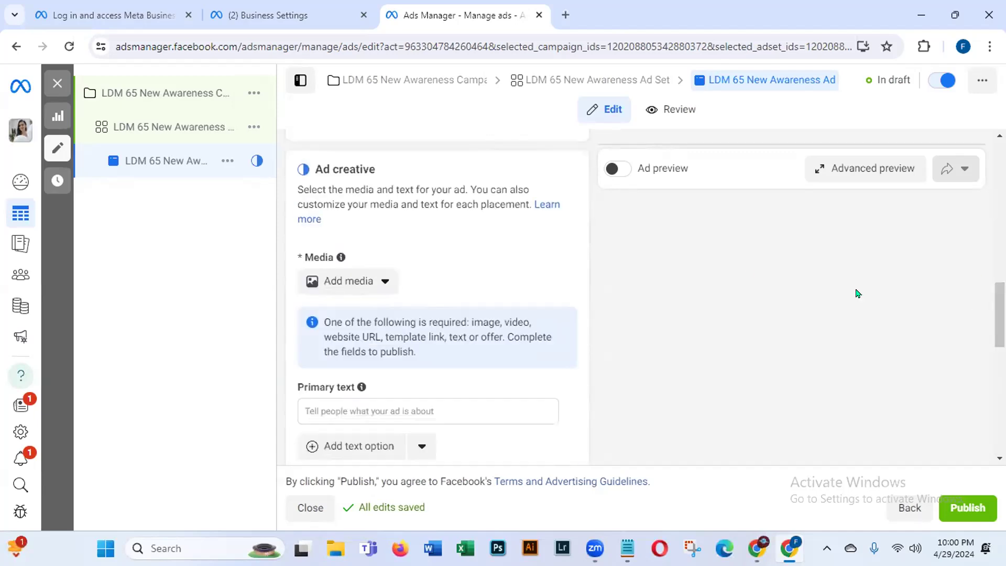
# Step: Select the 1200 × 630 Free Seminar image as the ad's image and continue to cropping
pyautogui.click(382, 281)
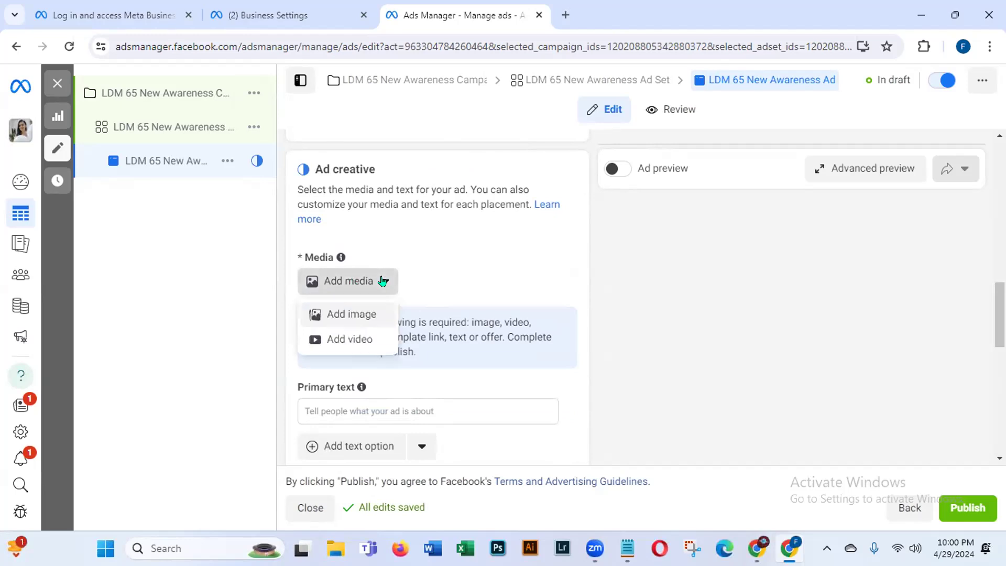
pyautogui.click(343, 314)
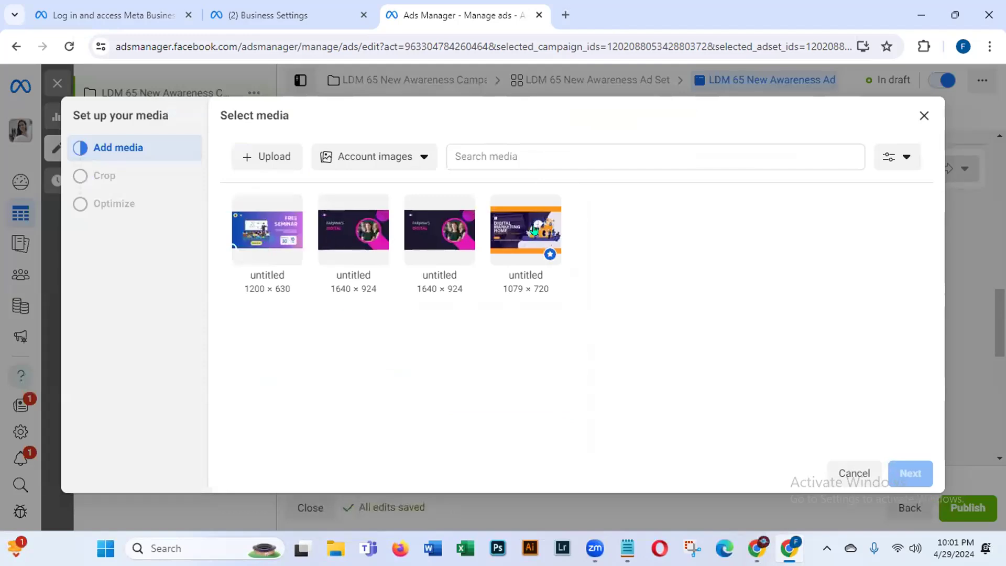
pyautogui.moveTo(242, 253)
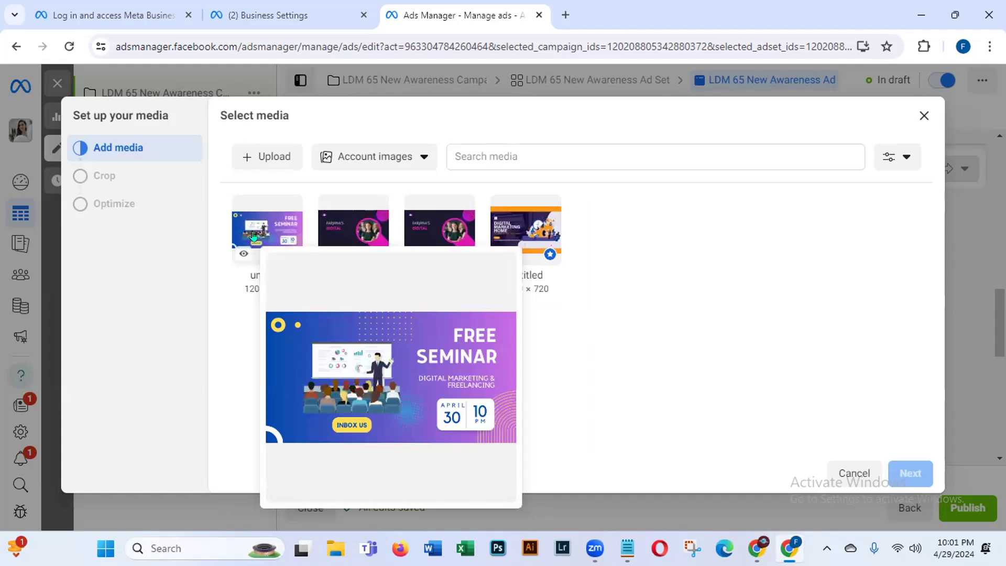
pyautogui.click(256, 232)
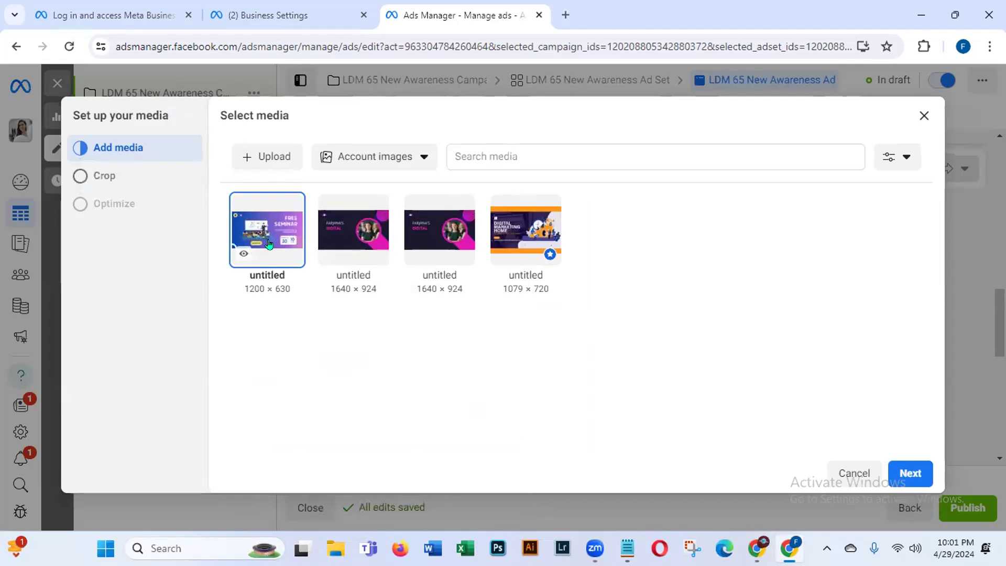
pyautogui.click(895, 478)
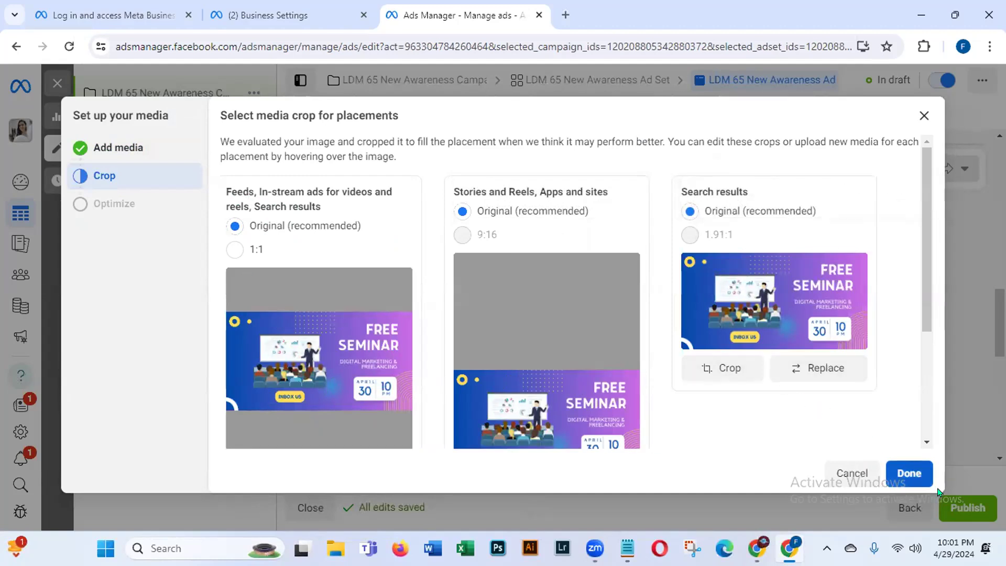
# Step: Accept the Original (recommended) crops so the image covers all 17 placements
pyautogui.click(904, 474)
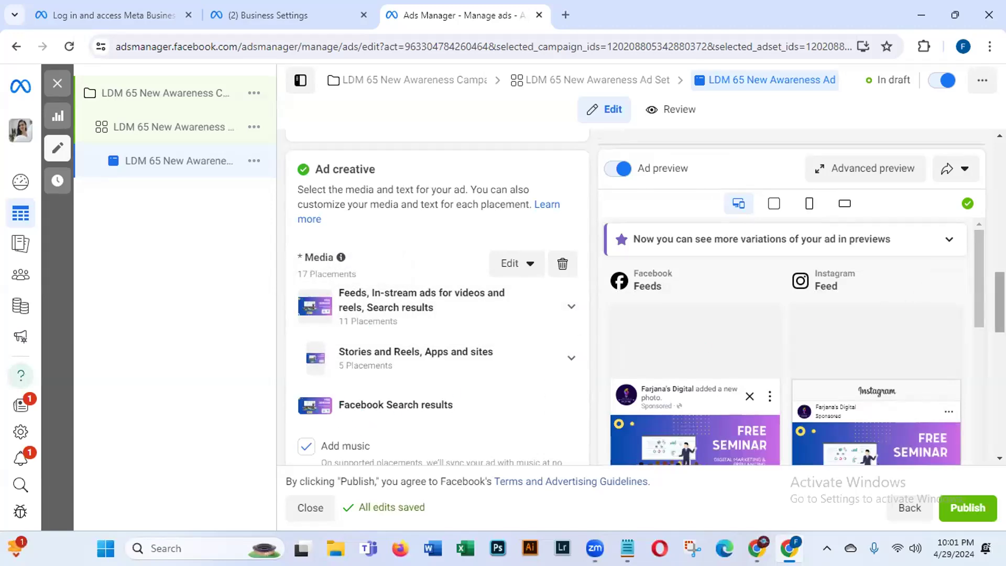
pyautogui.scroll(-2, 437, 298)
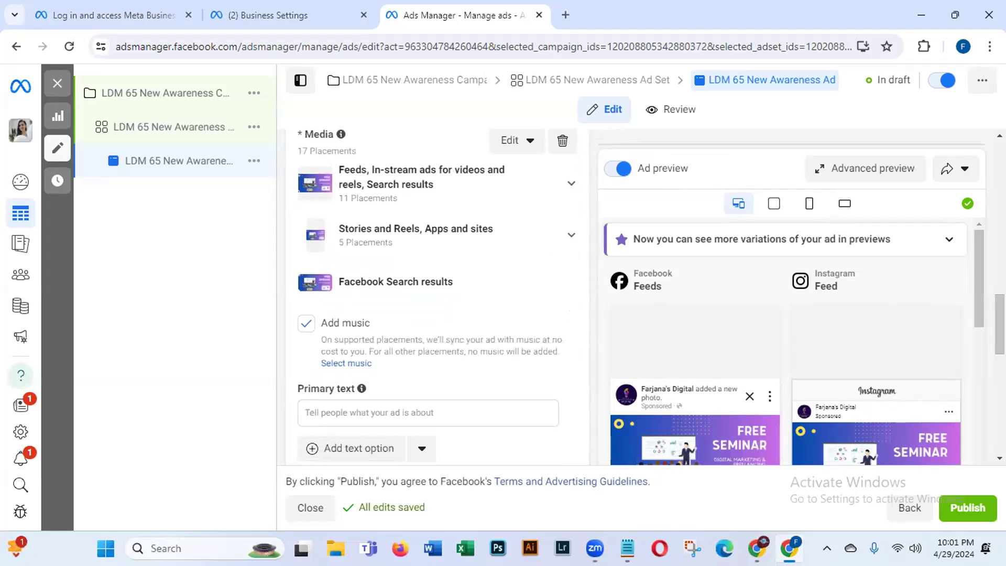
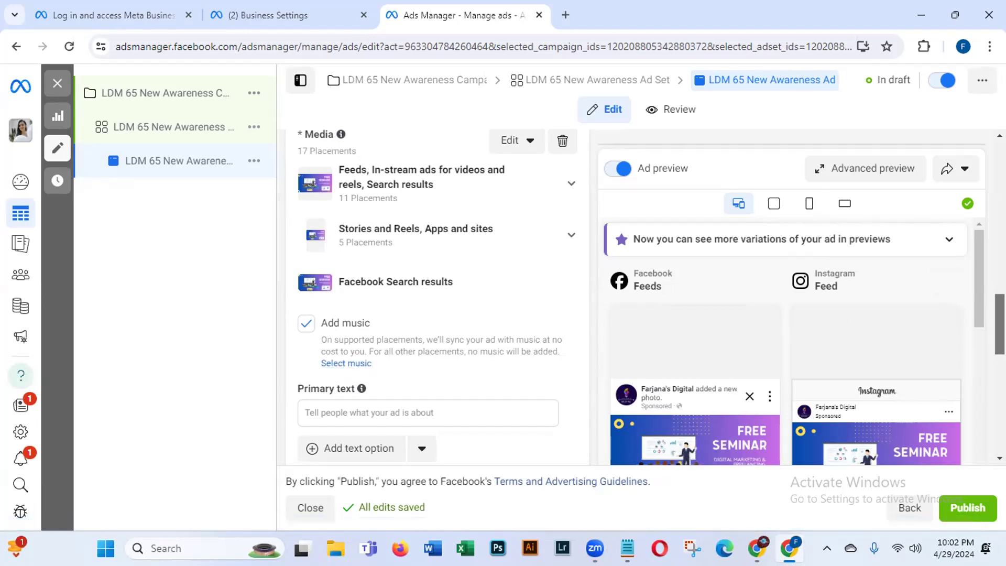
# Step: Scroll down the ad form to the Primary text box and place the cursor in it
pyautogui.scroll(-2, 999, 322)
pyautogui.scroll(-3, 972, 335)
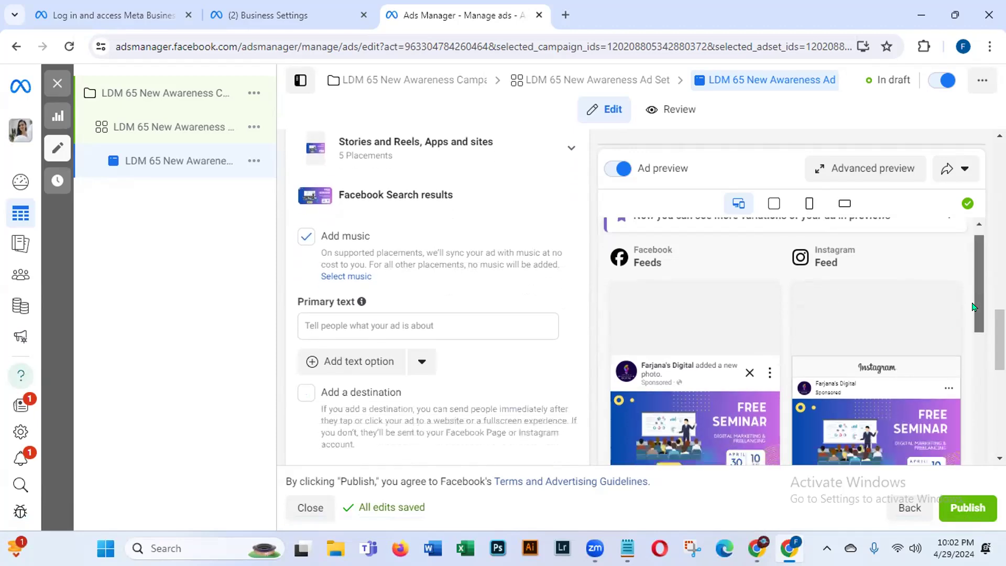
pyautogui.scroll(-2, 999, 340)
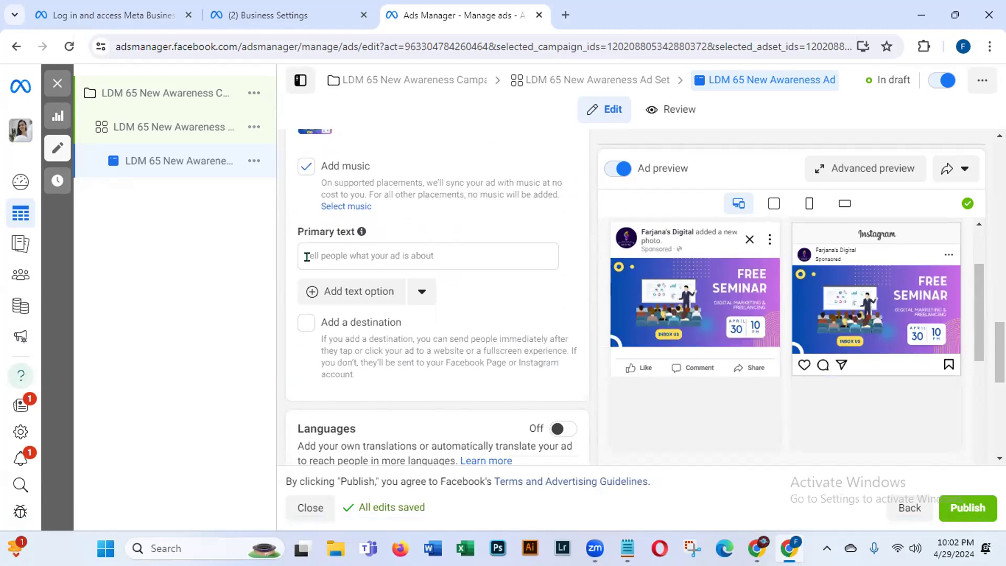
pyautogui.click(315, 251)
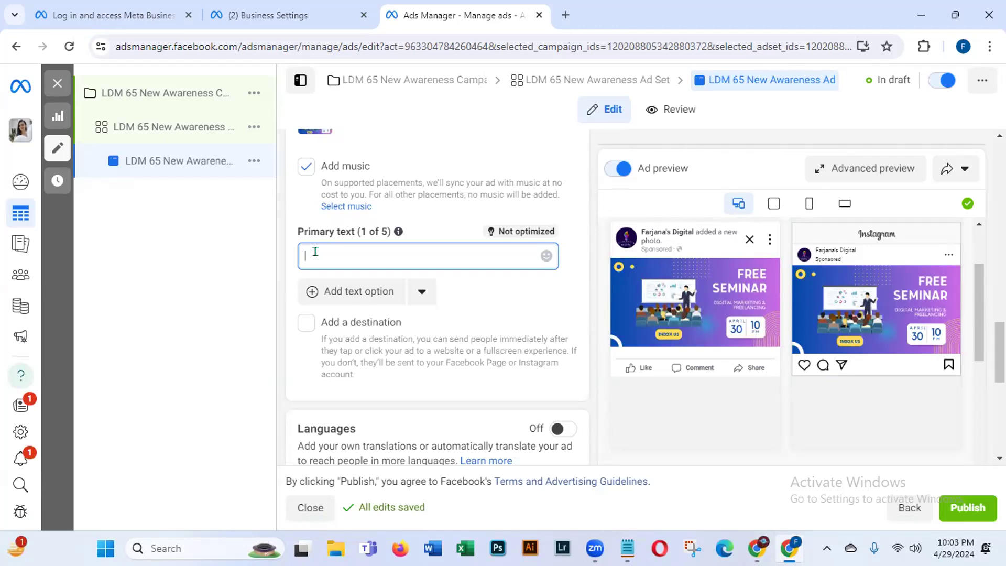
# Step: Enter the primary text 'We are going to organize a free seminar on 30th April onwards. For more details, please inbox us.'
pyautogui.write('We are going to orga')
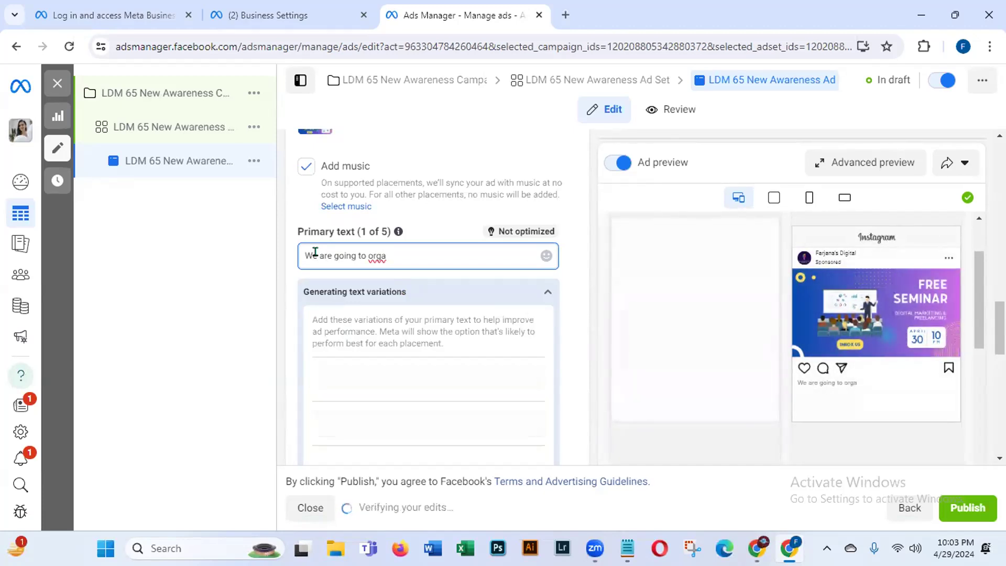
pyautogui.write('n')
pyautogui.write('ize')
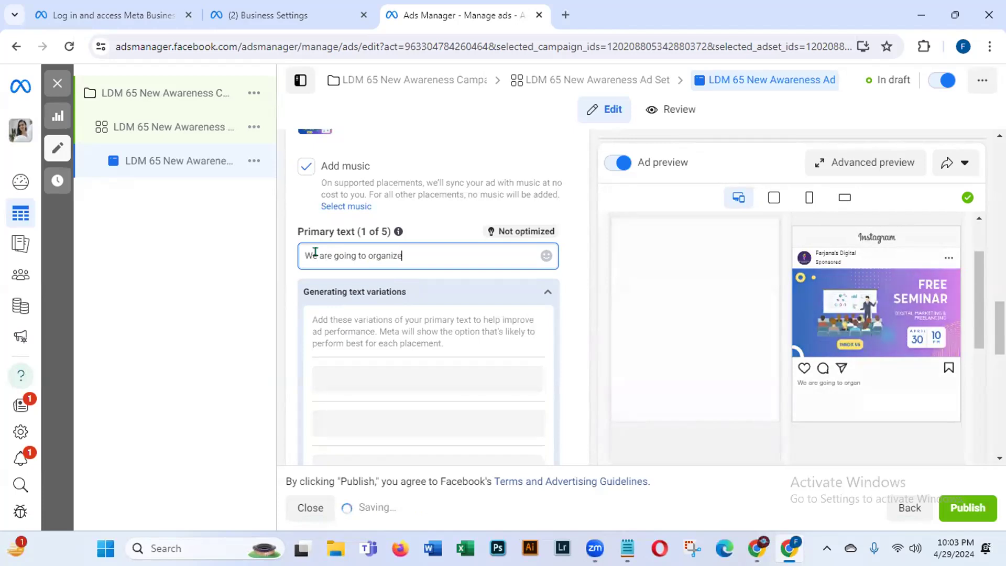
pyautogui.write(' a free')
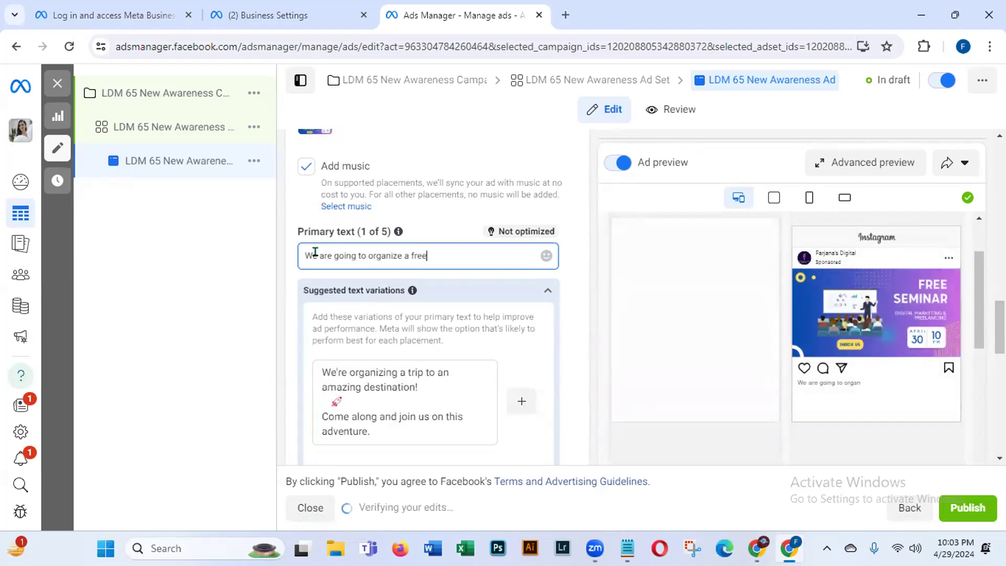
pyautogui.write(' s')
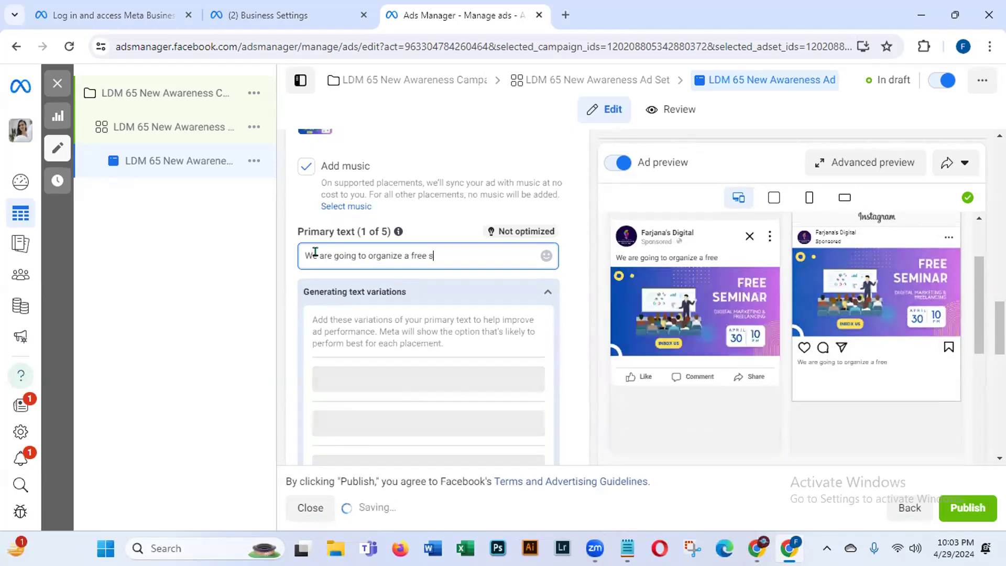
pyautogui.write('eminar ')
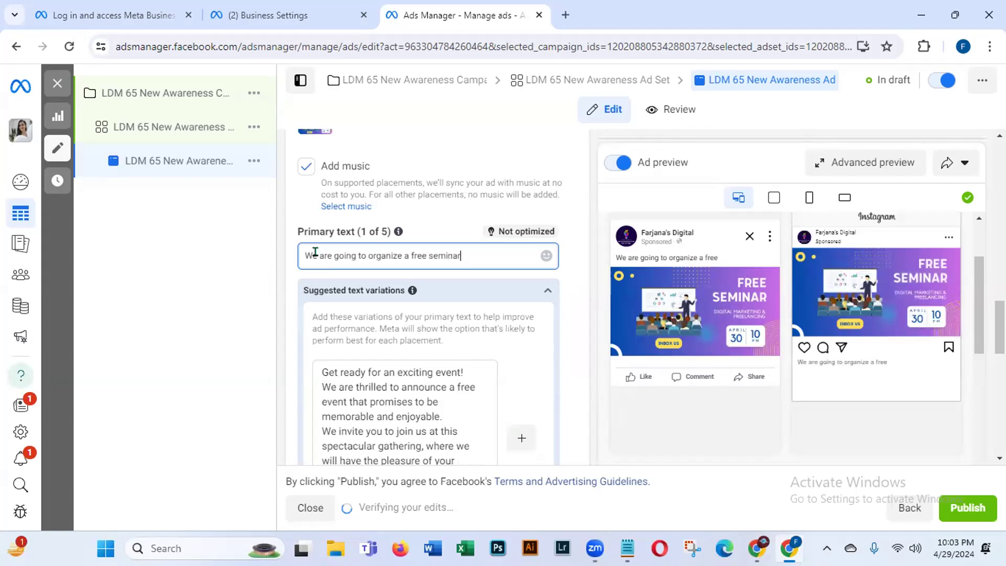
pyautogui.write('on')
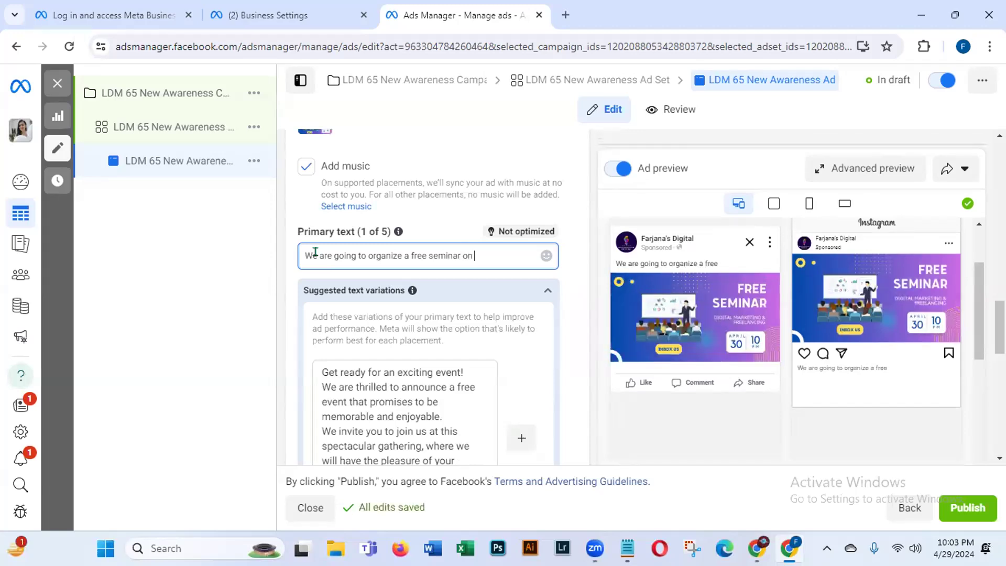
pyautogui.write(' 30')
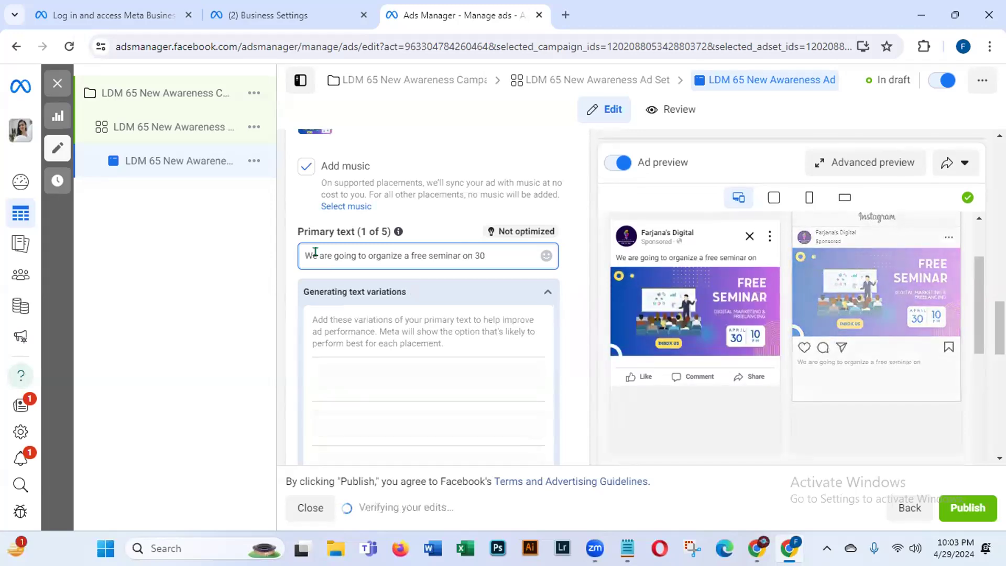
pyautogui.write('th')
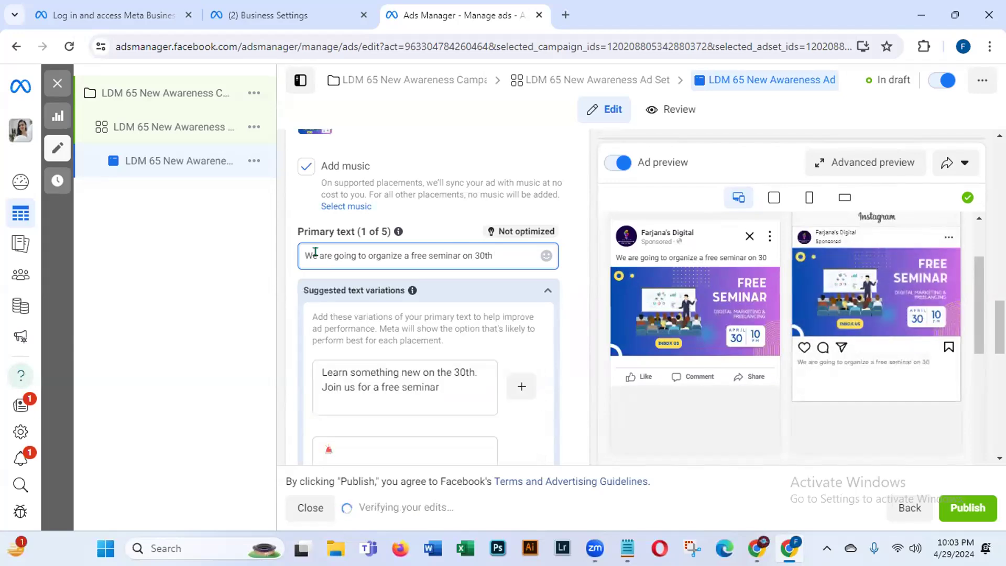
pyautogui.write(' Ap')
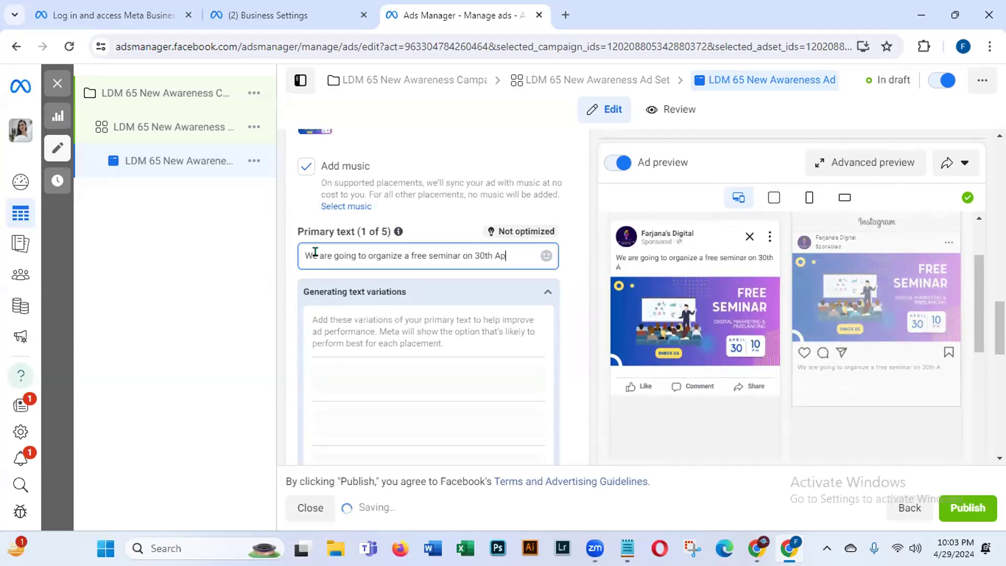
pyautogui.write('ril o')
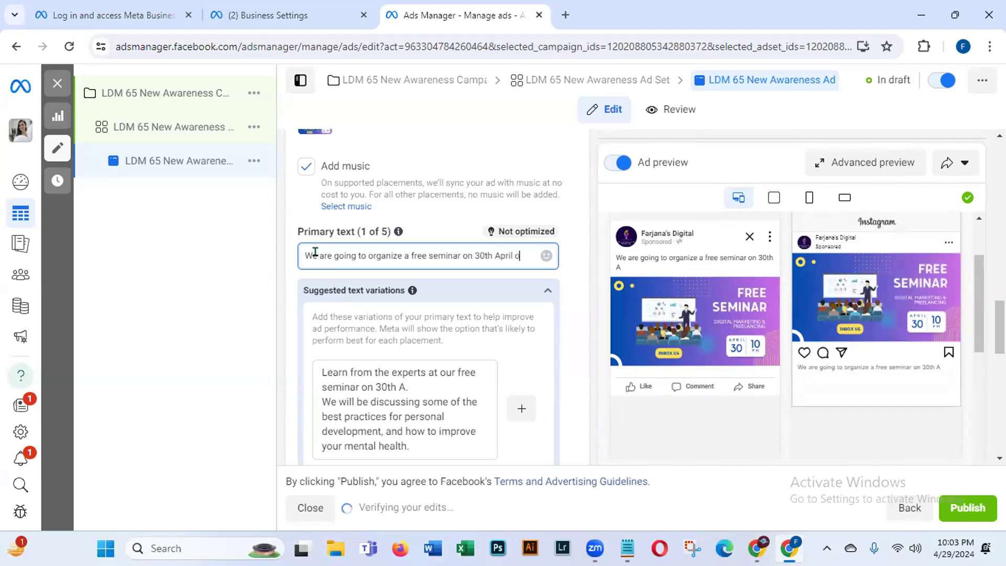
pyautogui.write('nwards')
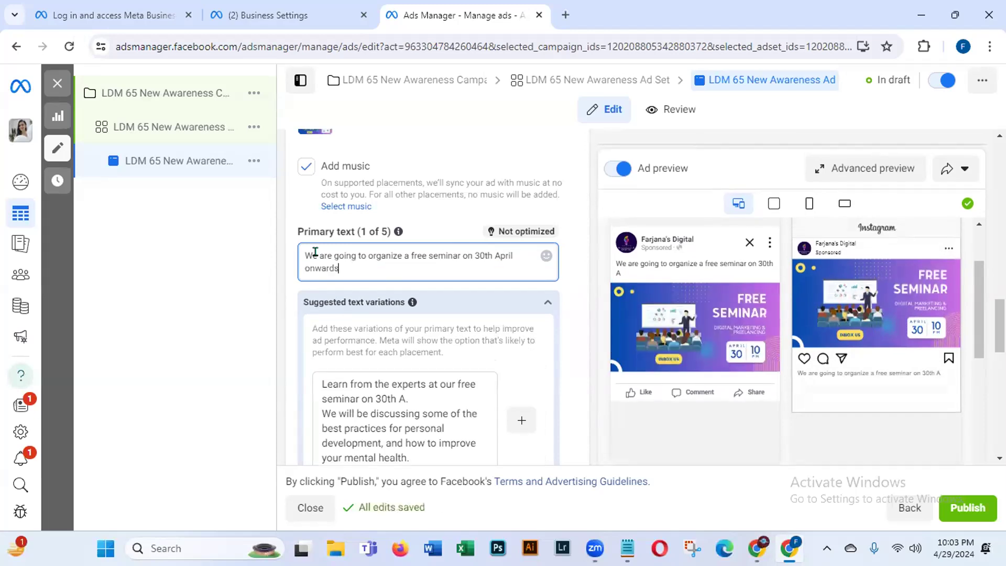
pyautogui.write('. ')
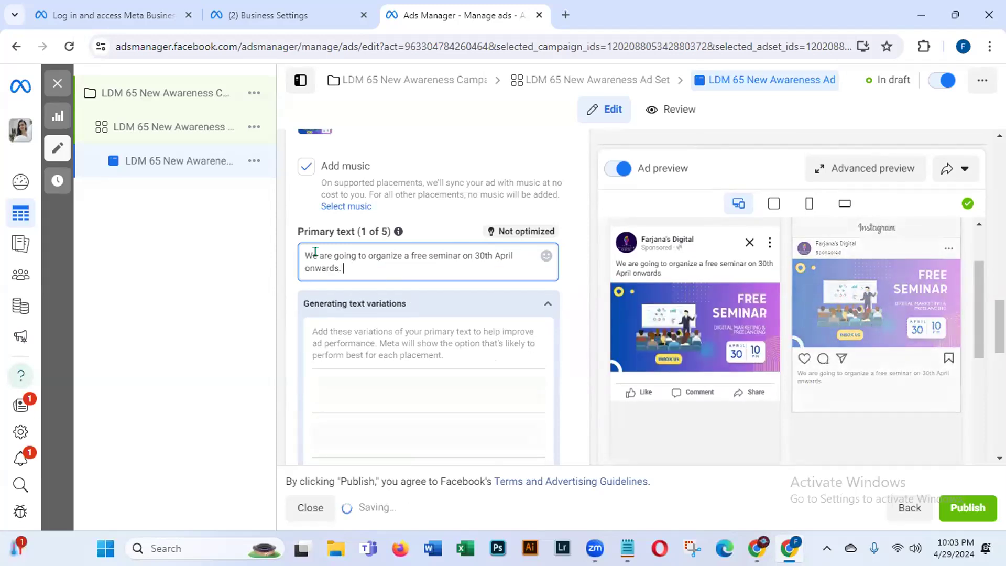
pyautogui.write('For m')
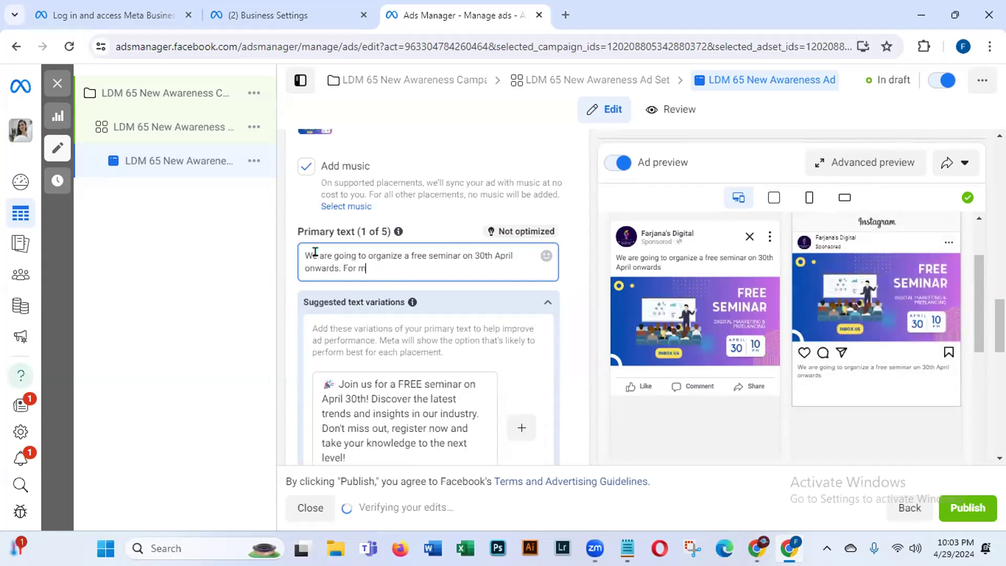
pyautogui.write('ore de')
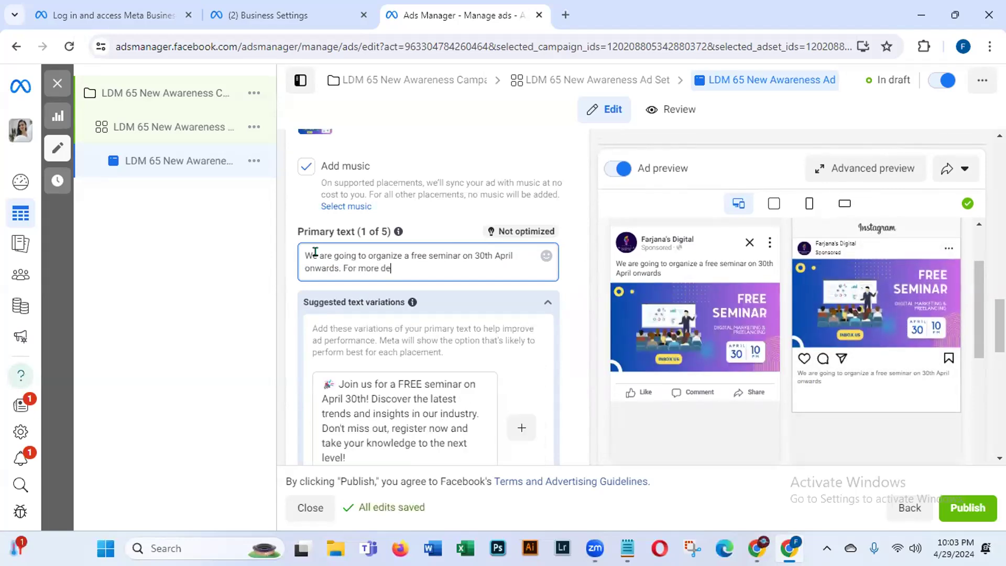
pyautogui.write('tails')
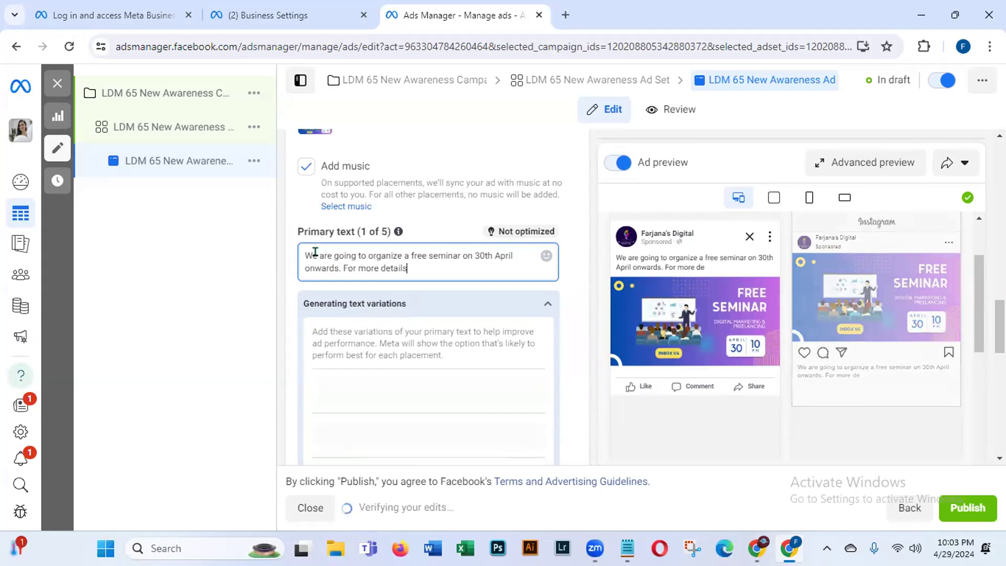
pyautogui.write(',')
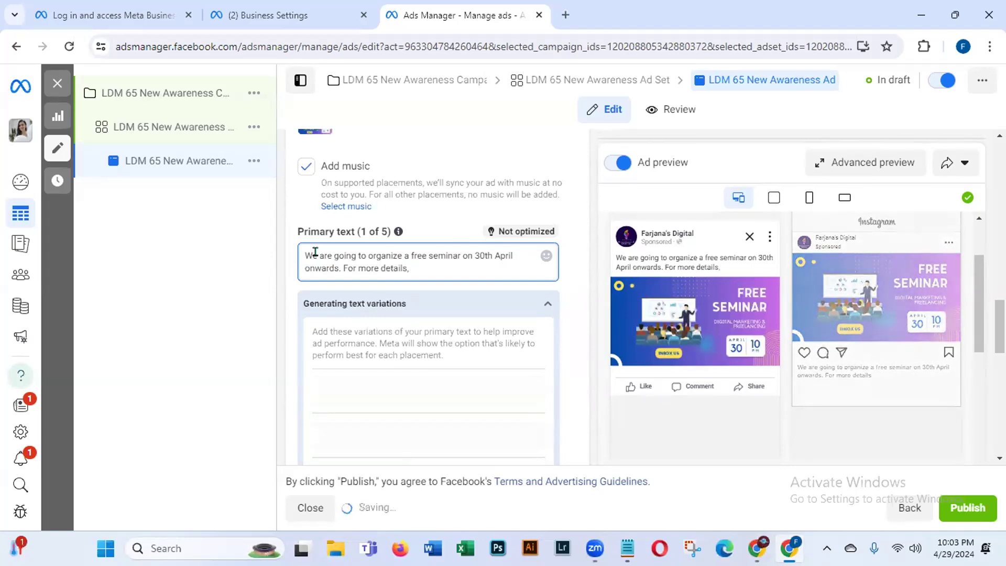
pyautogui.write('please ')
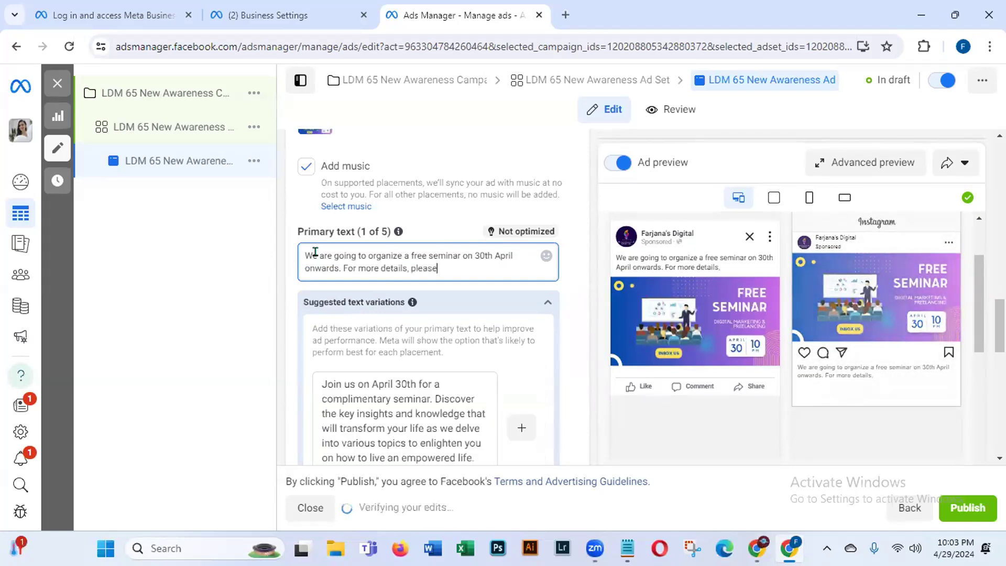
pyautogui.write('inbox us')
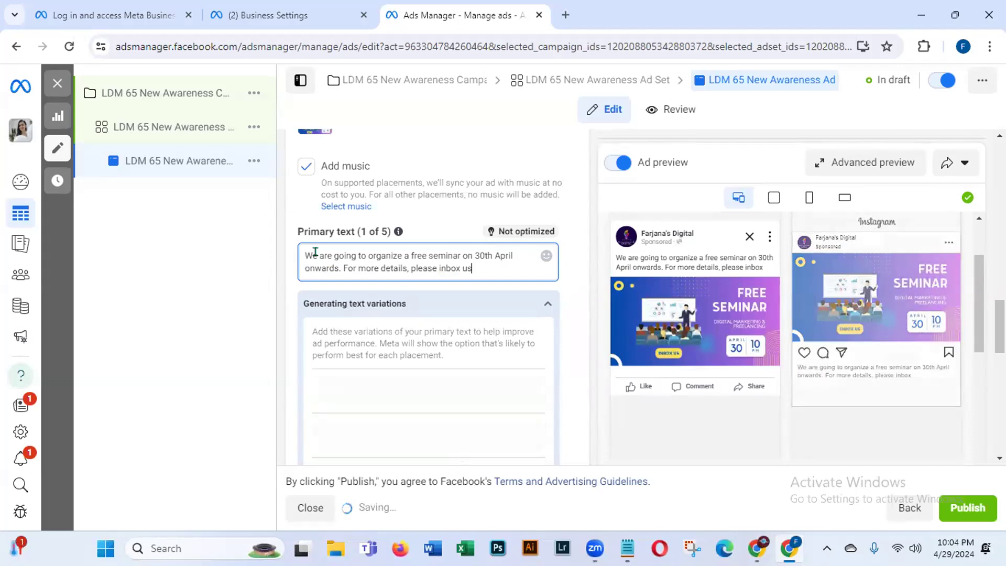
pyautogui.write('.')
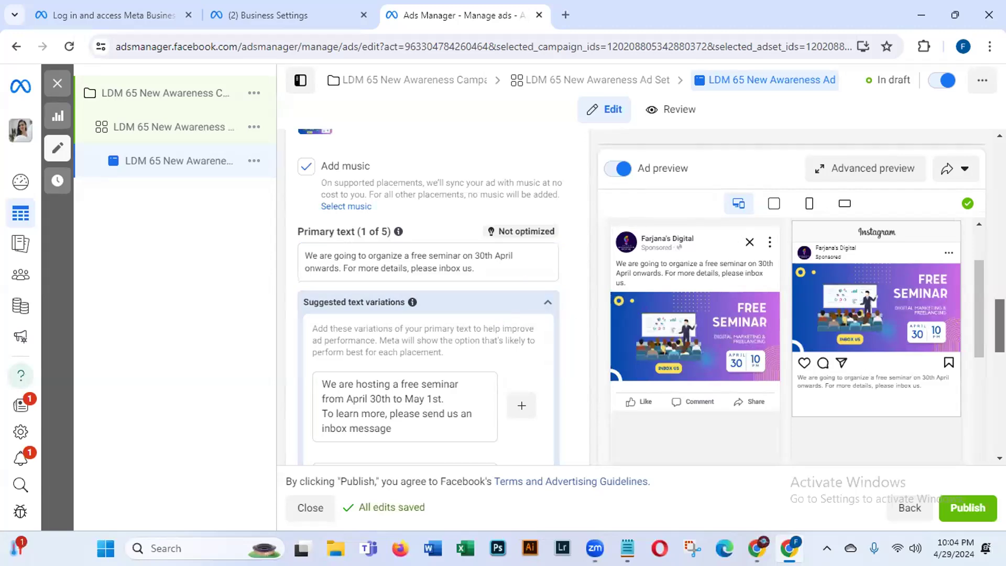
pyautogui.scroll(-2, 470, 155)
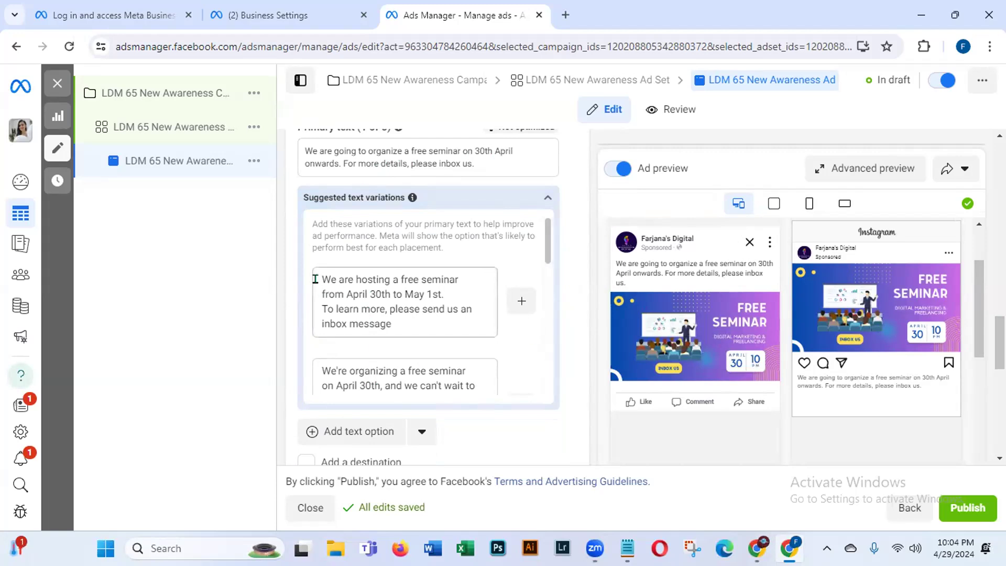
pyautogui.moveTo(315, 279); pyautogui.dragTo(437, 318)
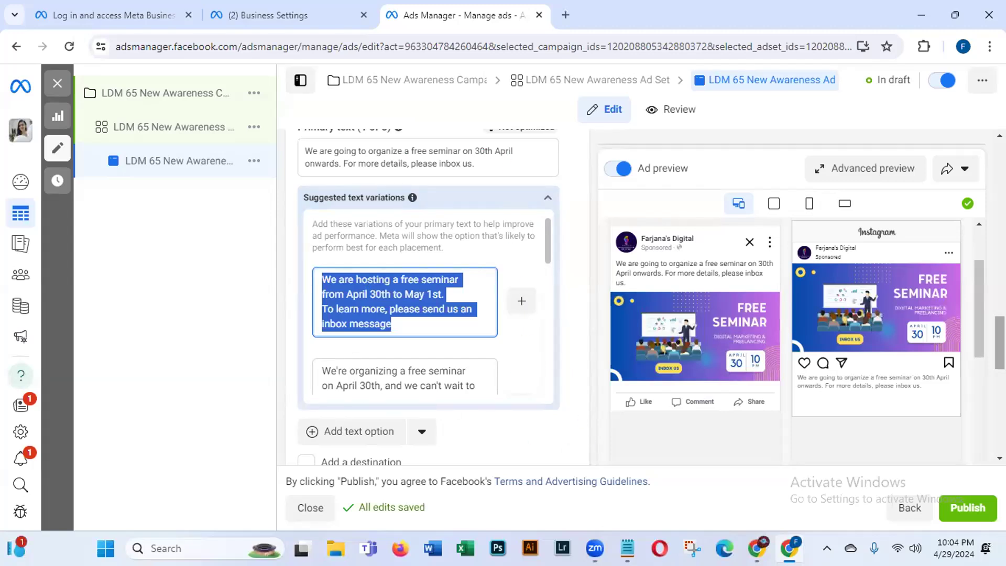
pyautogui.moveTo(1000, 346); pyautogui.dragTo(999, 346)
pyautogui.scroll(-2, 1000, 345)
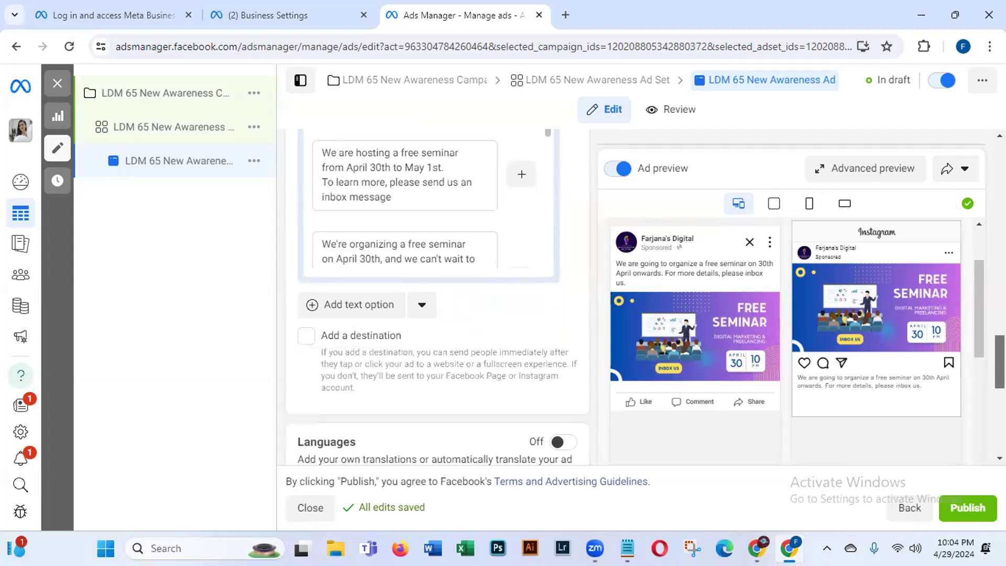
pyautogui.scroll(-3, 999, 361)
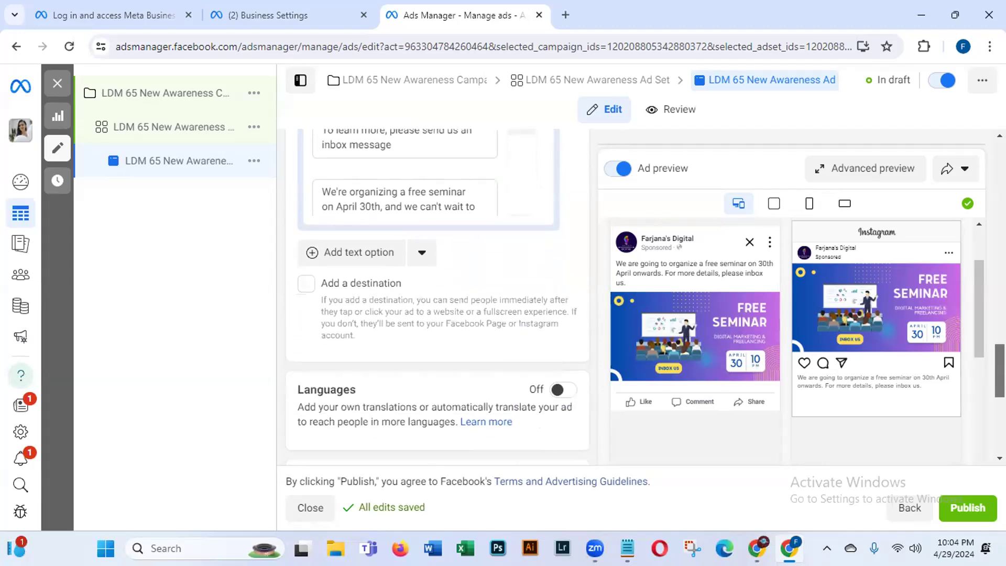
pyautogui.scroll(-3, 984, 400)
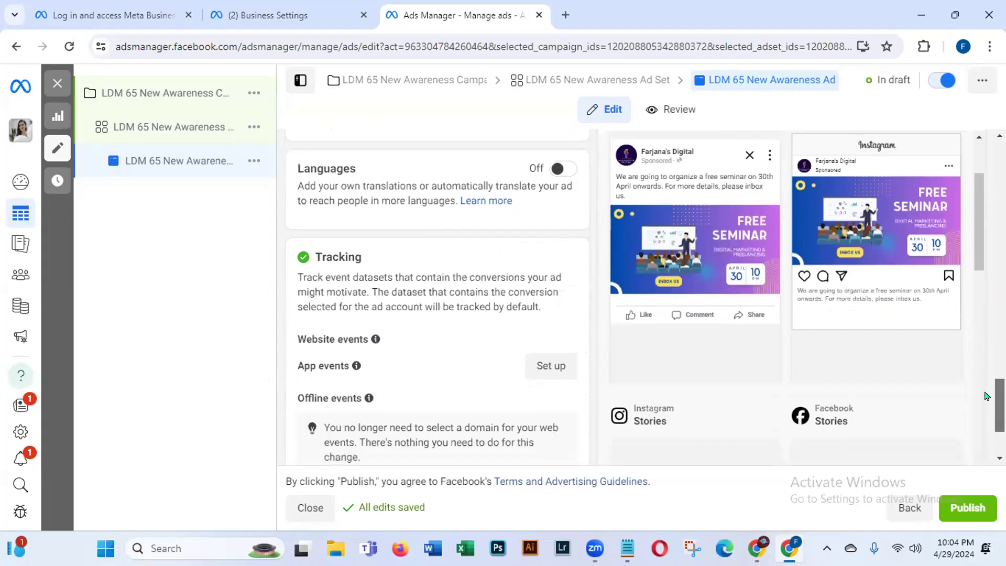
pyautogui.scroll(-2, 985, 400)
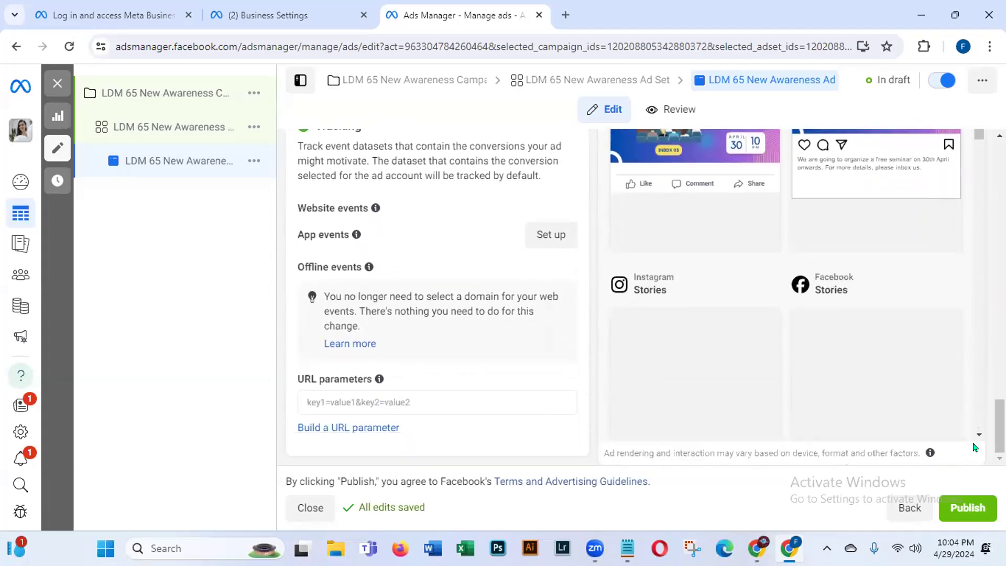
pyautogui.scroll(5, 984, 400)
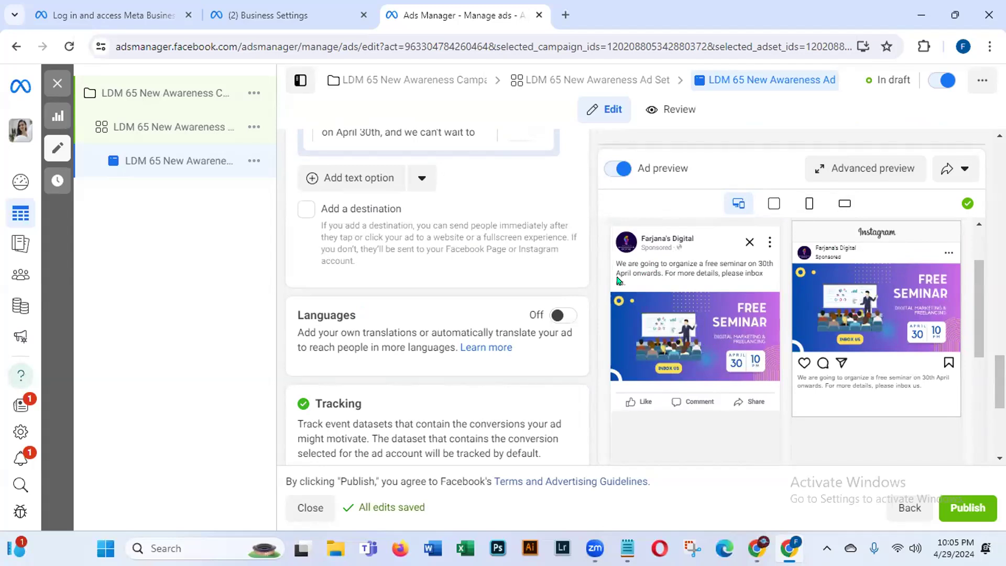
# Step: Preview the ad as Feeds, Stories and Reels, and Search result, then settle on All placements
pyautogui.click(772, 208)
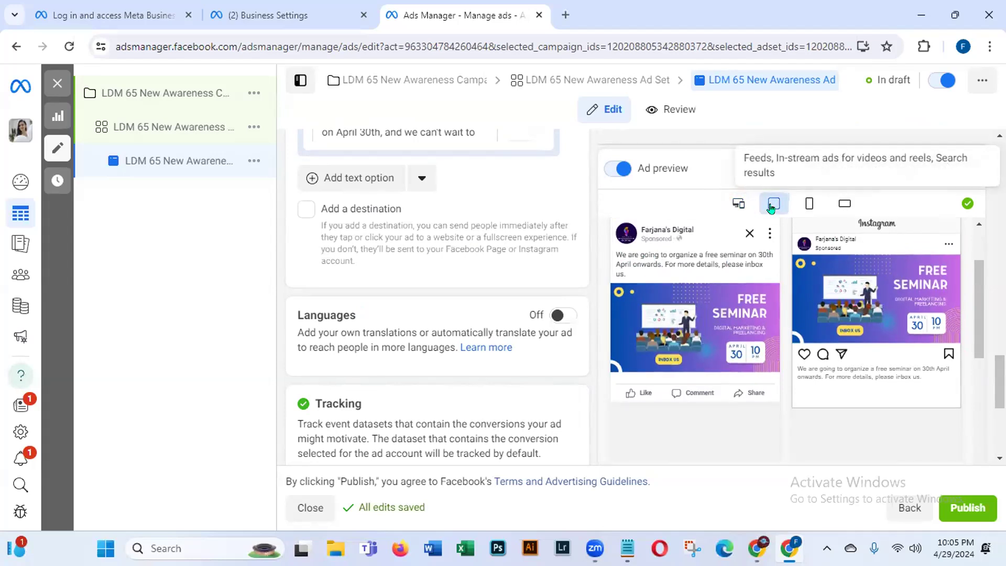
pyautogui.click(809, 202)
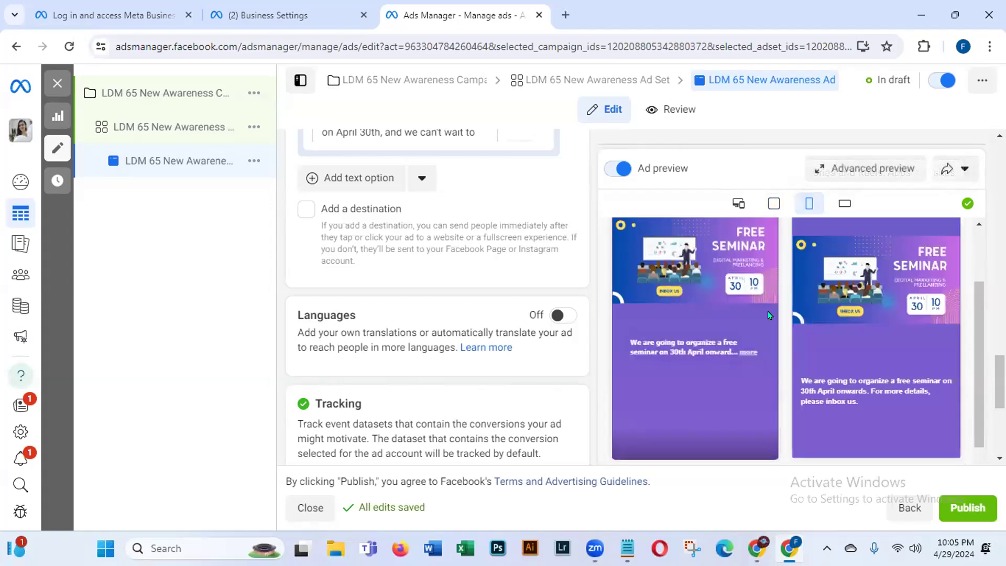
pyautogui.click(844, 205)
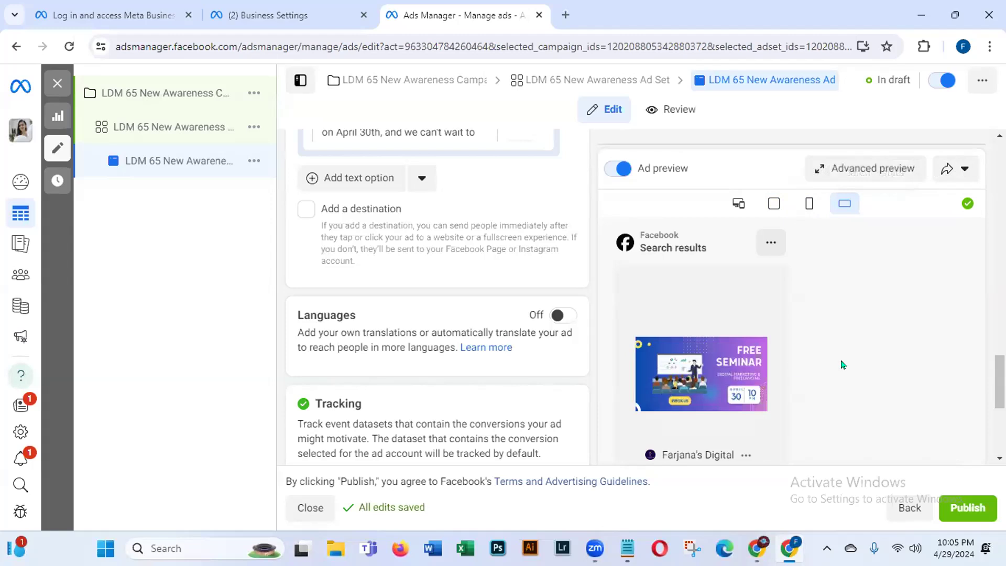
pyautogui.click(737, 205)
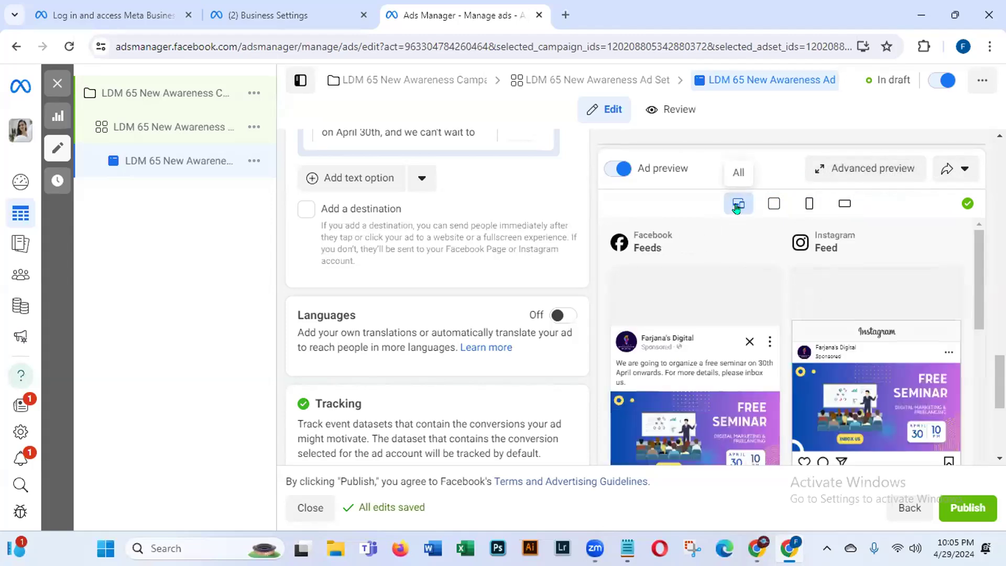
pyautogui.scroll(-3, 968, 306)
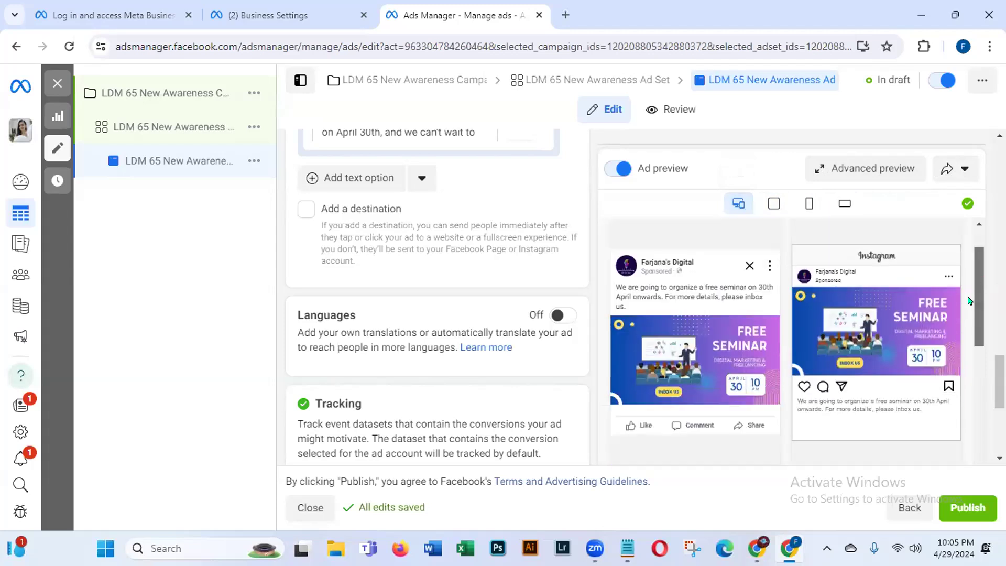
pyautogui.scroll(1, 967, 306)
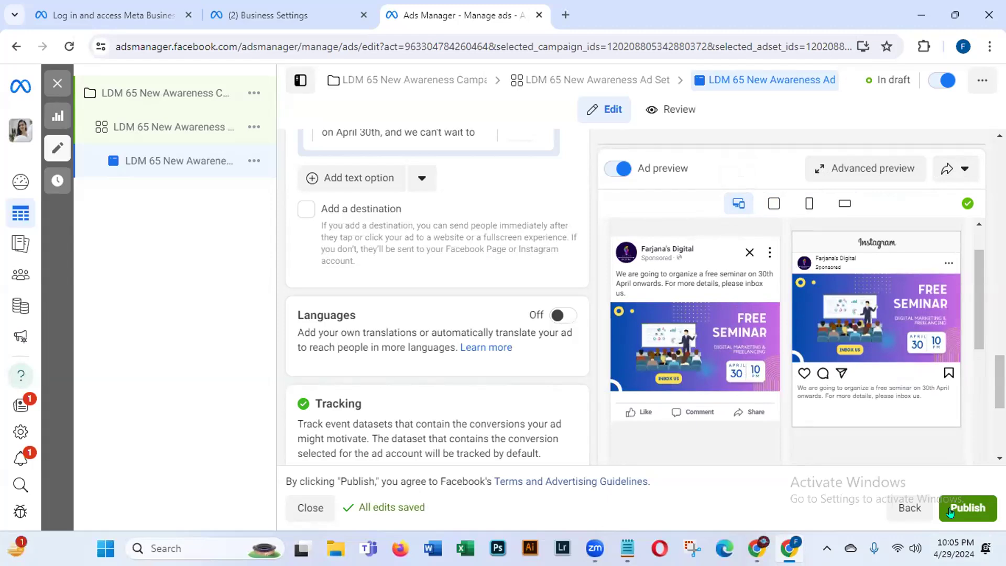
# Step: Open the 'Ads Manager - Manage ads - Campaigns' bookmark in a new Chrome tab
pyautogui.click(565, 15)
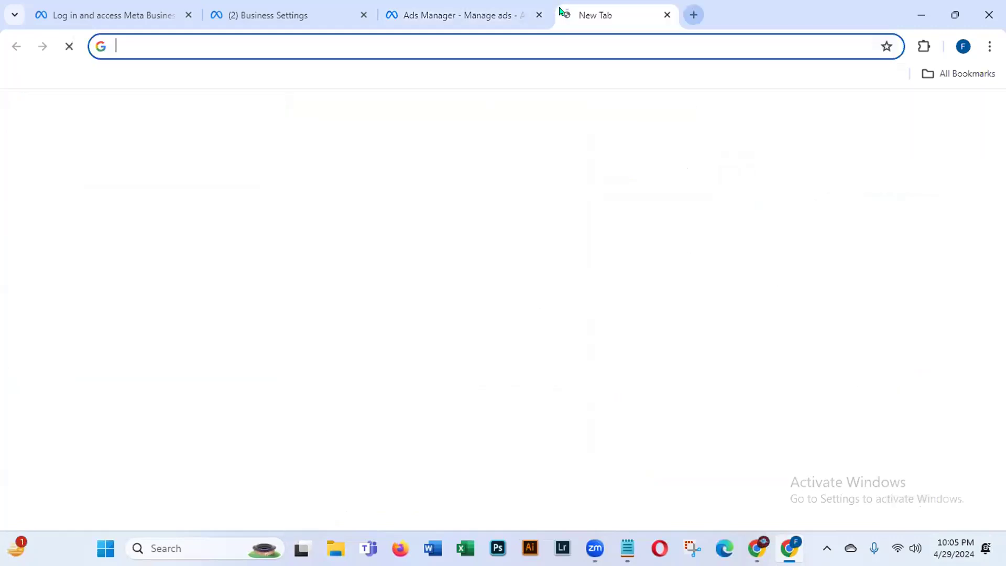
pyautogui.click(925, 72)
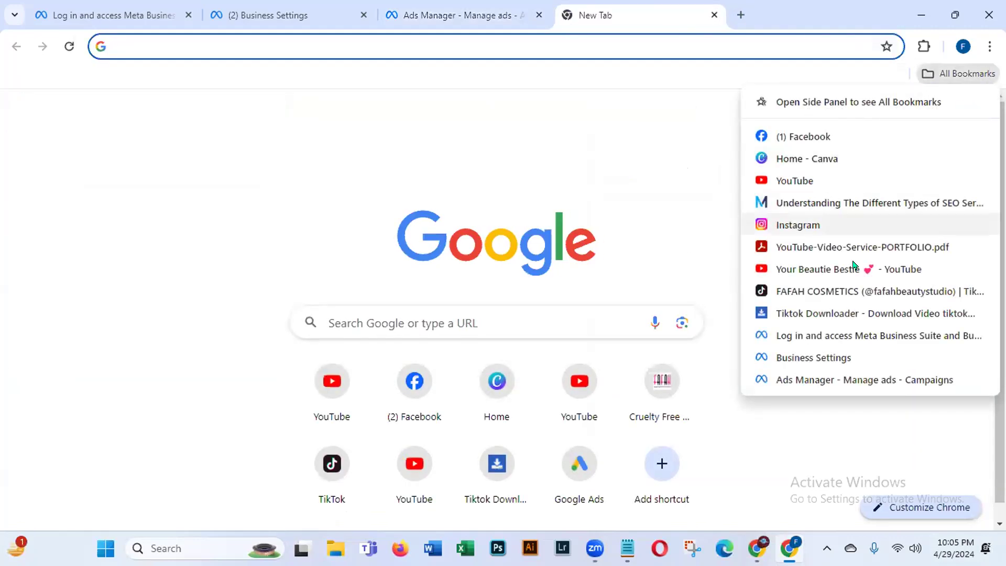
pyautogui.click(803, 379)
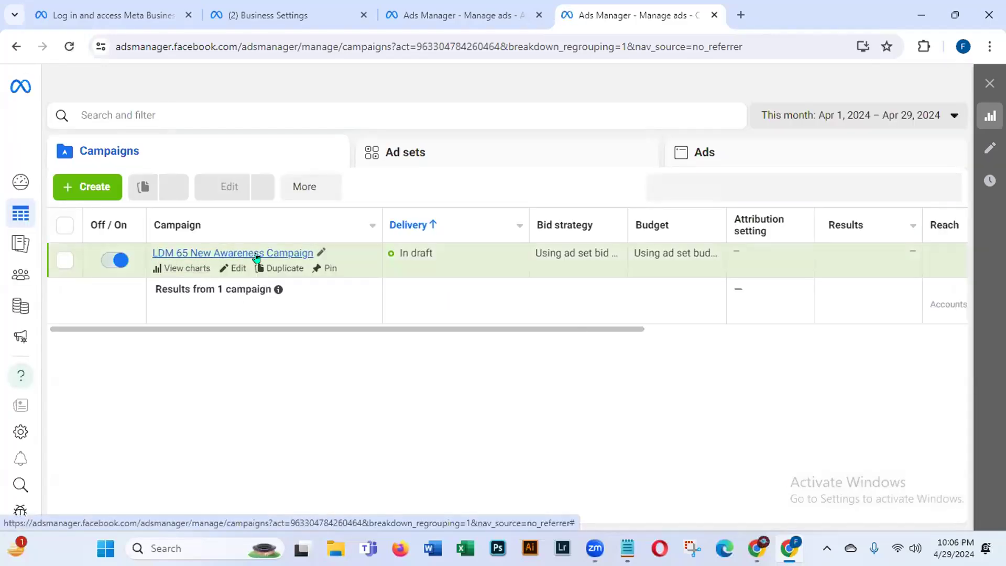
pyautogui.moveTo(408, 264)
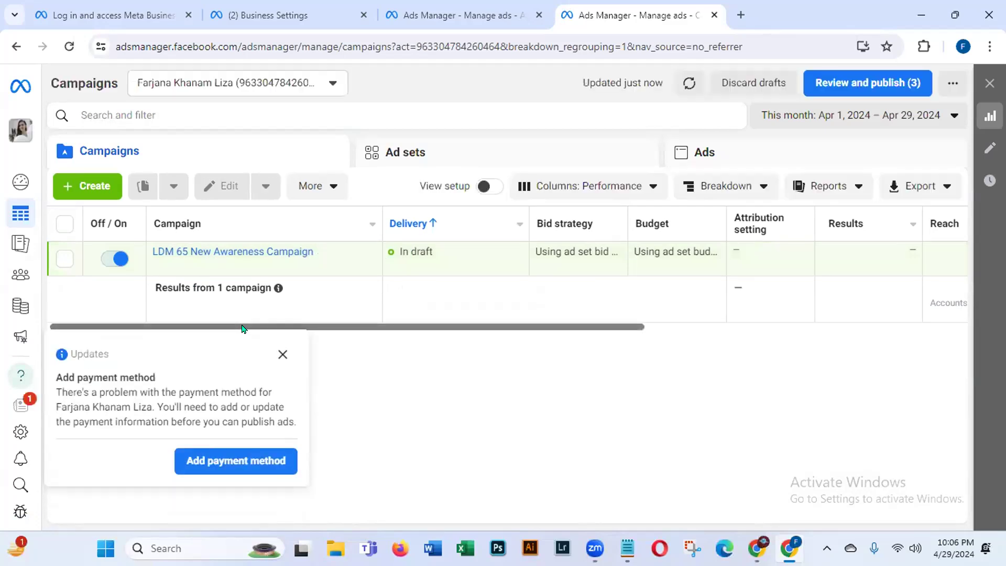
pyautogui.click(279, 355)
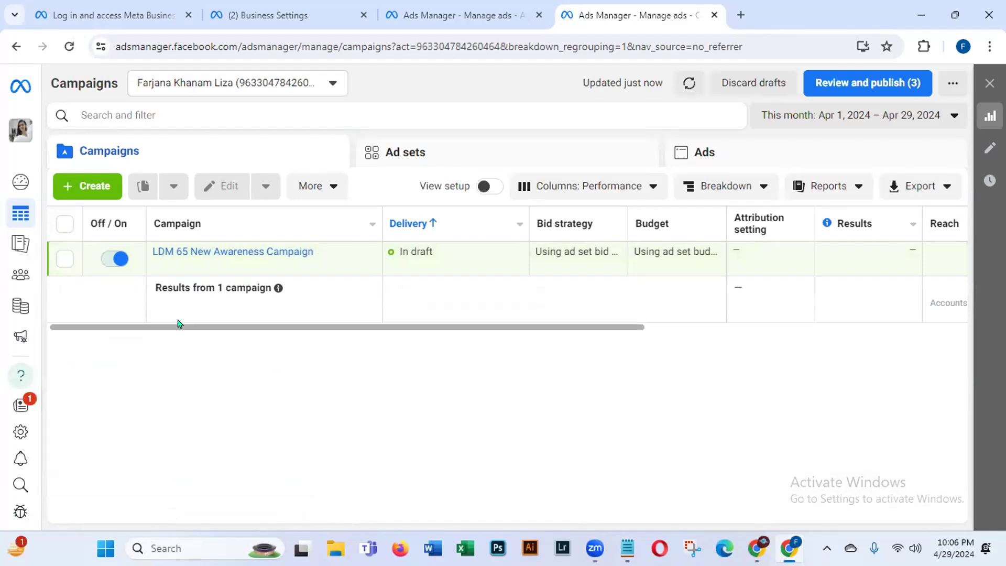
pyautogui.moveTo(168, 325); pyautogui.dragTo(394, 331)
pyautogui.moveTo(621, 223)
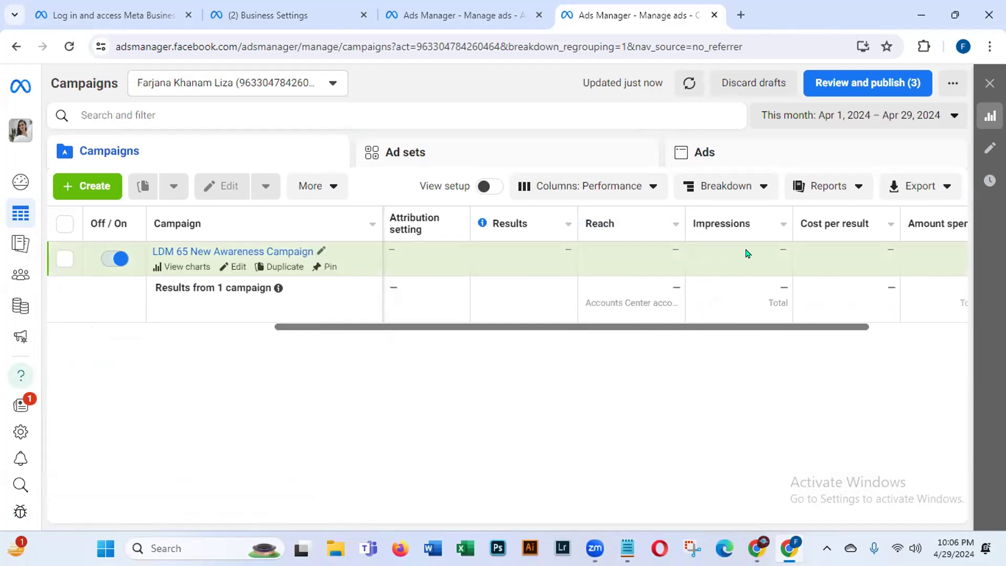
pyautogui.moveTo(781, 328); pyautogui.dragTo(395, 321)
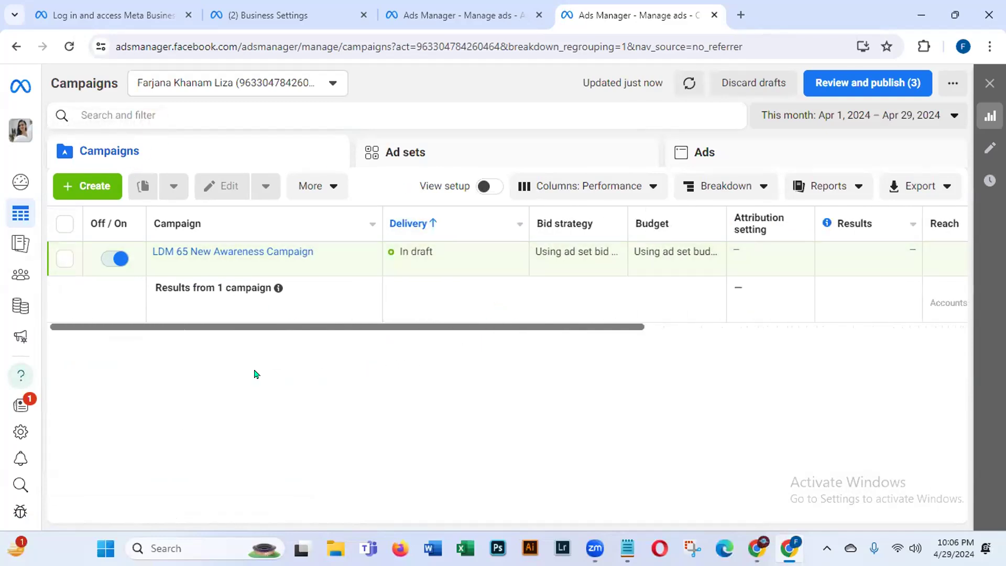
pyautogui.click(734, 83)
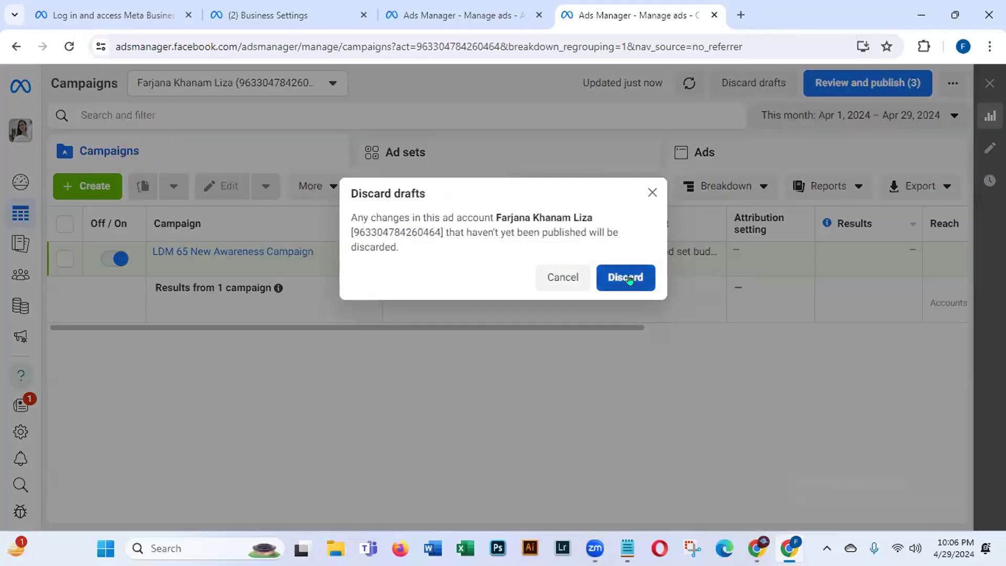
# Step: Confirm discarding the drafts, close the campaigns tab and minimise Chrome
pyautogui.click(629, 279)
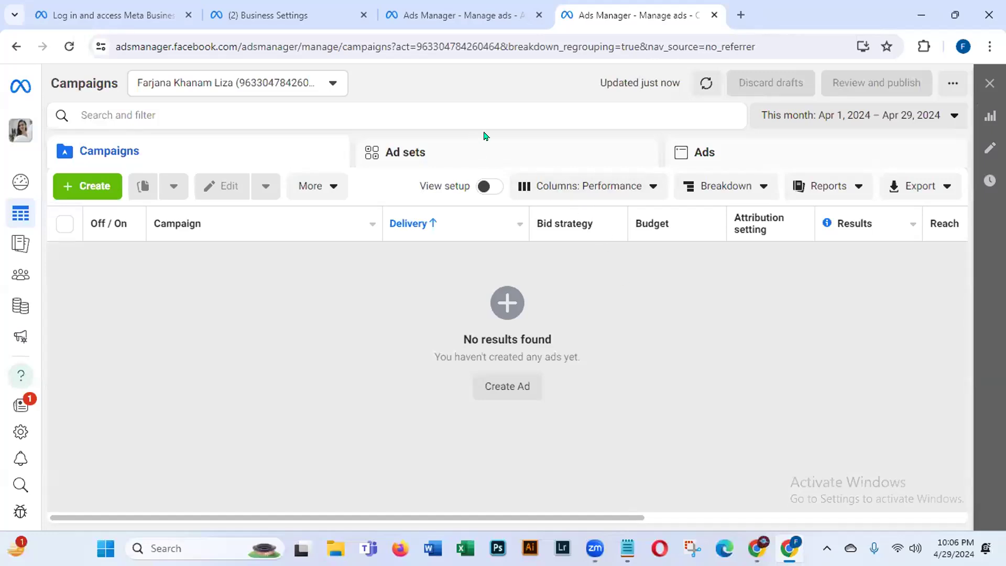
pyautogui.click(713, 15)
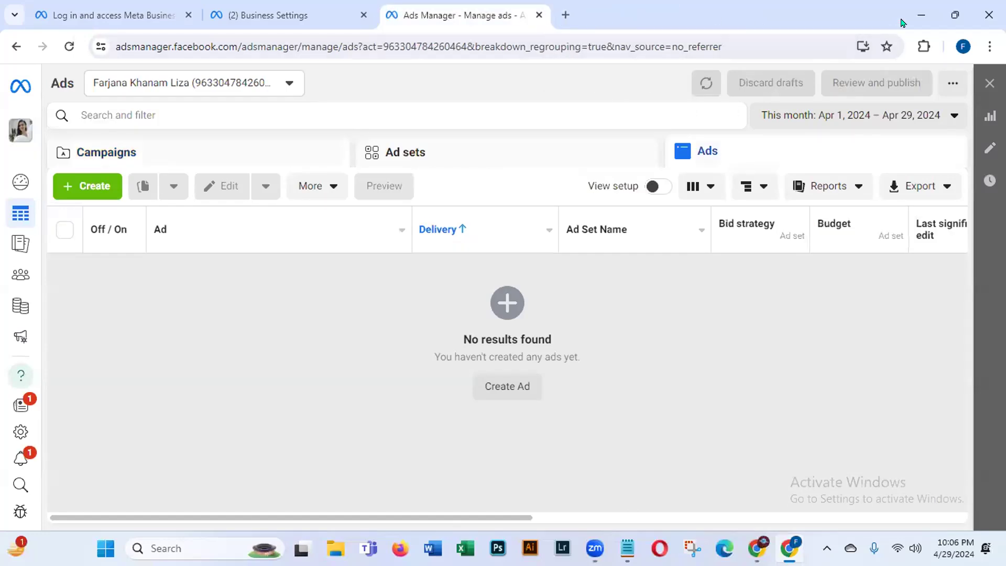
pyautogui.click(921, 16)
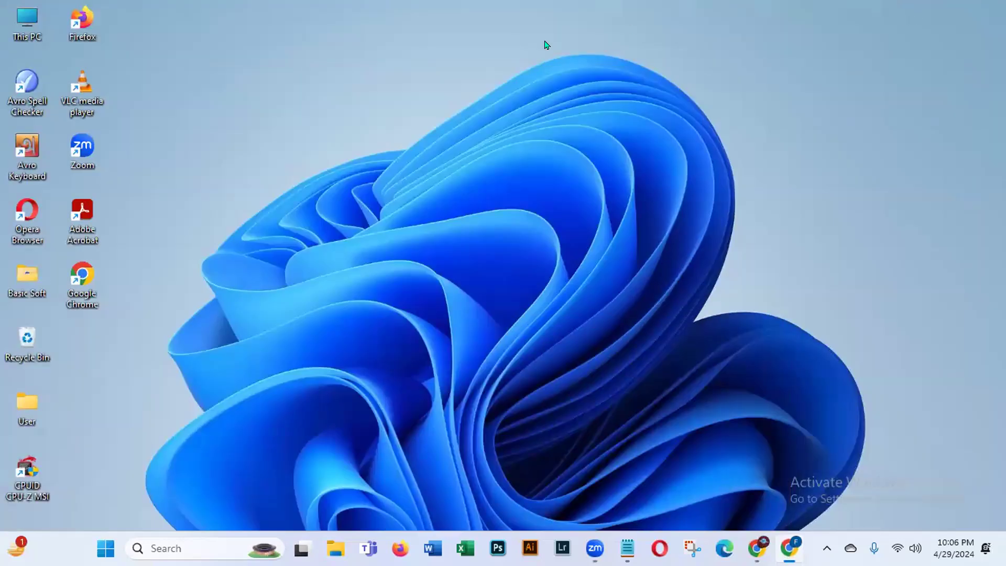
# Step: Refresh the desktop and launch Firefox from the taskbar
pyautogui.rightClick(419, 70)
pyautogui.click(454, 133)
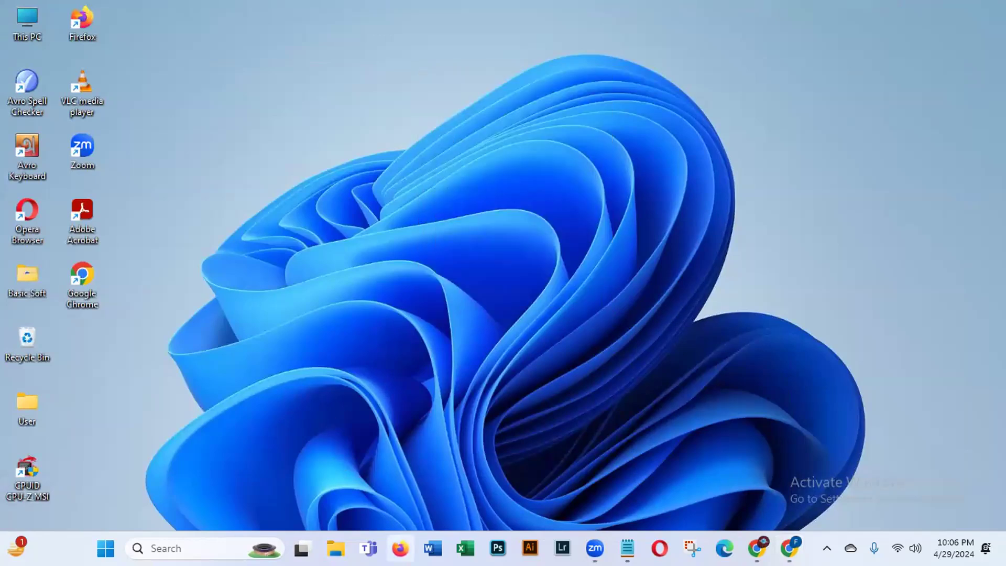
pyautogui.click(400, 547)
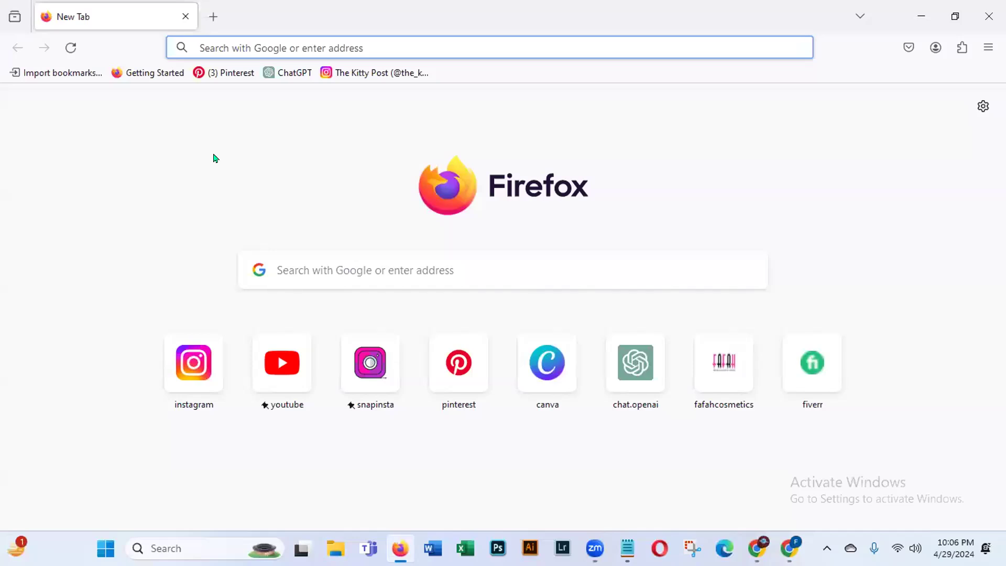
# Step: Search Google for 'Fiverr' and open the Fiverr website from the results
pyautogui.write('Fi')
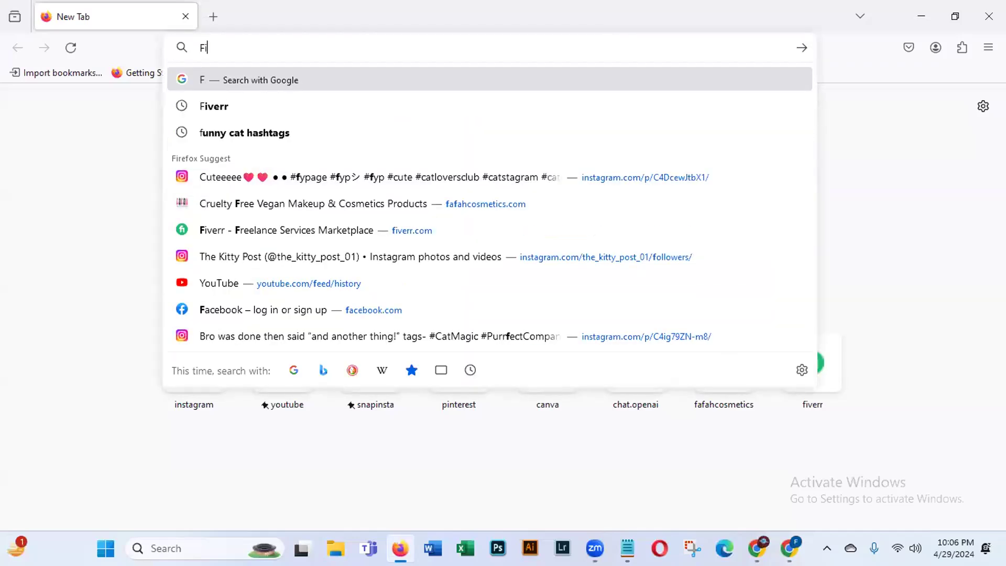
pyautogui.write('verr')
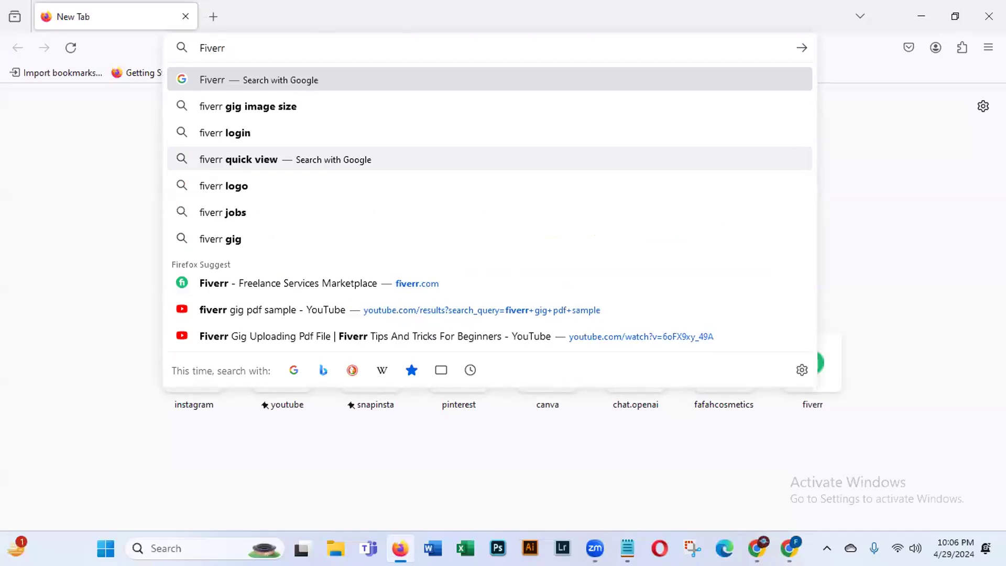
pyautogui.press('Return')
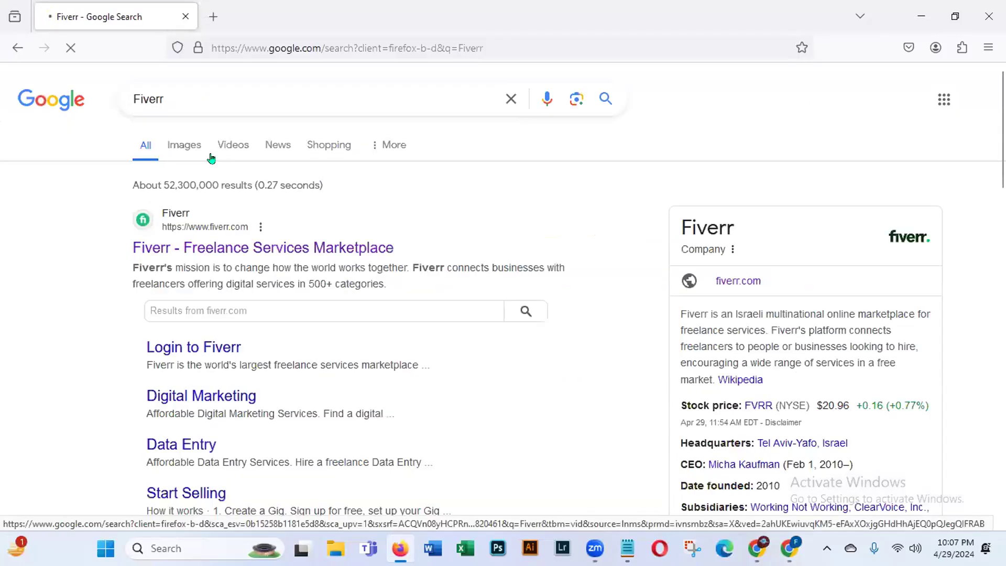
pyautogui.click(171, 247)
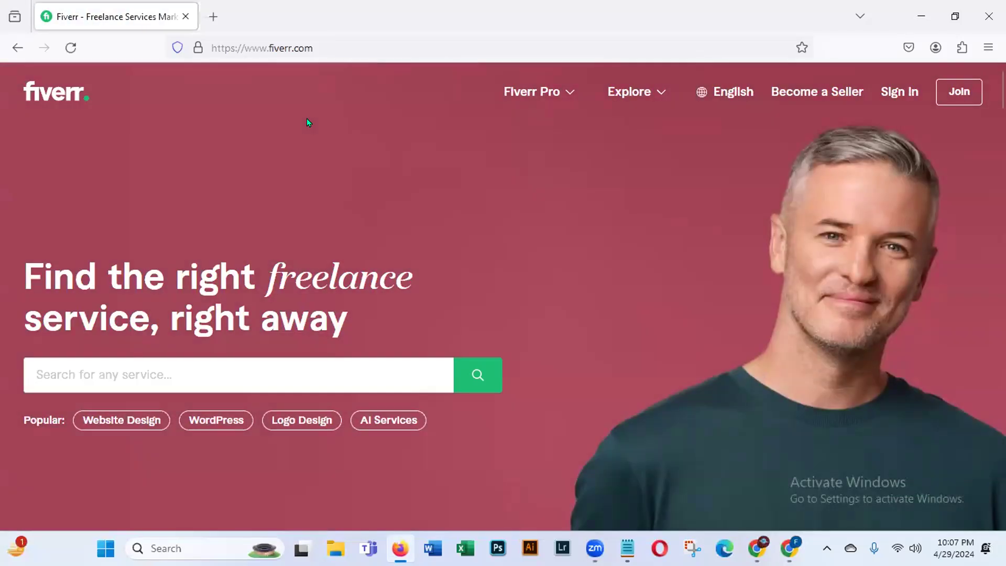
# Step: Search Fiverr for 'Facebook' and choose the 'facebook page create and setup' suggestion
pyautogui.click(92, 363)
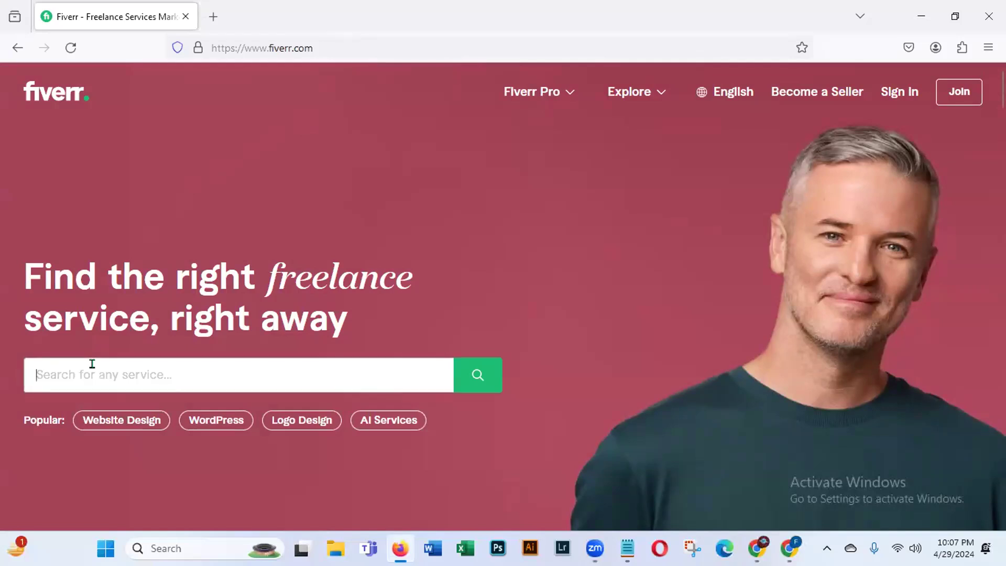
pyautogui.write('Fac')
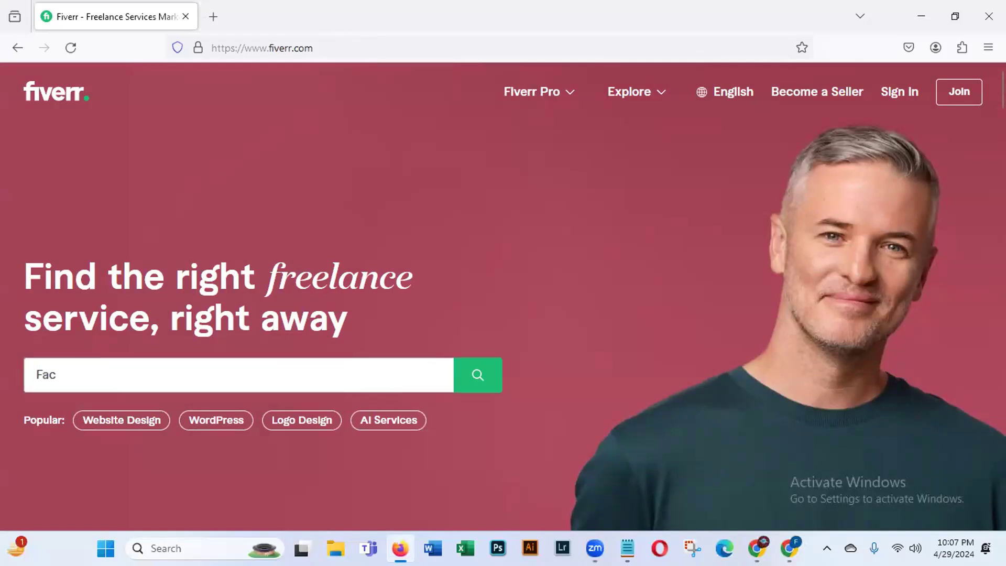
pyautogui.write('ebook')
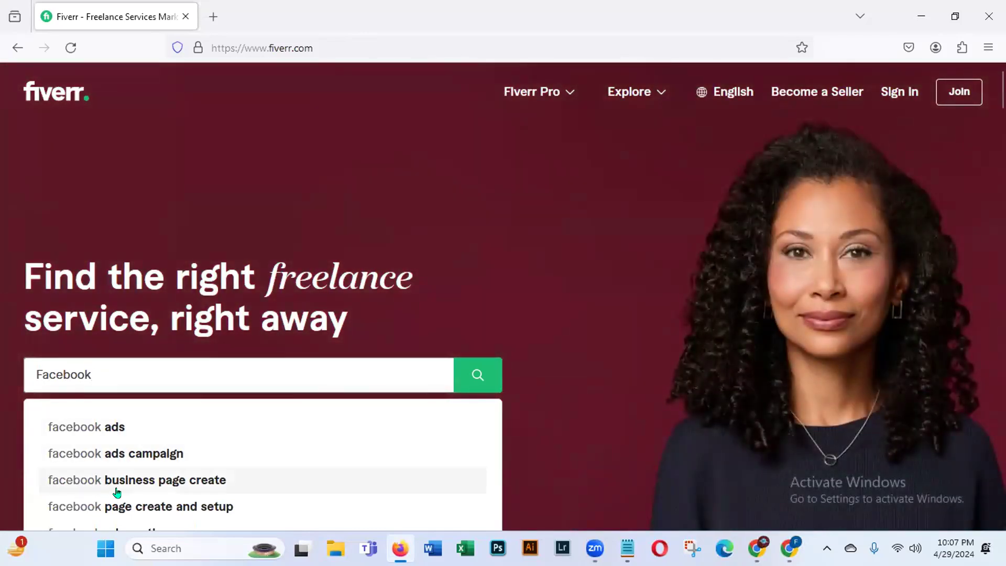
pyautogui.click(173, 505)
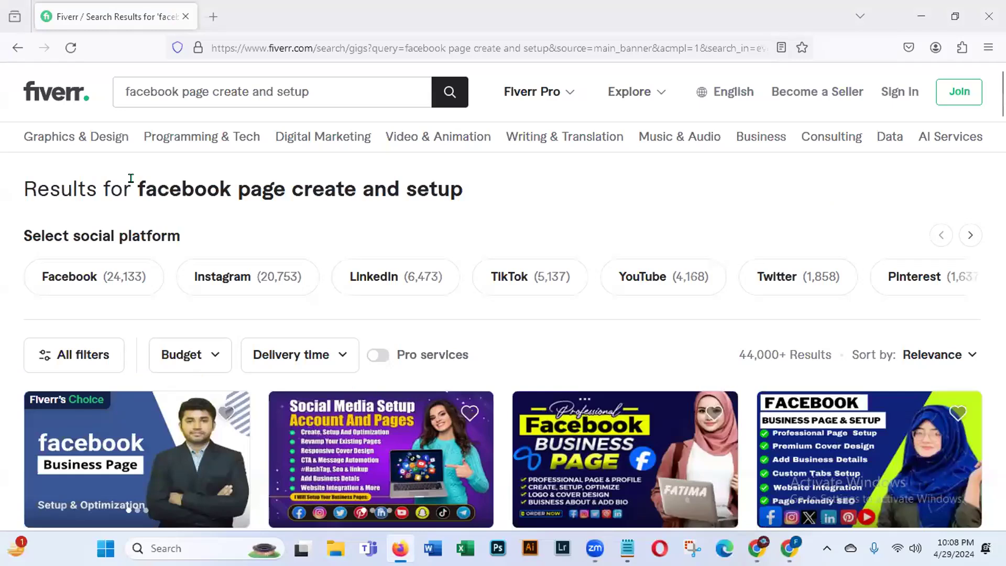
# Step: Scroll through the results, highlighting the first gig's (638) rating count
pyautogui.tripleClick(630, 176)
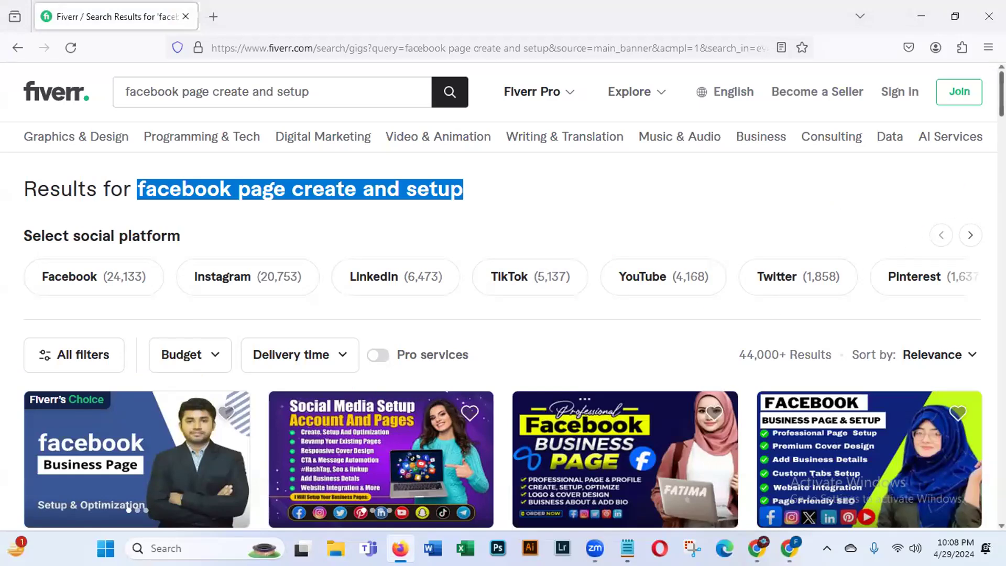
pyautogui.scroll(-2, 503, 293)
pyautogui.scroll(-1, 502, 293)
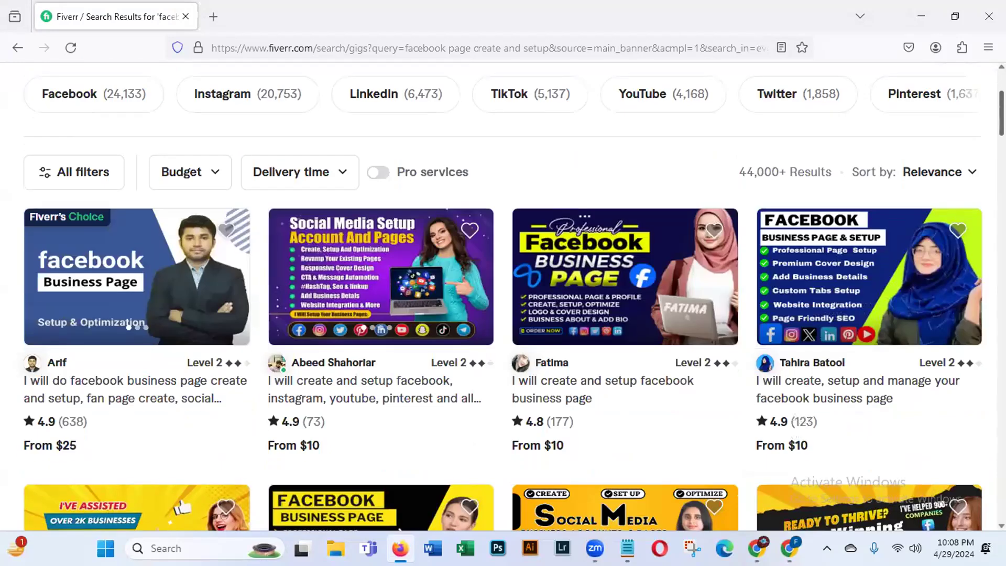
pyautogui.scroll(-1, 503, 293)
pyautogui.scroll(-1, 503, 293)
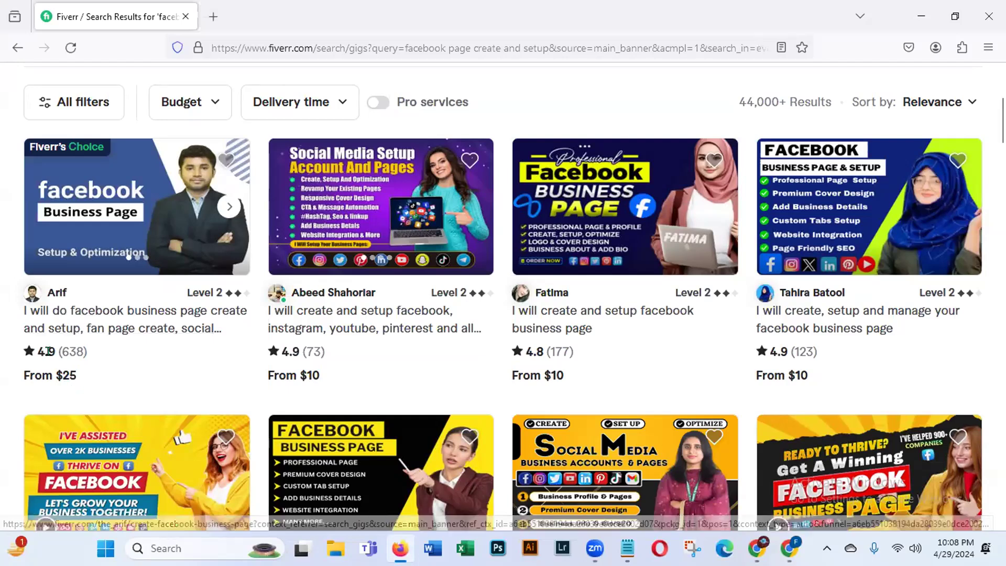
pyautogui.moveTo(58, 350); pyautogui.dragTo(108, 353)
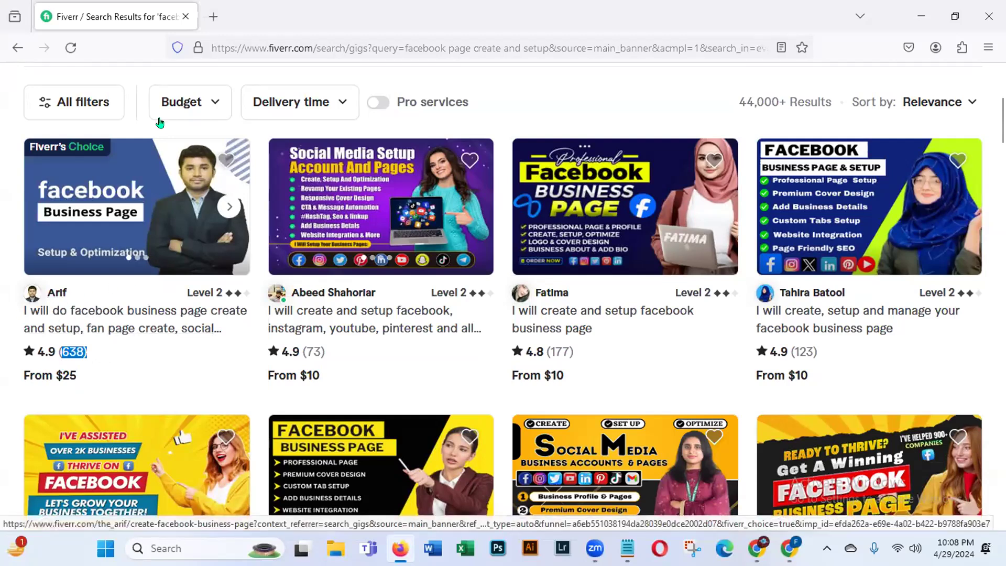
pyautogui.click(51, 300)
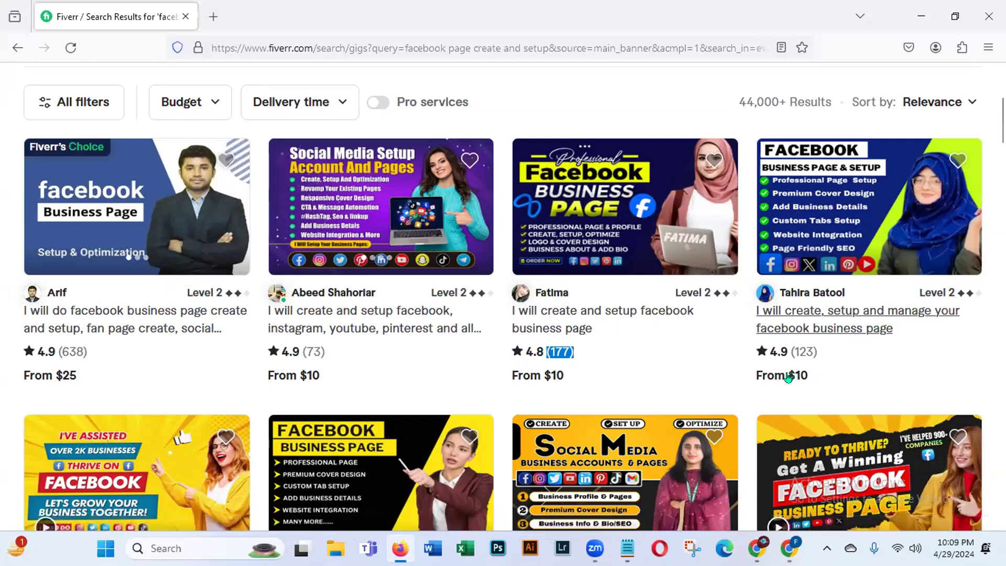
# Step: Highlight the fourth gig's 4.9 (123) rating, scroll further down, then back up
pyautogui.moveTo(764, 352); pyautogui.dragTo(873, 353)
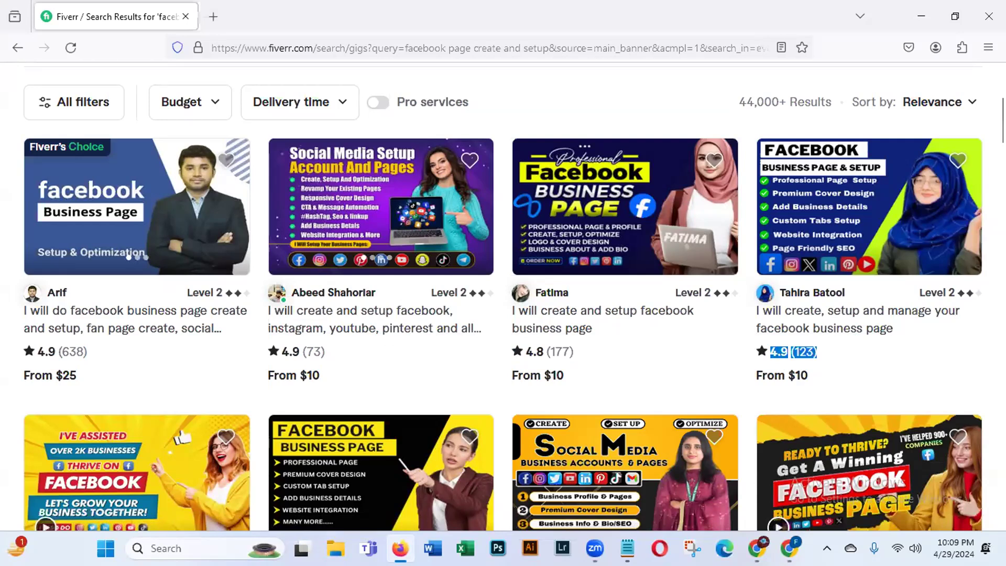
pyautogui.scroll(-5, 503, 297)
pyautogui.scroll(-1, 503, 297)
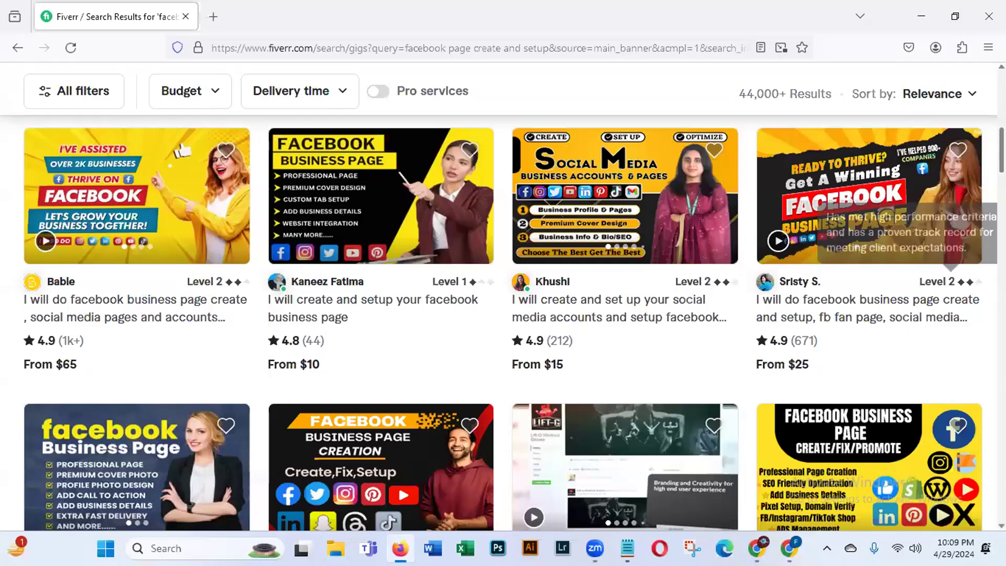
pyautogui.scroll(-5, 984, 210)
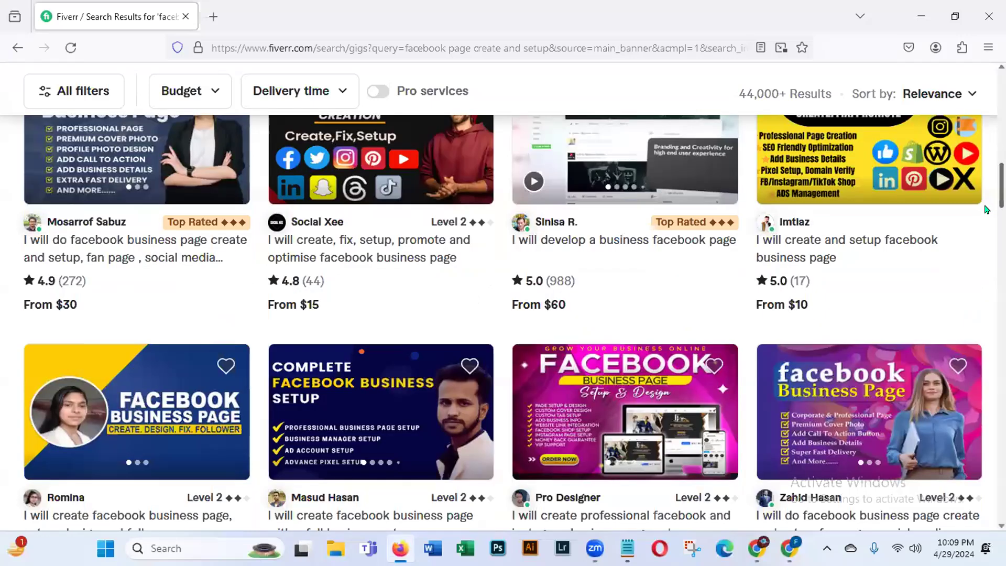
pyautogui.scroll(-4, 984, 219)
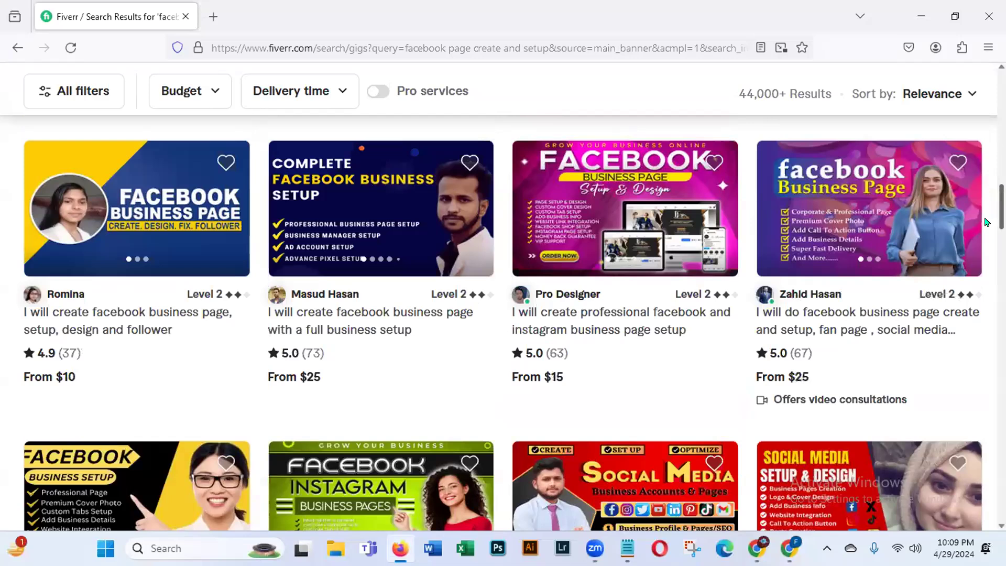
pyautogui.scroll(-3, 984, 231)
pyautogui.scroll(-2, 983, 255)
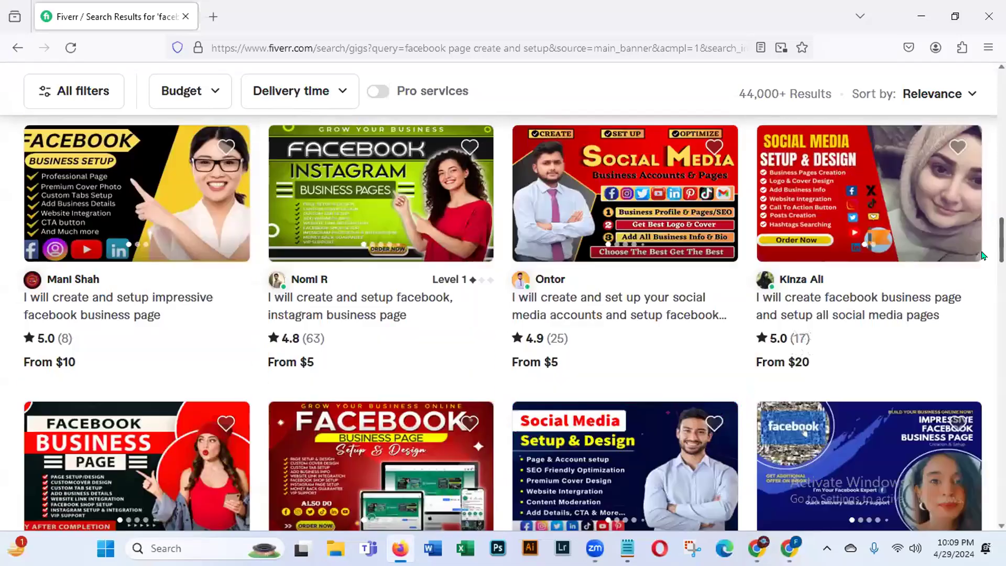
pyautogui.scroll(10, 974, 236)
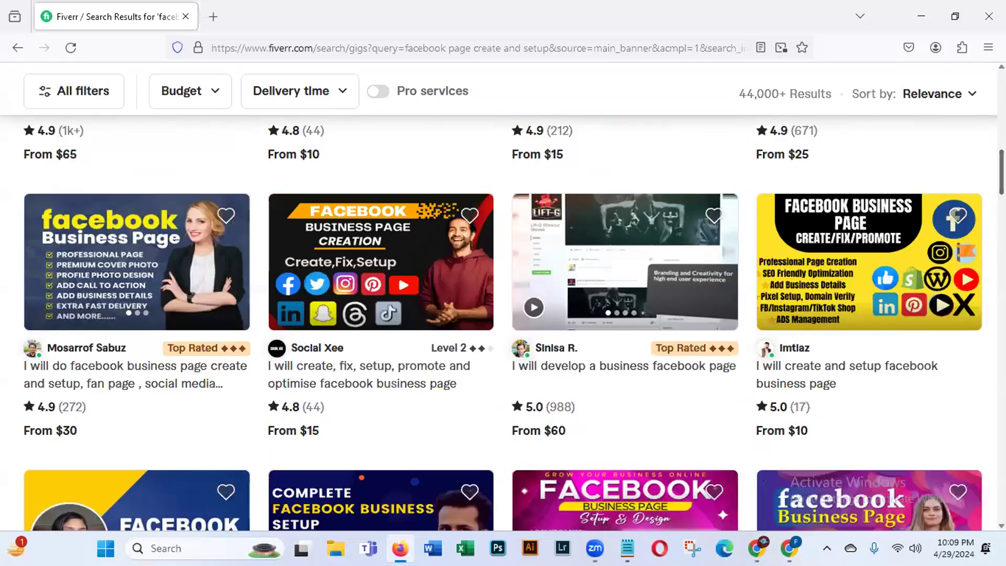
pyautogui.scroll(10, 305, 92)
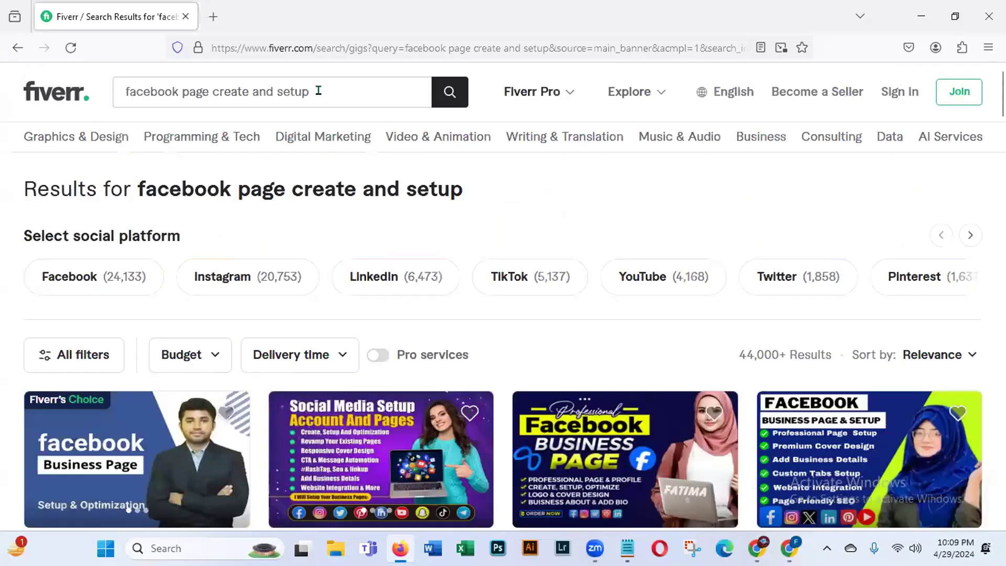
# Step: Edit the Fiverr search query to 'facebook boosting' and run the search
pyautogui.click(318, 91)
pyautogui.press('BackSpace')
pyautogui.press('BackSpace')
pyautogui.press('BackSpace')
pyautogui.press('BackSpace')
pyautogui.press('BackSpace')
pyautogui.press('BackSpace')
pyautogui.press('BackSpace')
pyautogui.press('BackSpace')
pyautogui.press('BackSpace')
pyautogui.press('BackSpace')
pyautogui.press('BackSpace')
pyautogui.press('BackSpace')
pyautogui.press('BackSpace')
pyautogui.press('BackSpace')
pyautogui.press('BackSpace')
pyautogui.press('BackSpace')
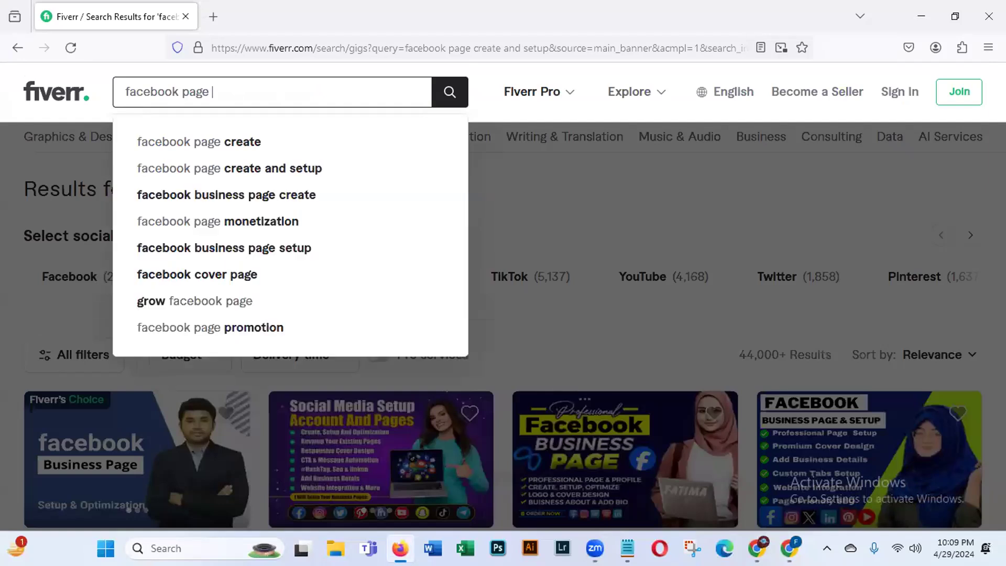
pyautogui.press('BackSpace')
pyautogui.press('BackSpace')
pyautogui.press('BackSpace')
pyautogui.press('BackSpace')
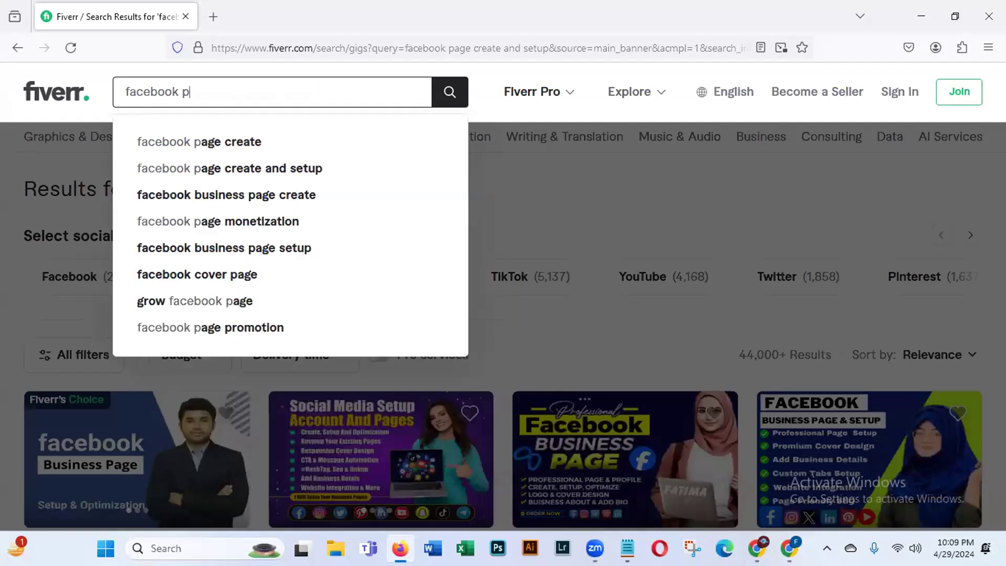
pyautogui.write('ost')
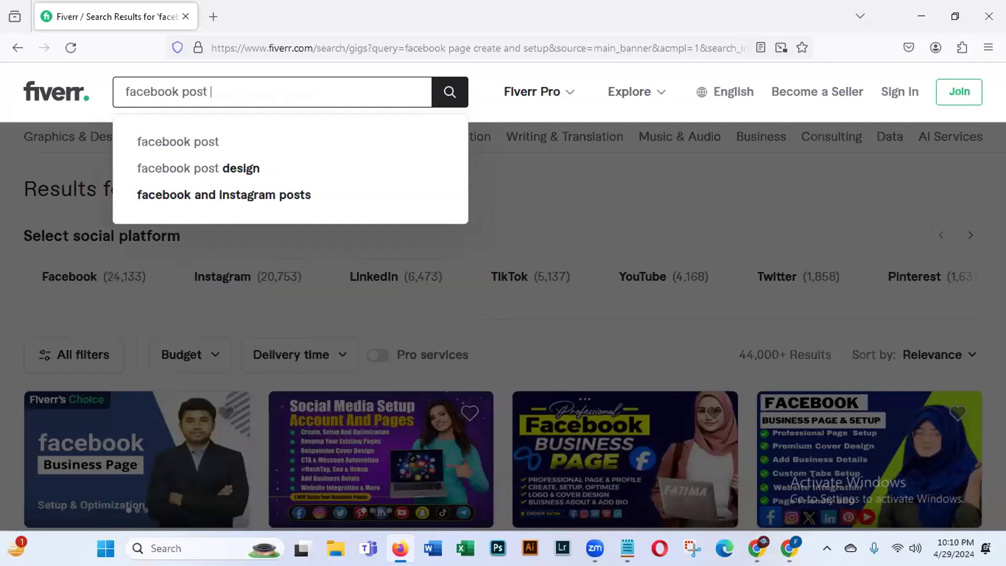
pyautogui.write(' b')
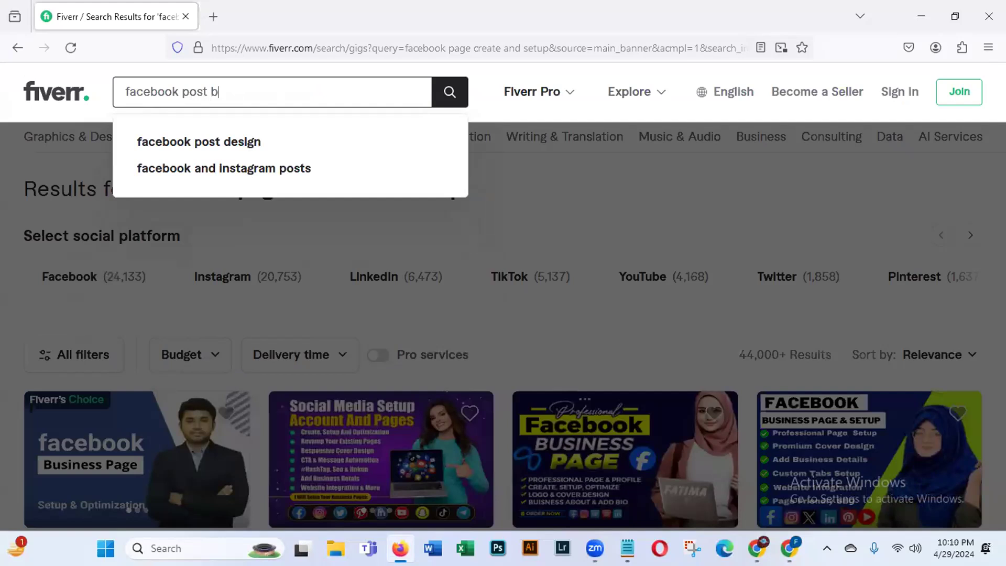
pyautogui.press('BackSpace')
pyautogui.press('BackSpace')
pyautogui.press('BackSpace')
pyautogui.press('BackSpace')
pyautogui.press('BackSpace')
pyautogui.press('BackSpace')
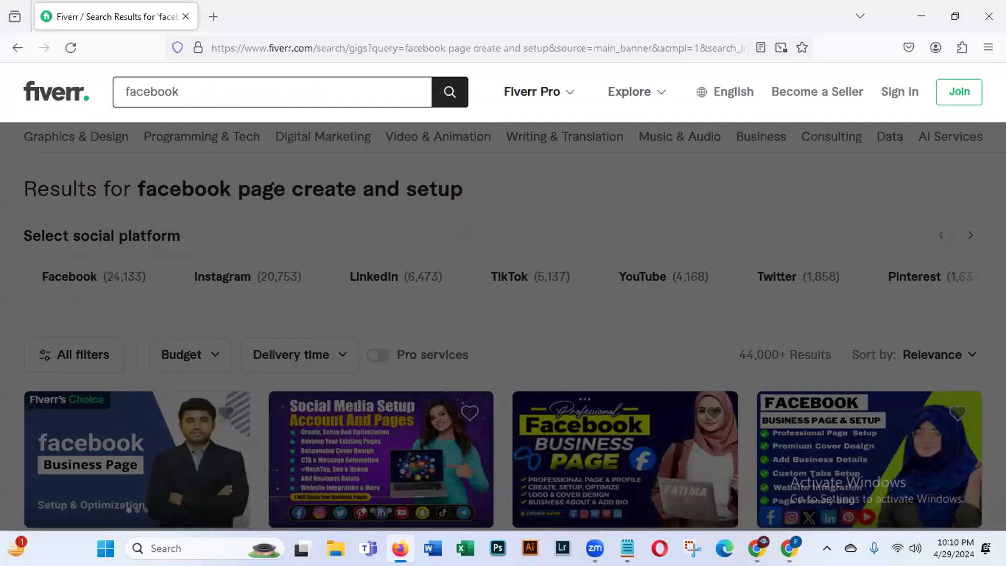
pyautogui.write('boo')
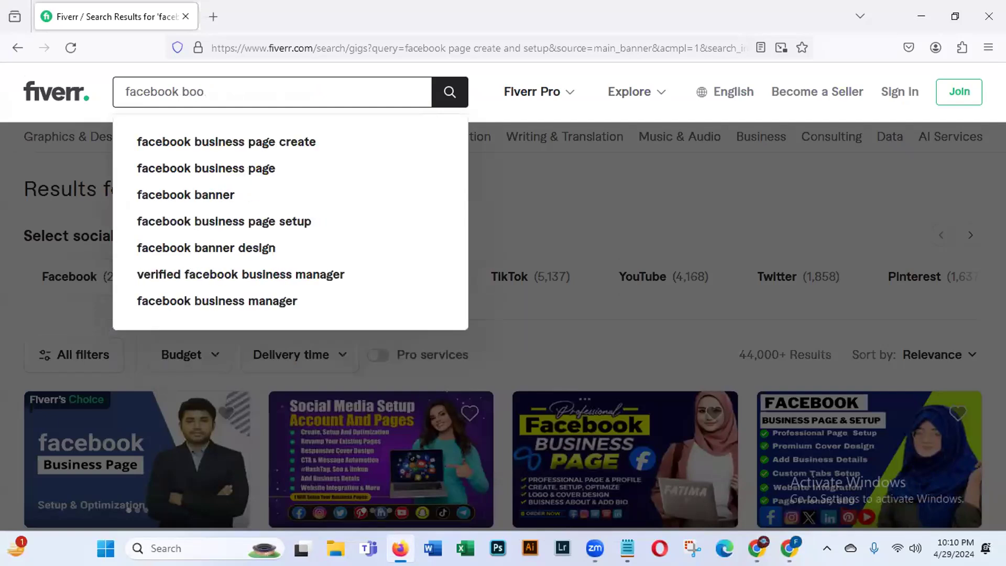
pyautogui.write('sti')
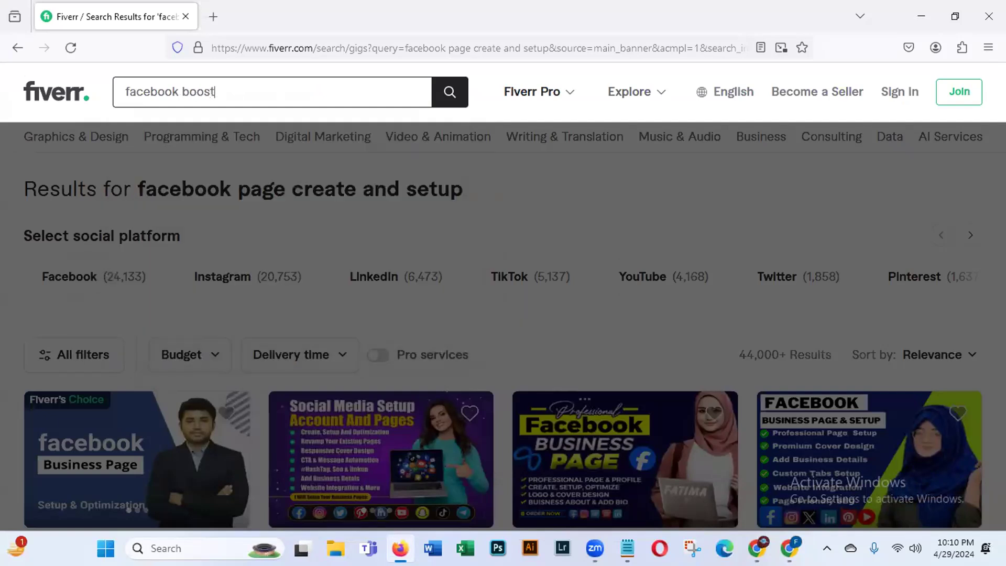
pyautogui.write('ng')
pyautogui.press('Return')
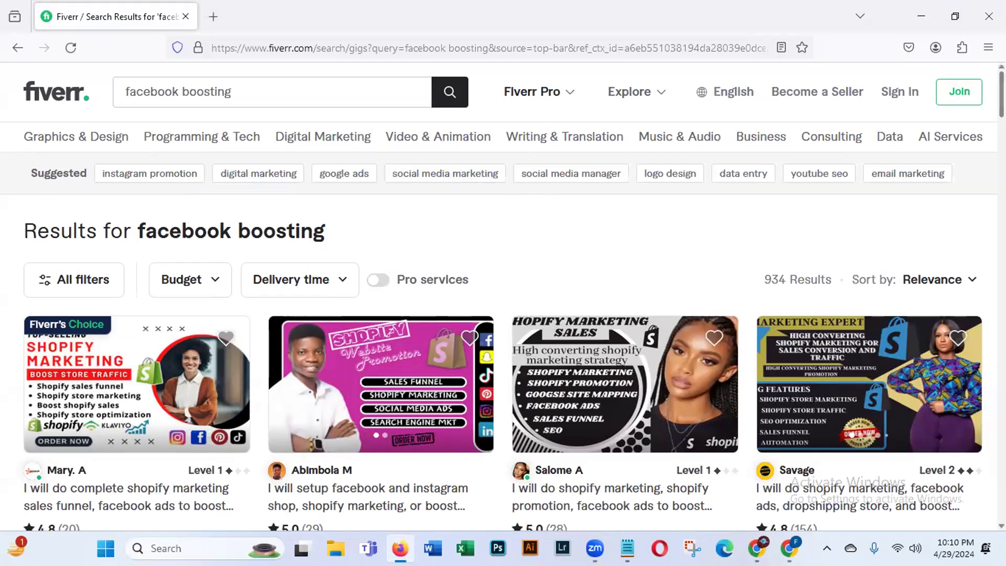
pyautogui.scroll(-2, 498, 296)
pyautogui.scroll(-3, 502, 296)
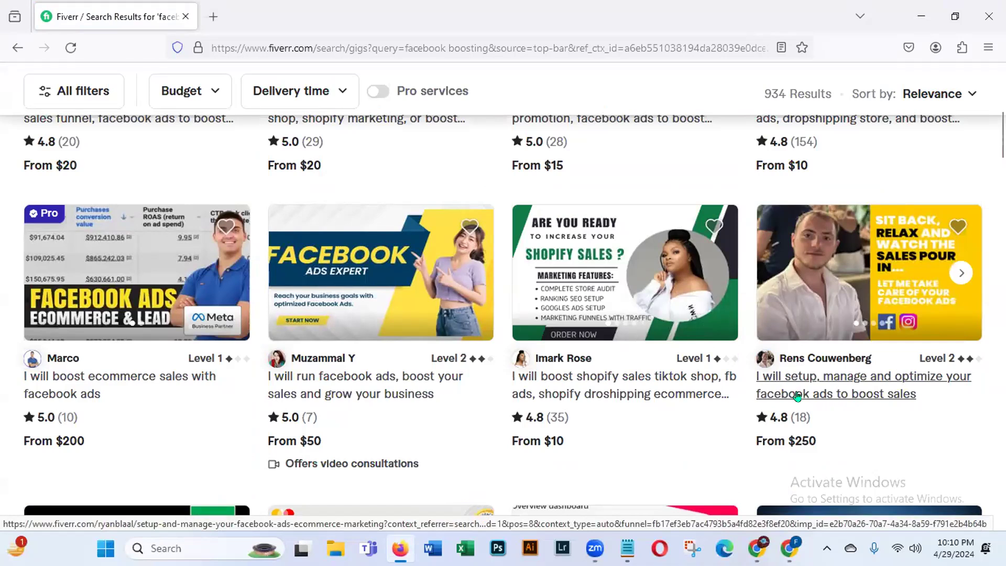
pyautogui.scroll(-5, 986, 185)
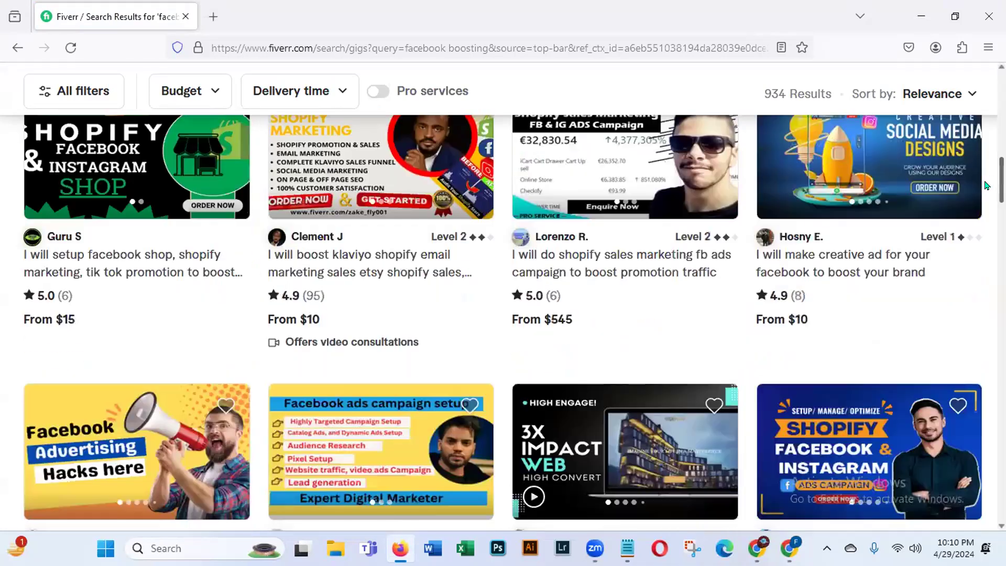
pyautogui.moveTo(1001, 183); pyautogui.dragTo(1001, 83)
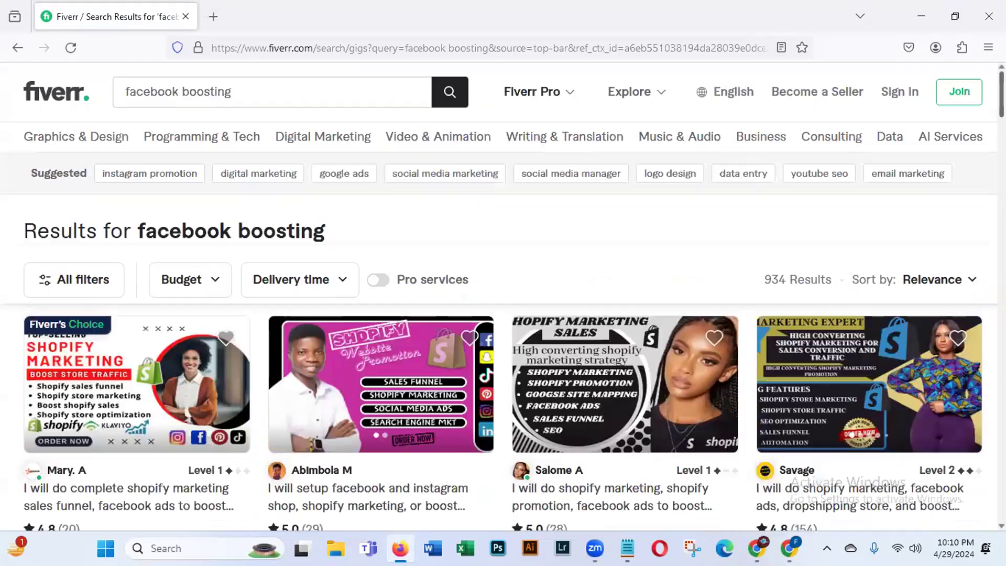
# Step: Replace 'boosting' with 'ad campaign' and pick the 'facebook ad campaign' suggestion
pyautogui.click(248, 85)
pyautogui.press('BackSpace')
pyautogui.press('BackSpace')
pyautogui.press('BackSpace')
pyautogui.press('BackSpace')
pyautogui.press('BackSpace')
pyautogui.press('BackSpace')
pyautogui.press('BackSpace')
pyautogui.press('BackSpace')
pyautogui.write('ad')
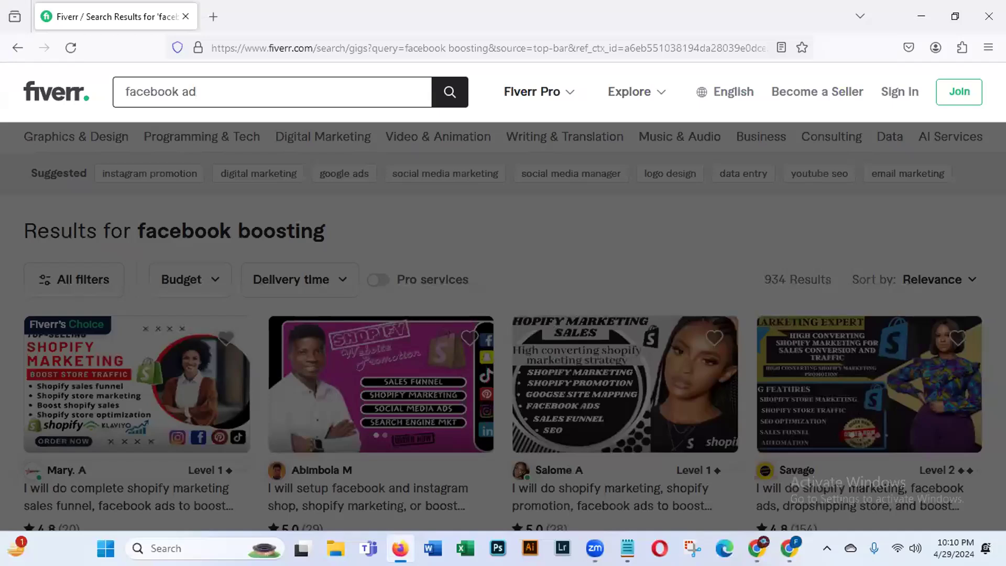
pyautogui.write(' campaign')
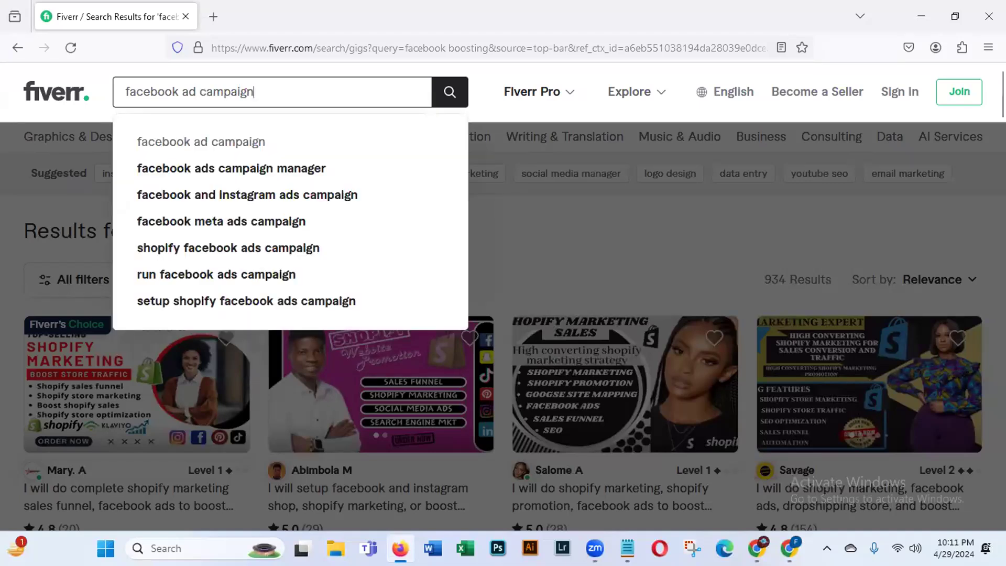
pyautogui.click(219, 147)
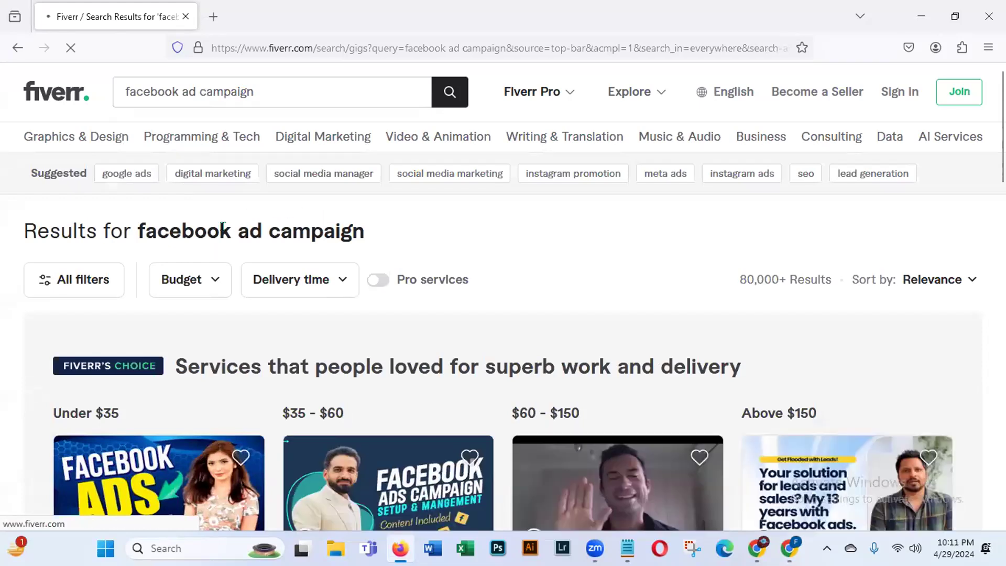
pyautogui.moveTo(237, 231); pyautogui.dragTo(538, 205)
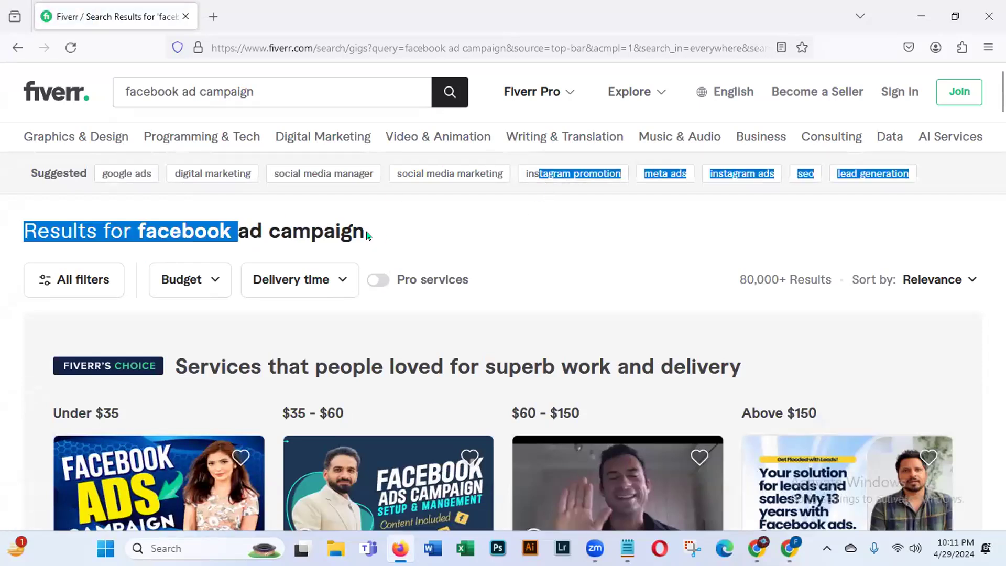
pyautogui.click(559, 189)
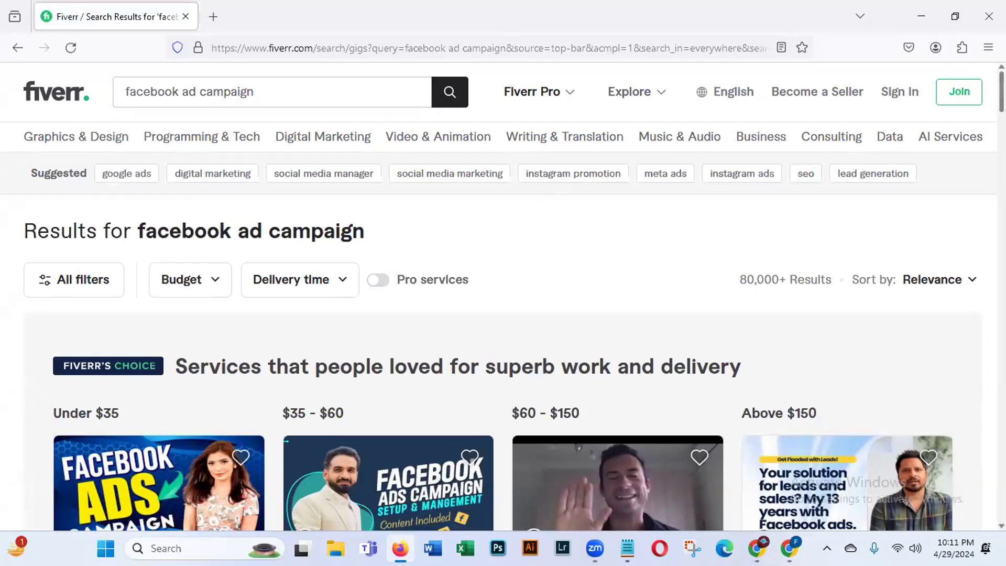
pyautogui.scroll(-3, 503, 293)
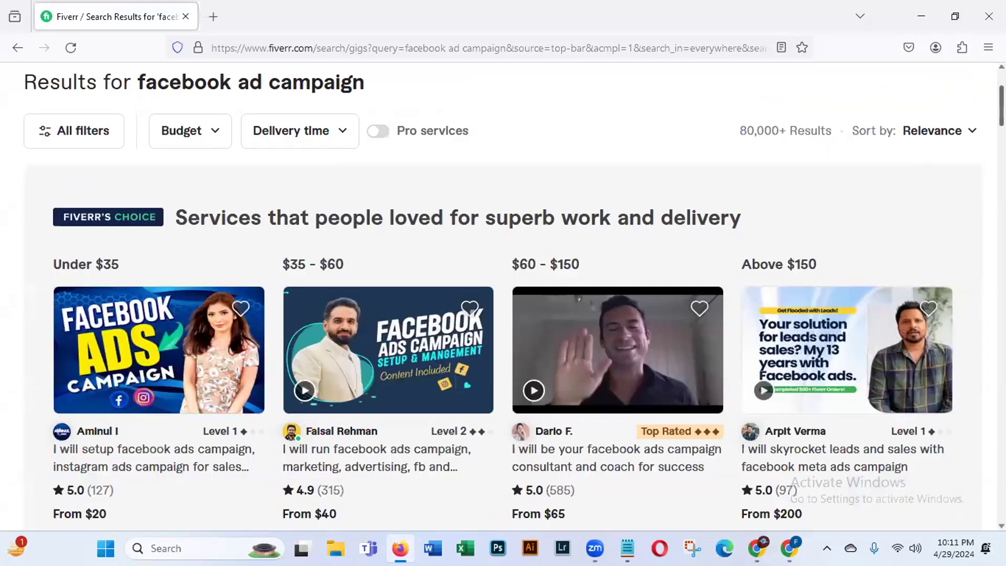
pyautogui.scroll(-3, 503, 293)
pyautogui.scroll(1, 503, 293)
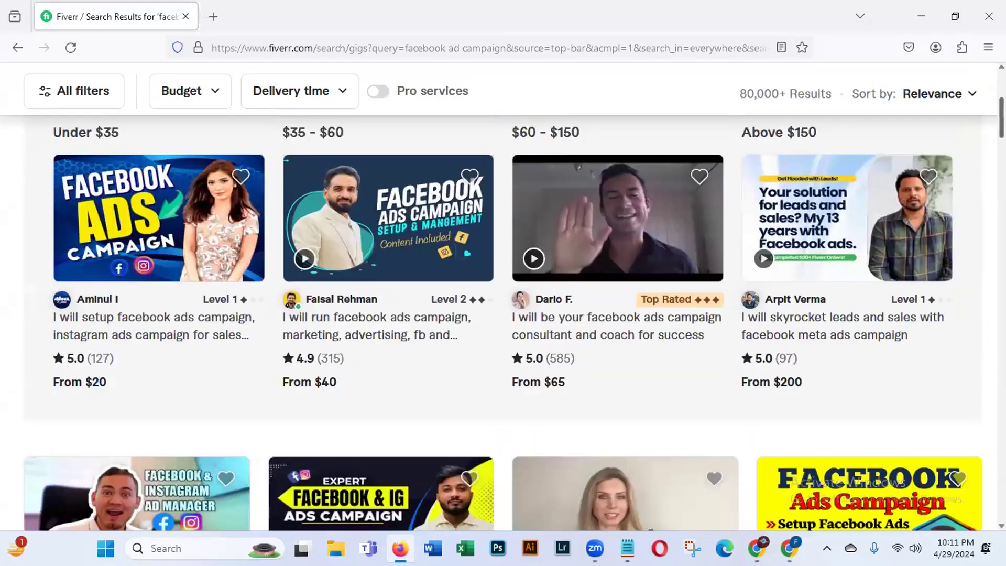
pyautogui.scroll(1, 503, 293)
pyautogui.scroll(1, 249, 426)
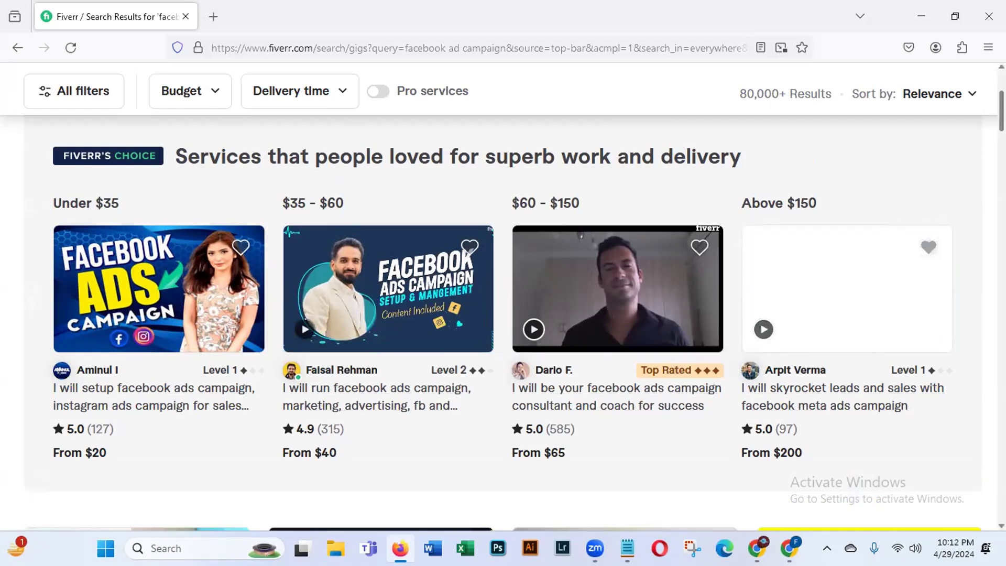
pyautogui.scroll(-3, 503, 314)
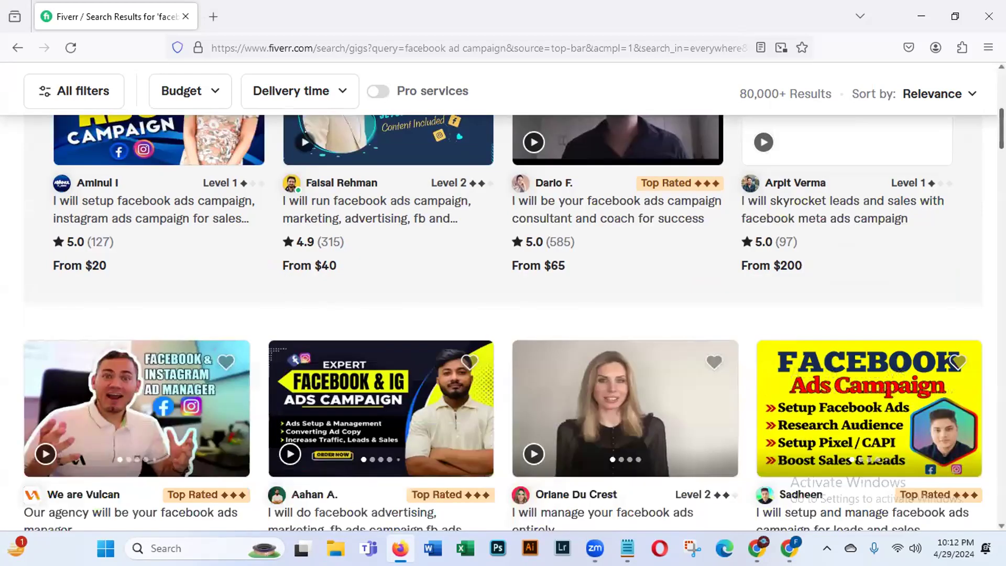
pyautogui.scroll(-2, 503, 314)
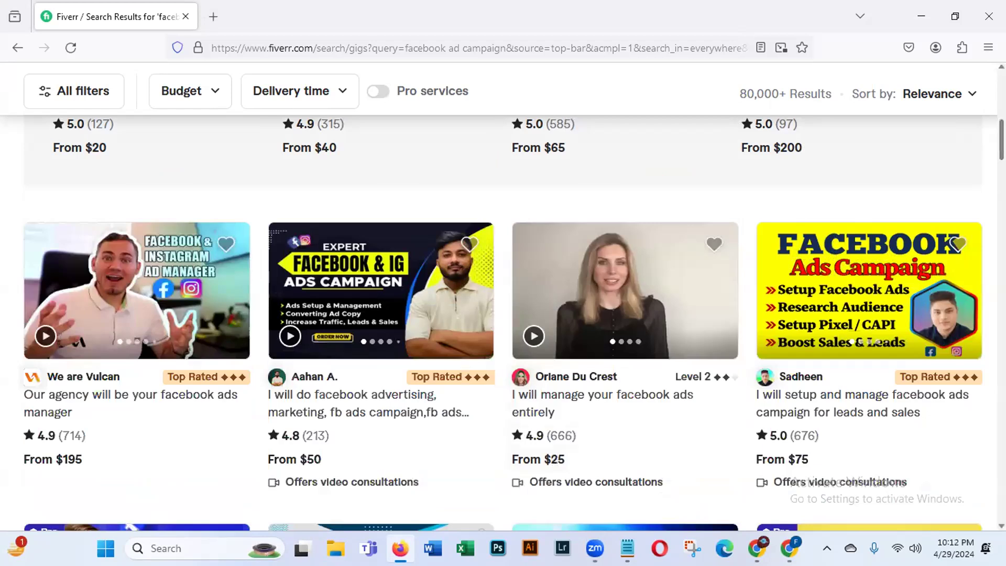
pyautogui.scroll(-4, 503, 314)
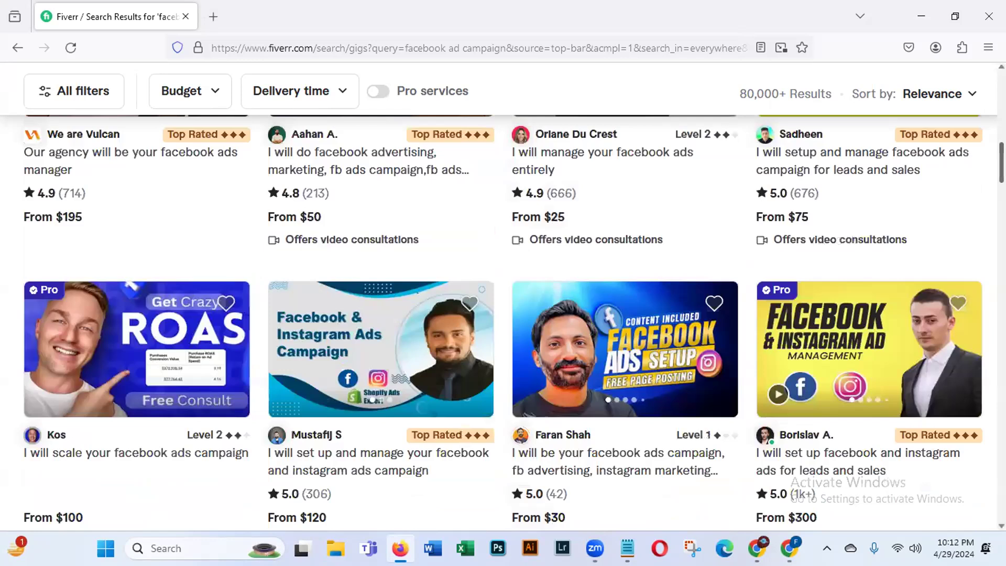
pyautogui.scroll(-4, 983, 195)
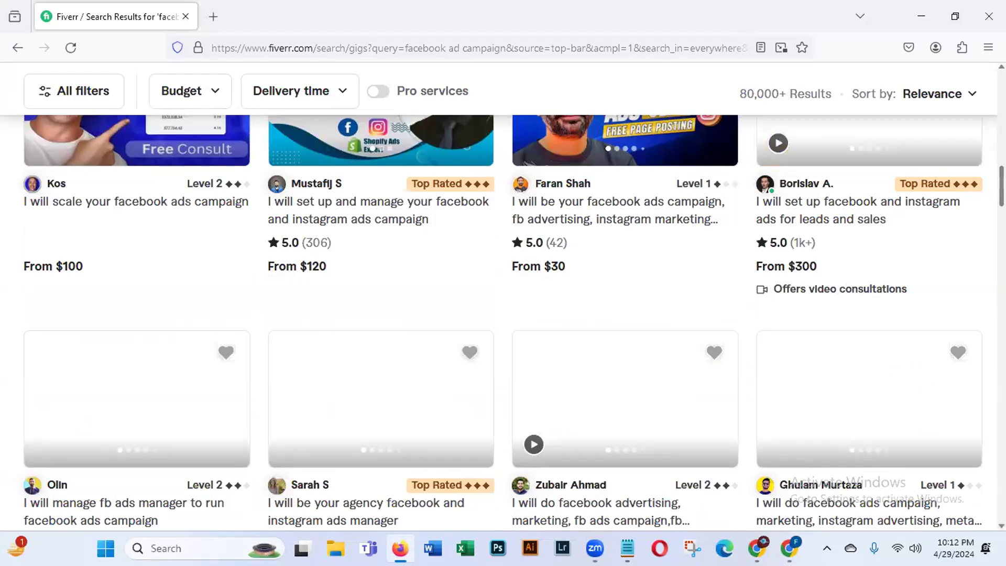
pyautogui.scroll(-1, 983, 220)
pyautogui.scroll(-3, 503, 314)
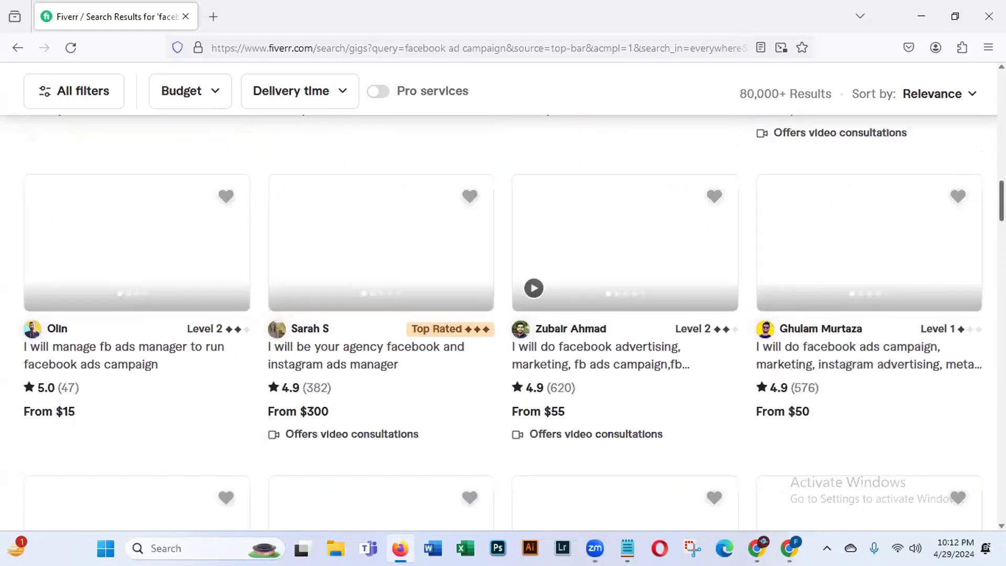
pyautogui.scroll(-1, 503, 314)
pyautogui.scroll(-1, 503, 314)
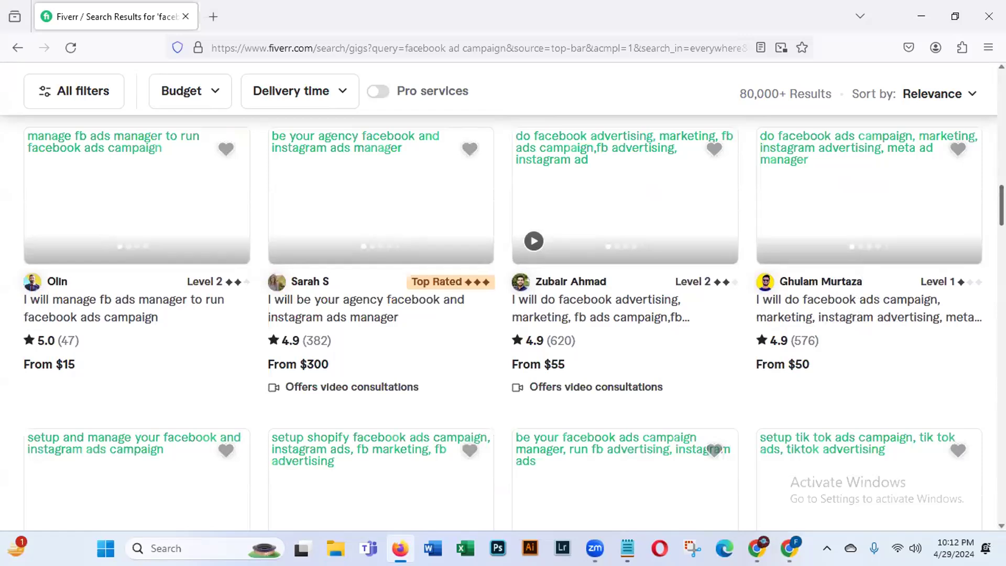
pyautogui.scroll(5, 503, 314)
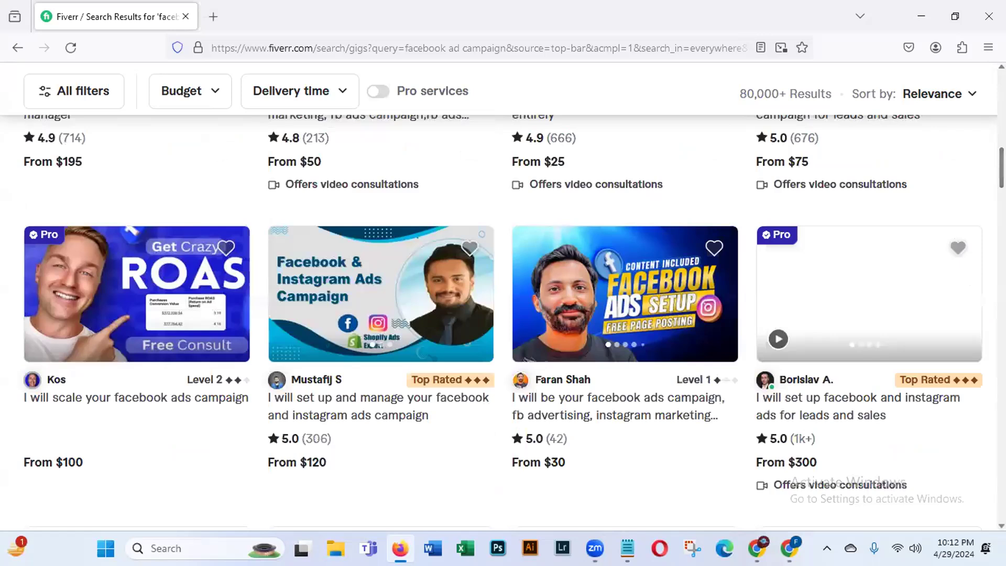
pyautogui.scroll(10, 953, 147)
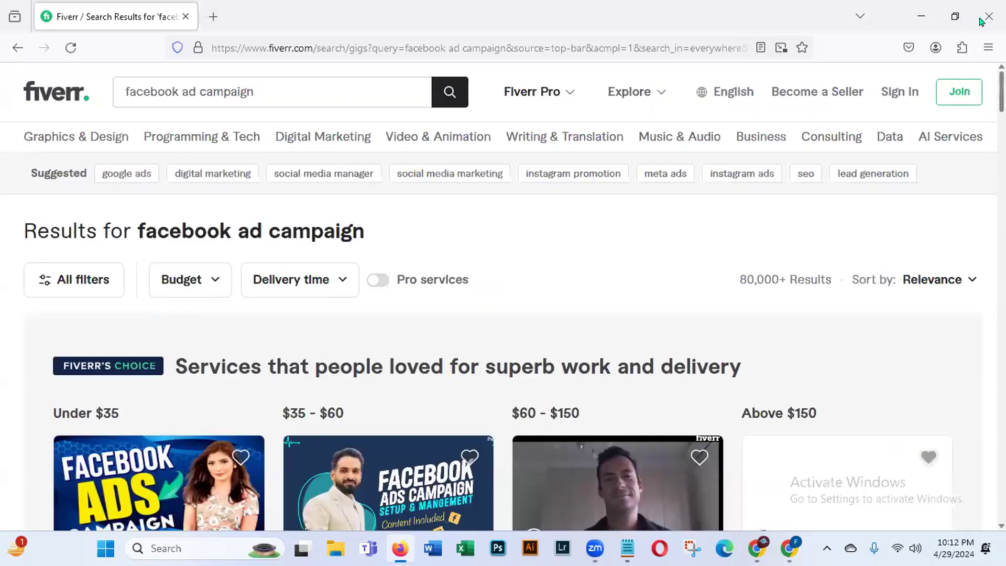